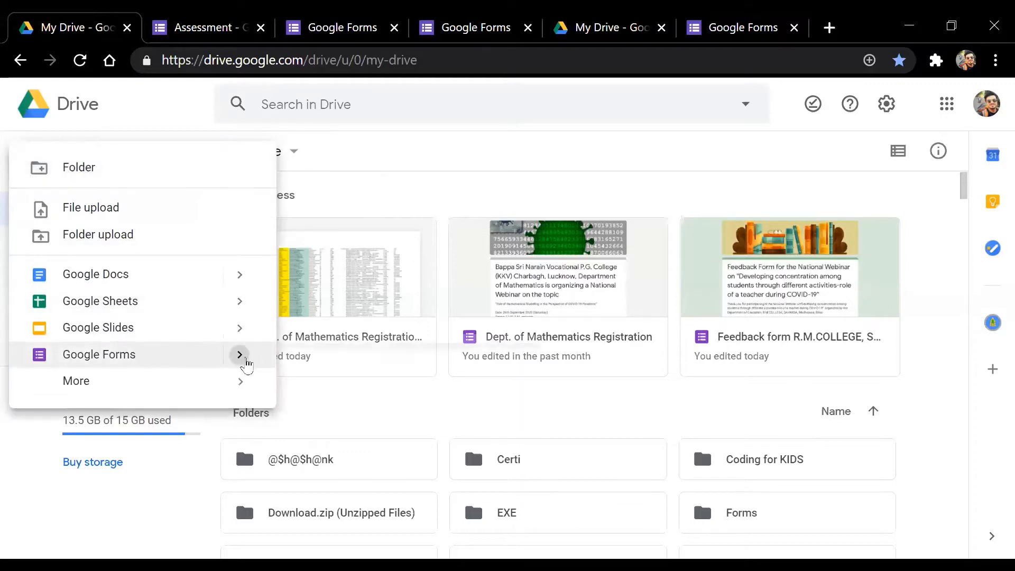
# From Google Drive's New menu, start a Google Form from a template
pyautogui.moveTo(241, 354)
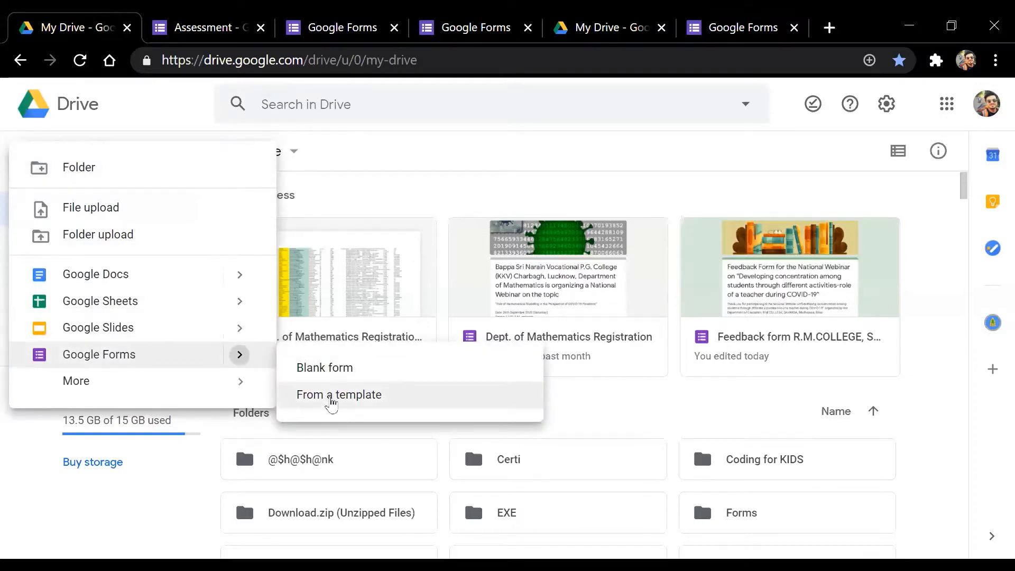
pyautogui.click(332, 402)
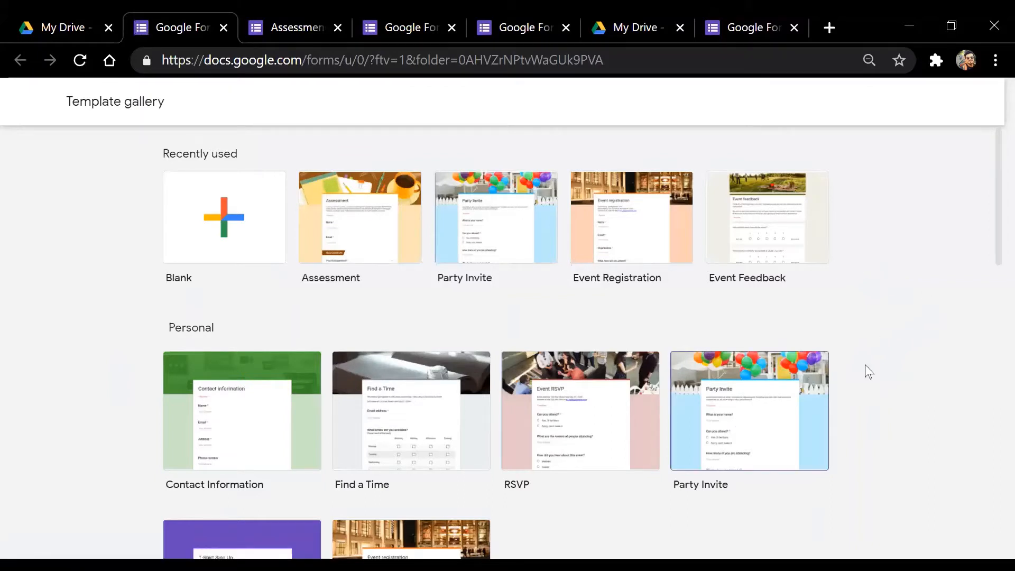
# Scroll to the Education templates and create a form from the Assessment template
pyautogui.moveTo(991, 214); pyautogui.dragTo(977, 439)
pyautogui.scroll(-5, 979, 444)
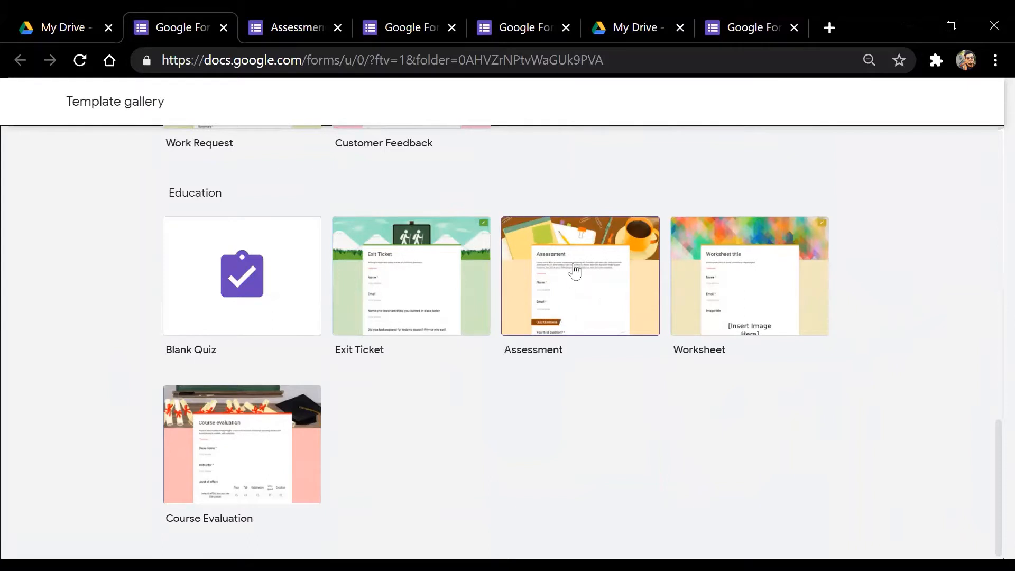
pyautogui.click(575, 270)
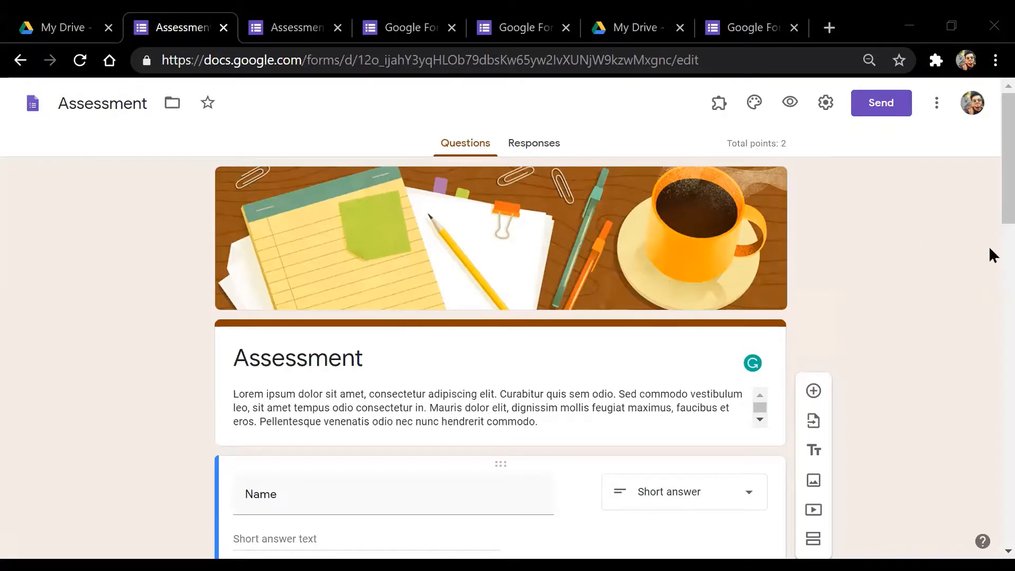
pyautogui.scroll(-6, 991, 166)
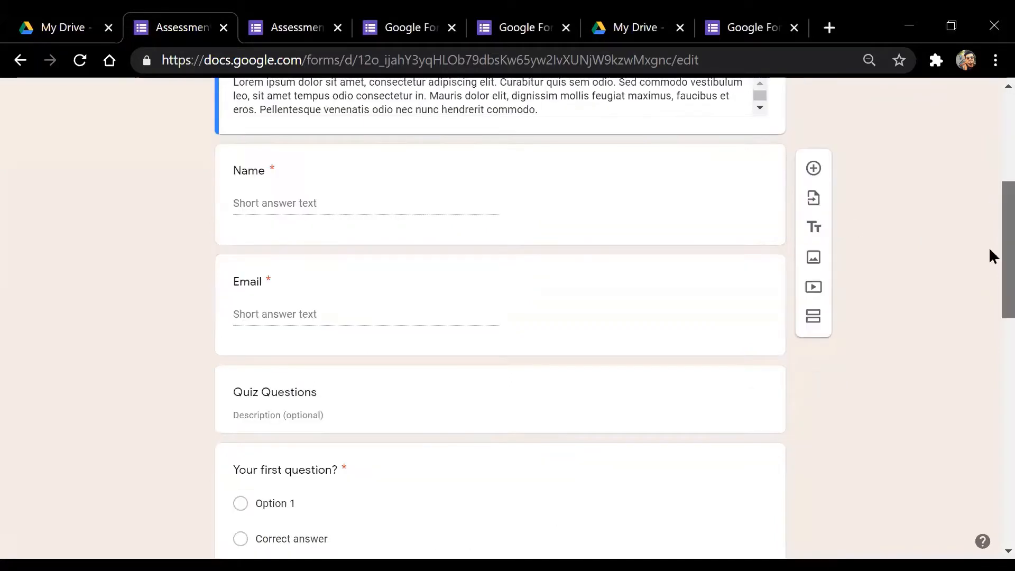
pyautogui.scroll(5, 991, 168)
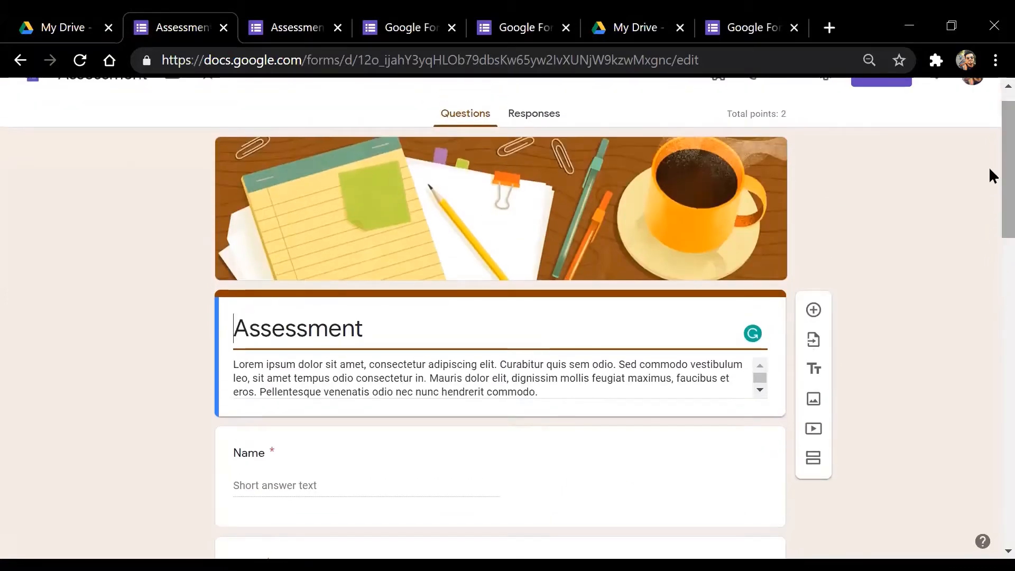
pyautogui.scroll(-5, 990, 170)
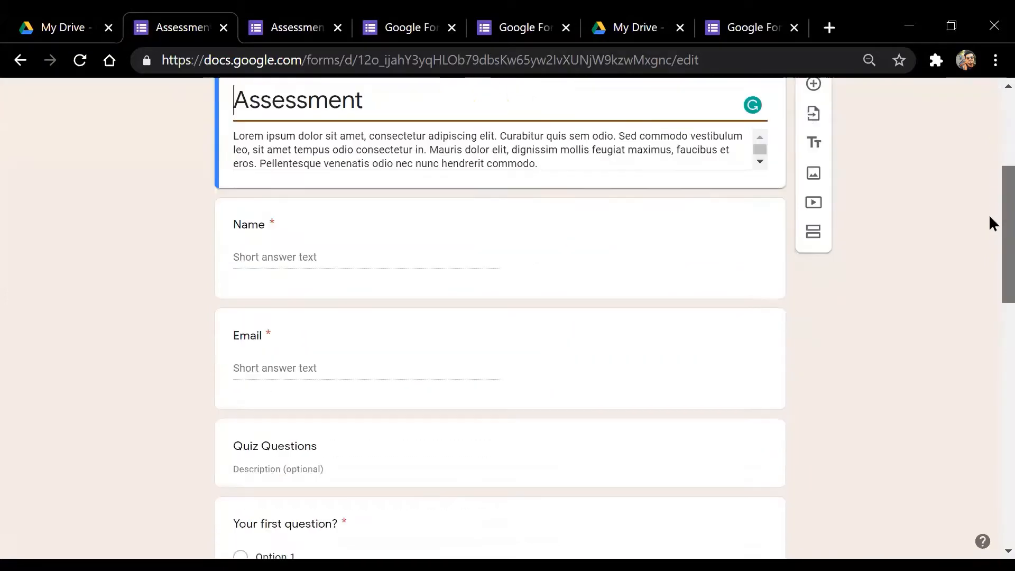
pyautogui.scroll(5, 991, 190)
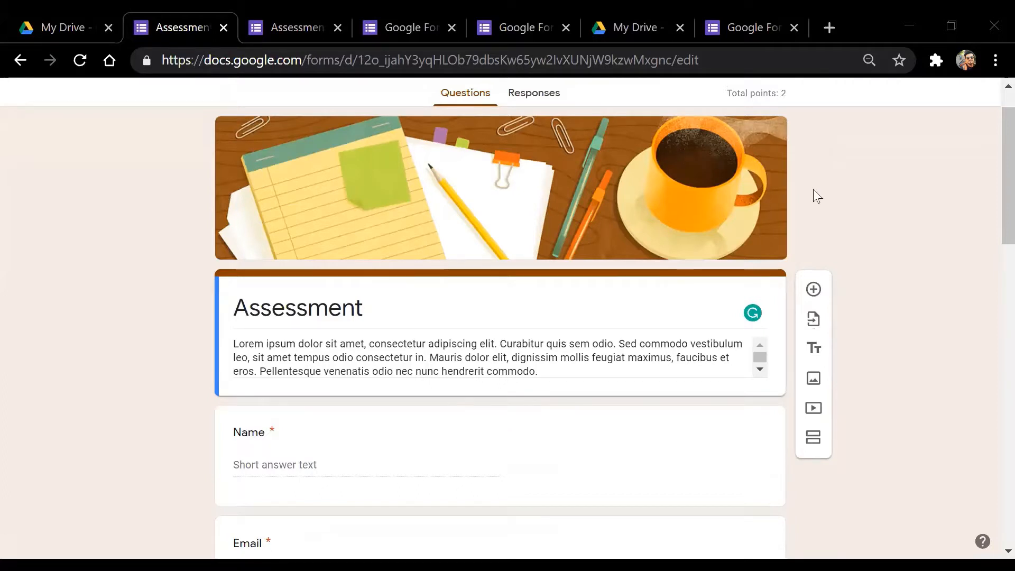
pyautogui.scroll(1, 991, 201)
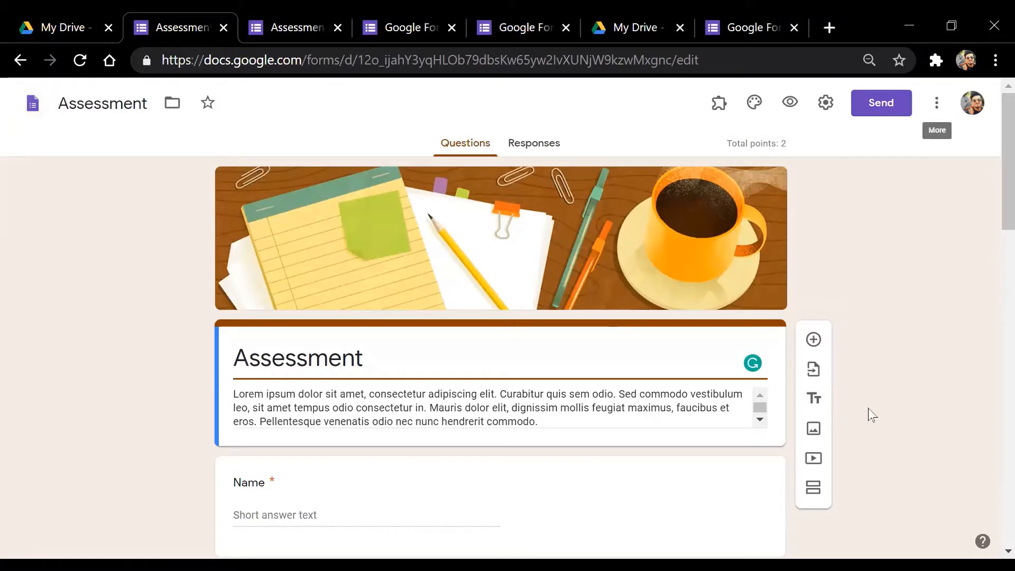
# Rename the form file from Assessment to My_Quiz
pyautogui.click(125, 102)
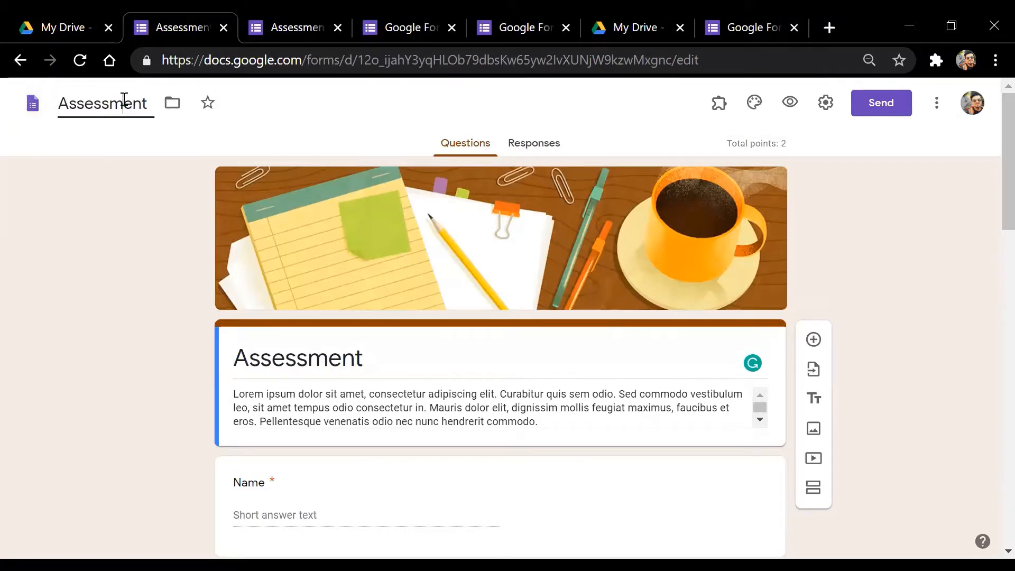
pyautogui.moveTo(149, 104); pyautogui.dragTo(59, 103)
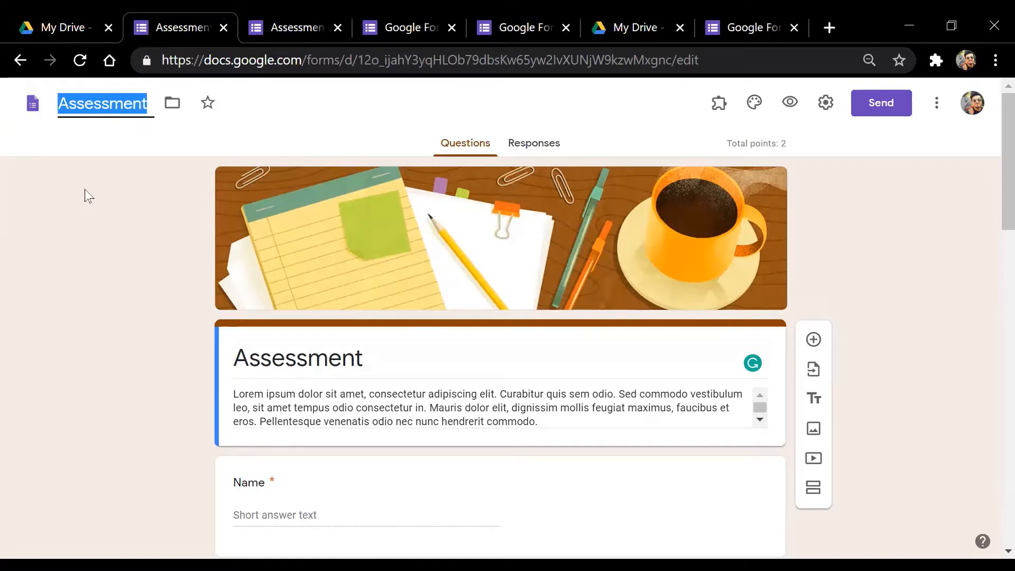
pyautogui.write('My_Quiz')
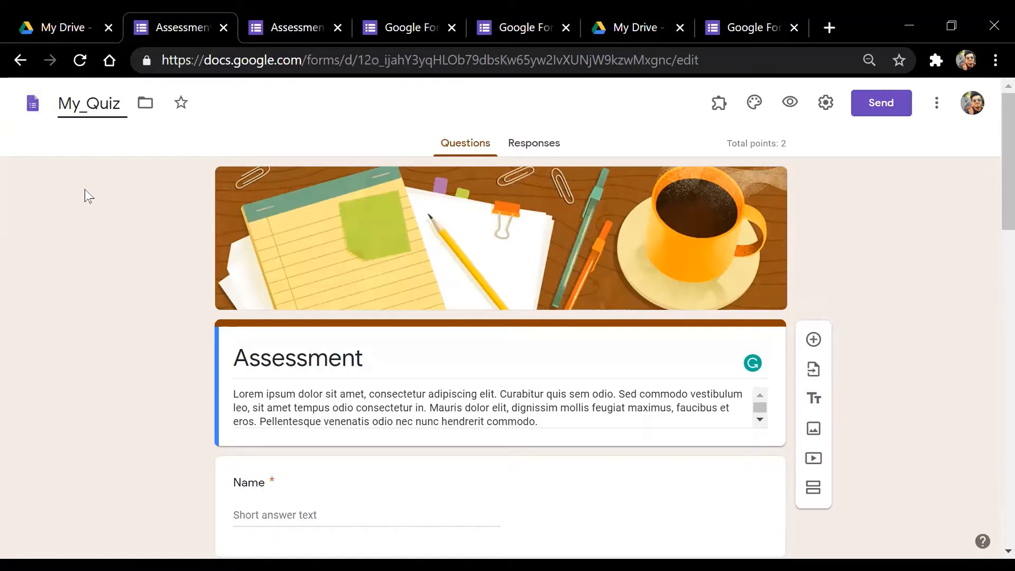
pyautogui.click(117, 129)
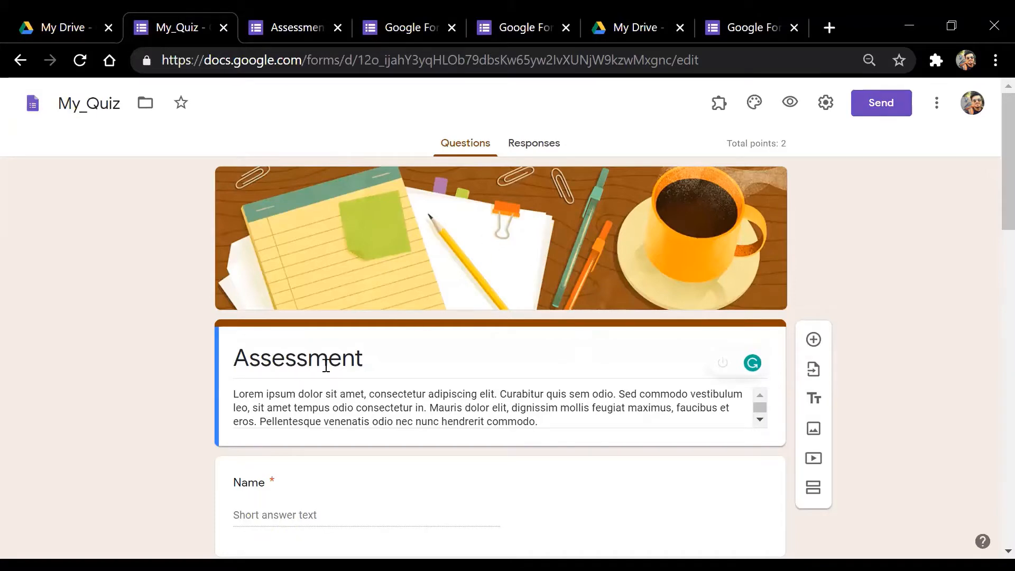
# Look over the Lorem ipsum form description, leaving it unchanged
pyautogui.click(535, 419)
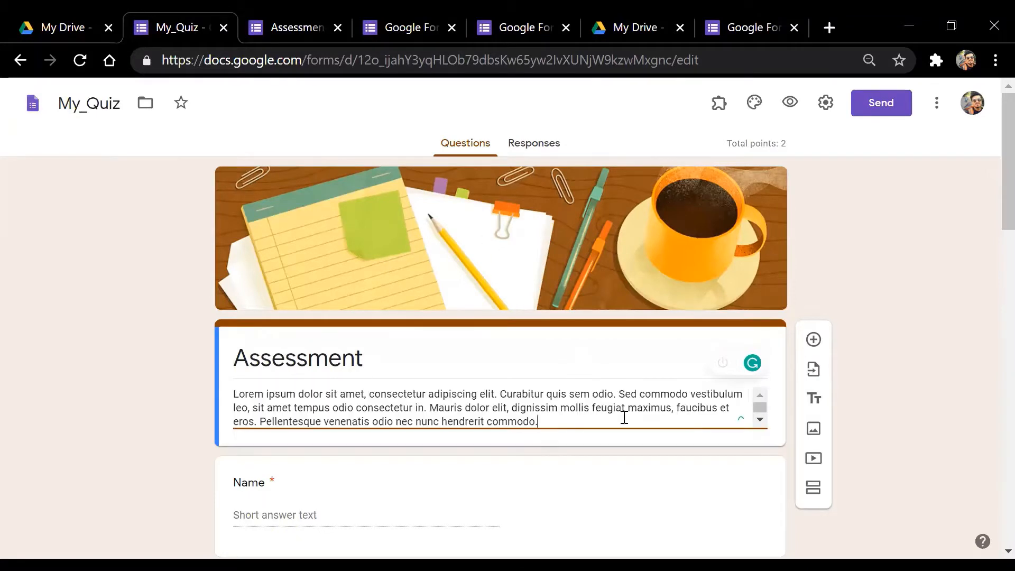
pyautogui.scroll(-12, 992, 211)
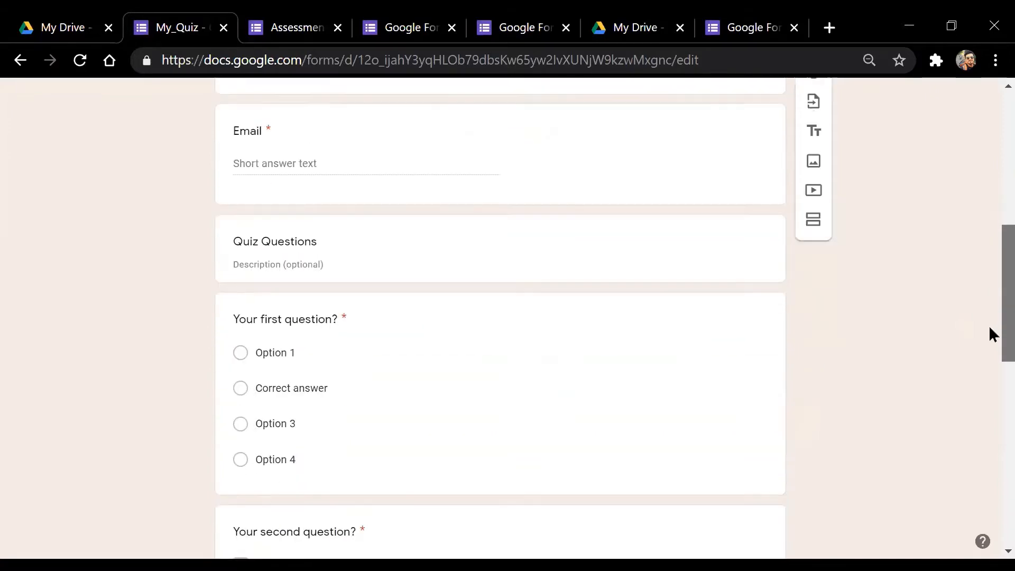
pyautogui.scroll(-5, 992, 455)
pyautogui.scroll(18, 991, 503)
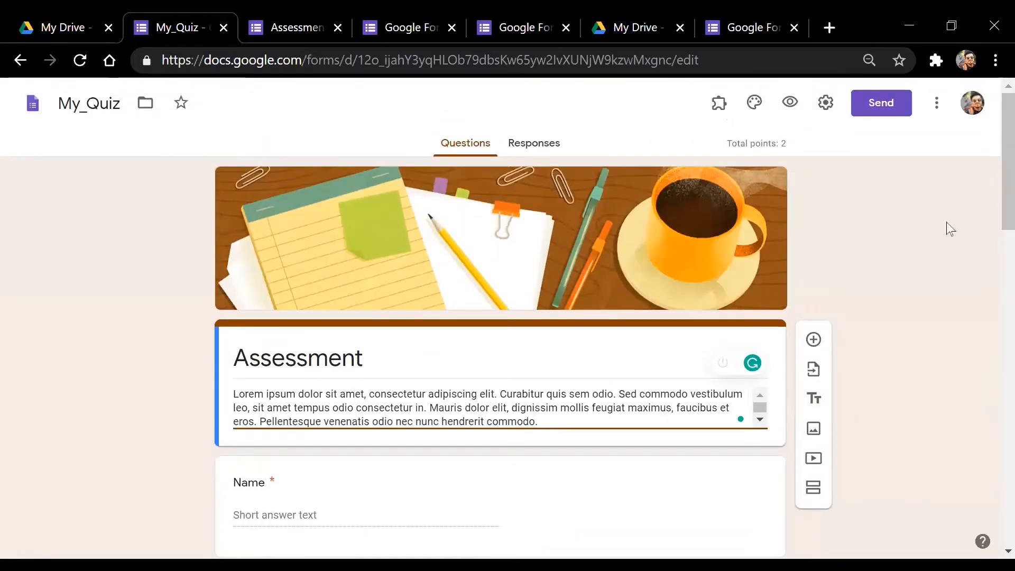
pyautogui.click(439, 233)
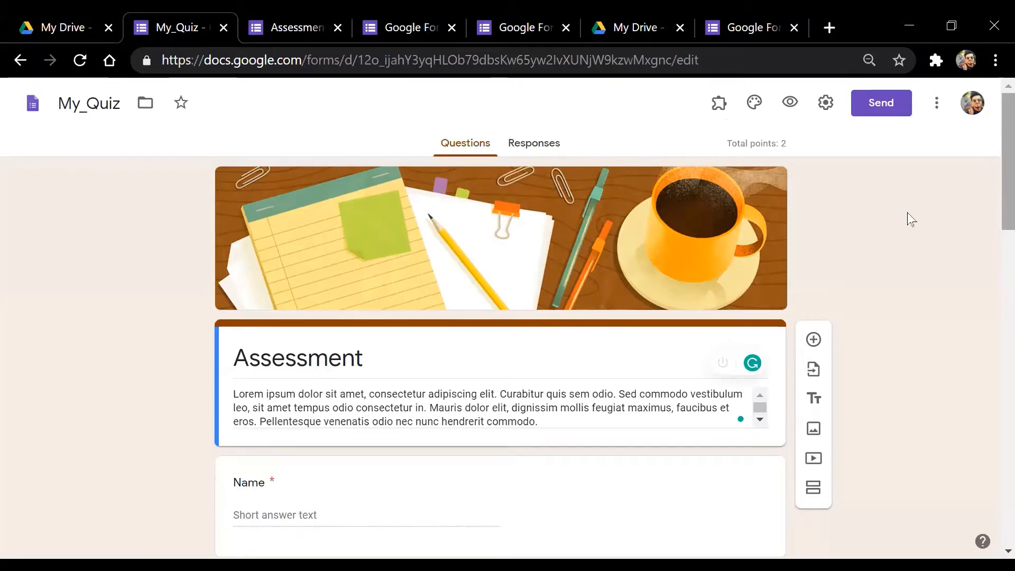
# Change the form title from Assessment to 'G.K. Quiz'
pyautogui.click(376, 358)
pyautogui.click(378, 358)
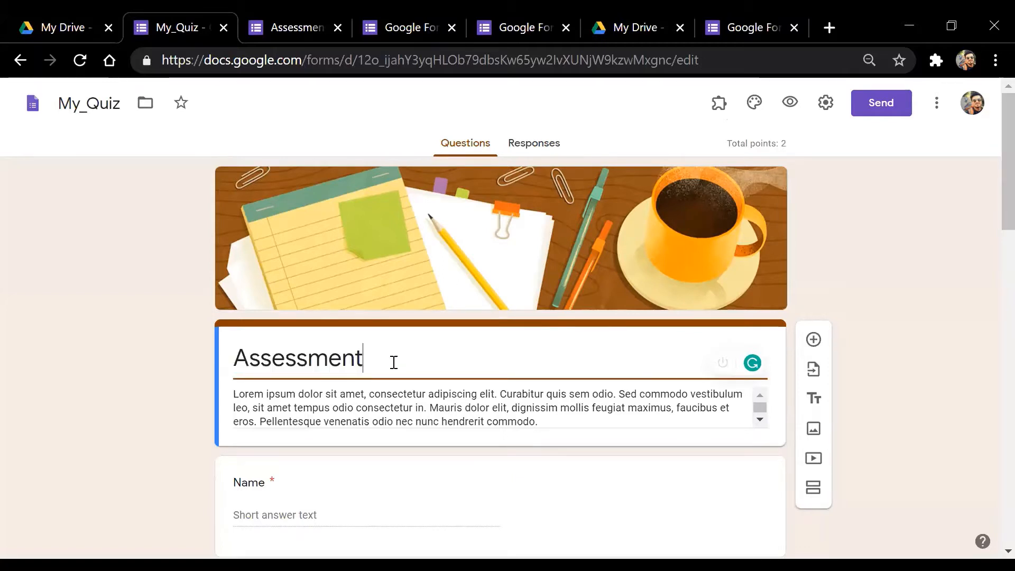
pyautogui.moveTo(370, 358); pyautogui.dragTo(238, 366)
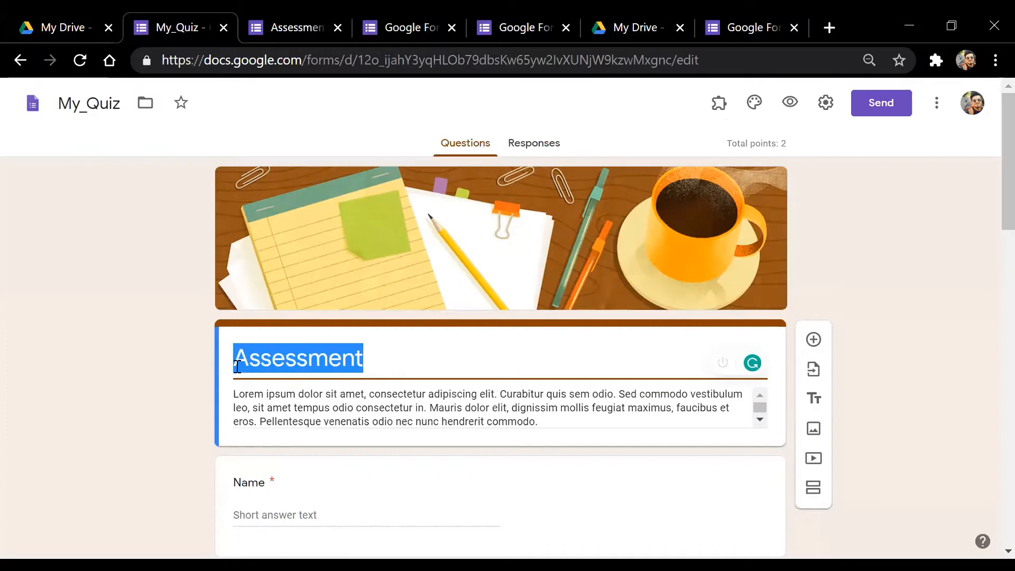
pyautogui.click(385, 357)
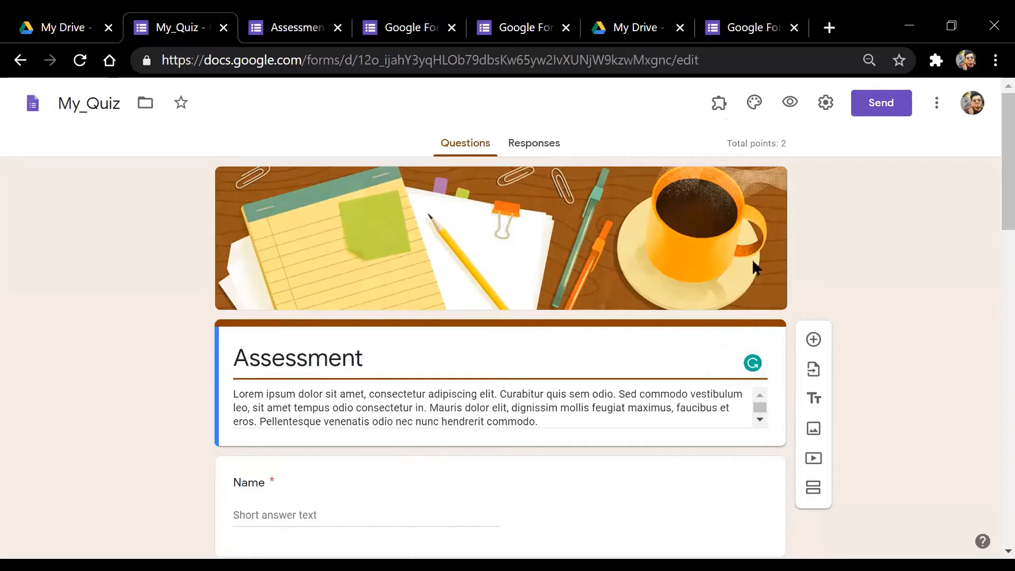
pyautogui.moveTo(381, 356); pyautogui.dragTo(233, 361)
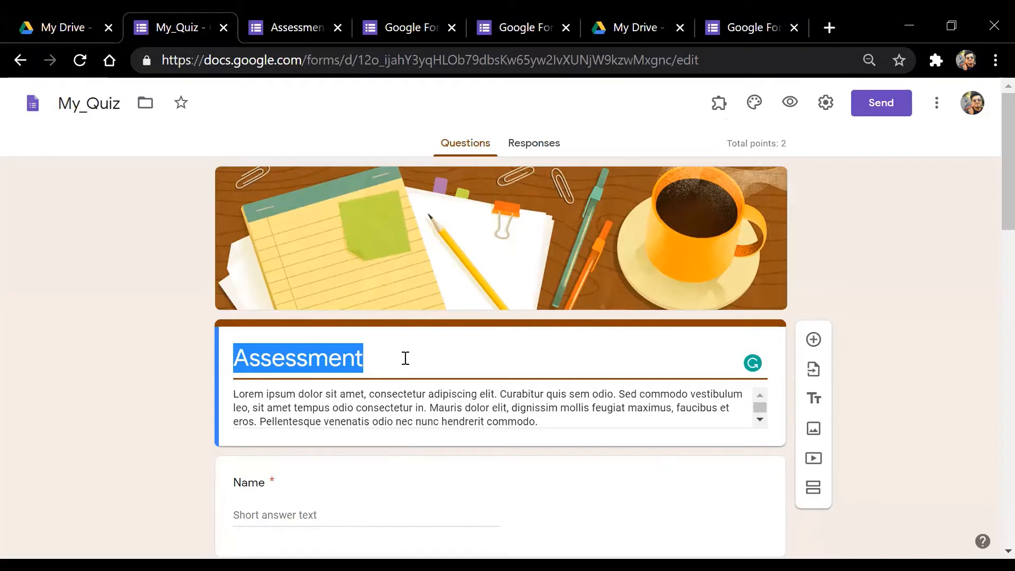
pyautogui.write('Ge')
pyautogui.press('BackSpace')
pyautogui.write('.')
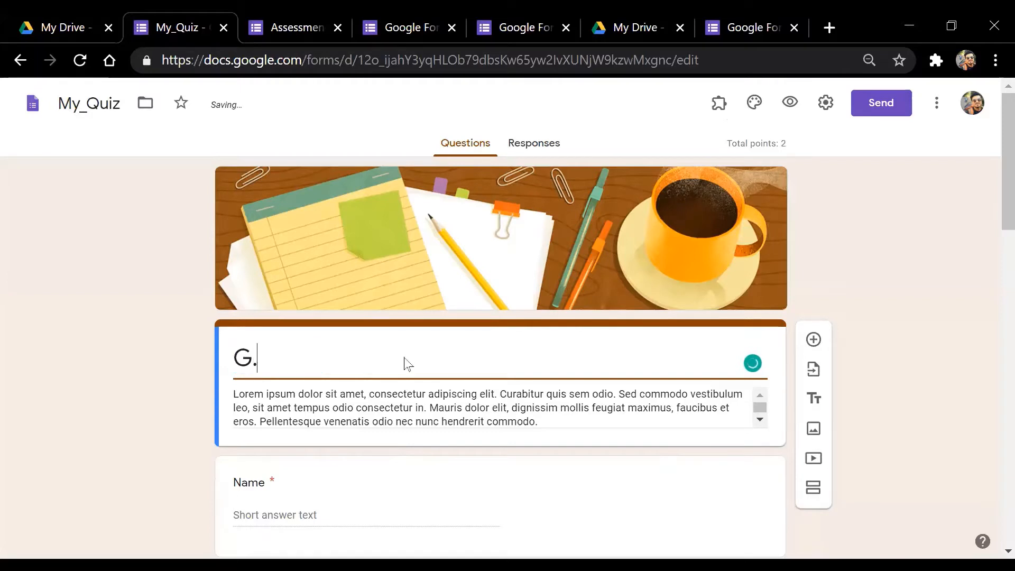
pyautogui.write('K. Quiz')
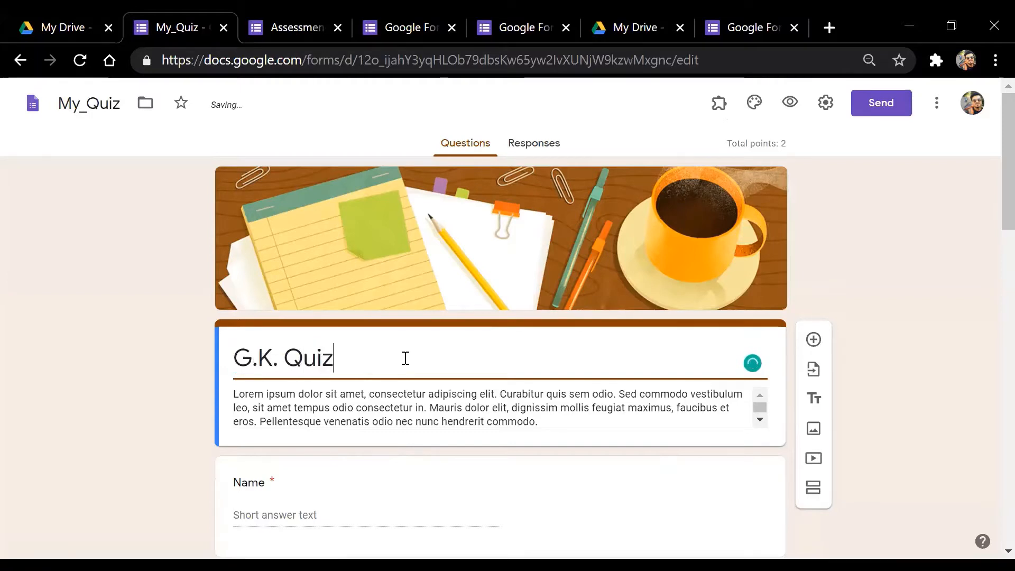
# Replace the placeholder description with 'Best Wishes' and '5 Questions 10 minutes' on two lines
pyautogui.tripleClick(545, 419)
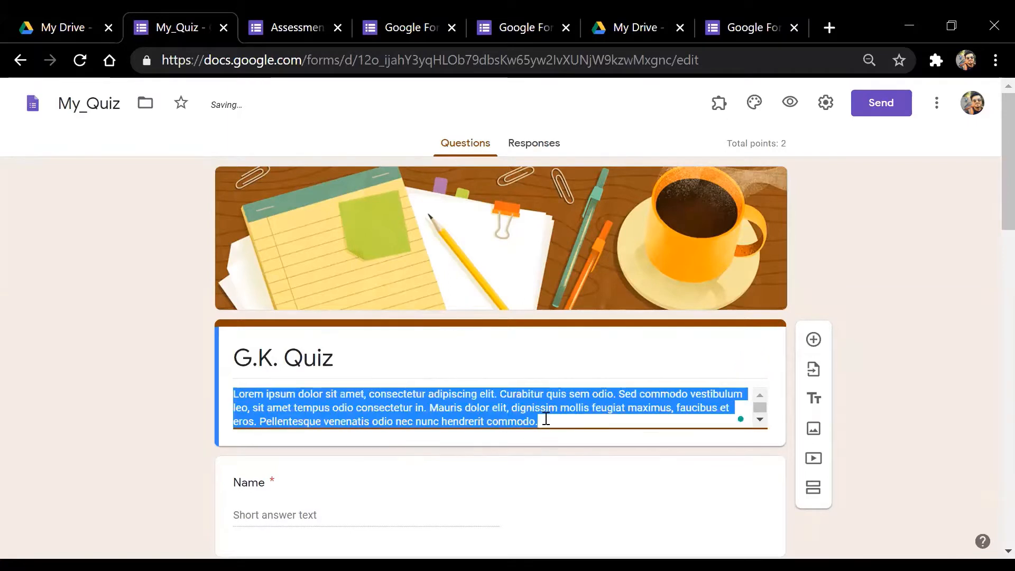
pyautogui.press('BackSpace')
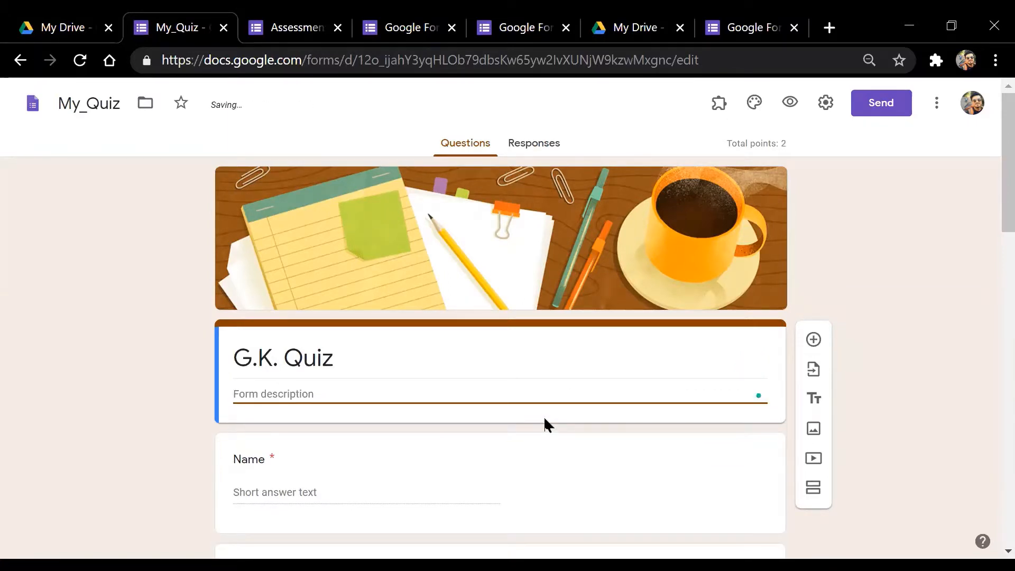
pyautogui.write('Best Wishes')
pyautogui.press('Return')
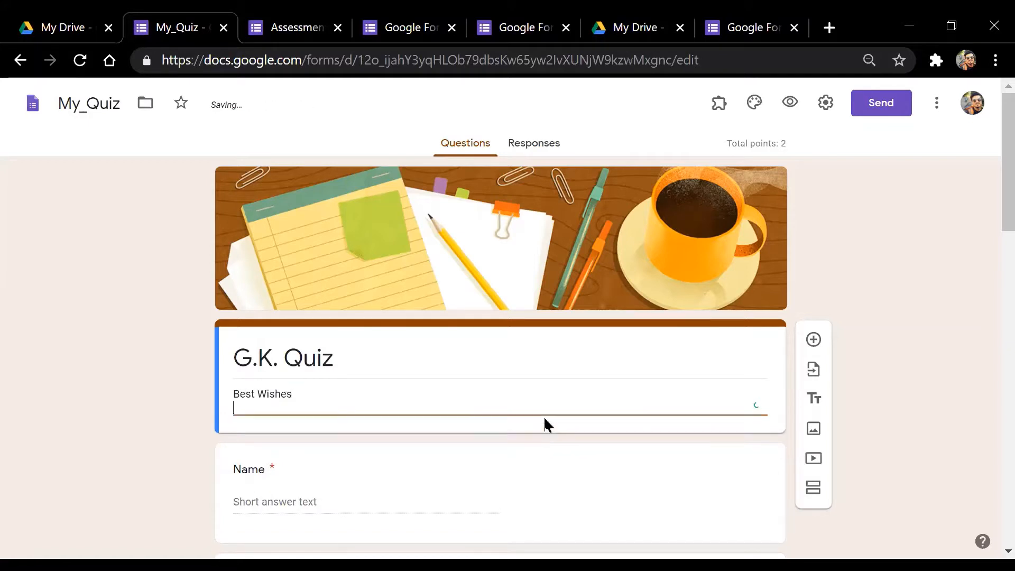
pyautogui.write('5 Questions')
pyautogui.write('10 minutes')
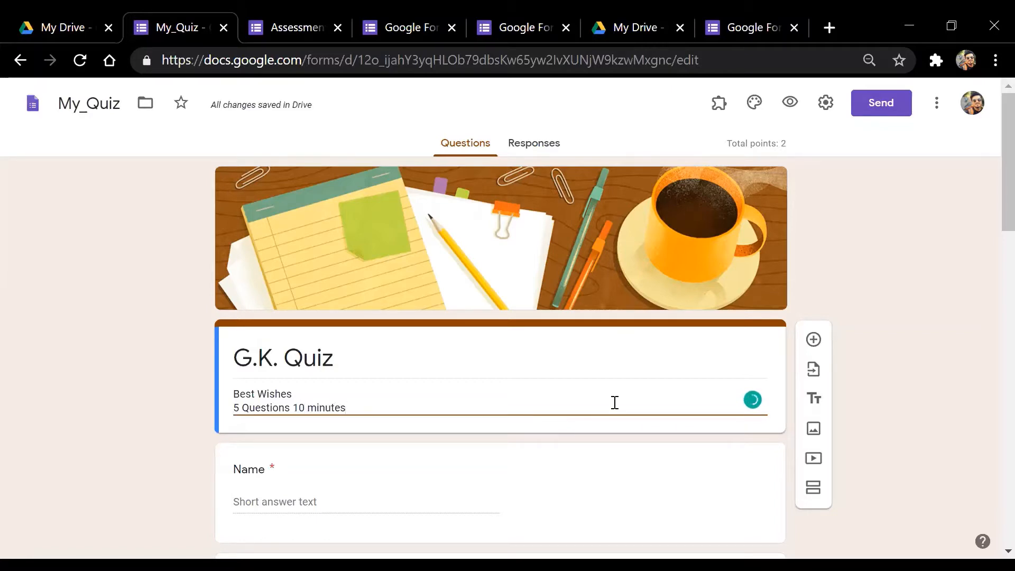
pyautogui.click(288, 408)
pyautogui.moveTo(295, 408); pyautogui.dragTo(374, 410)
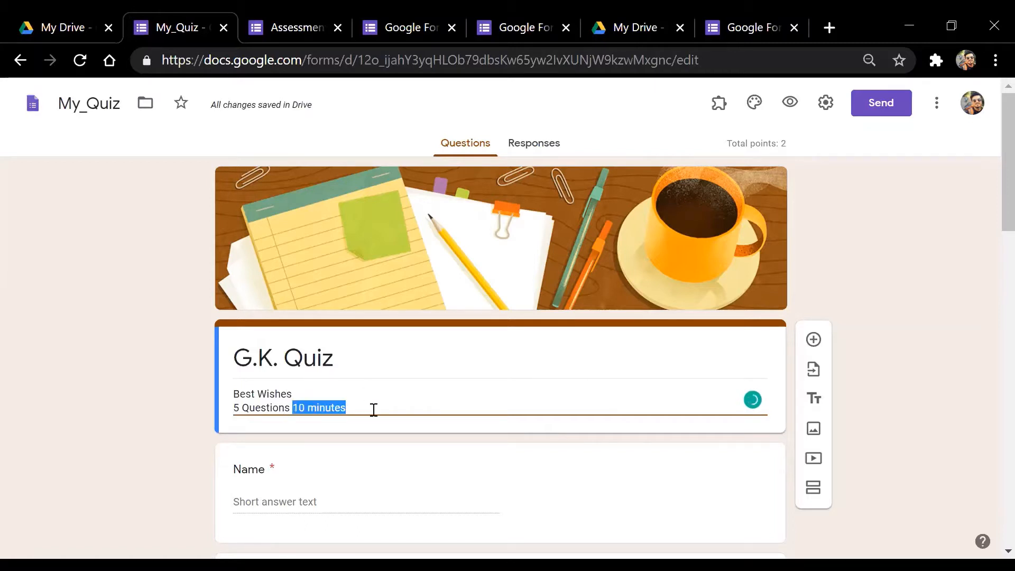
pyautogui.click(367, 411)
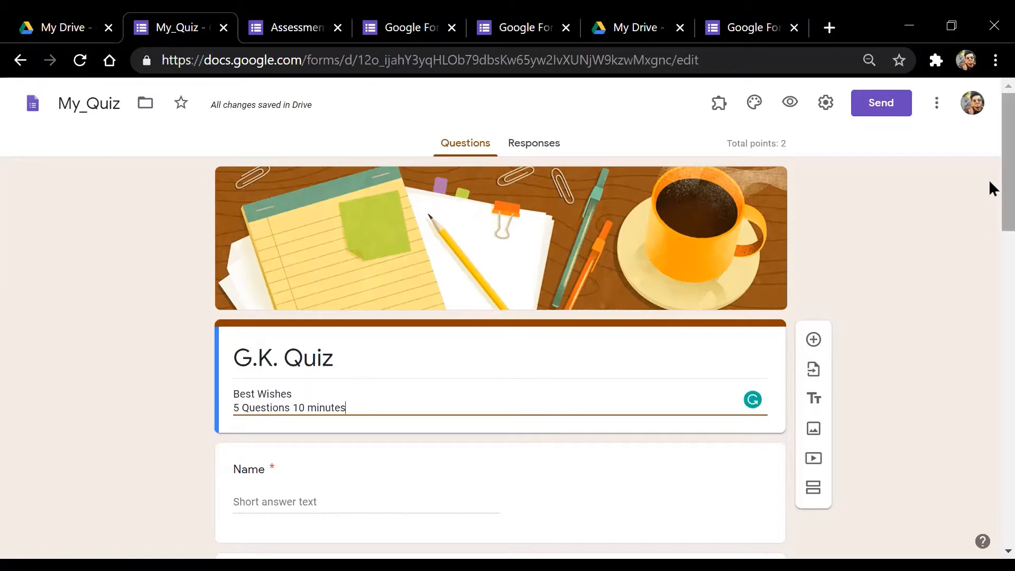
pyautogui.moveTo(993, 169)
pyautogui.mouseDown()
pyautogui.moveTo(990, 306)
pyautogui.moveTo(993, 152)
pyautogui.moveTo(991, 177)
pyautogui.mouseUp()
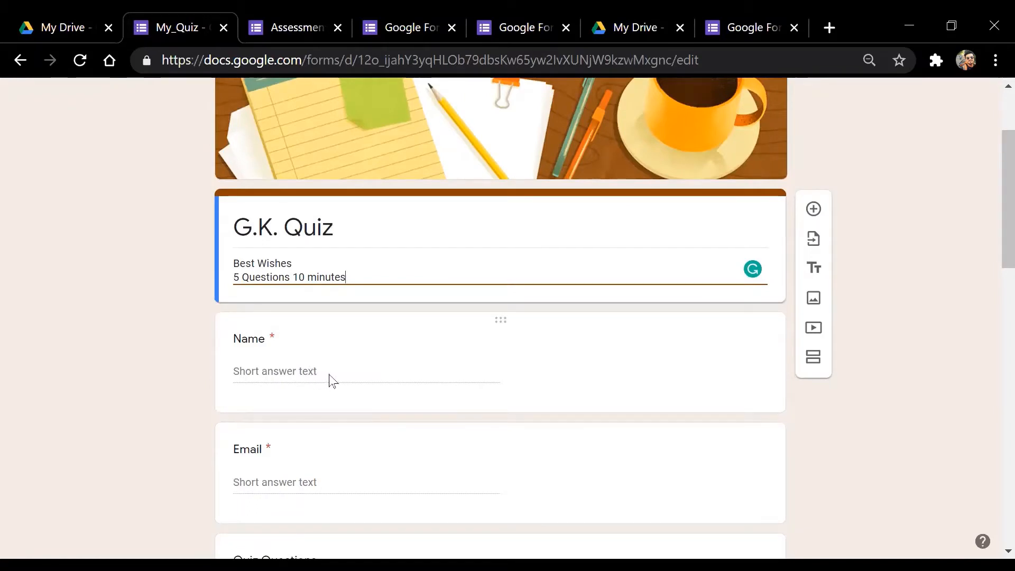
pyautogui.click(313, 379)
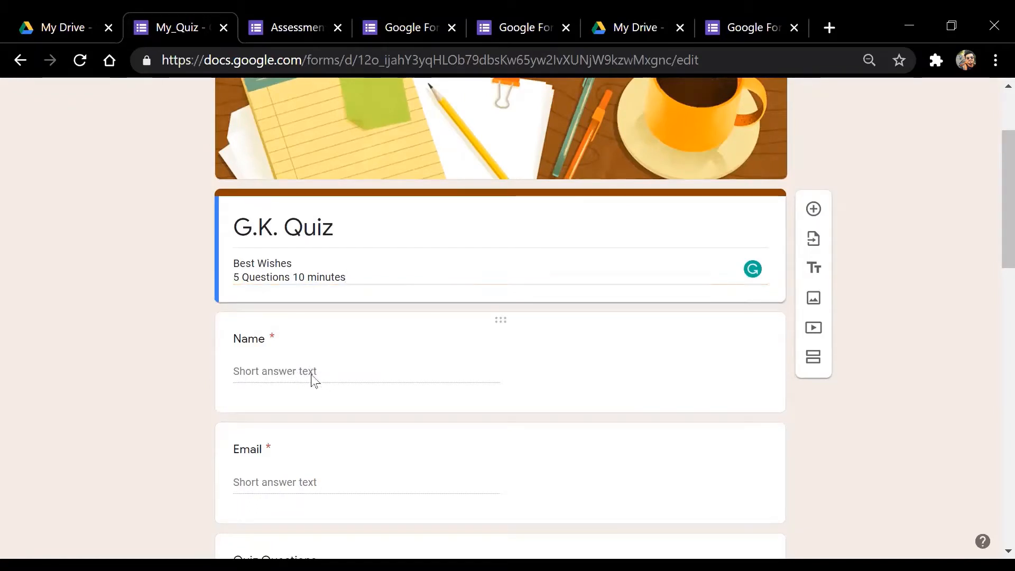
pyautogui.click(948, 362)
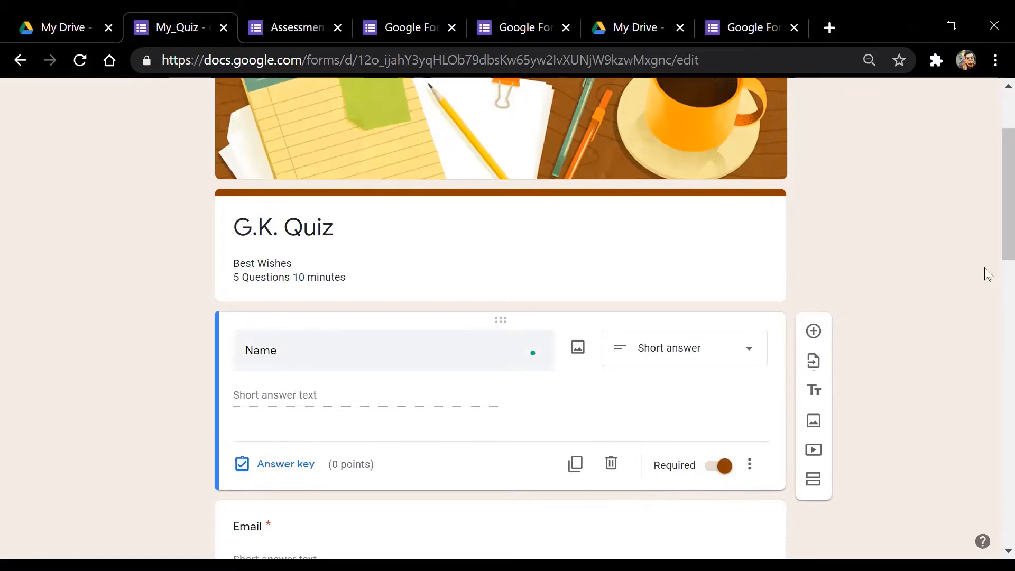
pyautogui.scroll(-3, 992, 203)
pyautogui.scroll(1, 990, 227)
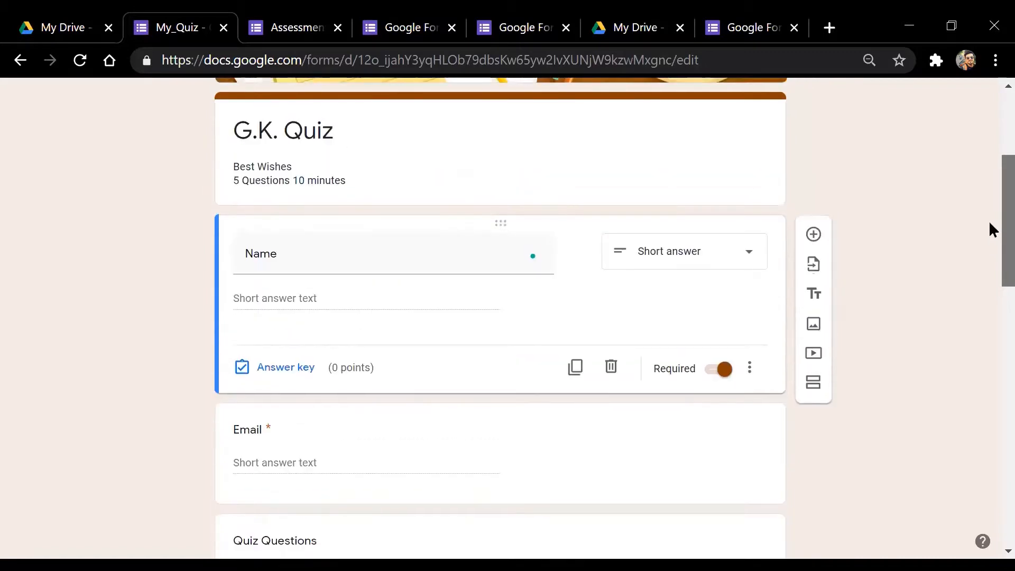
pyautogui.scroll(1, 993, 222)
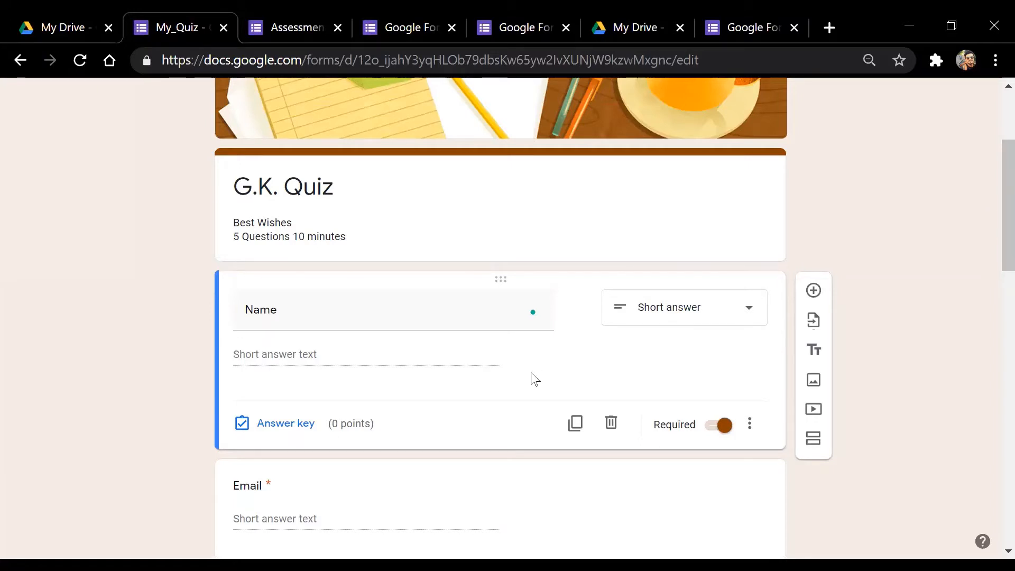
pyautogui.click(723, 427)
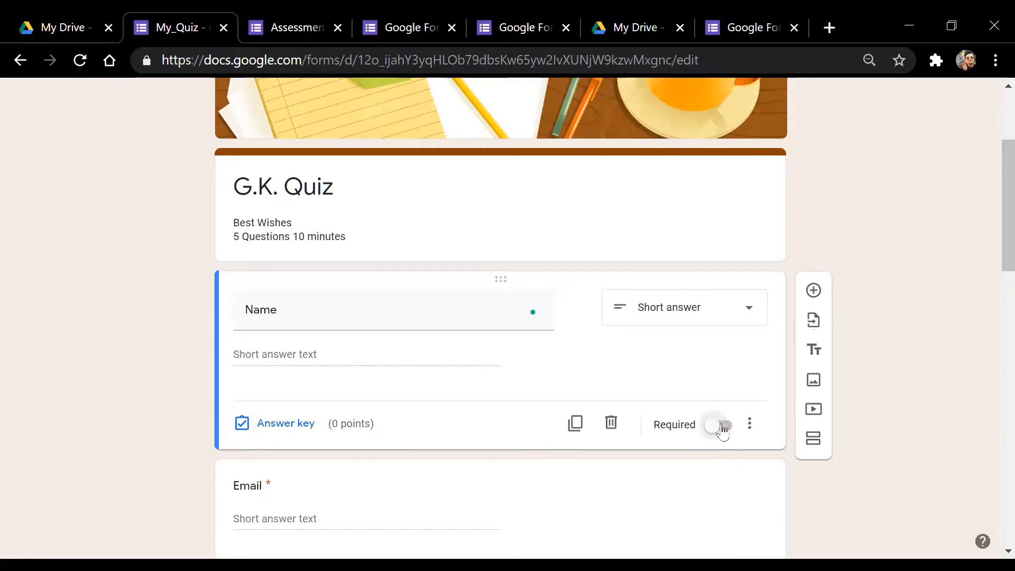
pyautogui.click(720, 429)
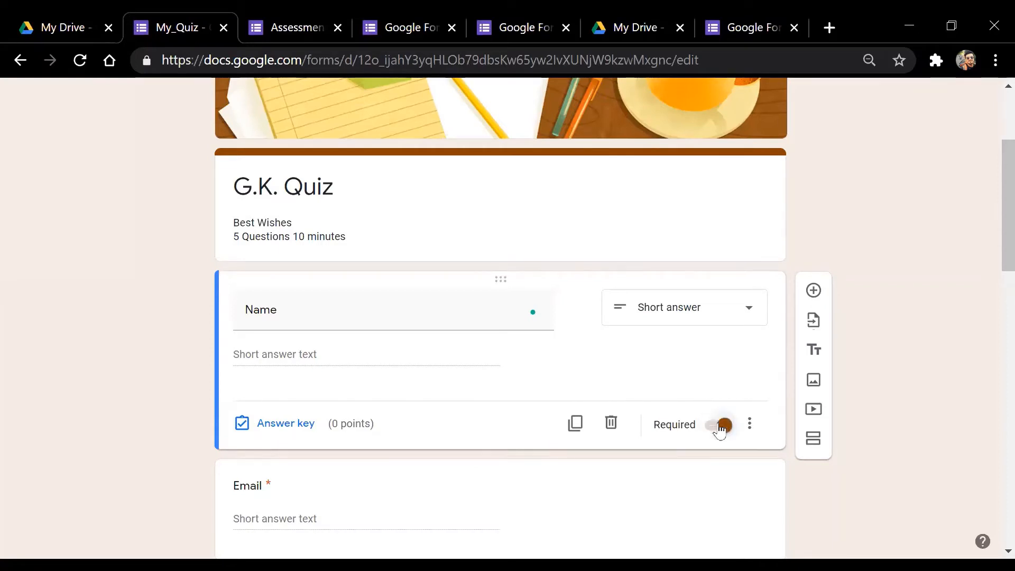
pyautogui.click(359, 314)
pyautogui.click(361, 313)
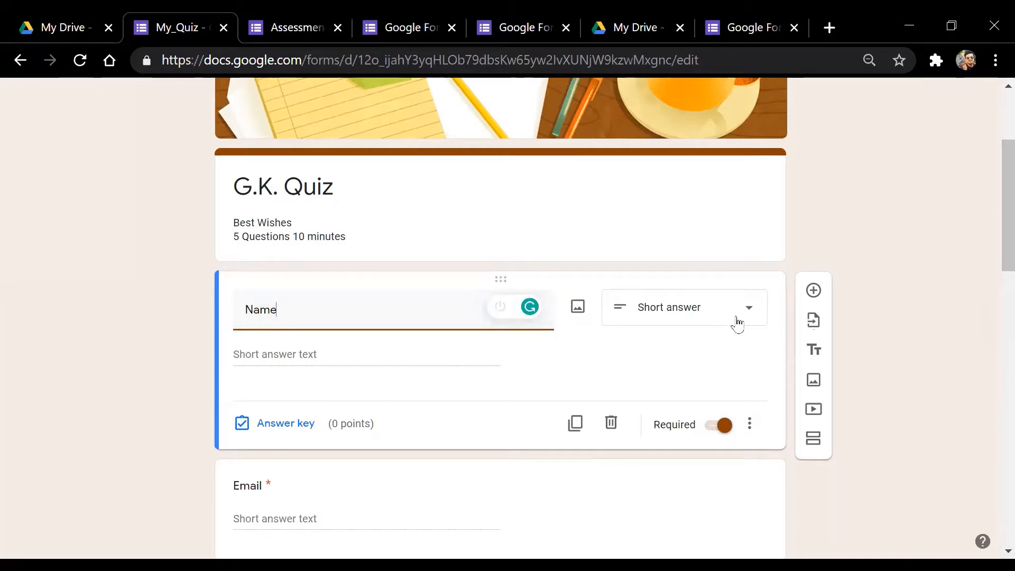
pyautogui.click(685, 320)
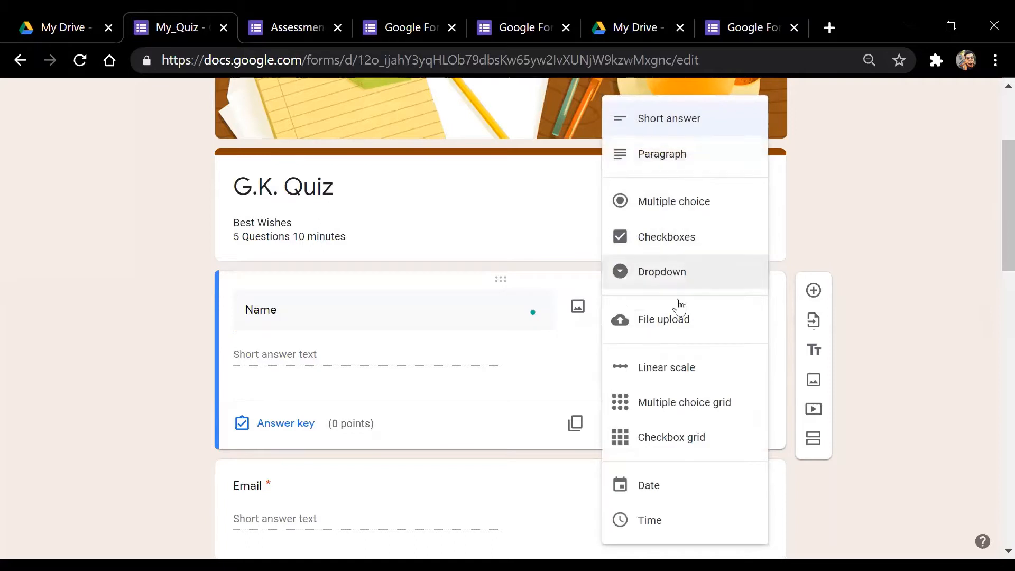
pyautogui.click(964, 307)
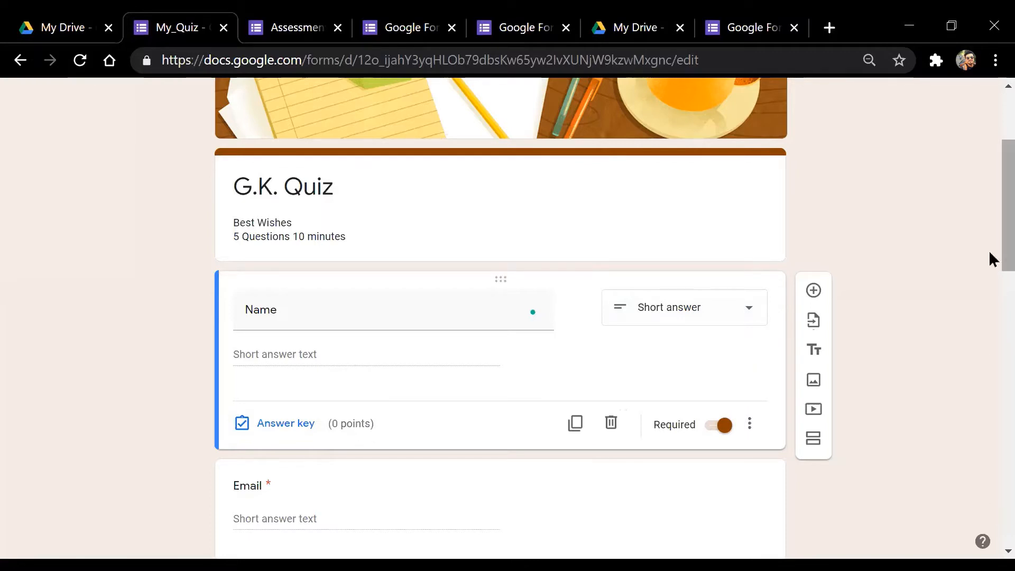
pyautogui.scroll(-1, 978, 260)
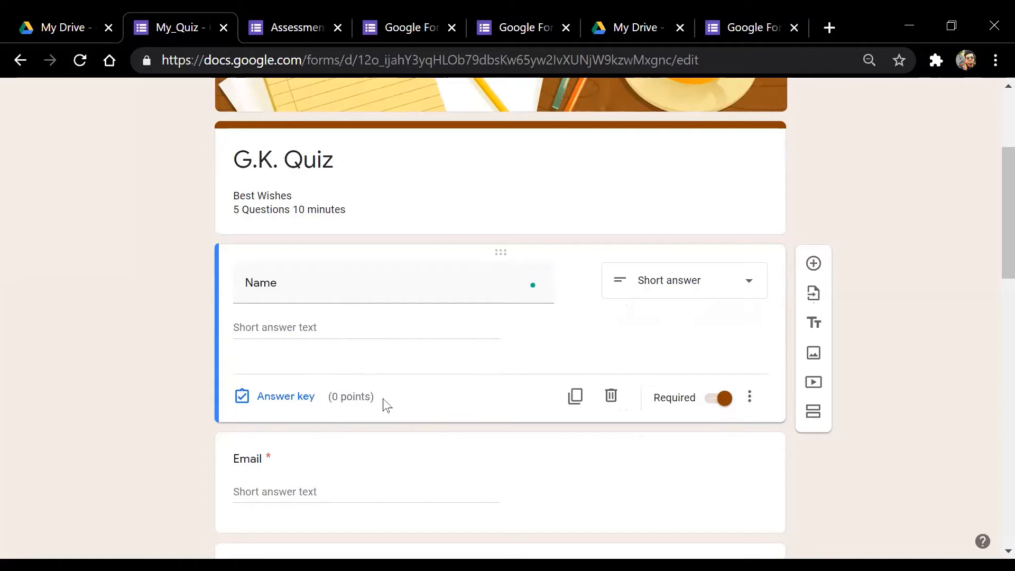
pyautogui.scroll(-2, 992, 233)
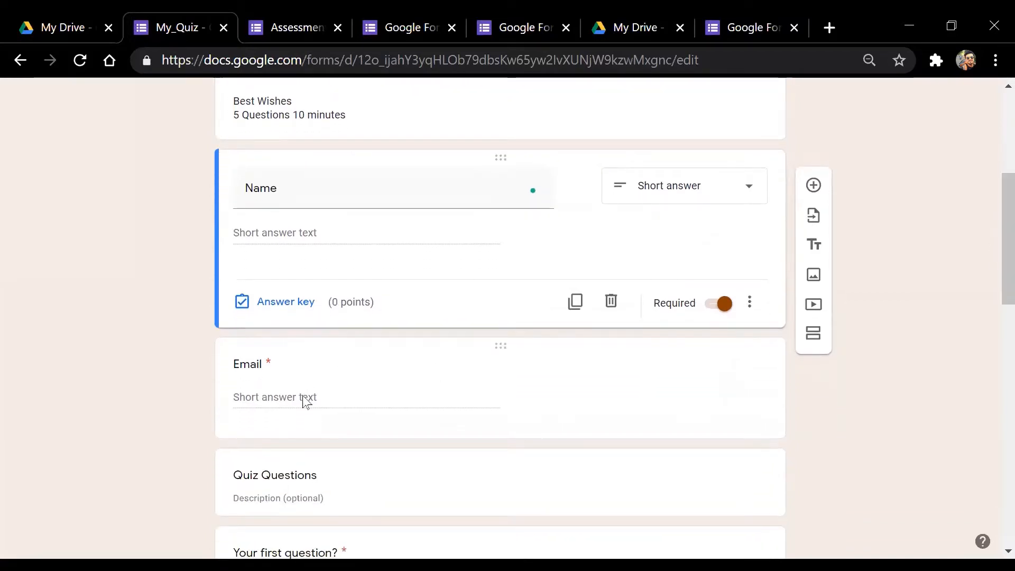
pyautogui.click(305, 402)
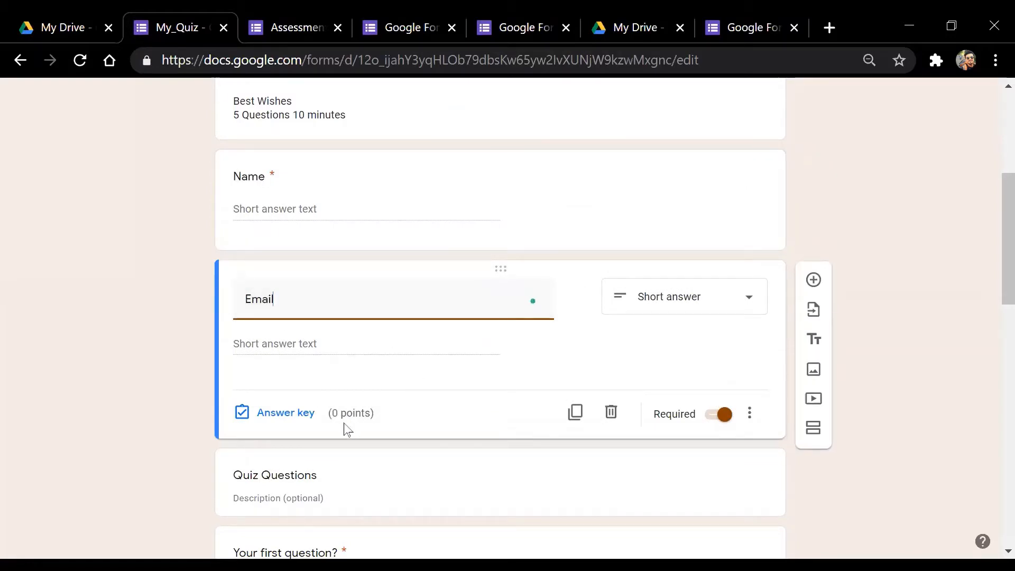
pyautogui.click(959, 343)
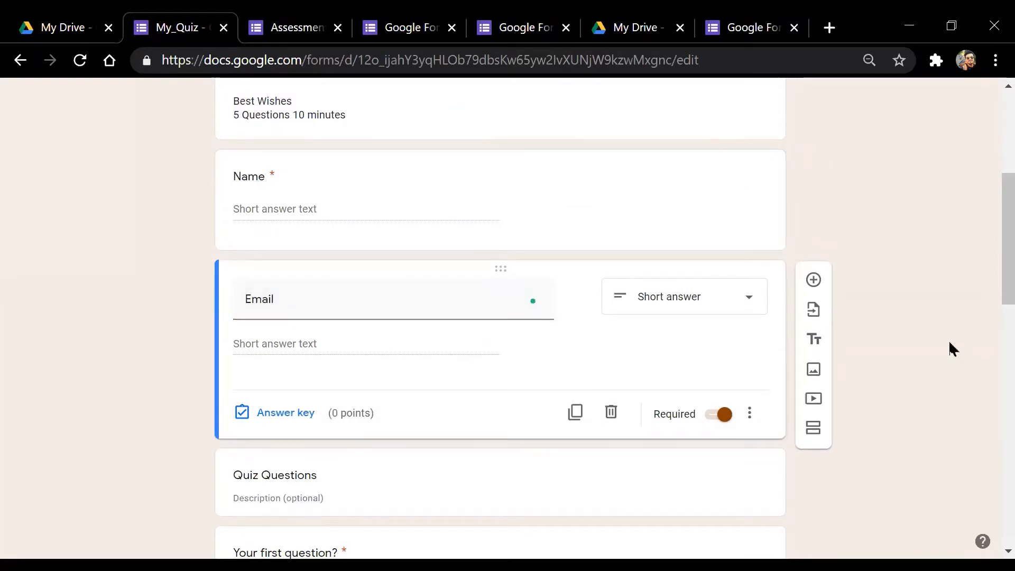
pyautogui.scroll(-2, 991, 294)
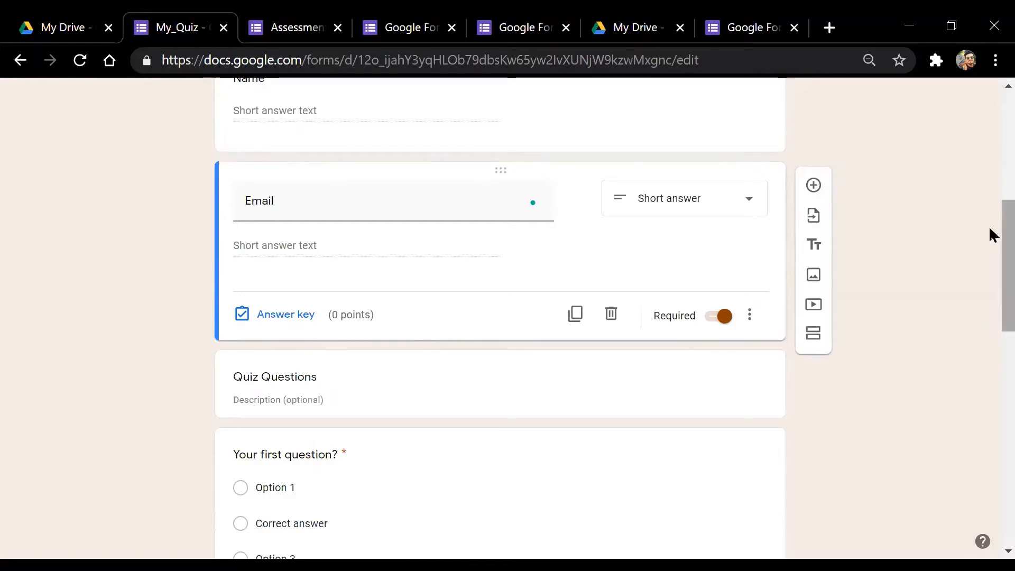
pyautogui.scroll(2, 993, 202)
pyautogui.scroll(3, 993, 202)
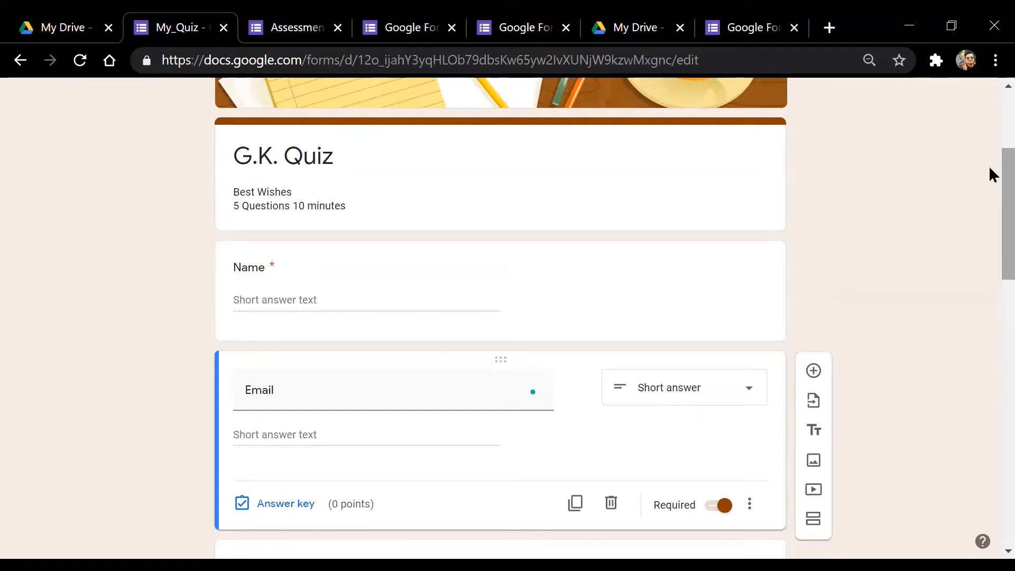
pyautogui.scroll(1, 991, 238)
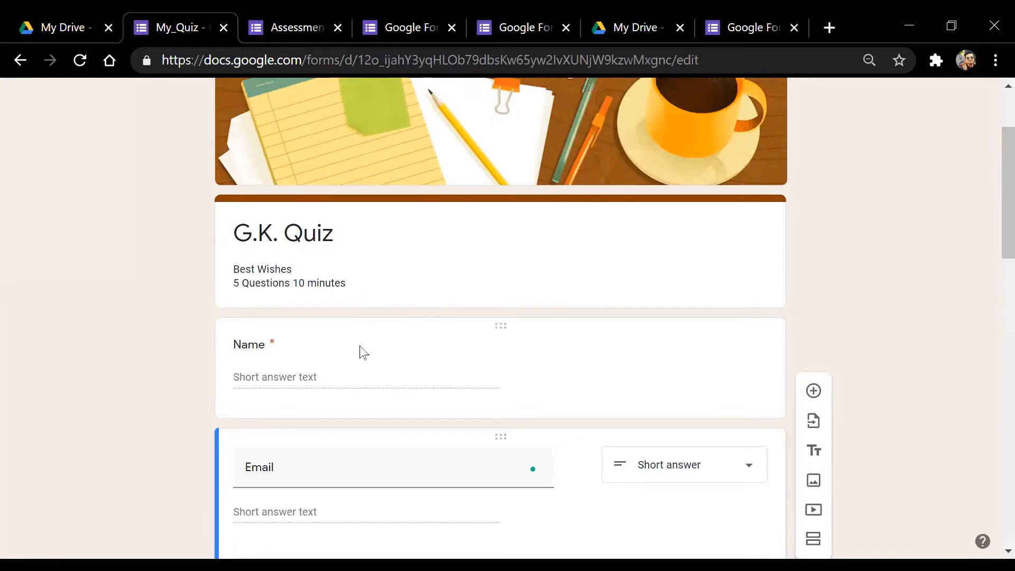
pyautogui.scroll(-2, 991, 218)
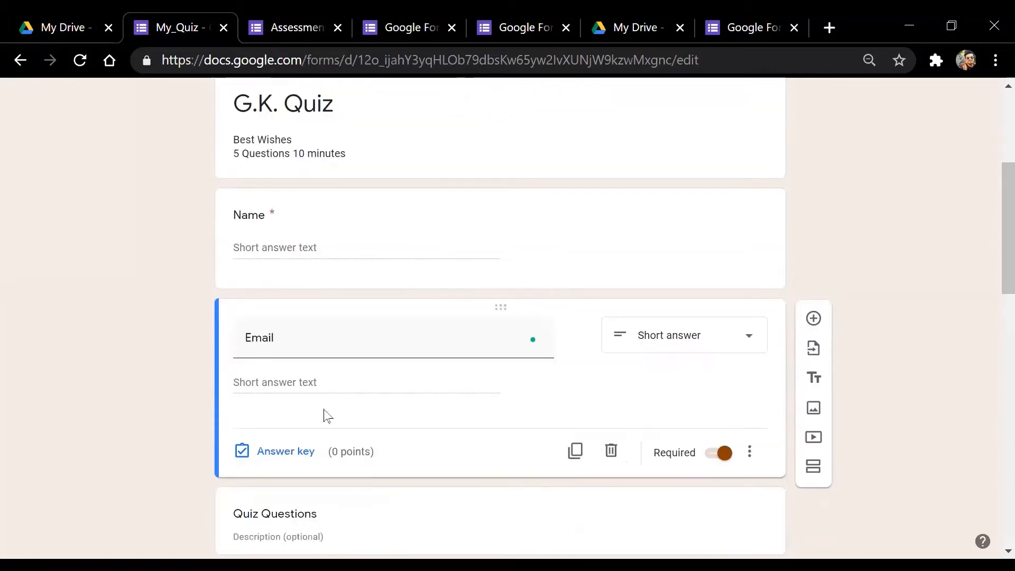
pyautogui.scroll(4, 990, 212)
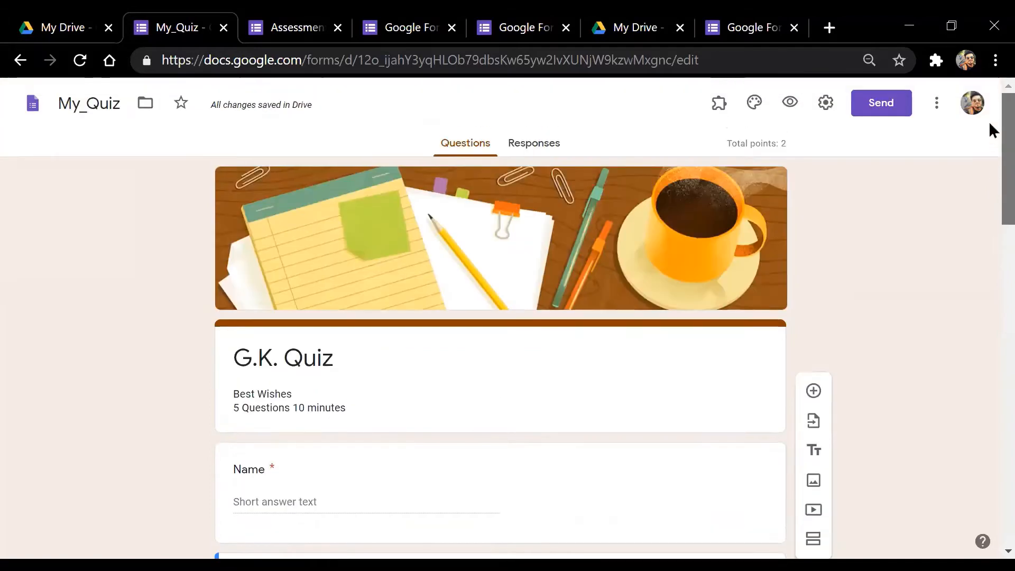
# Turn on Collect email addresses in the form settings and save
pyautogui.click(825, 104)
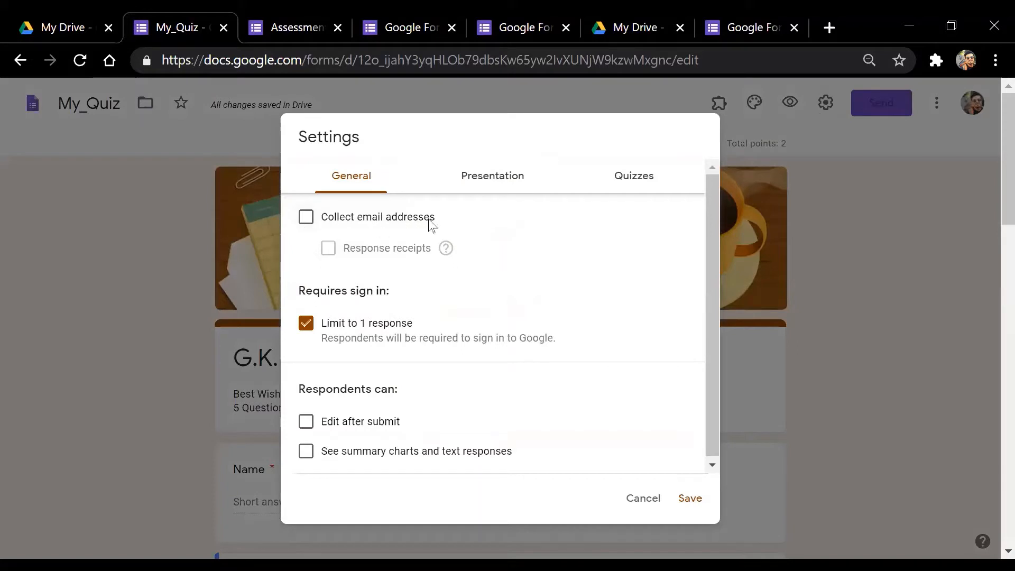
pyautogui.click(305, 217)
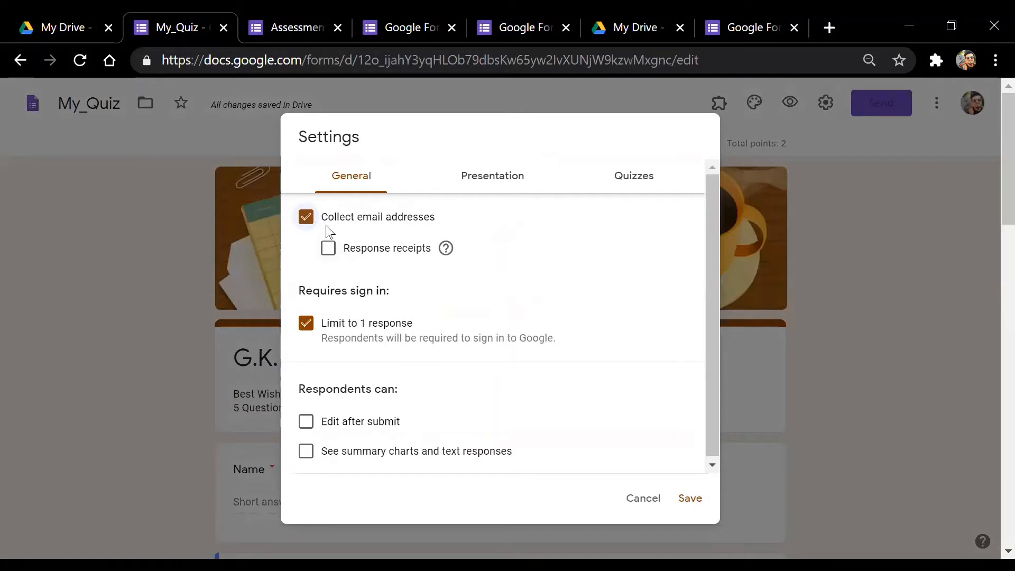
pyautogui.click(689, 499)
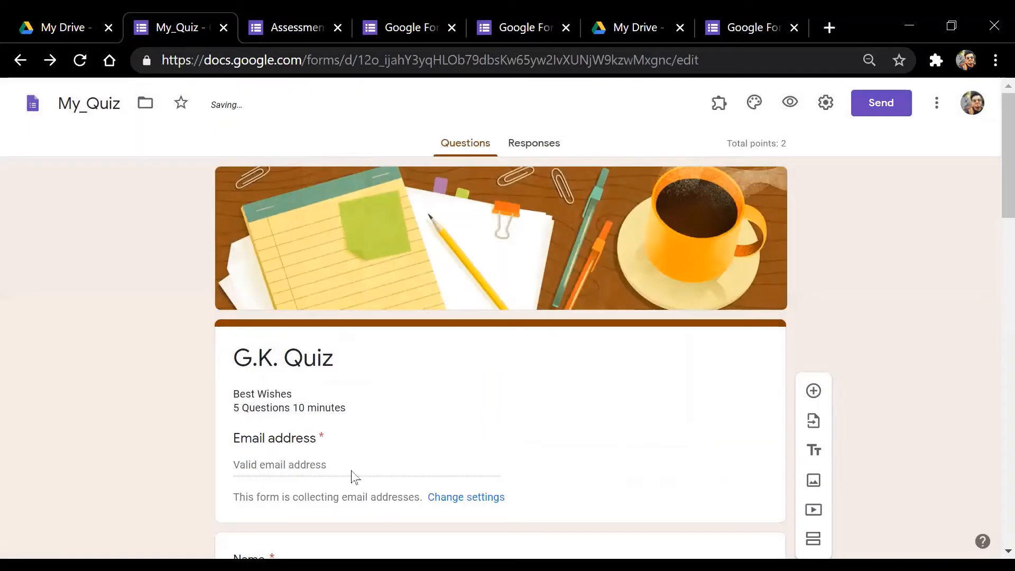
pyautogui.scroll(-3, 990, 216)
pyautogui.click(323, 308)
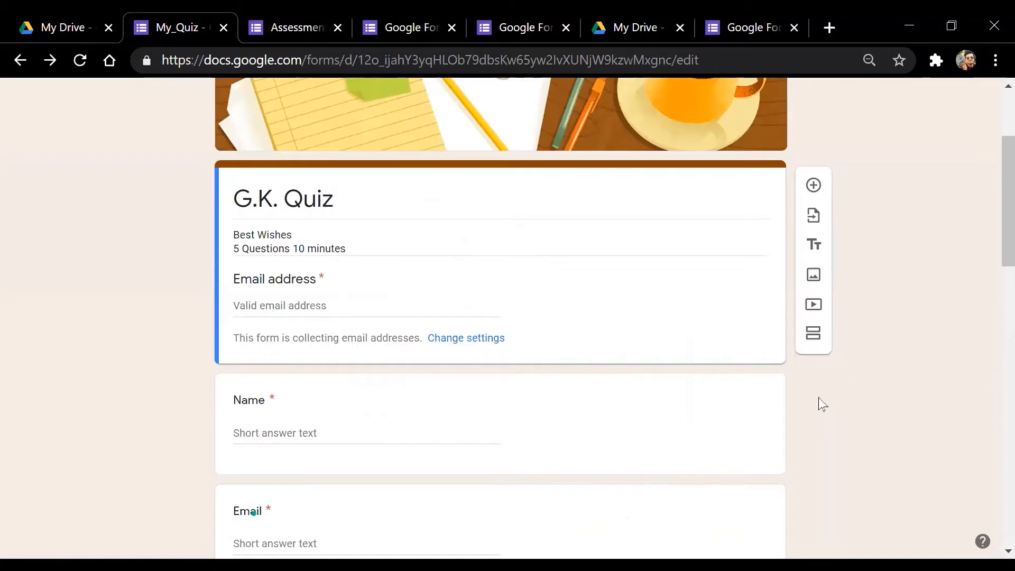
pyautogui.scroll(-2, 992, 273)
pyautogui.scroll(-1, 992, 275)
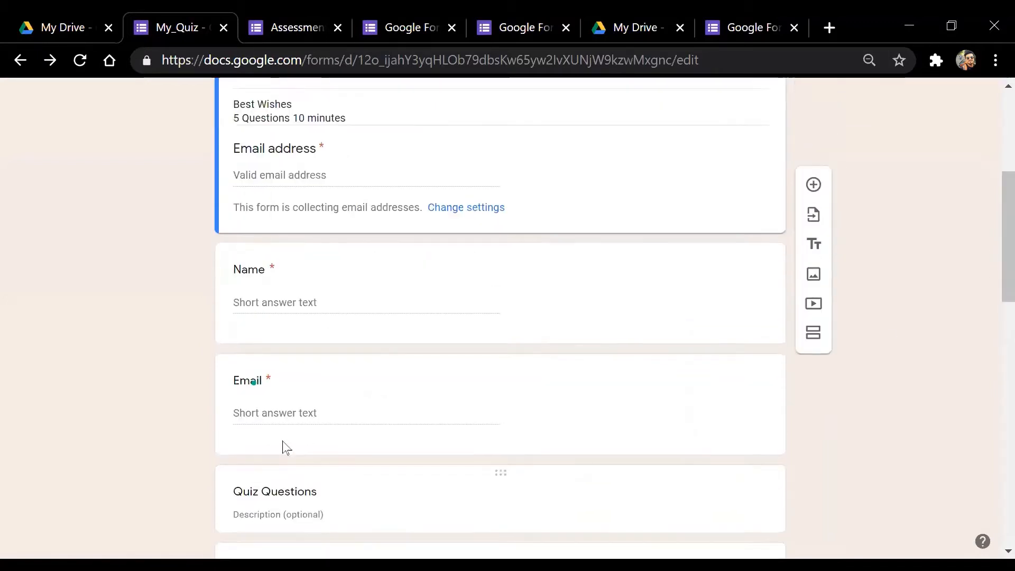
pyautogui.click(318, 414)
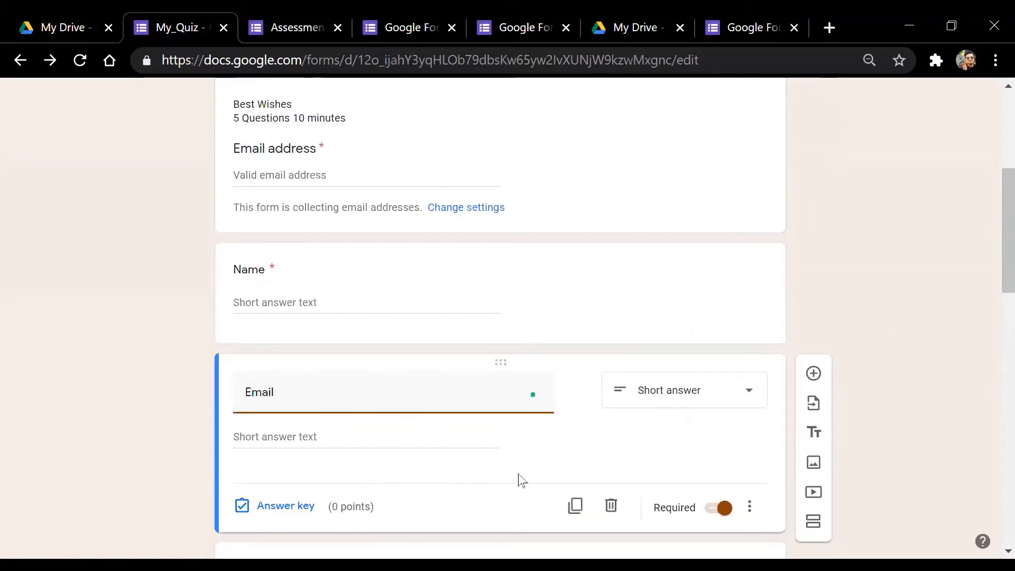
pyautogui.scroll(4, 992, 250)
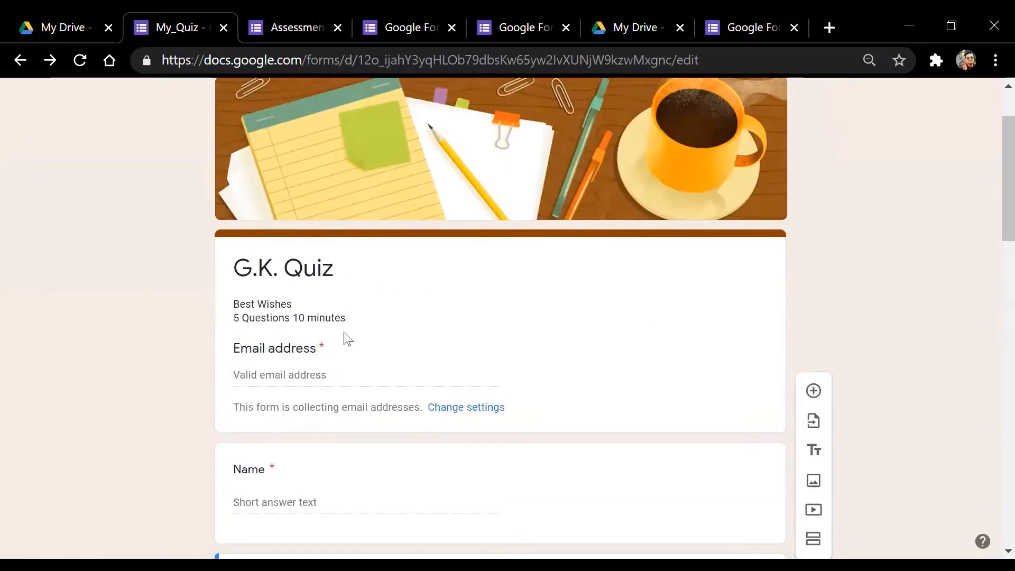
pyautogui.moveTo(233, 348); pyautogui.dragTo(351, 362)
pyautogui.click(373, 361)
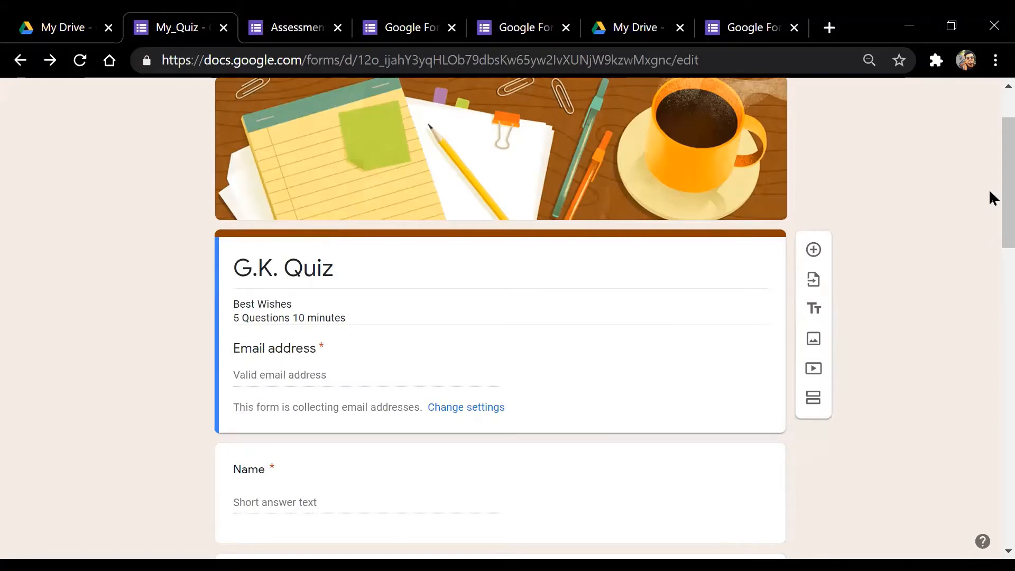
pyautogui.moveTo(992, 198); pyautogui.dragTo(993, 170)
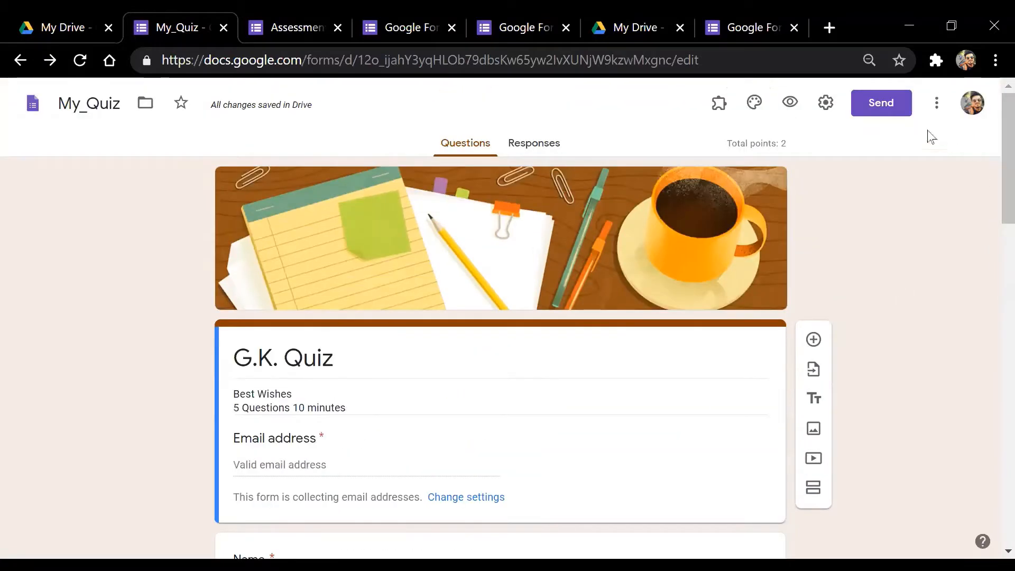
# Enable response receipts in Settings and set them to be sent Always
pyautogui.click(826, 103)
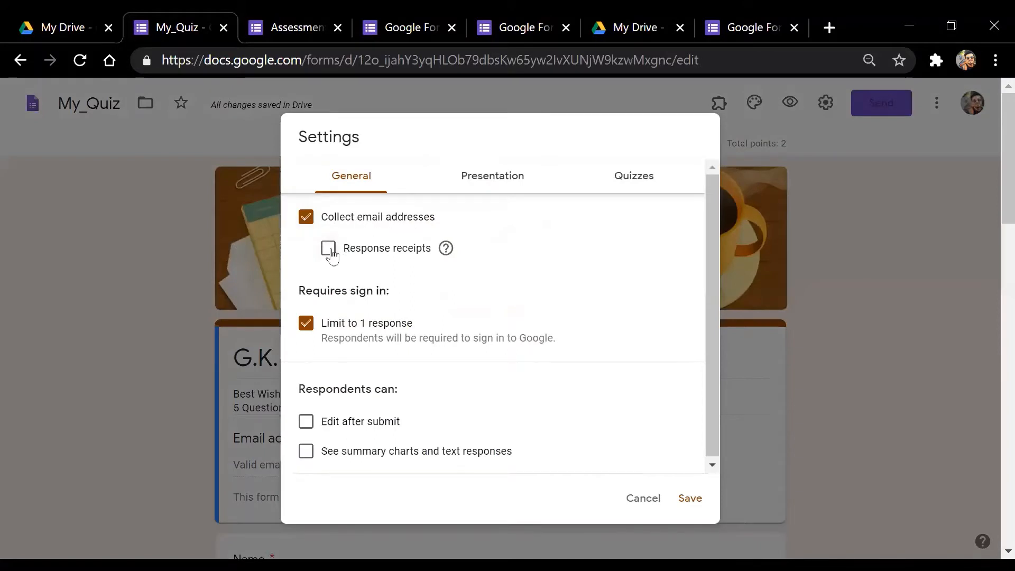
pyautogui.click(329, 248)
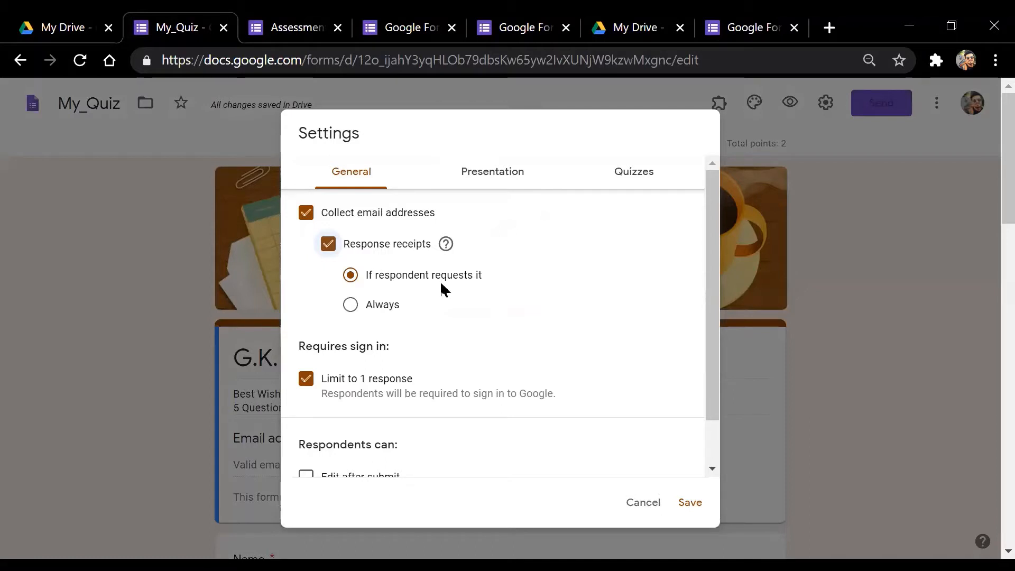
pyautogui.click(351, 277)
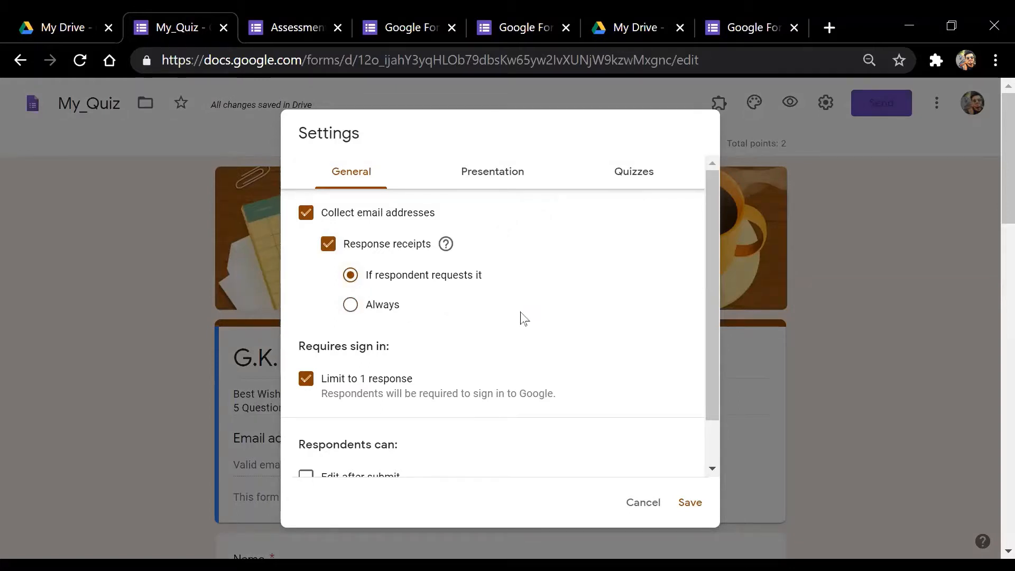
pyautogui.click(354, 311)
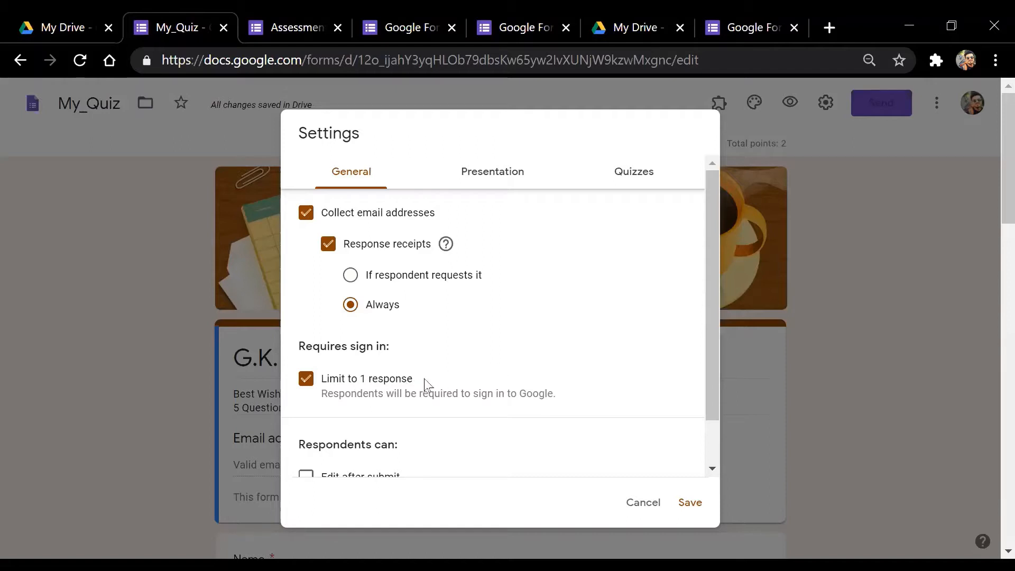
# Review the General, Presentation and Quizzes settings tabs, then save the settings
pyautogui.scroll(-1, 431, 389)
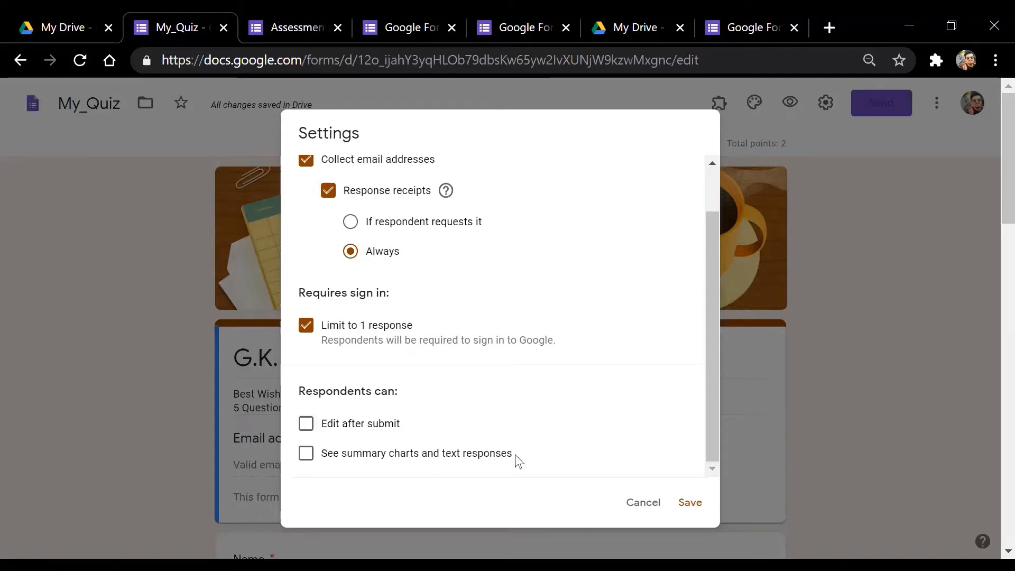
pyautogui.scroll(-5, 517, 459)
pyautogui.scroll(1, 529, 449)
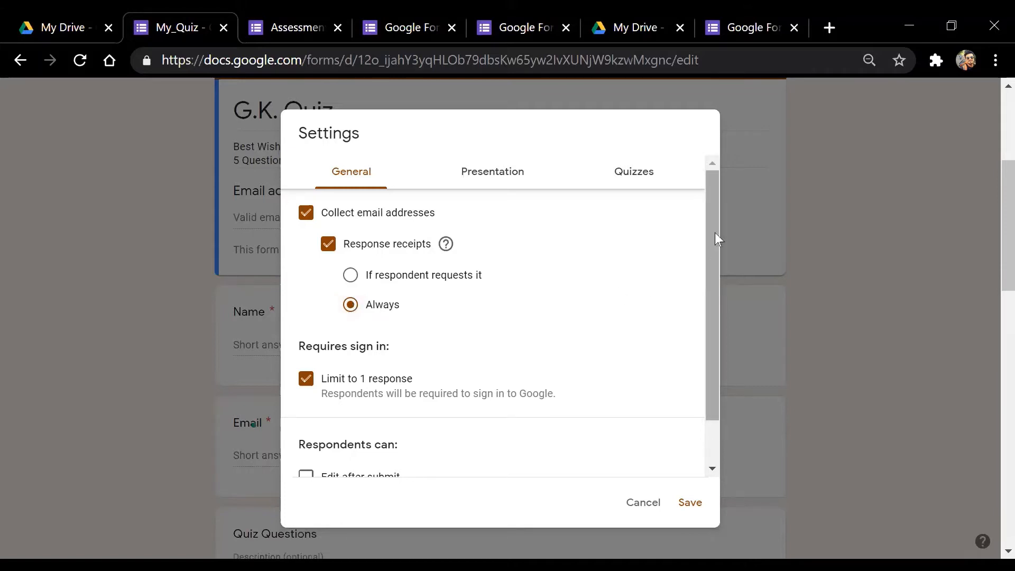
pyautogui.moveTo(713, 232); pyautogui.dragTo(660, 286)
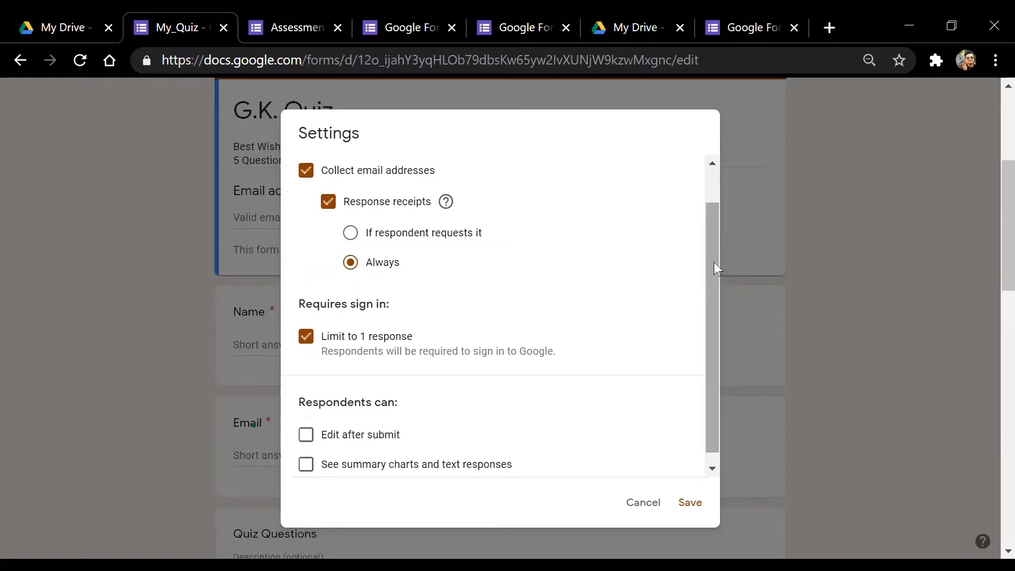
pyautogui.scroll(-1, 714, 290)
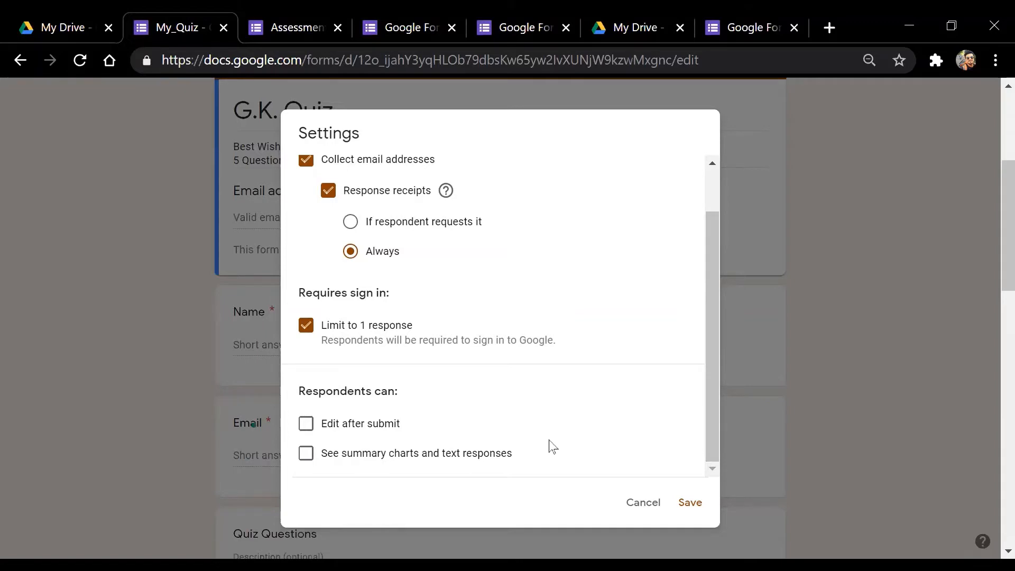
pyautogui.scroll(1, 553, 447)
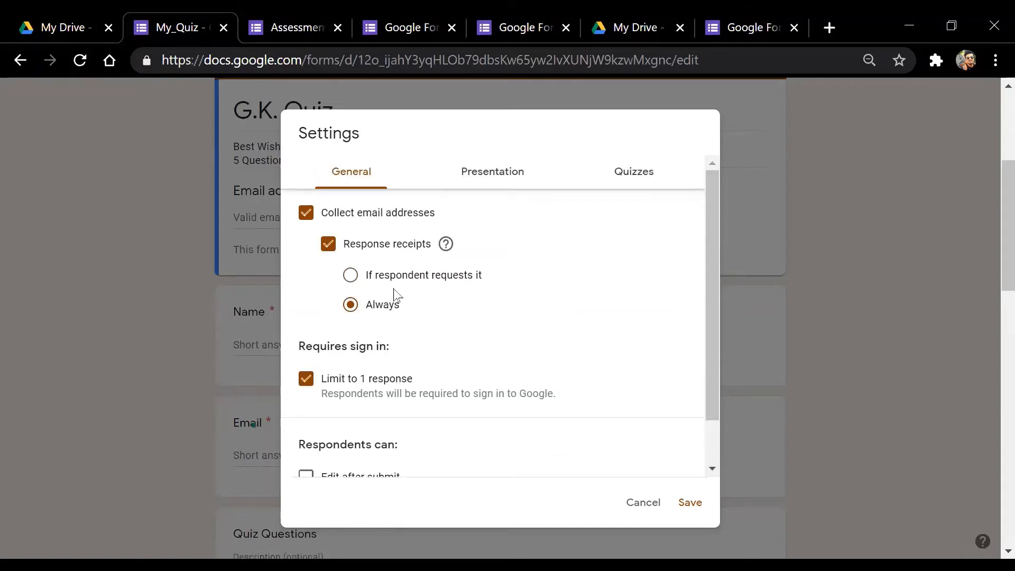
pyautogui.click(525, 183)
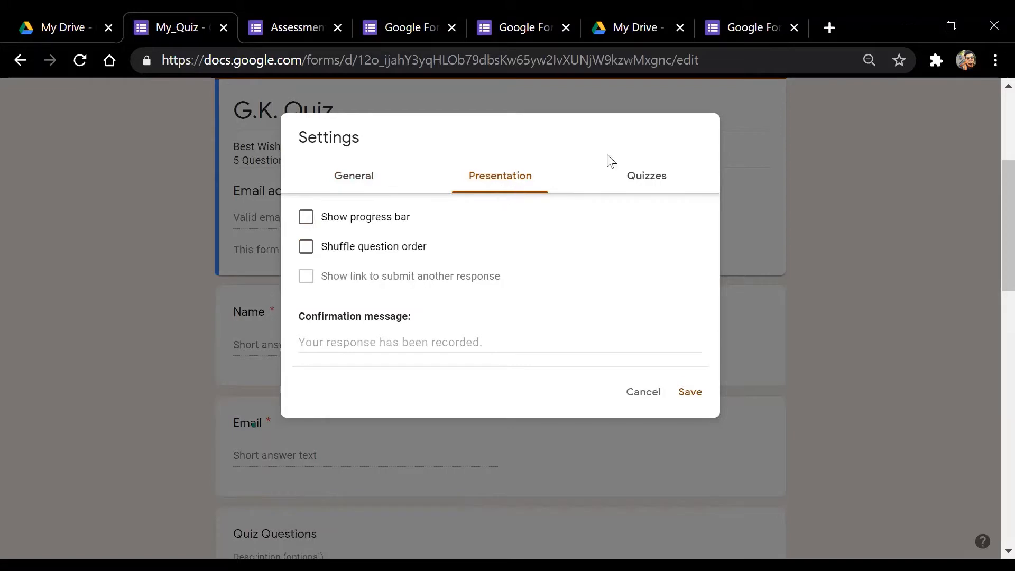
pyautogui.click(585, 177)
pyautogui.click(345, 176)
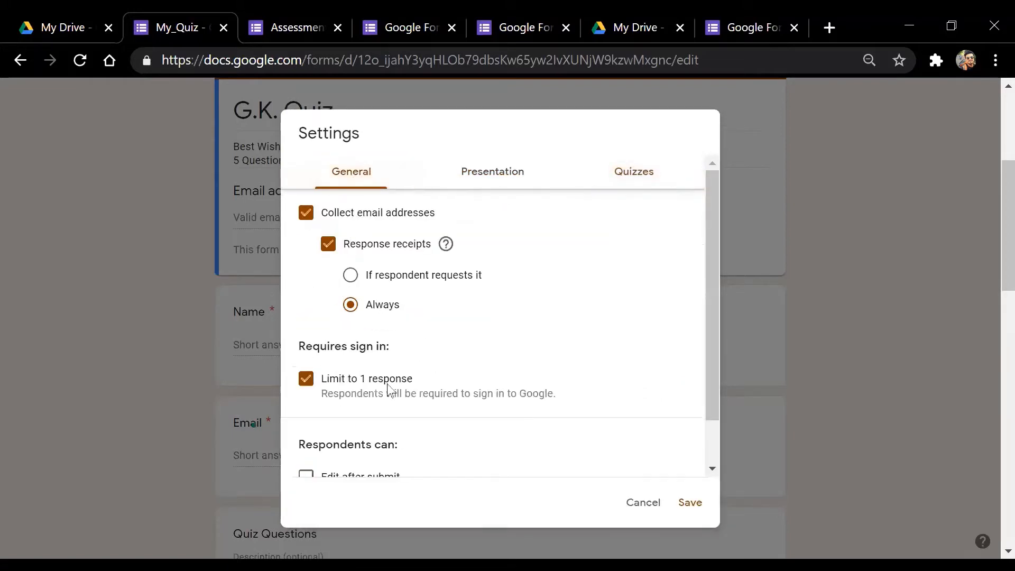
pyautogui.scroll(-2, 457, 341)
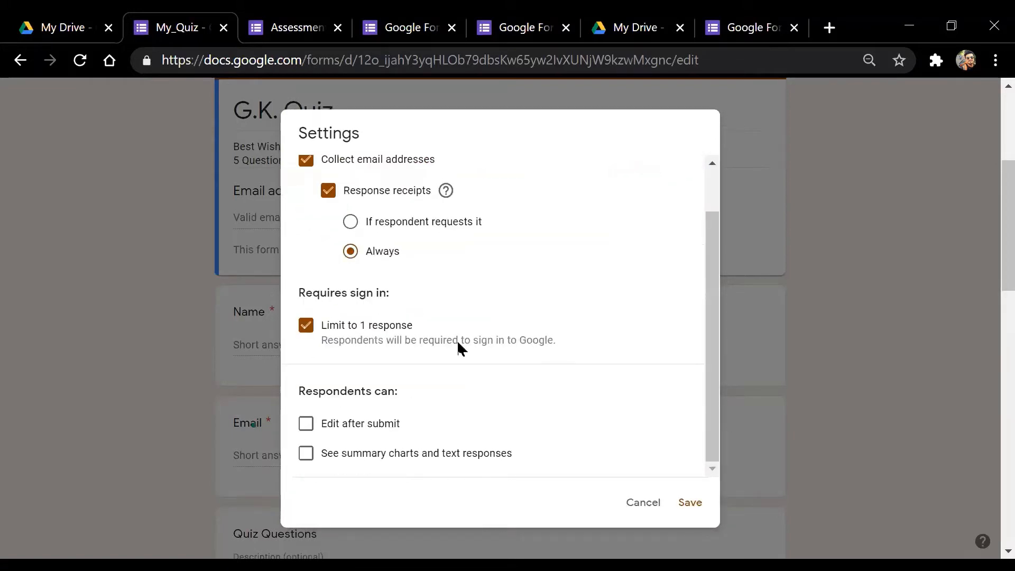
pyautogui.click(691, 503)
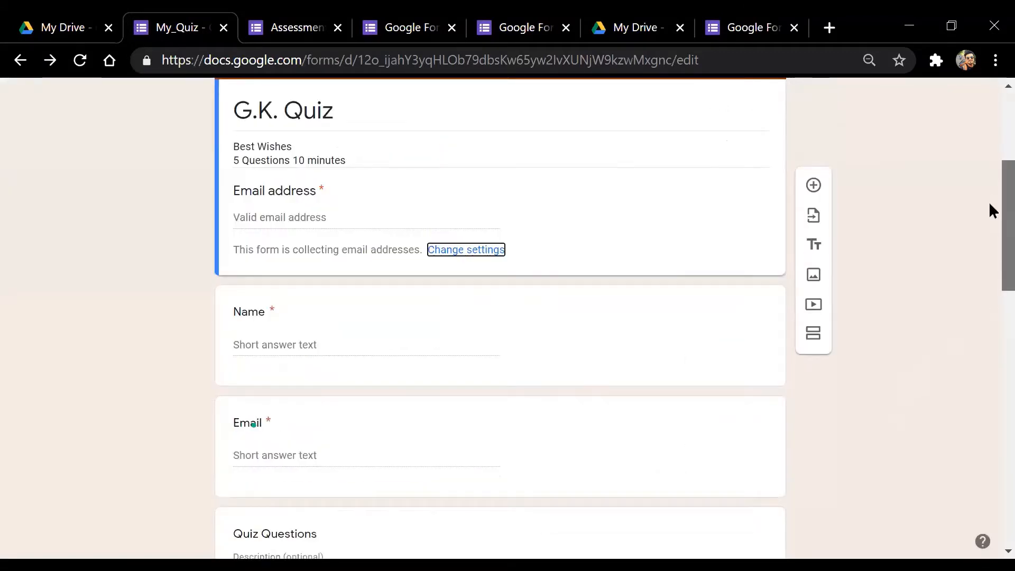
# Delete the separate Email question card
pyautogui.scroll(-4, 990, 227)
pyautogui.scroll(4, 991, 227)
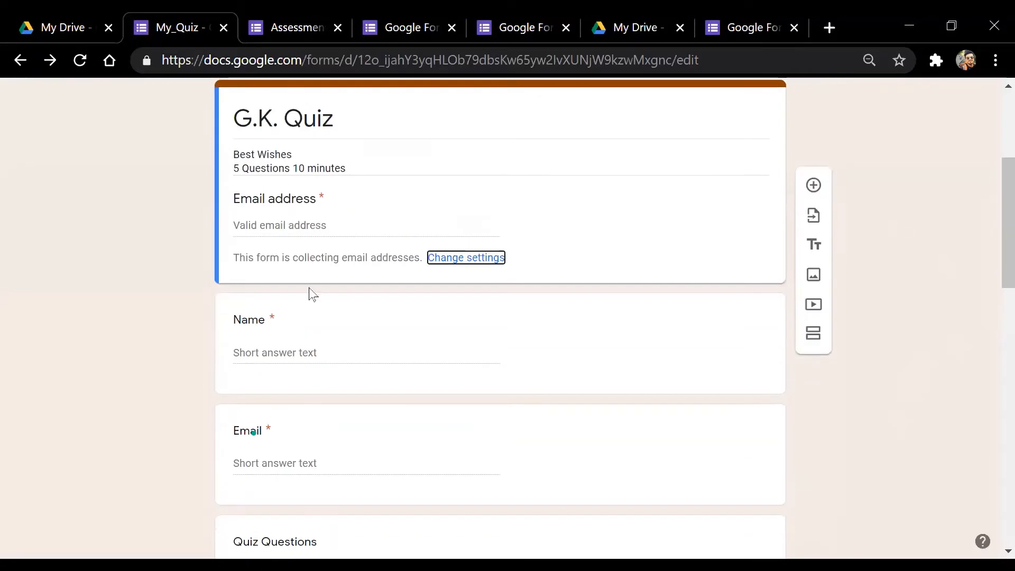
pyautogui.click(294, 454)
pyautogui.scroll(-4, 991, 294)
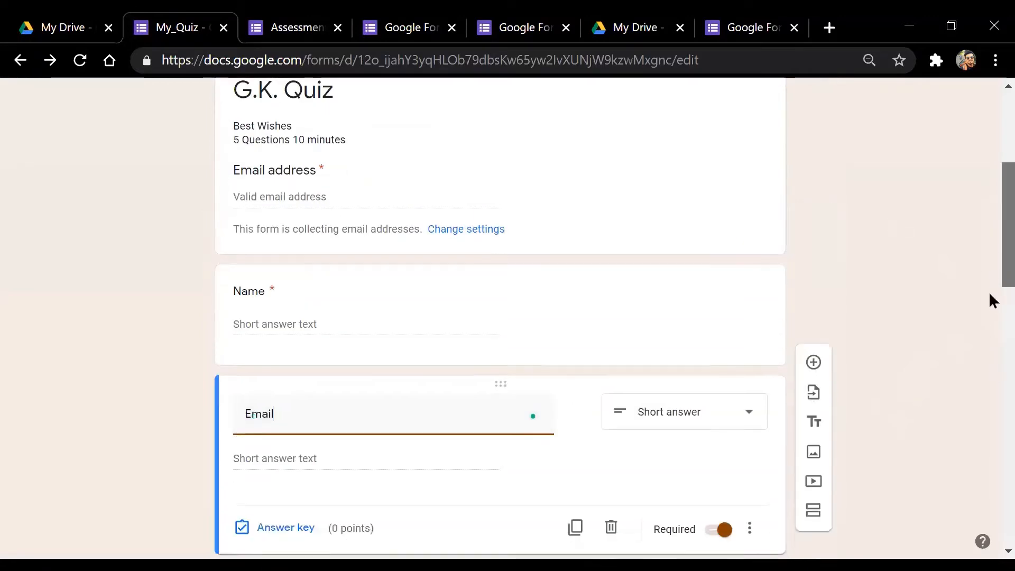
pyautogui.click(612, 353)
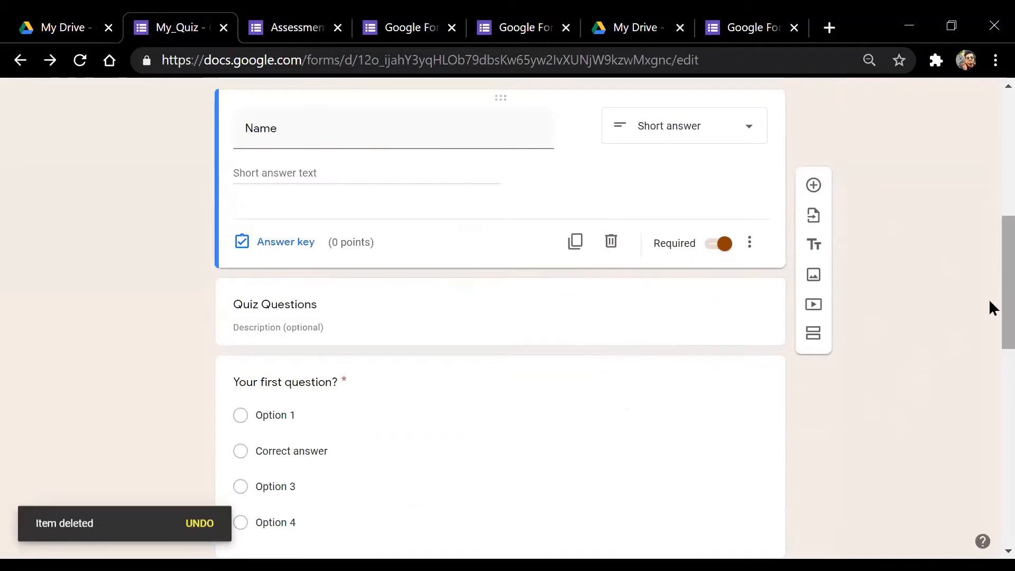
pyautogui.moveTo(991, 306); pyautogui.dragTo(990, 229)
# Check the Name question and Quiz Questions section title, leaving them unchanged
pyautogui.click(347, 289)
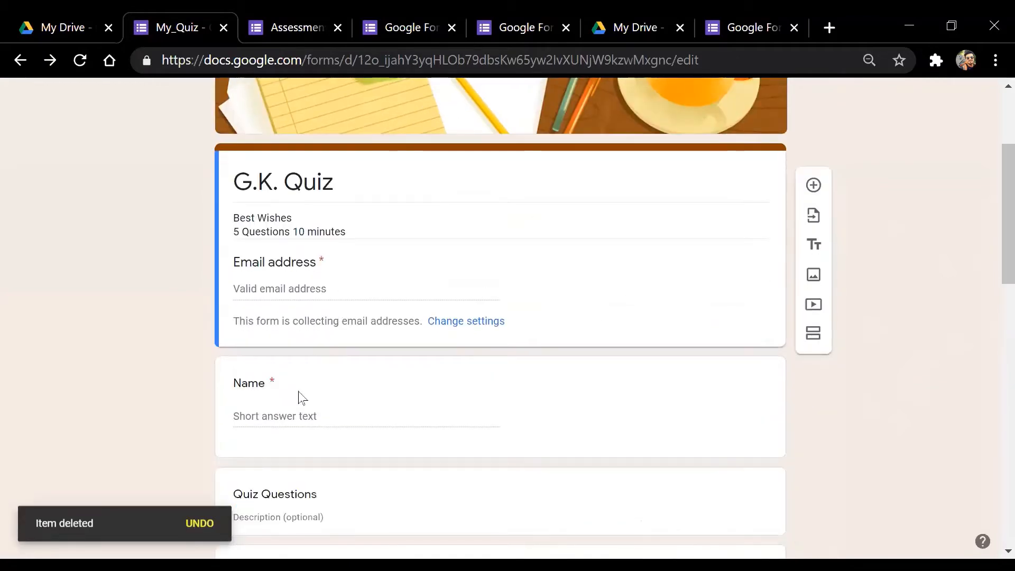
pyautogui.click(297, 410)
pyautogui.moveTo(991, 195); pyautogui.dragTo(990, 294)
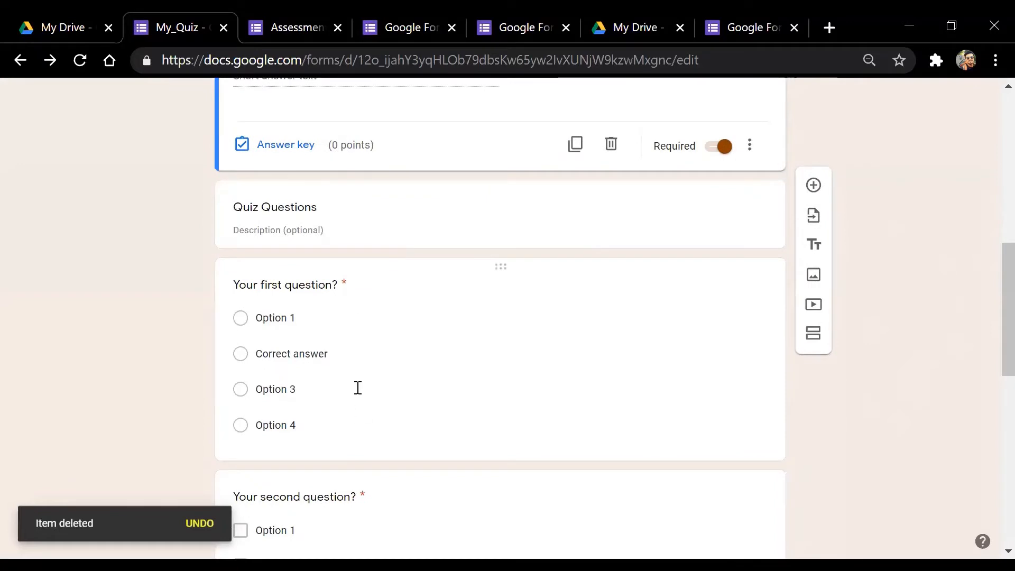
pyautogui.click(335, 230)
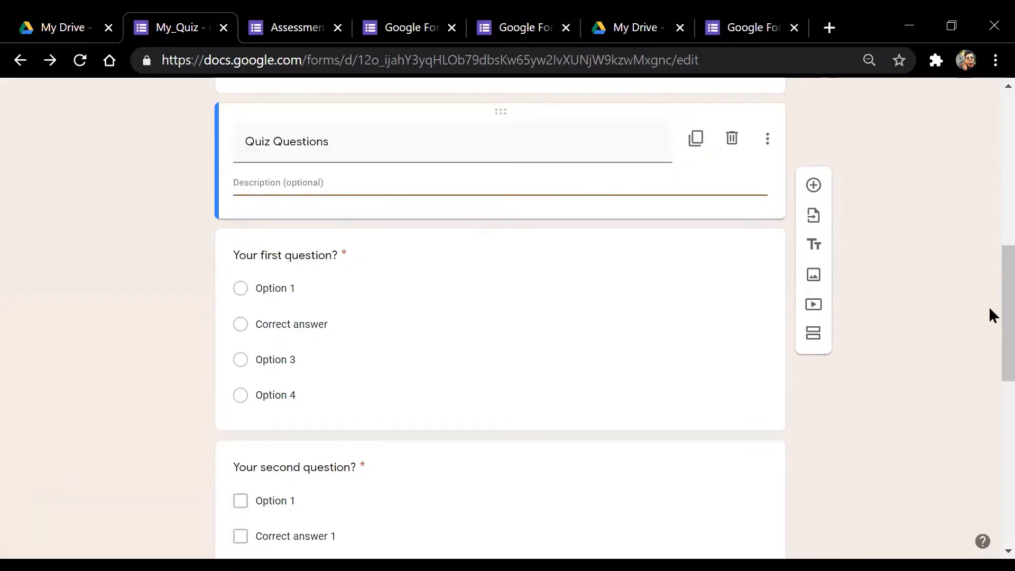
pyautogui.moveTo(991, 315); pyautogui.dragTo(991, 281)
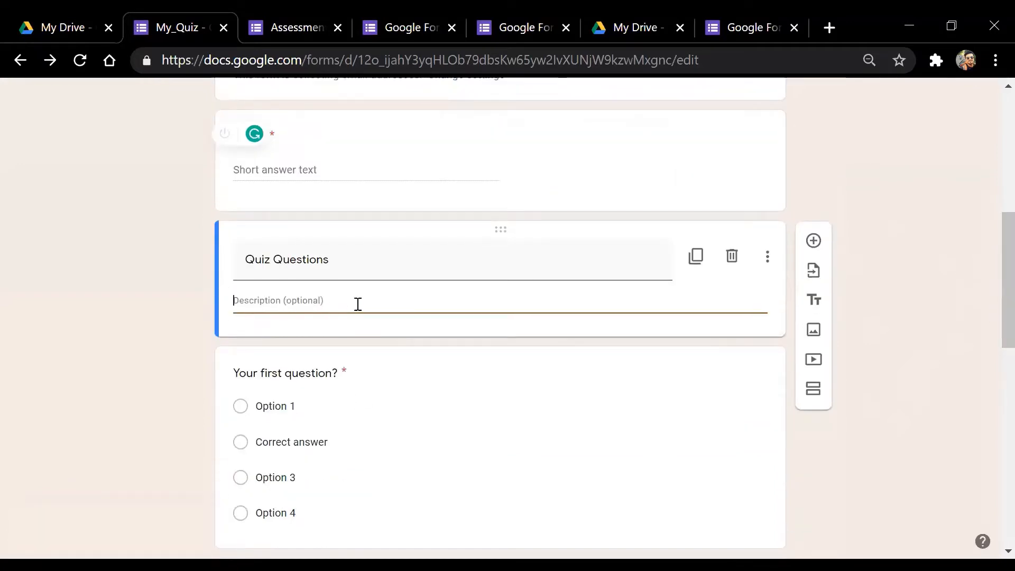
pyautogui.tripleClick(344, 265)
pyautogui.scroll(3, 990, 298)
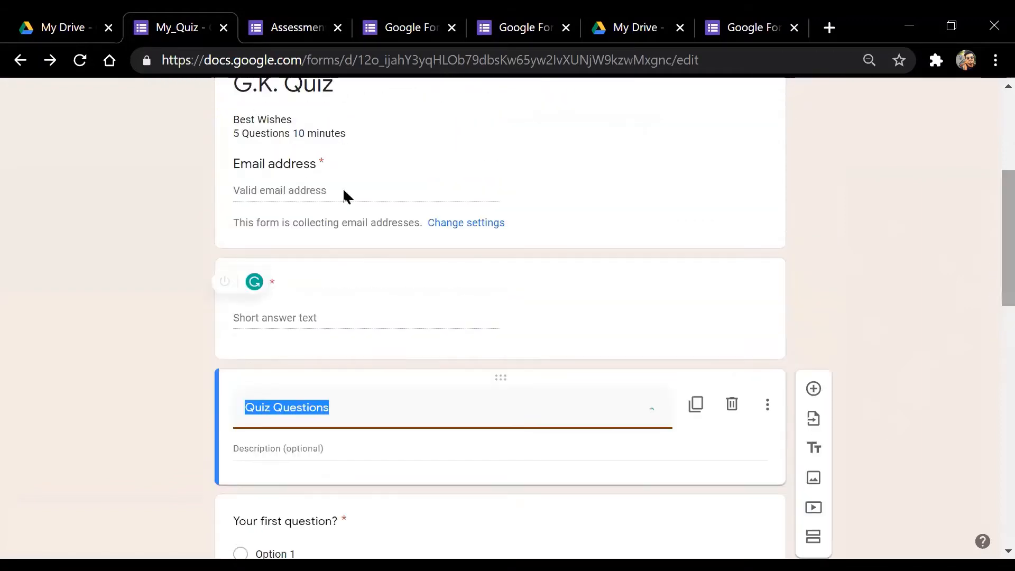
pyautogui.click(993, 247)
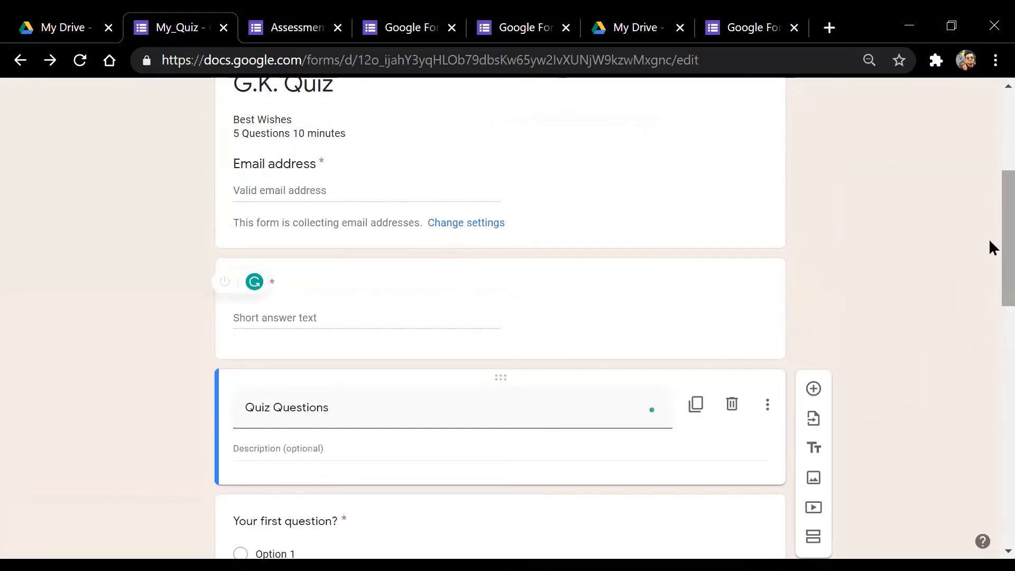
pyautogui.scroll(-5, 992, 247)
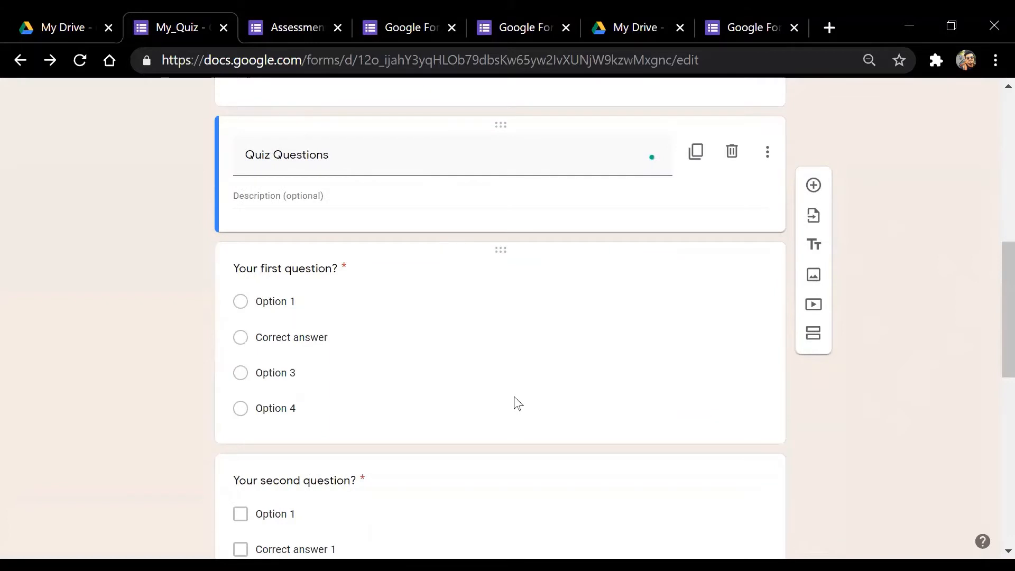
# Set the first question to 'What is the national animal of India?' as multiple choice
pyautogui.click(320, 268)
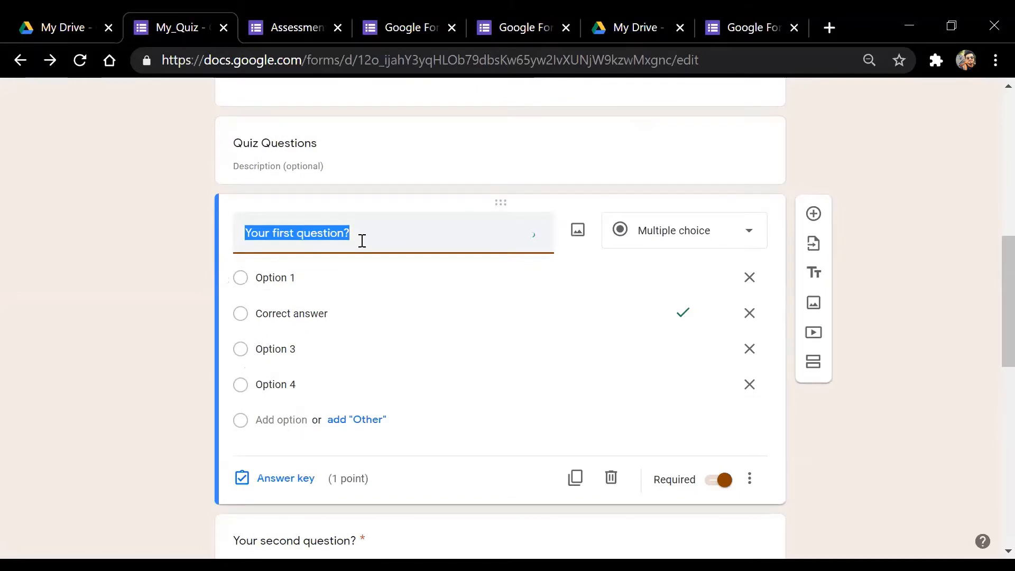
pyautogui.write('W')
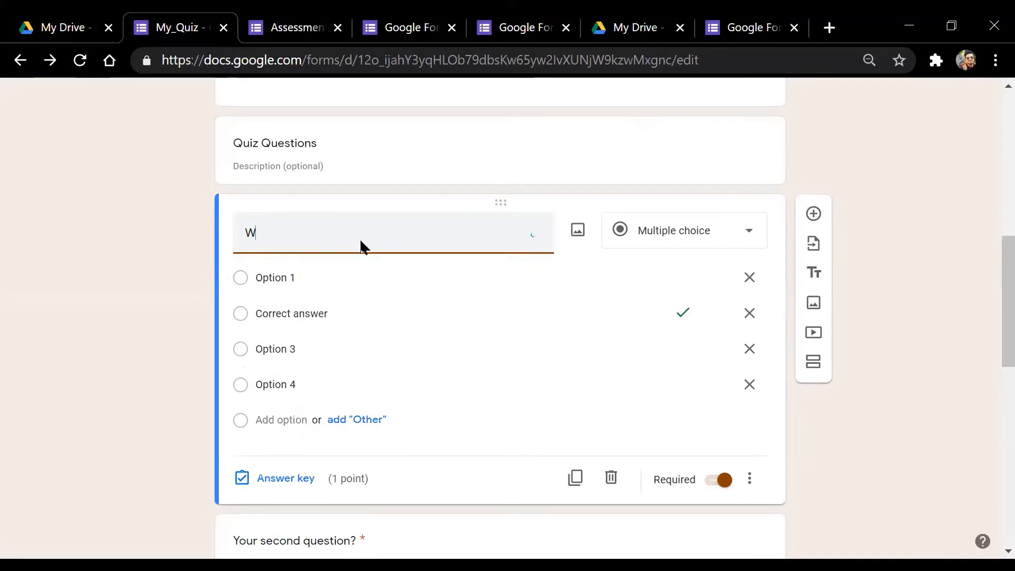
pyautogui.write('hat is the national ')
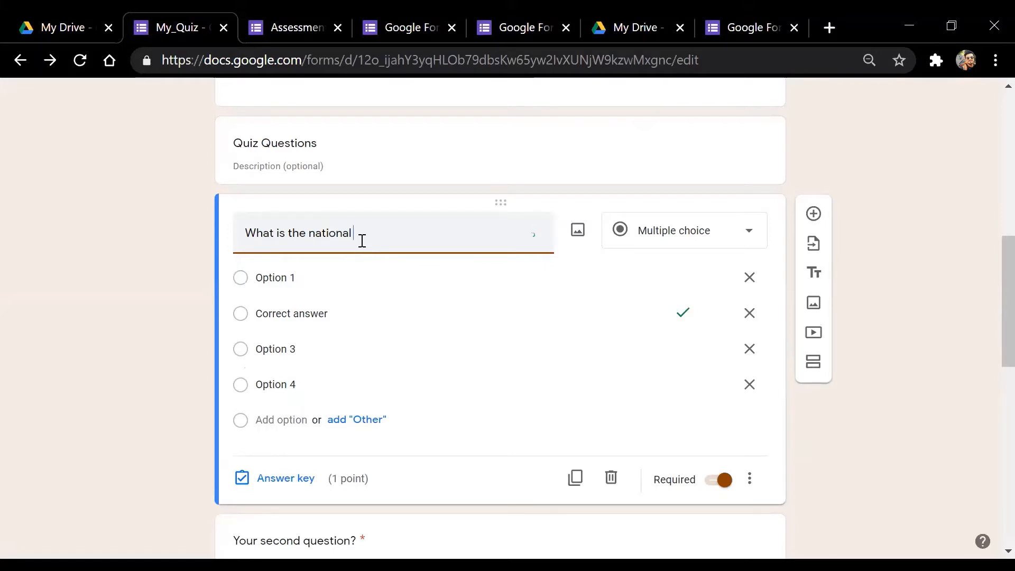
pyautogui.write('Animal?')
pyautogui.click(391, 233)
pyautogui.write('of India?')
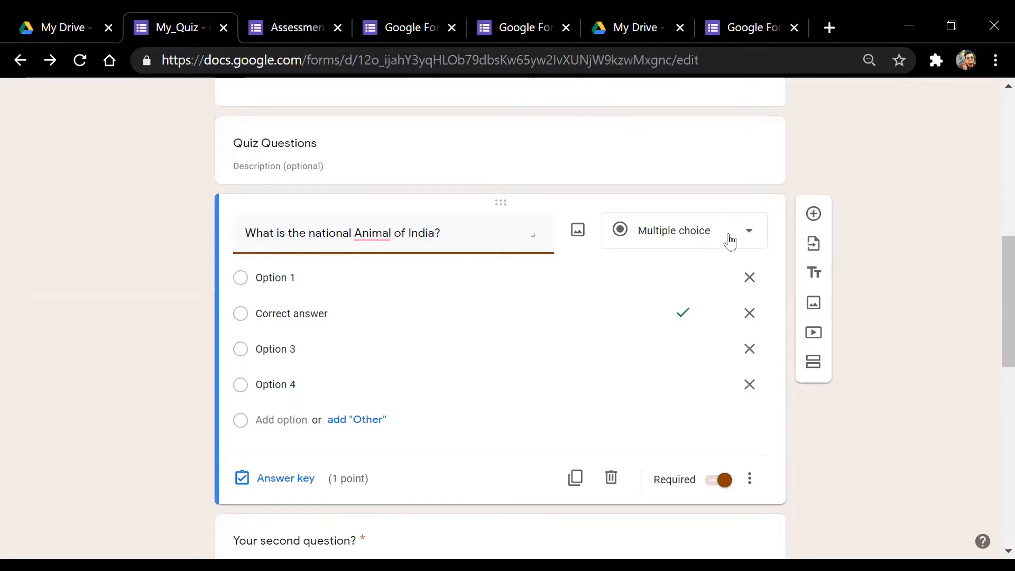
pyautogui.click(729, 239)
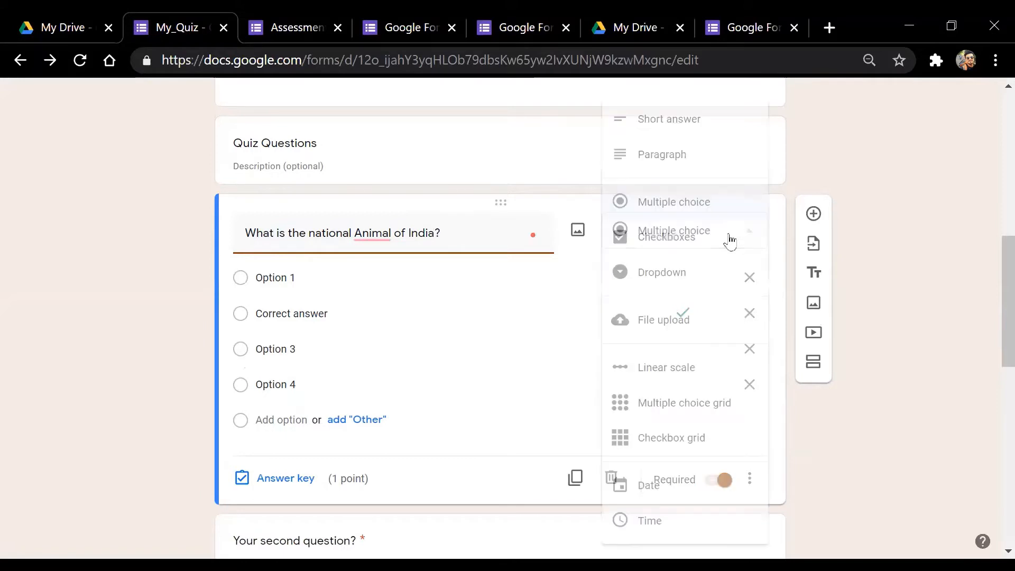
pyautogui.click(711, 204)
pyautogui.moveTo(368, 232)
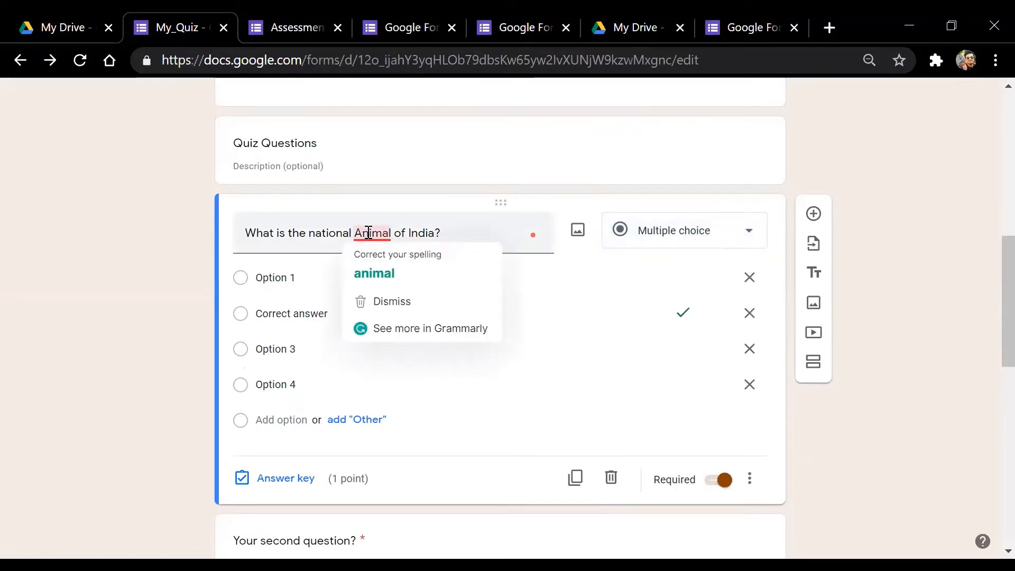
pyautogui.click(373, 271)
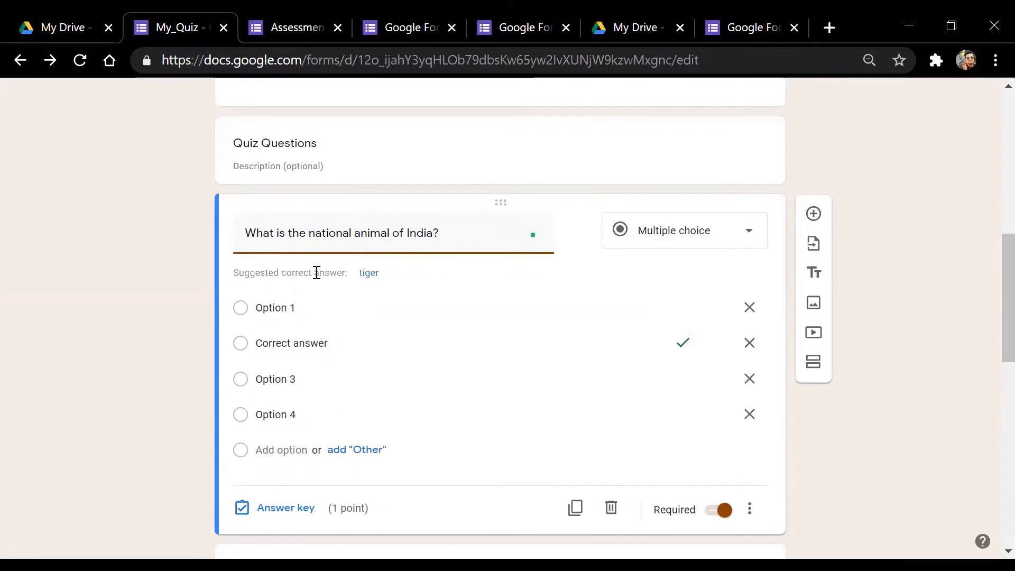
pyautogui.click(449, 234)
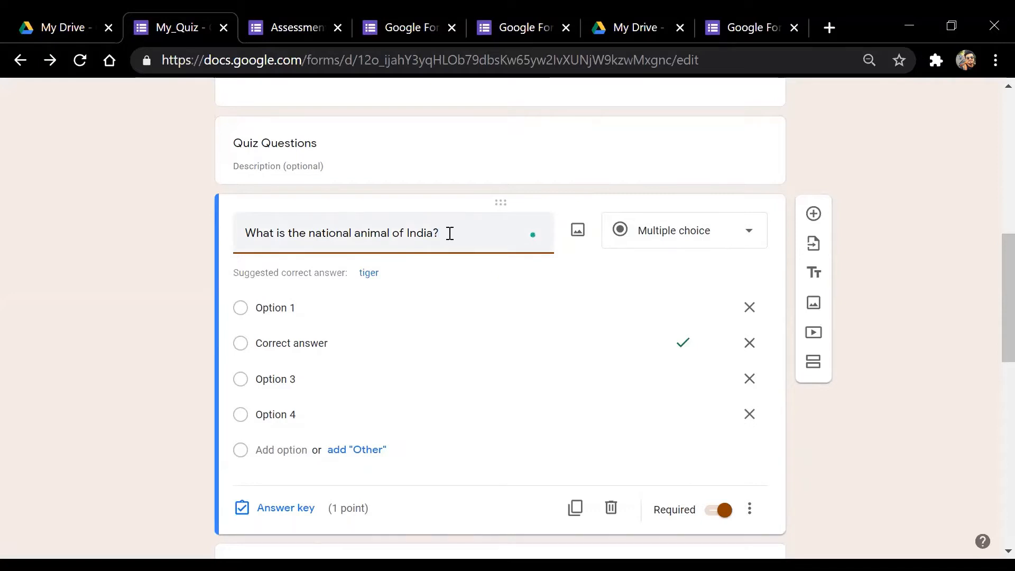
pyautogui.moveTo(450, 233); pyautogui.dragTo(246, 236)
pyautogui.click(452, 228)
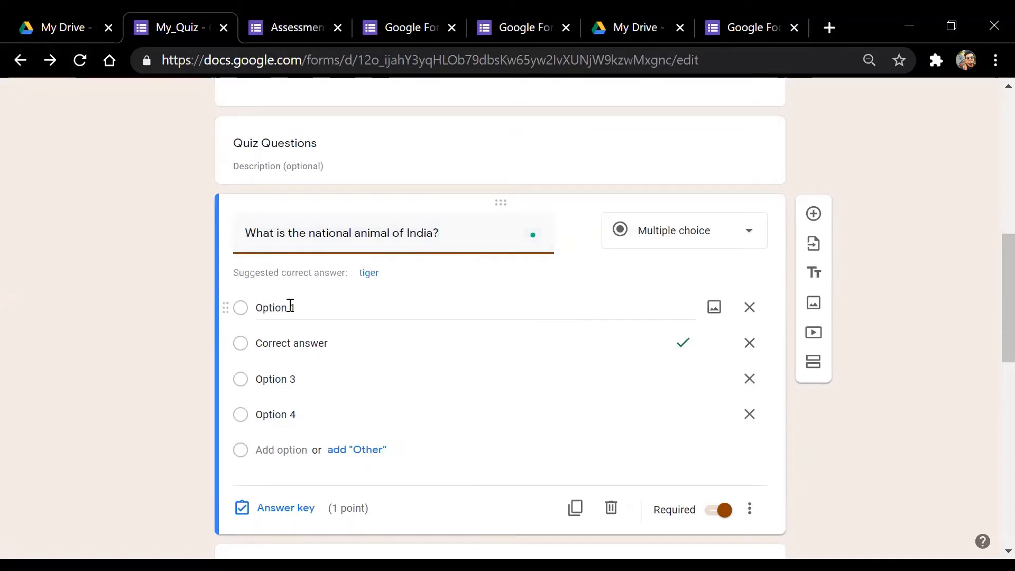
# Fill in the answer options LION, GOAT, LEOPARD and TIGER
pyautogui.click(303, 307)
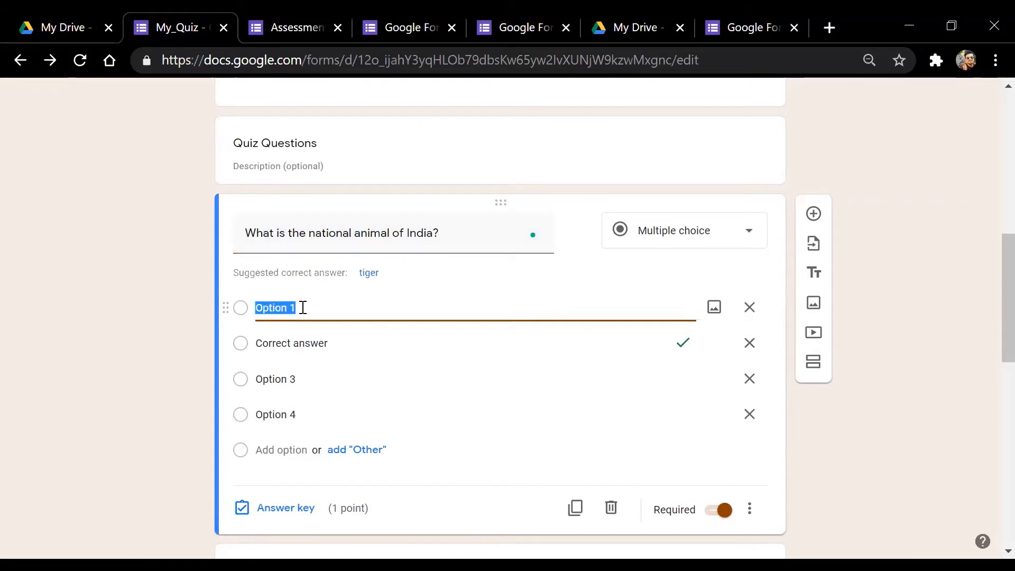
pyautogui.write('lio')
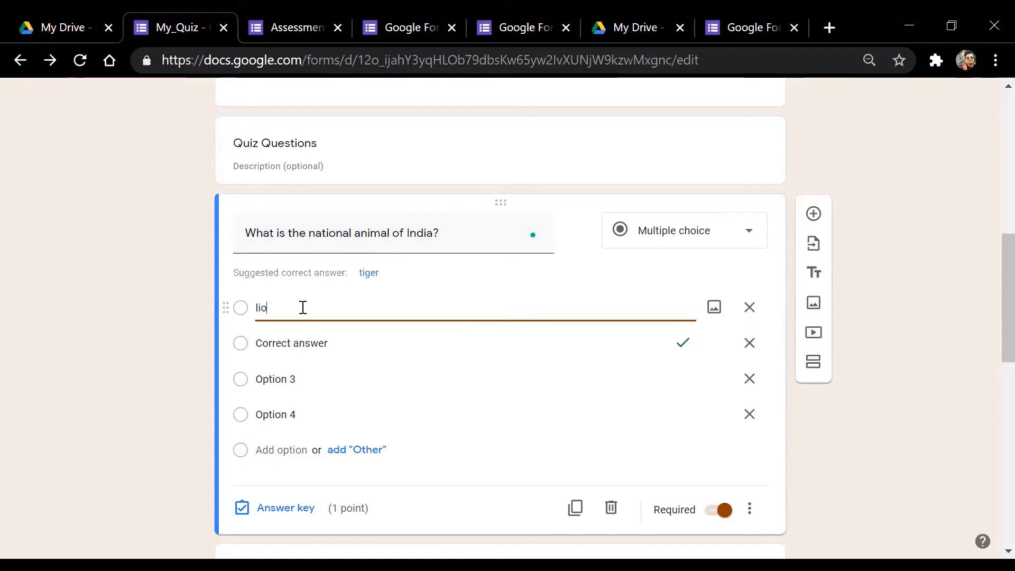
pyautogui.write('n')
pyautogui.press('BackSpace')
pyautogui.press('BackSpace')
pyautogui.press('BackSpace')
pyautogui.press('BackSpace')
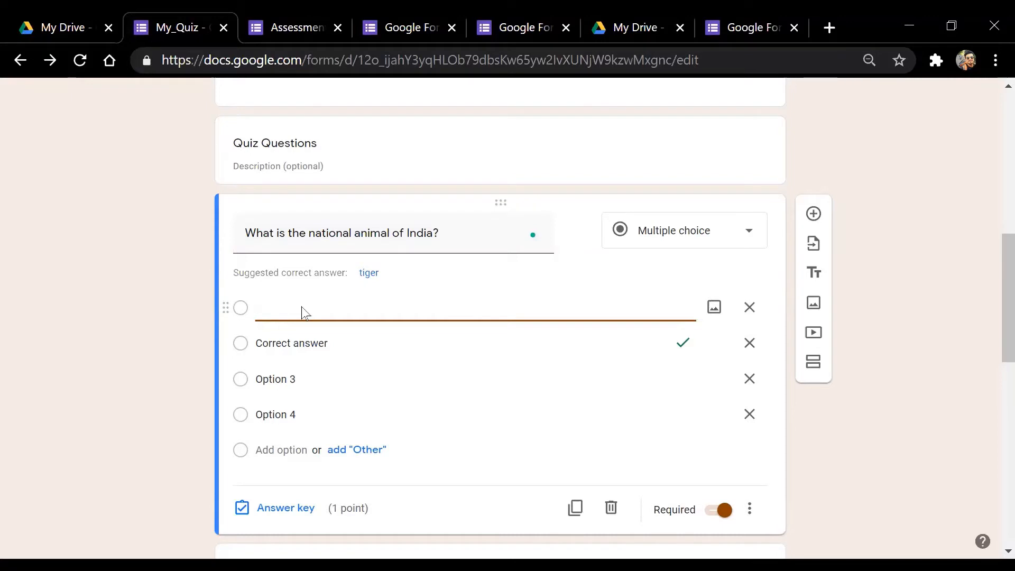
pyautogui.write('LION')
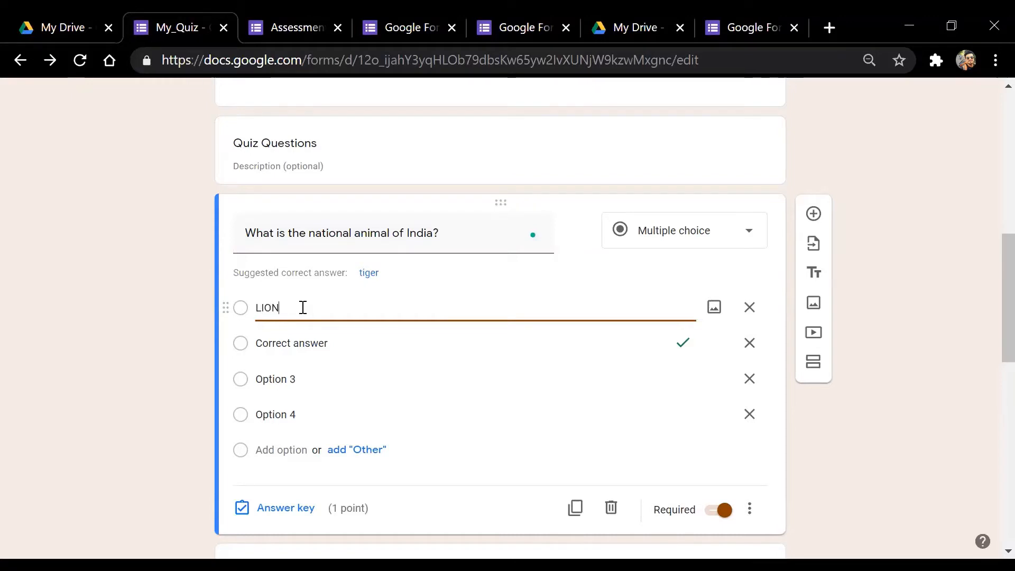
pyautogui.click(295, 340)
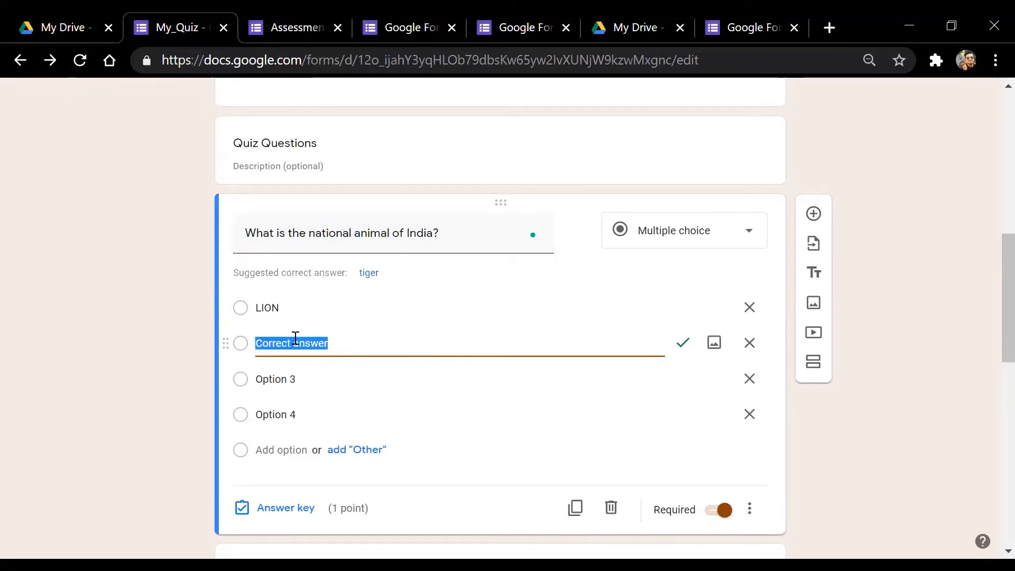
pyautogui.write('GOAT')
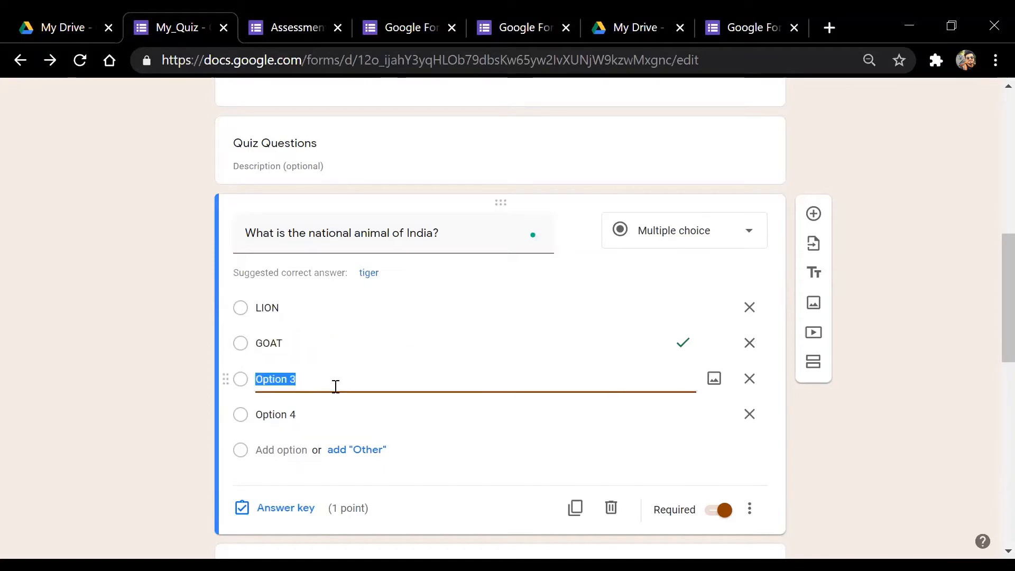
pyautogui.write('LEOPARD')
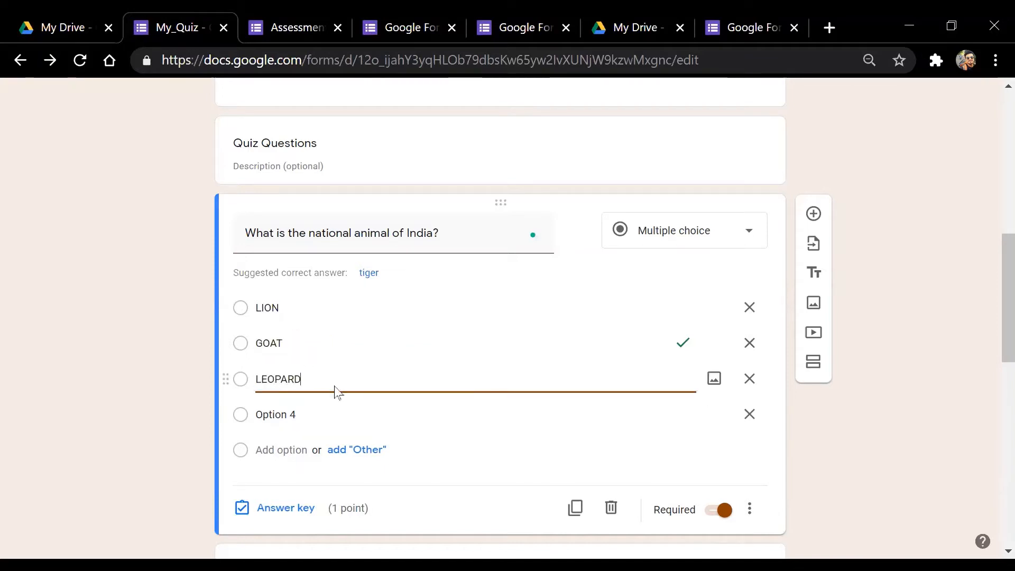
pyautogui.click(324, 406)
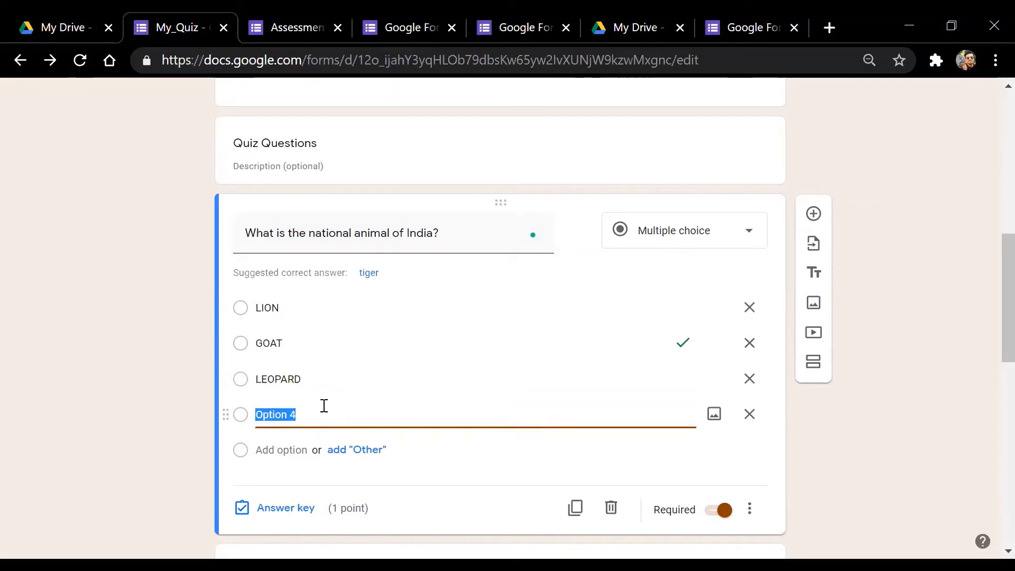
pyautogui.write('TI')
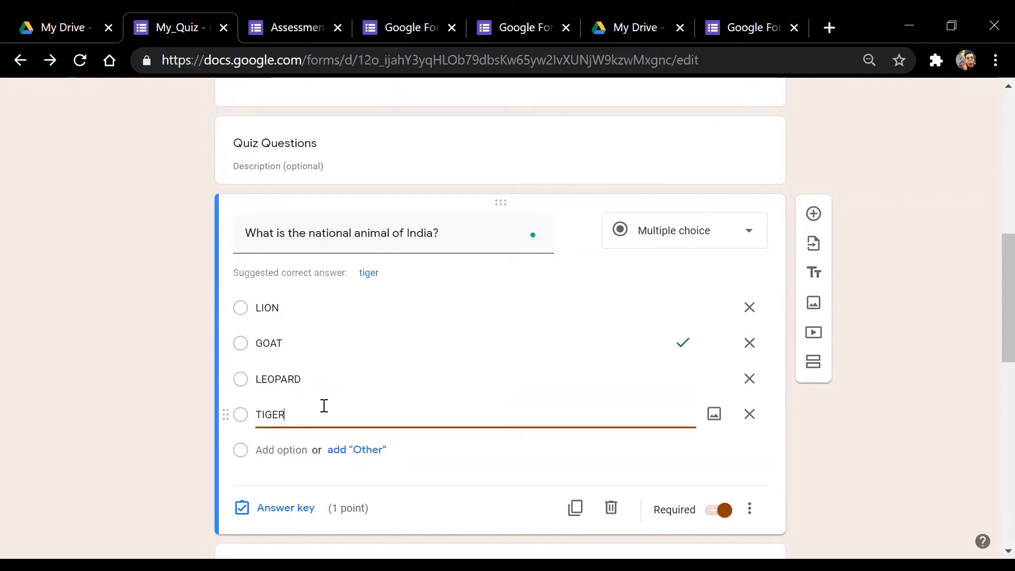
pyautogui.write('GER')
pyautogui.click(899, 410)
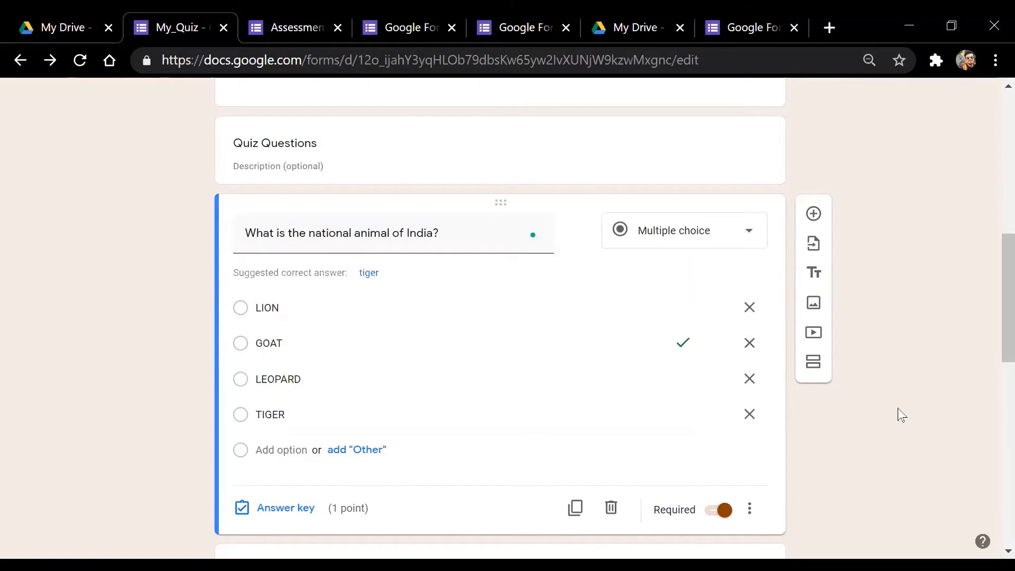
pyautogui.click(376, 349)
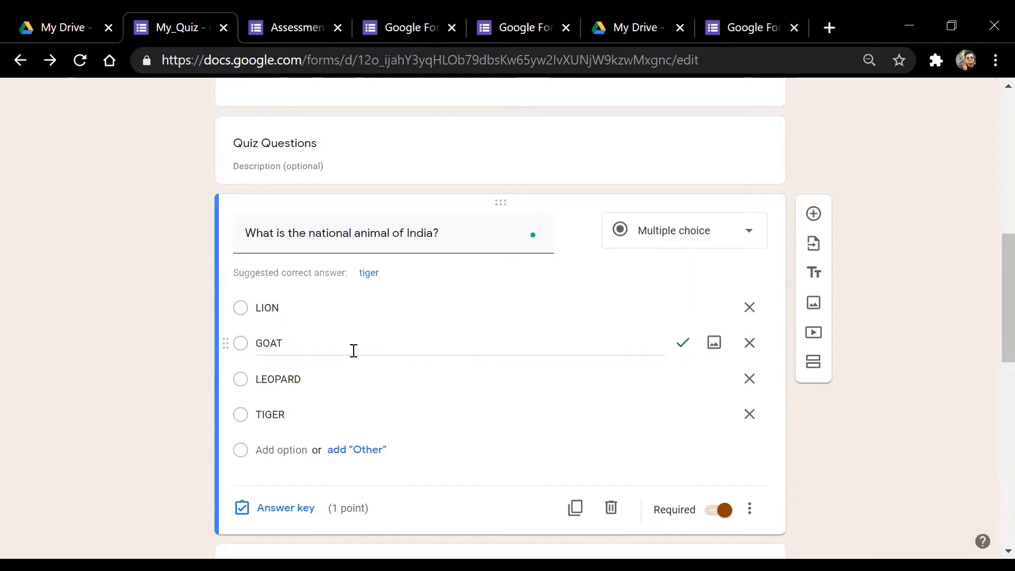
pyautogui.doubleClick(306, 349)
pyautogui.click(306, 353)
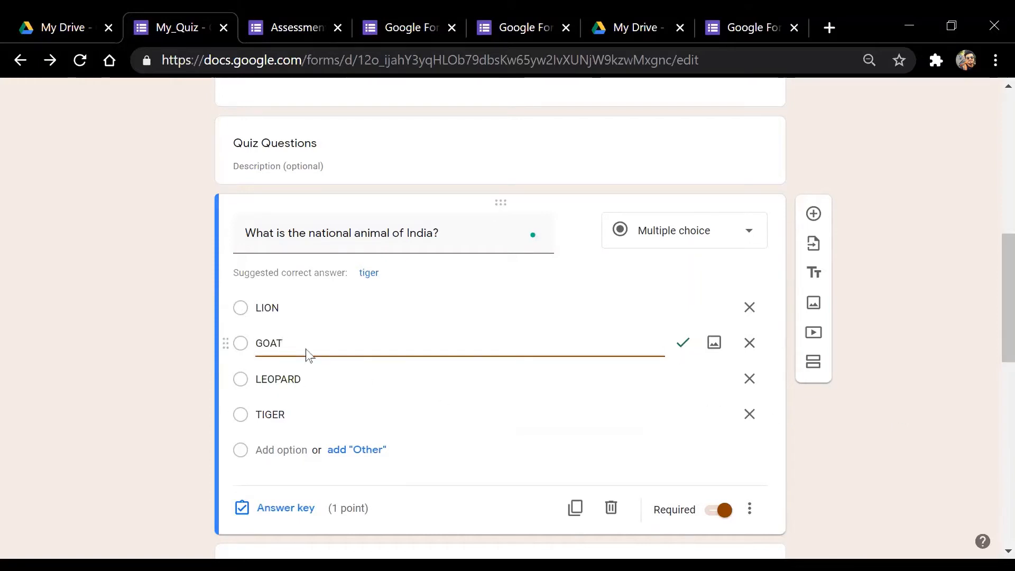
pyautogui.doubleClick(294, 416)
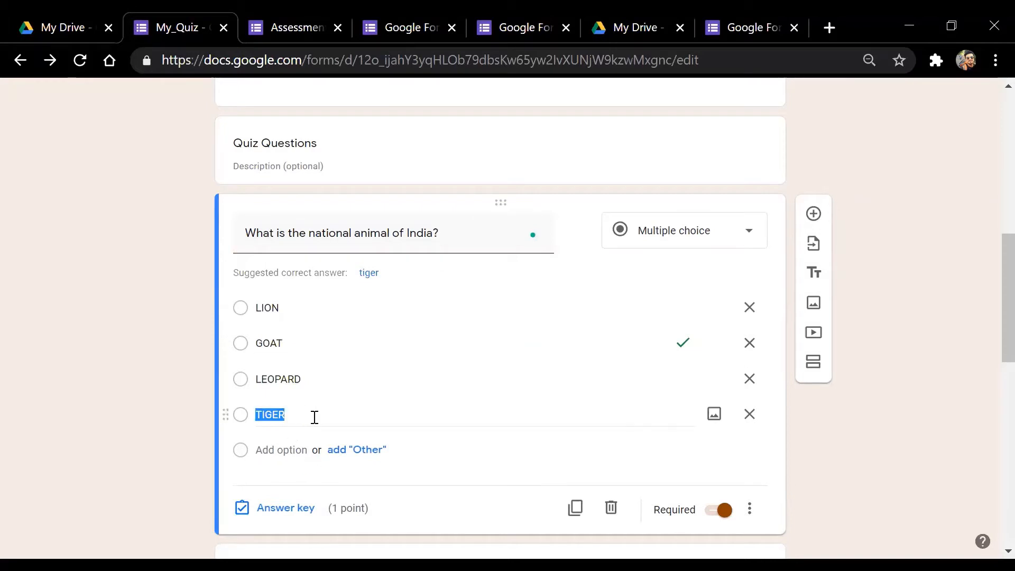
# In the answer key, mark only TIGER correct, keep 1 point, and close it
pyautogui.click(279, 507)
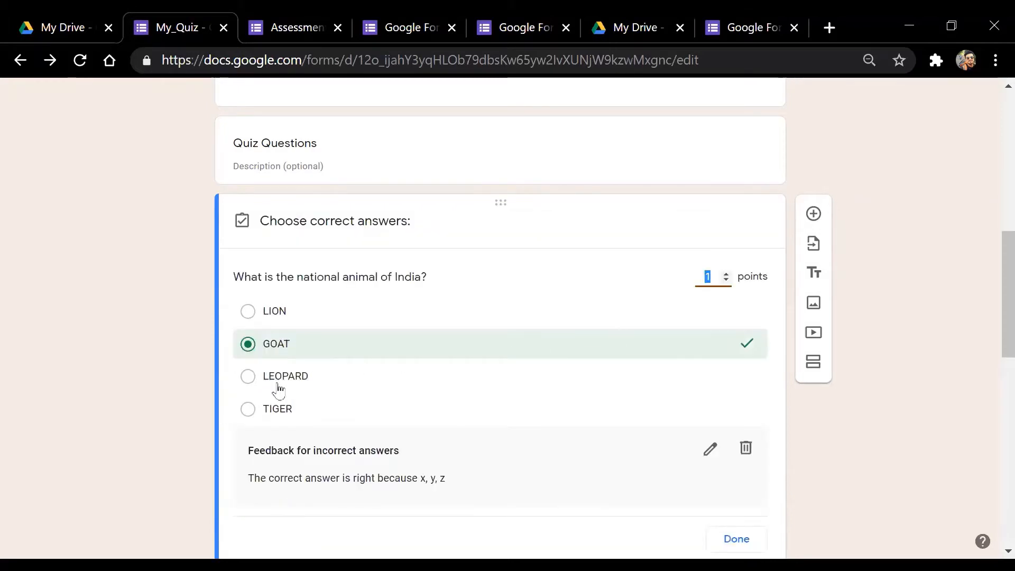
pyautogui.click(252, 417)
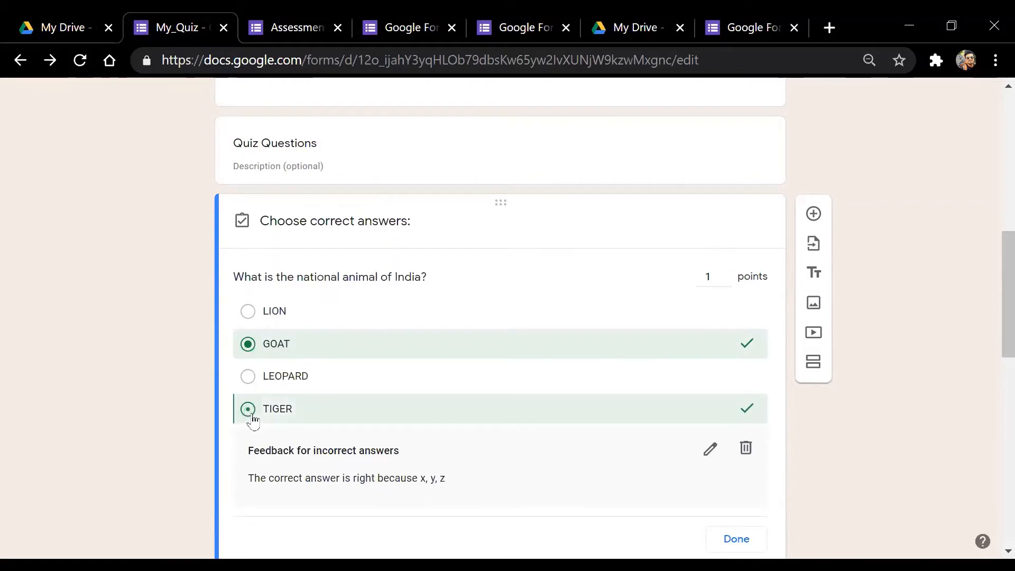
pyautogui.click(253, 349)
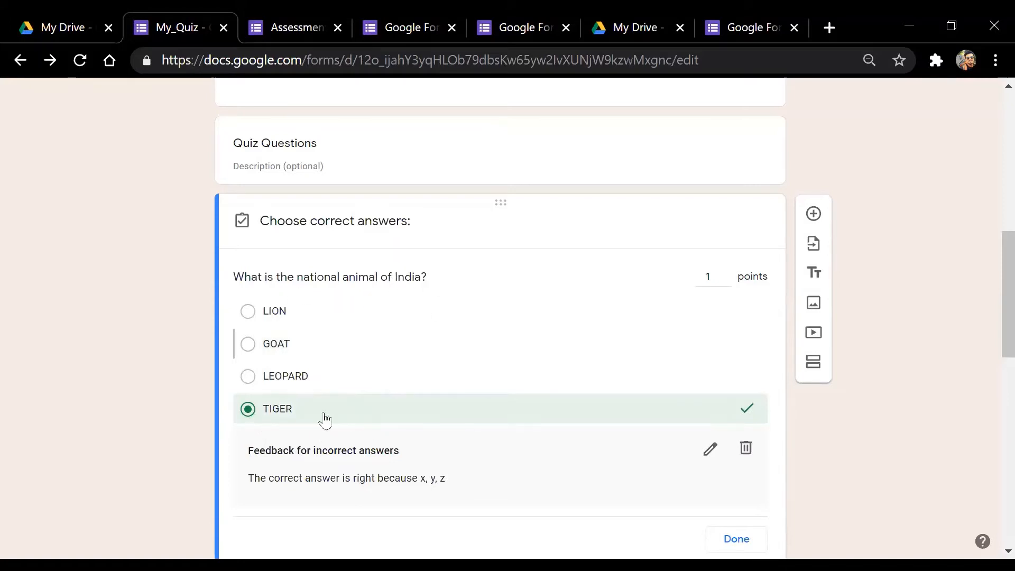
pyautogui.click(249, 416)
pyautogui.click(249, 417)
pyautogui.click(250, 413)
pyautogui.click(245, 412)
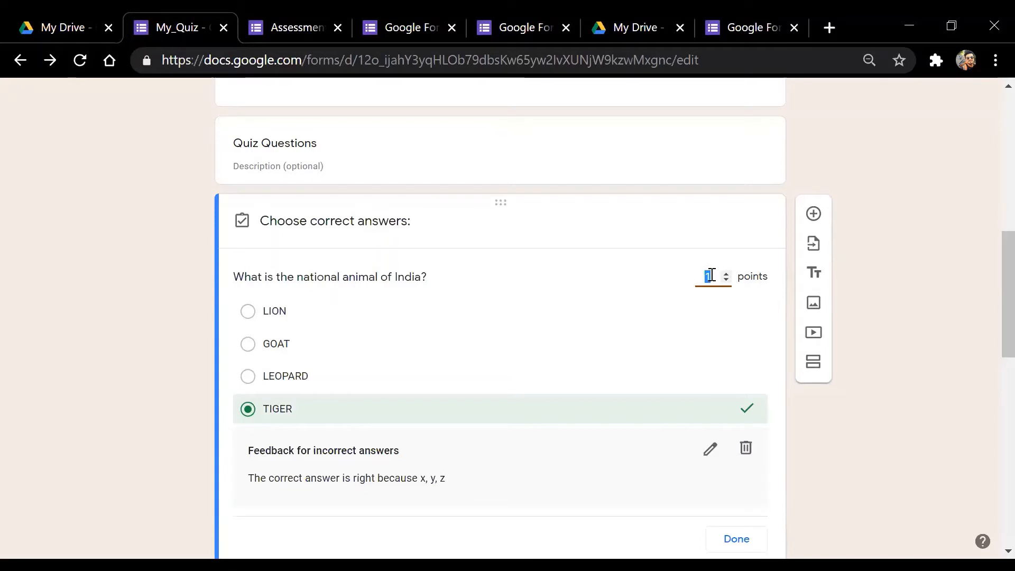
pyautogui.click(712, 275)
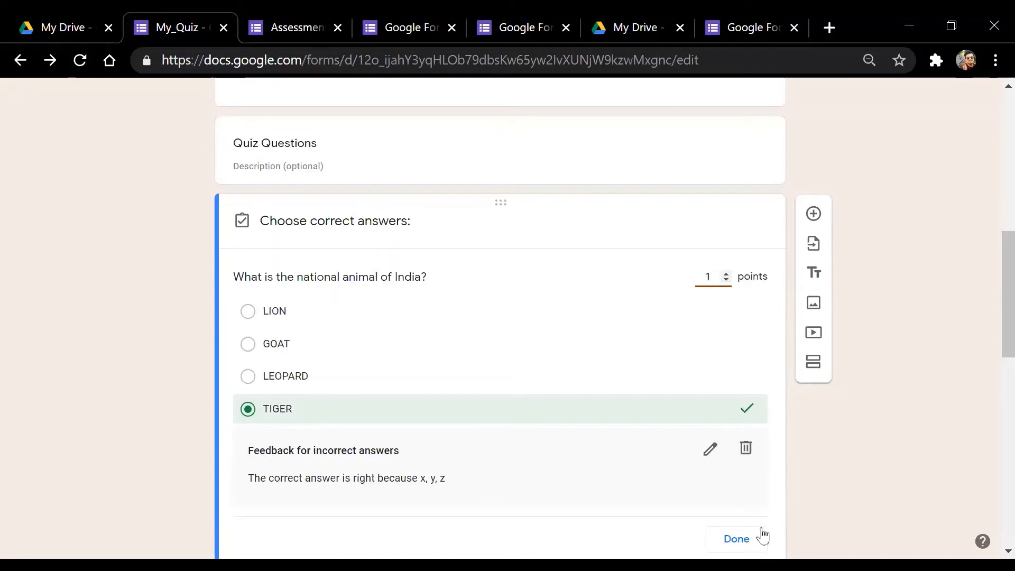
pyautogui.click(737, 539)
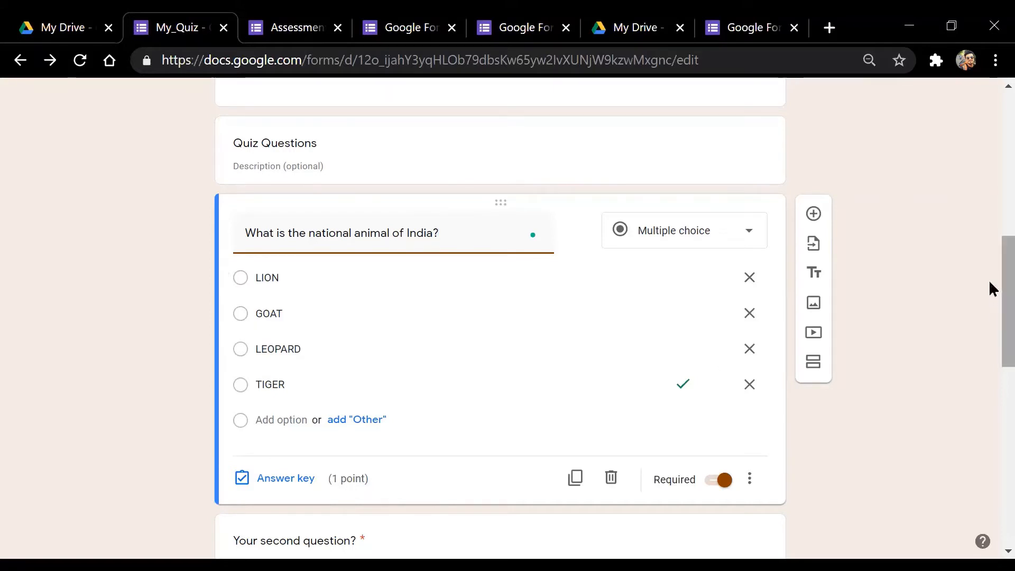
pyautogui.scroll(-1, 990, 287)
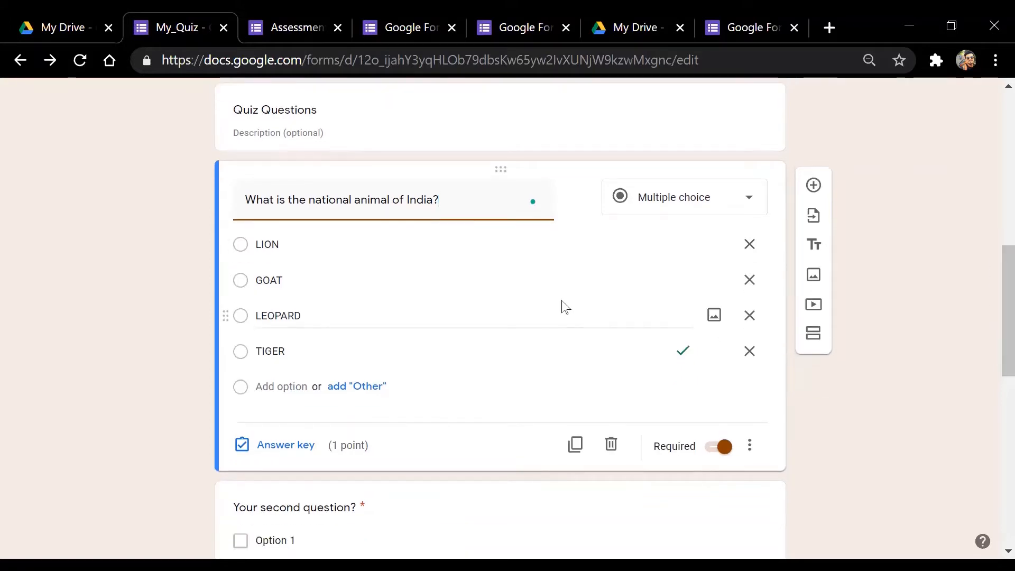
pyautogui.moveTo(991, 308); pyautogui.dragTo(989, 195)
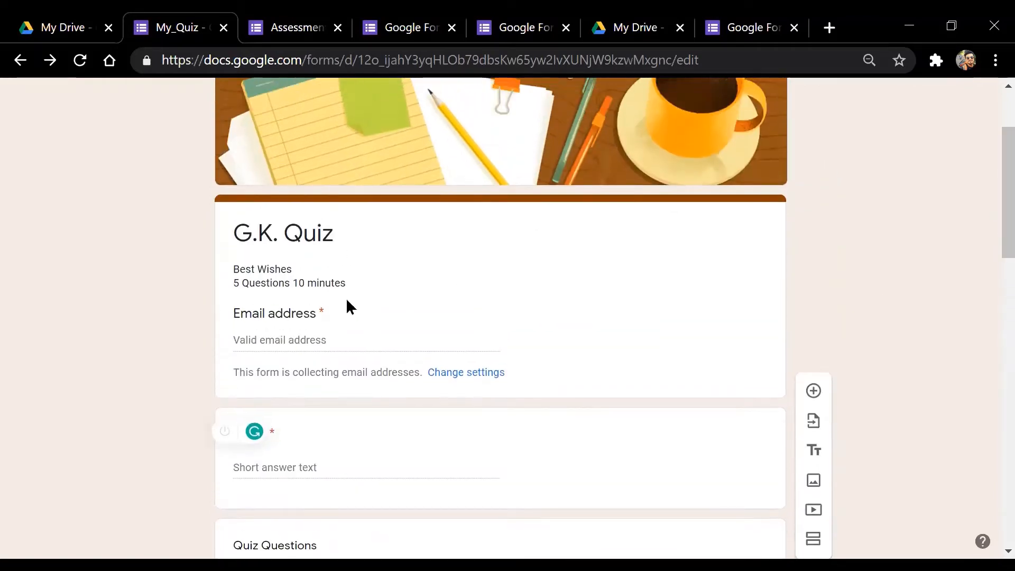
pyautogui.tripleClick(347, 286)
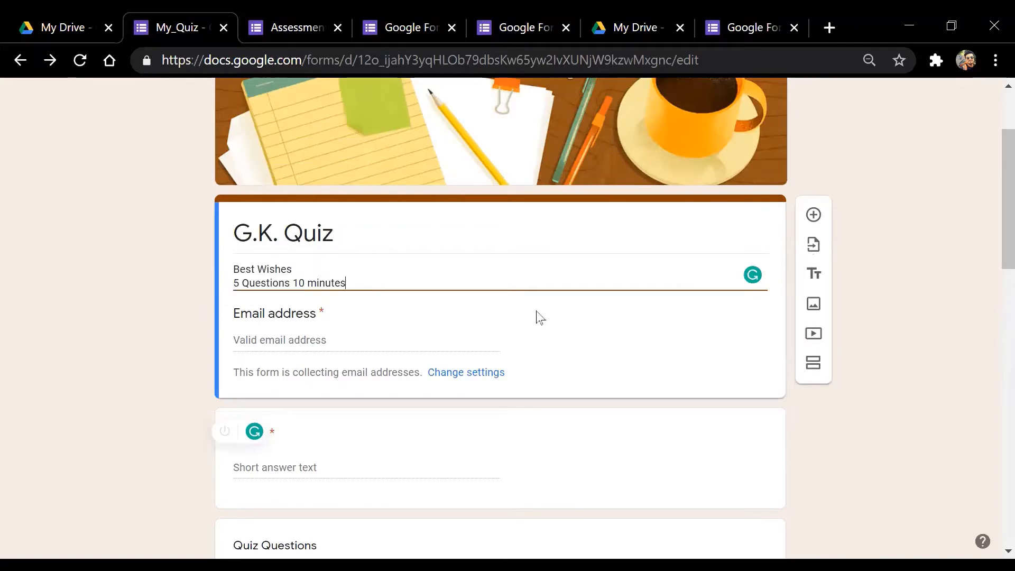
pyautogui.moveTo(992, 205); pyautogui.dragTo(990, 347)
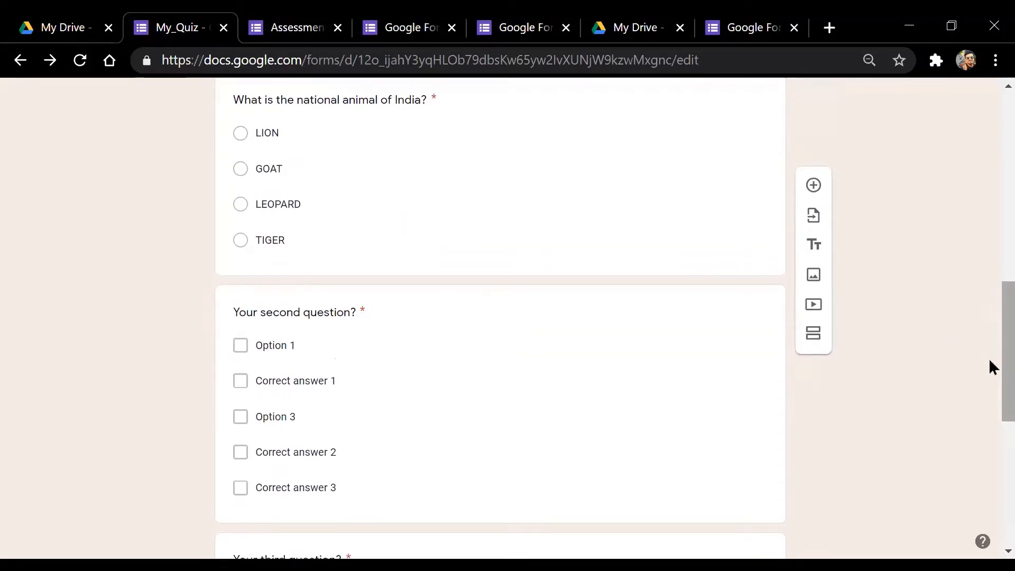
# Review the national animal question's options LION, GOAT, LEOPARD and TIGER, and open its answer key
pyautogui.scroll(1, 993, 301)
pyautogui.scroll(2, 991, 300)
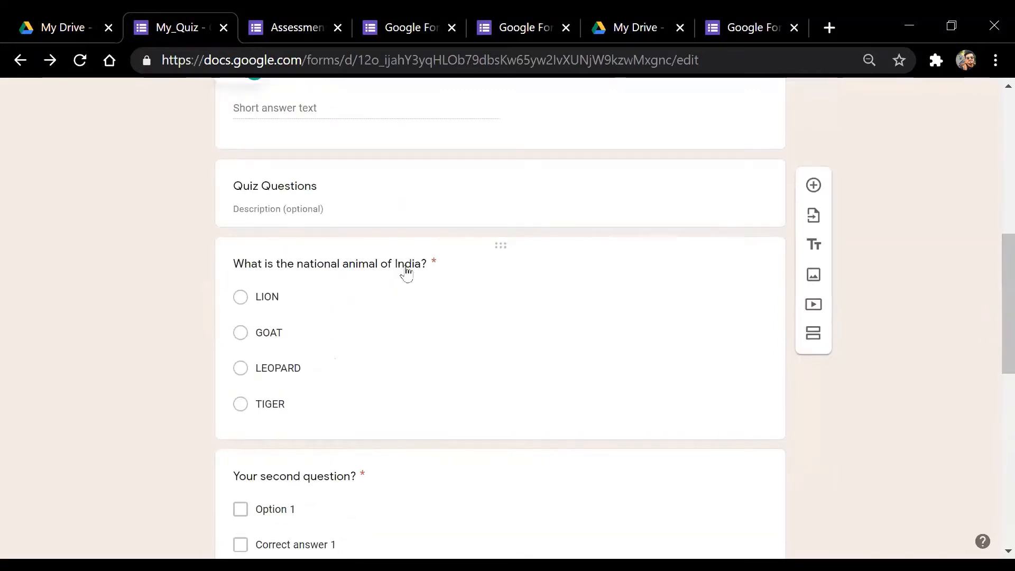
pyautogui.click(471, 280)
pyautogui.click(471, 281)
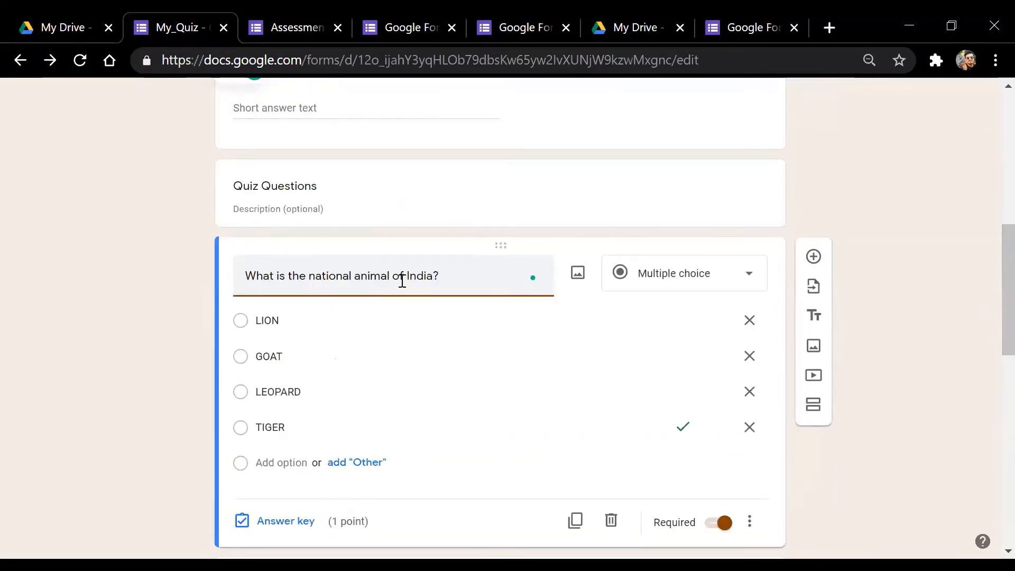
pyautogui.click(302, 322)
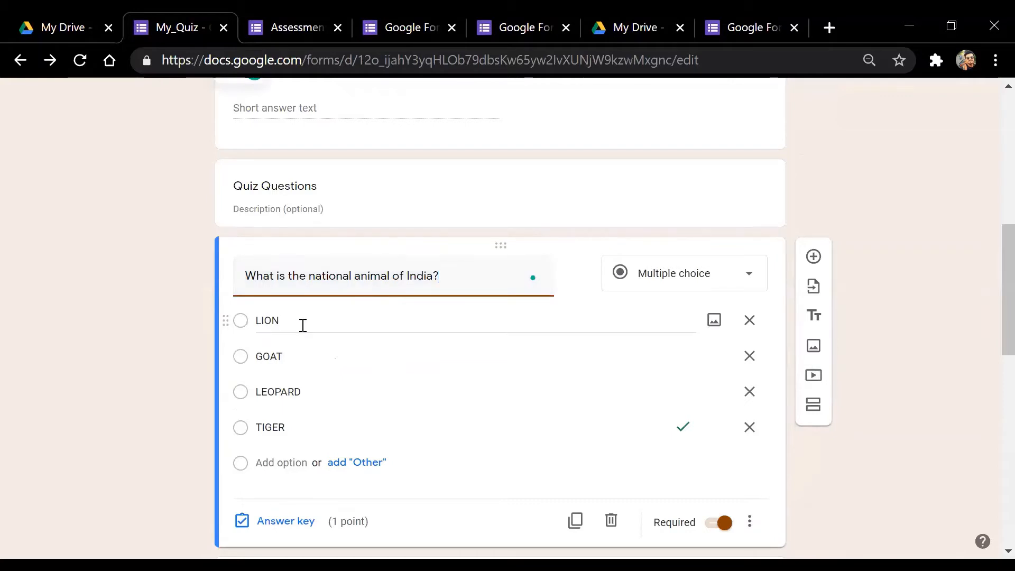
pyautogui.click(304, 355)
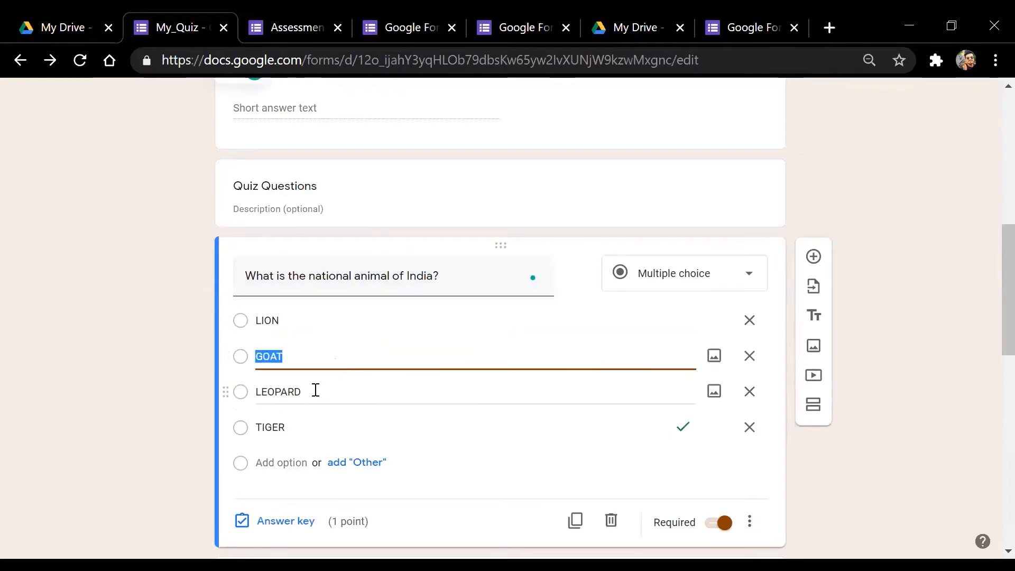
pyautogui.click(315, 391)
pyautogui.click(297, 426)
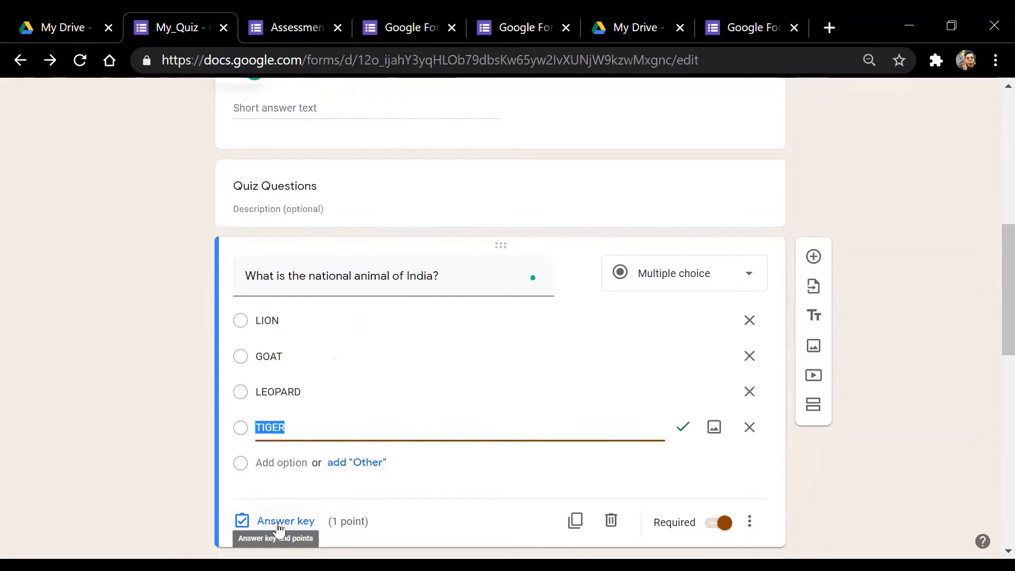
pyautogui.click(278, 522)
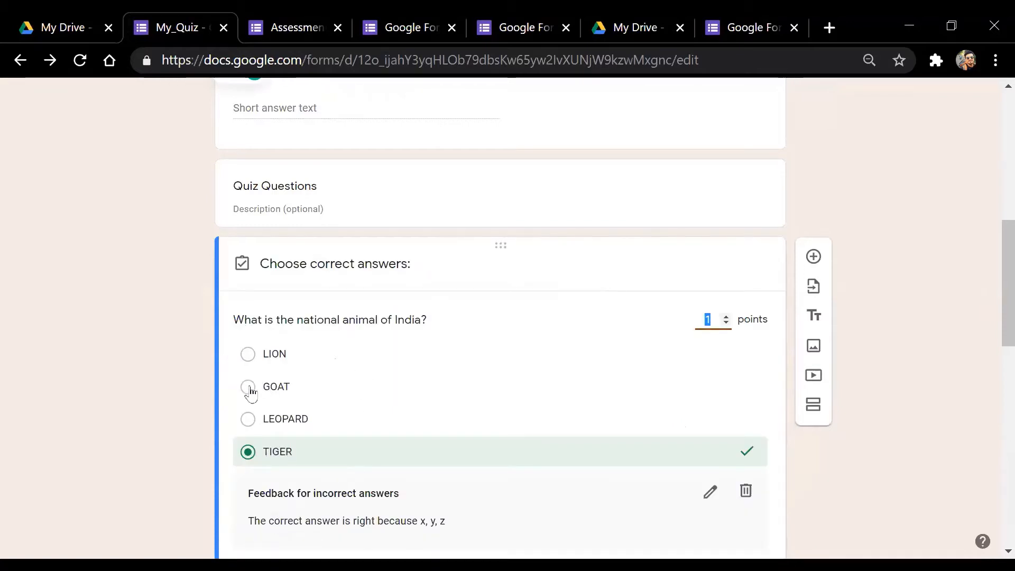
# Toggle LION on and off and reselect TIGER so it alone is correct, then close the answer key
pyautogui.click(247, 355)
pyautogui.click(283, 364)
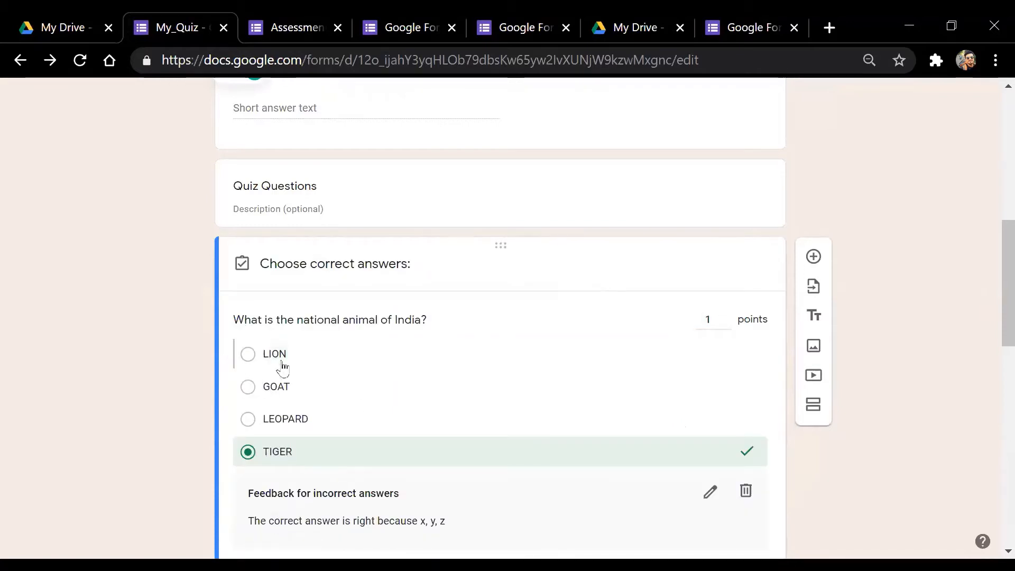
pyautogui.click(255, 452)
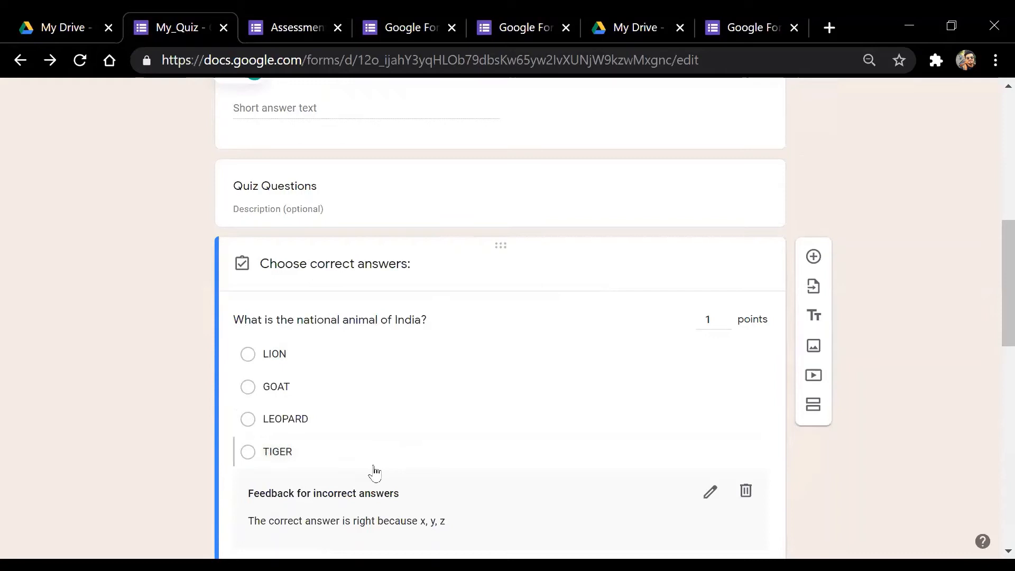
pyautogui.click(255, 452)
pyautogui.moveTo(1007, 270); pyautogui.dragTo(976, 319)
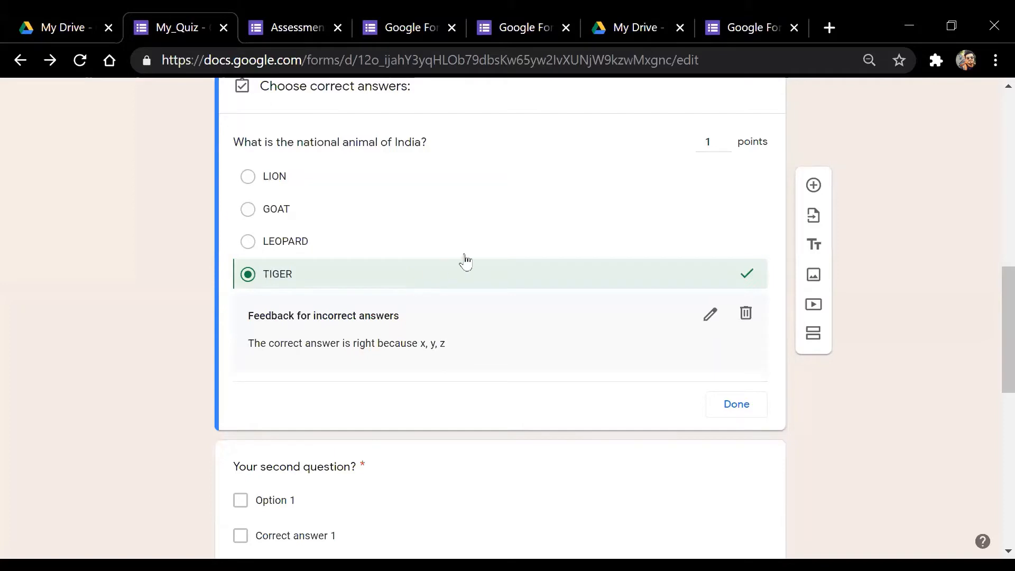
pyautogui.click(750, 412)
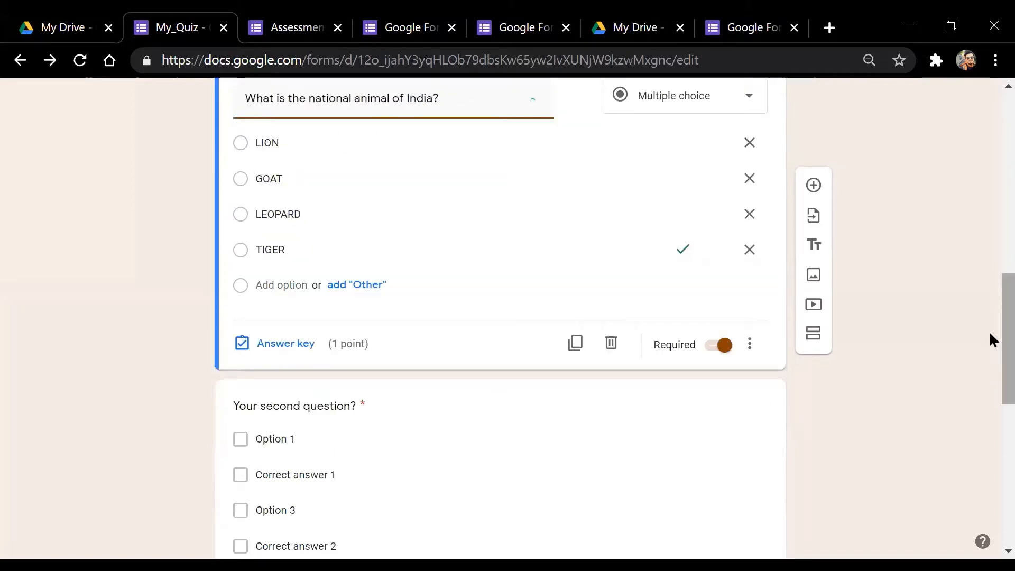
pyautogui.scroll(3, 968, 307)
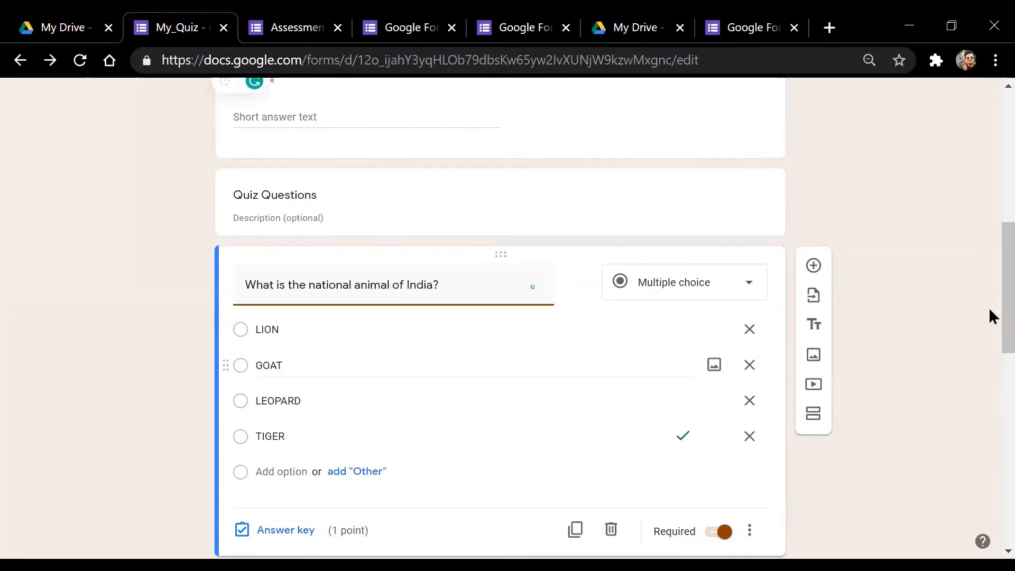
pyautogui.scroll(-1, 991, 315)
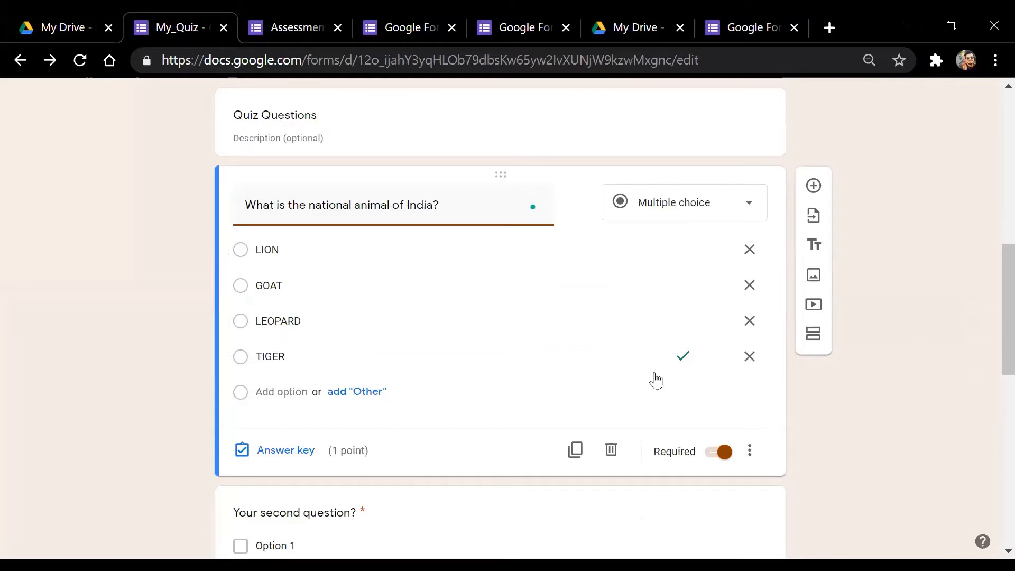
# Recheck the animal answer key, toggling LEOPARD off so TIGER remains the correct answer
pyautogui.click(275, 450)
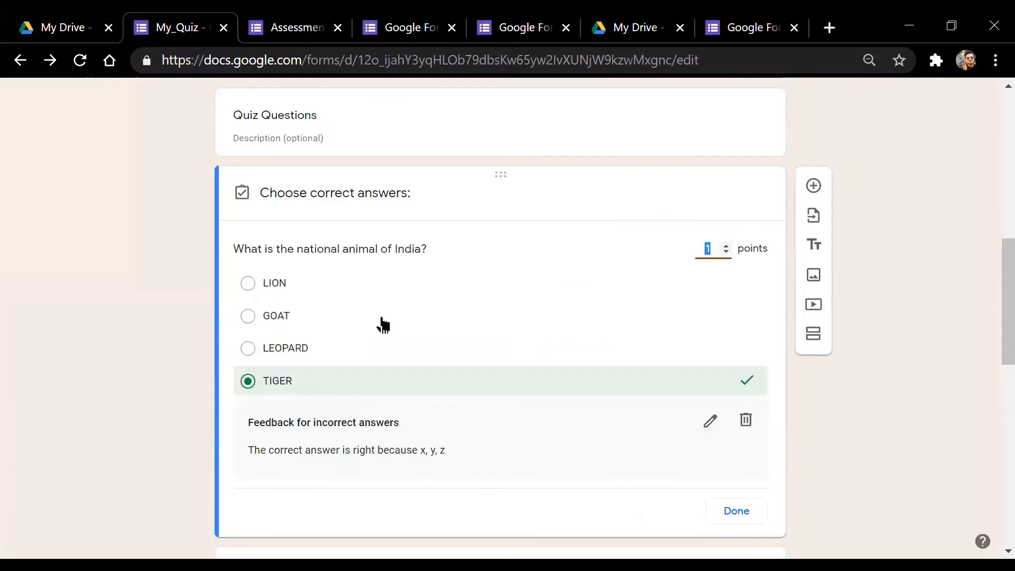
pyautogui.click(248, 348)
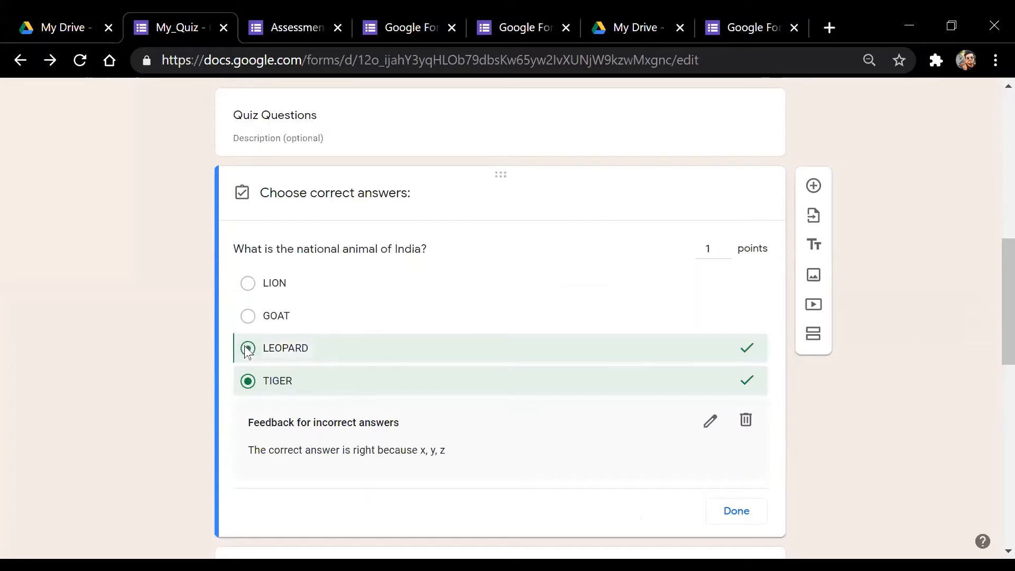
pyautogui.click(262, 392)
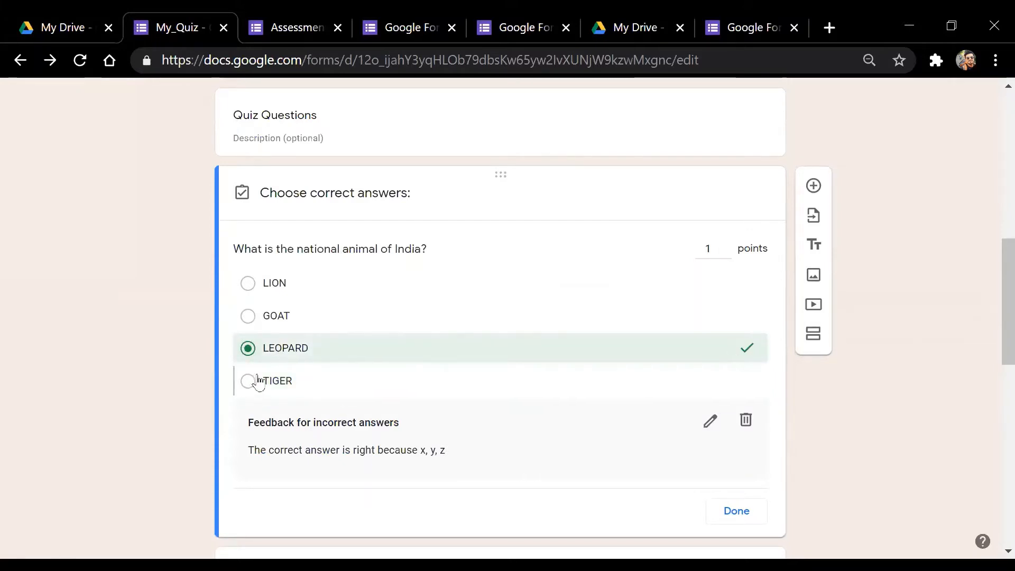
pyautogui.click(259, 382)
pyautogui.click(261, 351)
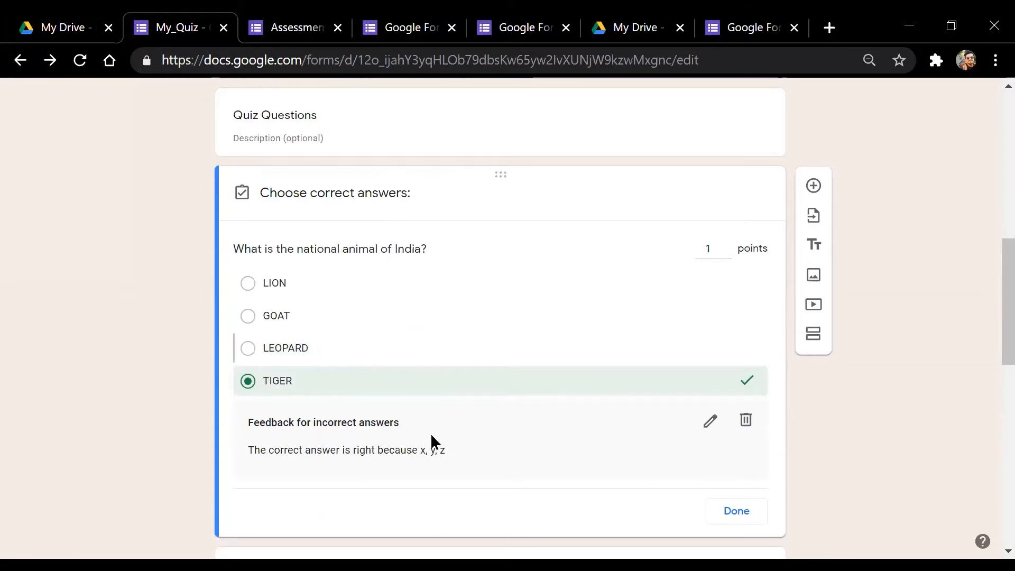
pyautogui.click(717, 510)
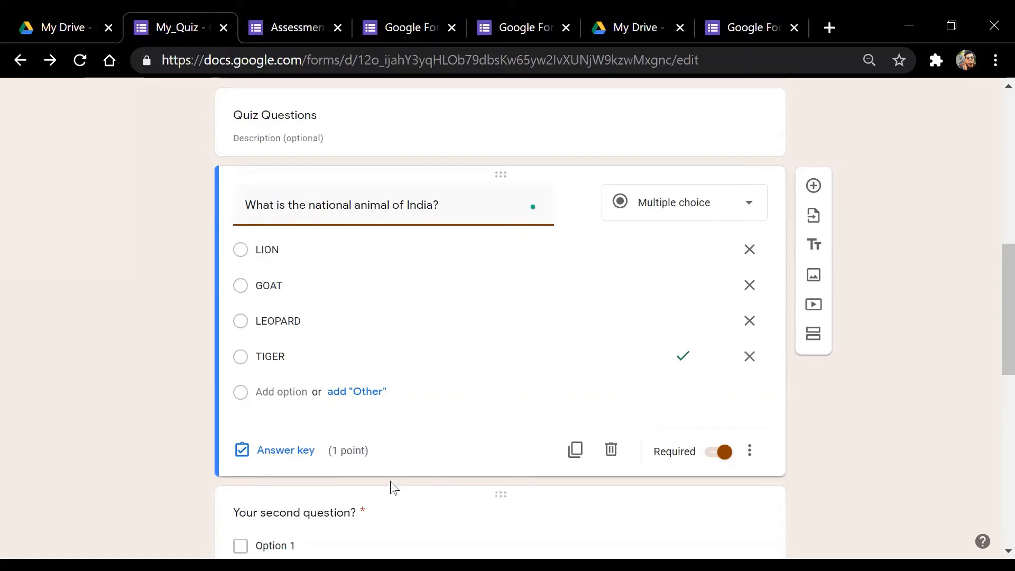
pyautogui.click(343, 450)
# Set the animal question's points back to 1, close the answer key, and scroll to the second question
pyautogui.click(285, 451)
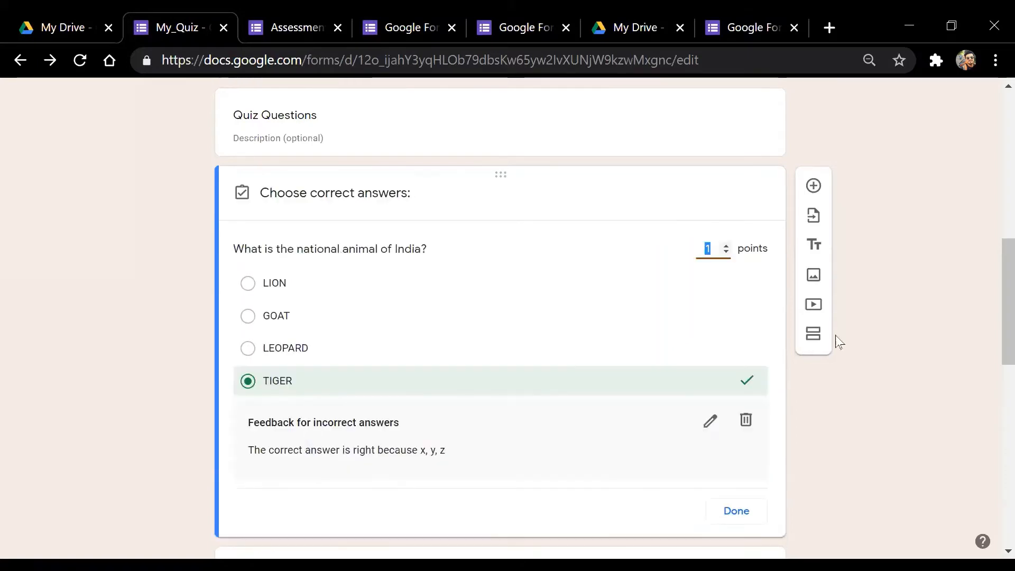
pyautogui.click(726, 248)
pyautogui.click(726, 247)
pyautogui.click(727, 253)
pyautogui.click(727, 252)
pyautogui.click(726, 253)
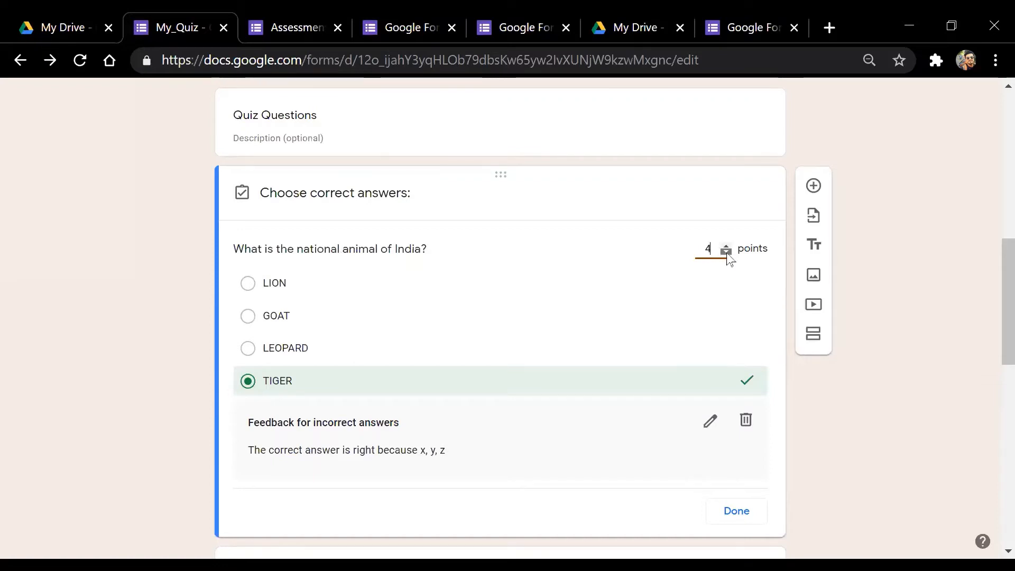
pyautogui.click(727, 253)
pyautogui.click(726, 253)
pyautogui.click(727, 253)
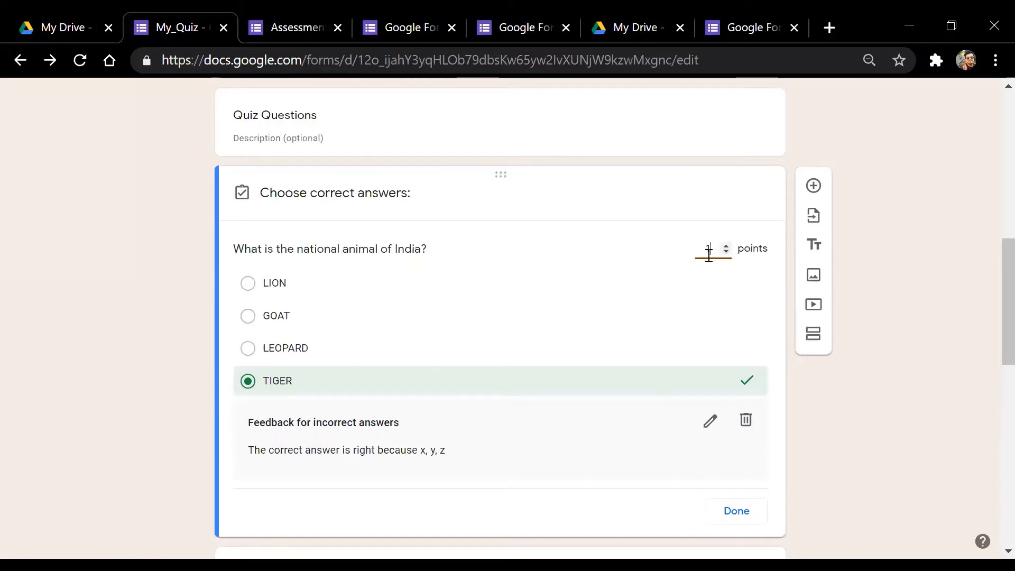
pyautogui.doubleClick(709, 253)
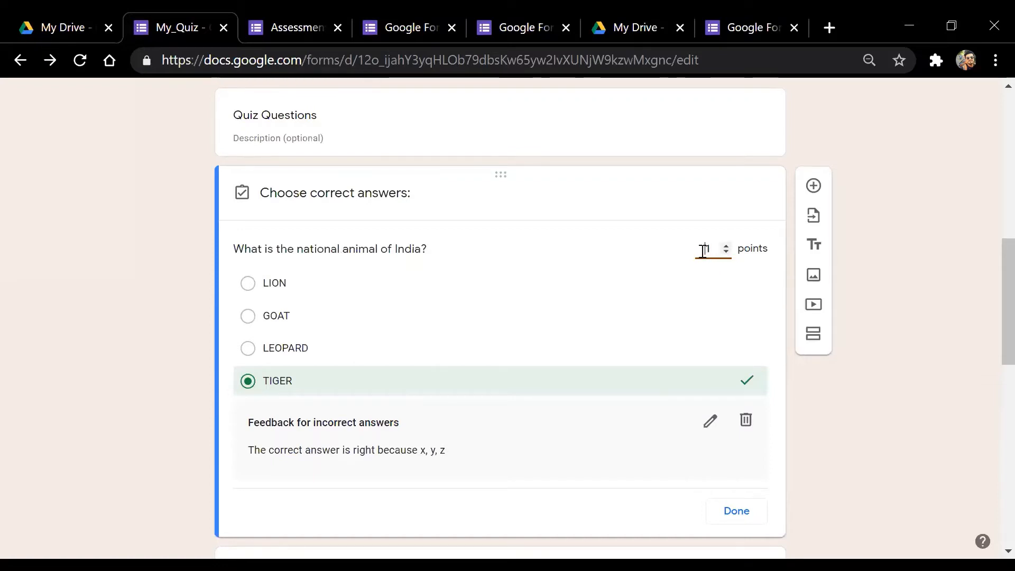
pyautogui.click(736, 511)
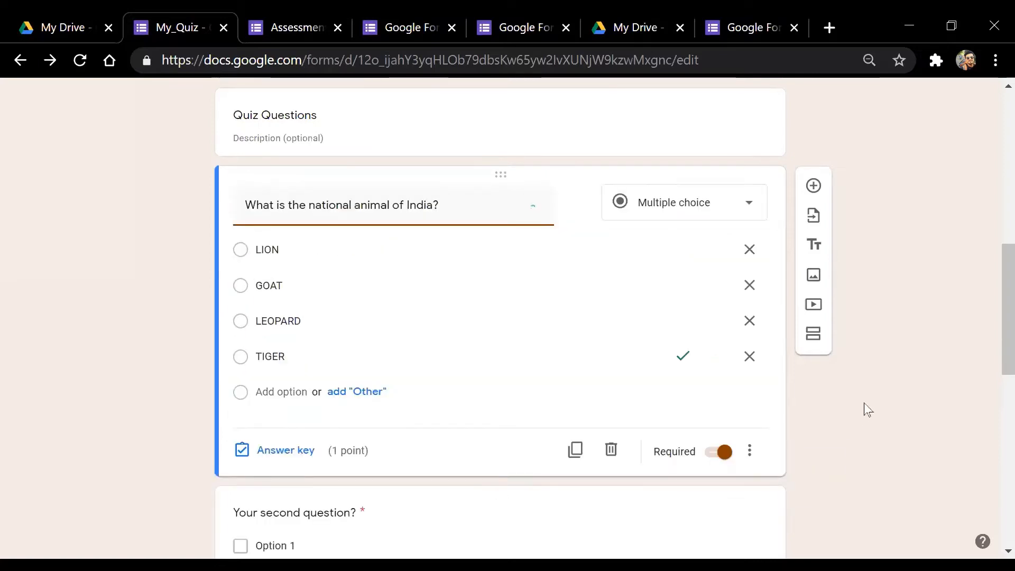
pyautogui.click(280, 453)
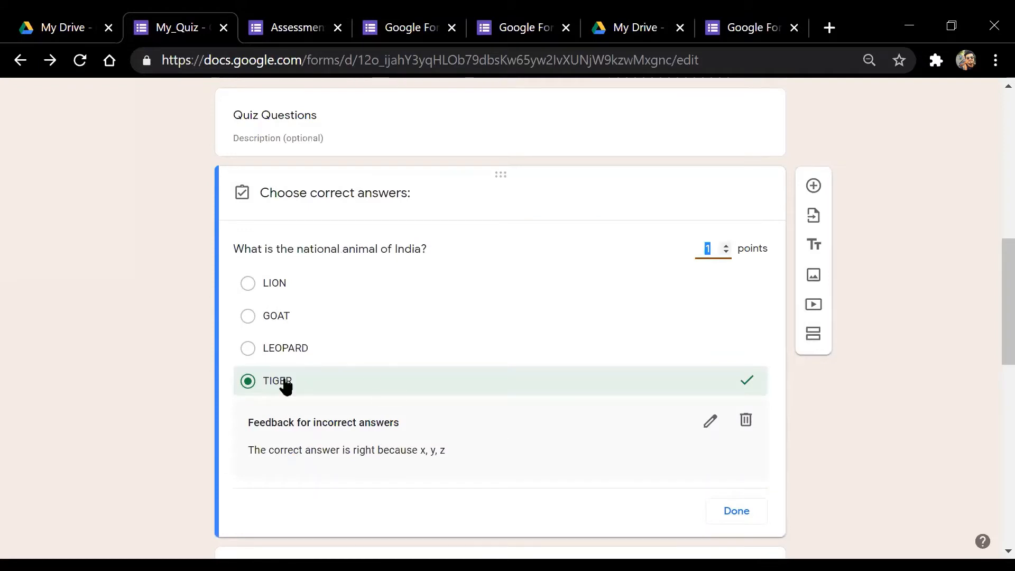
pyautogui.click(745, 520)
pyautogui.moveTo(992, 295); pyautogui.dragTo(990, 376)
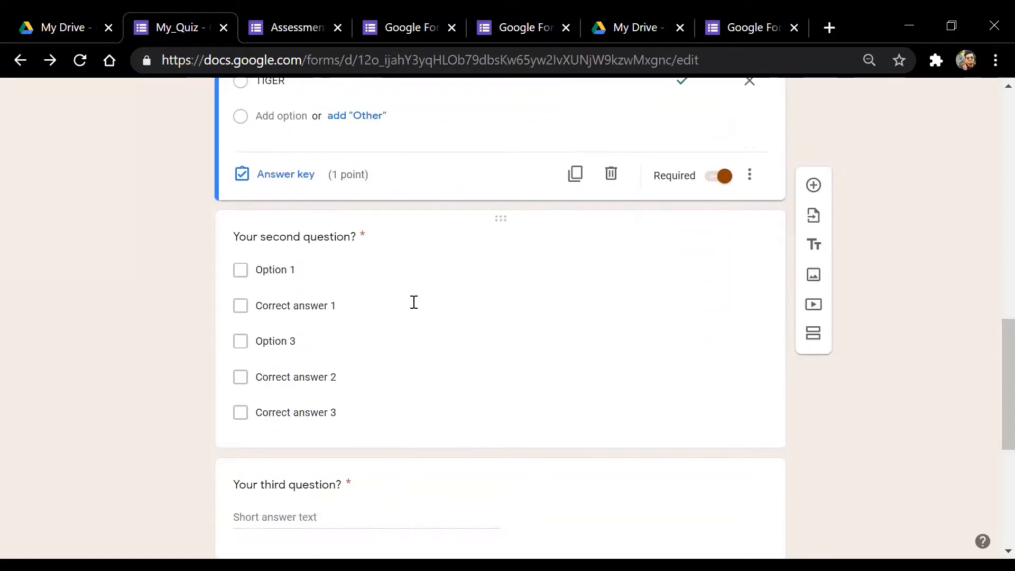
# Title the second question 'What is the national bird of India?' by pasting the first title and changing 'animal' to 'bird'
pyautogui.click(349, 238)
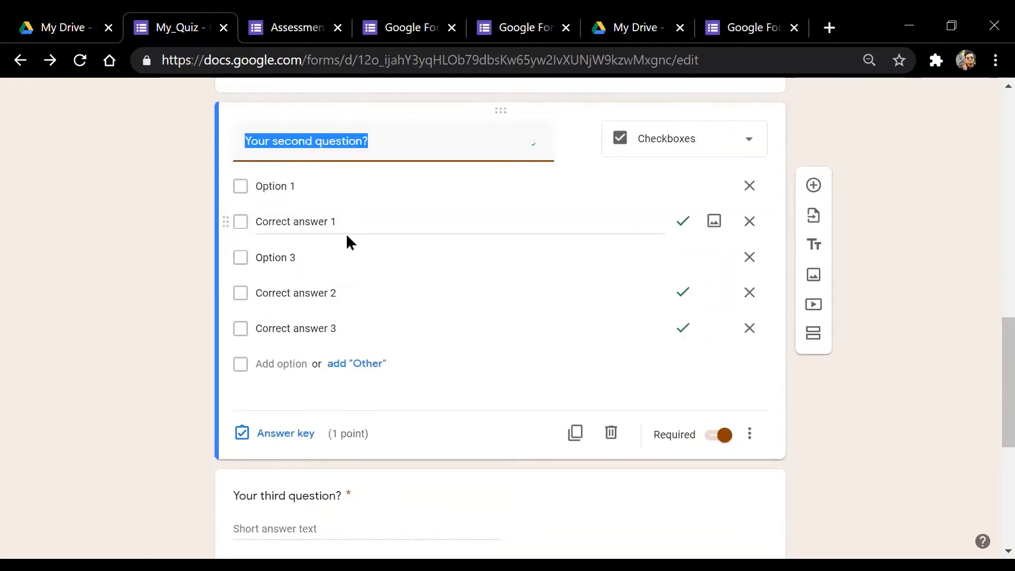
pyautogui.scroll(9, 350, 237)
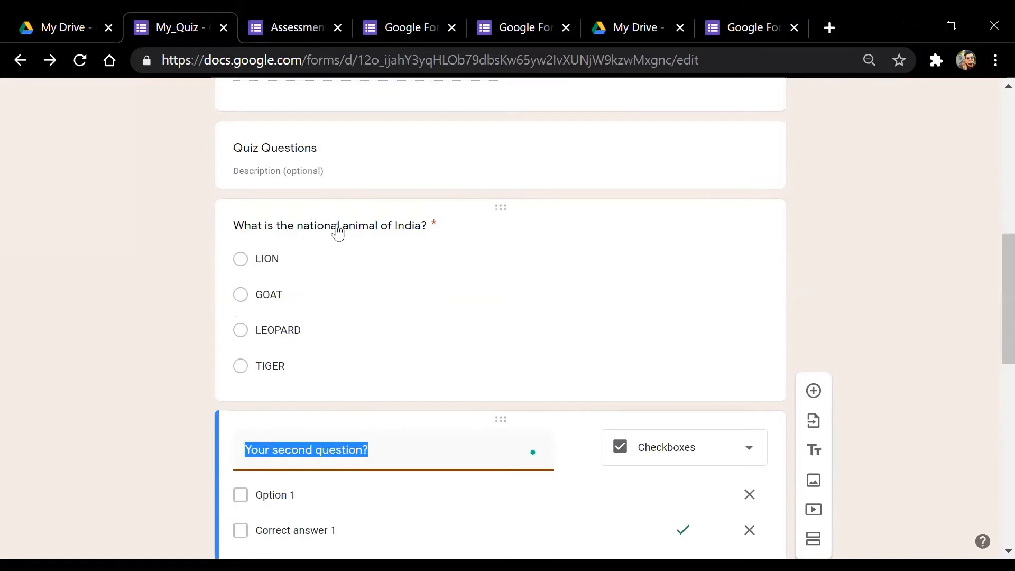
pyautogui.click(335, 228)
pyautogui.hotkey('ctrl', 'c')
pyautogui.scroll(-5, 991, 299)
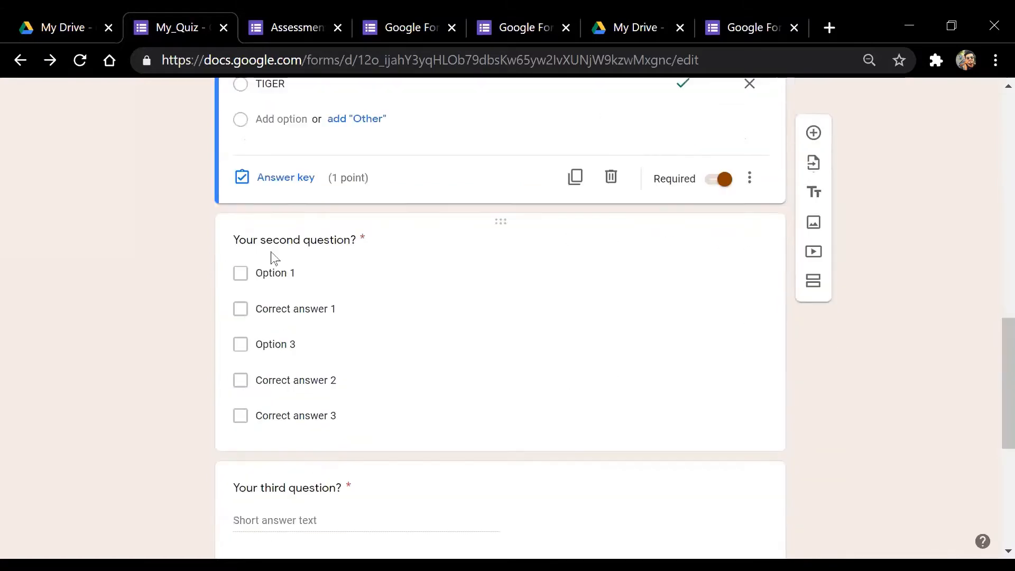
pyautogui.click(301, 251)
pyautogui.hotkey('ctrl', 'v')
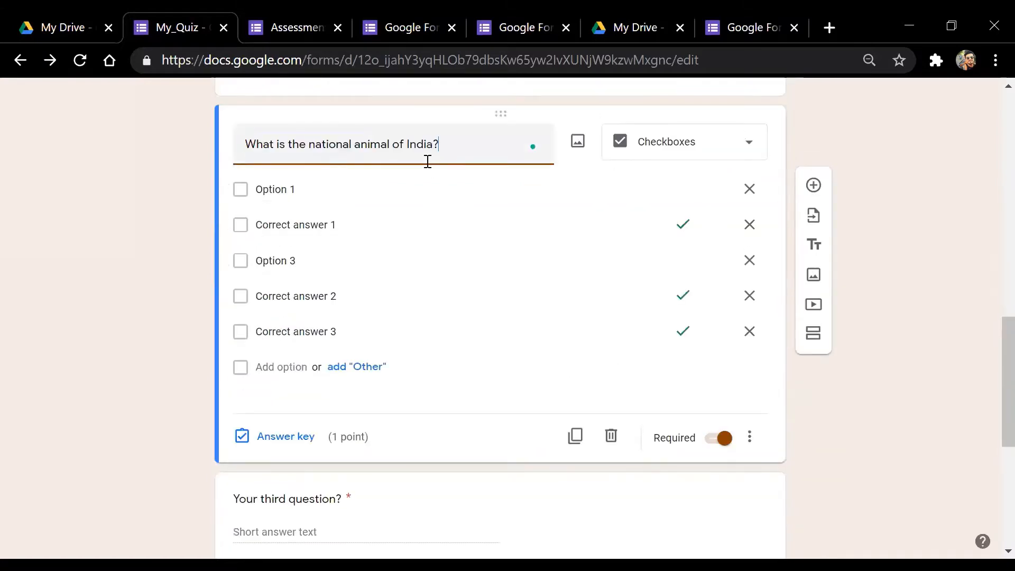
pyautogui.moveTo(391, 144); pyautogui.dragTo(354, 148)
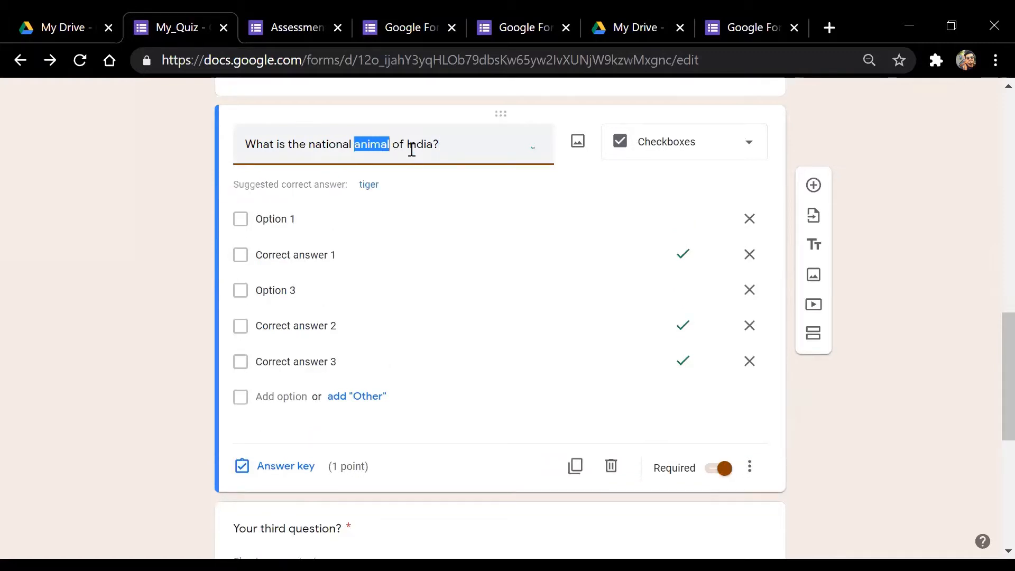
pyautogui.write('B')
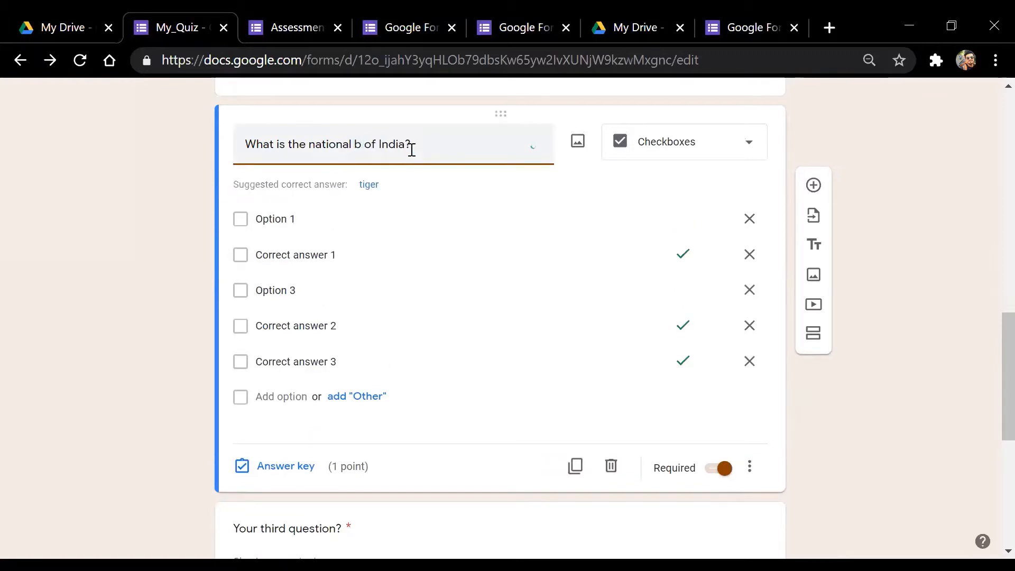
pyautogui.write('IRD')
pyautogui.press('BackSpace')
pyautogui.press('BackSpace')
pyautogui.press('BackSpace')
pyautogui.press('BackSpace')
pyautogui.write('bid')
pyautogui.press('Left')
pyautogui.press('Left')
pyautogui.write('r')
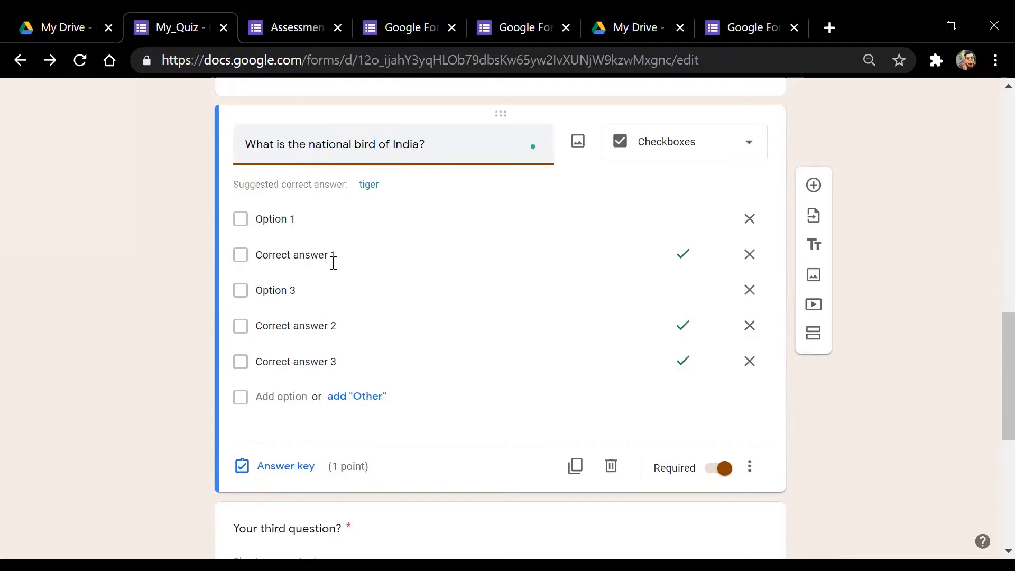
# Rename the options to Pigeon, Crow, Sparrow and Peacock, and delete the leftover fifth option
pyautogui.click(318, 219)
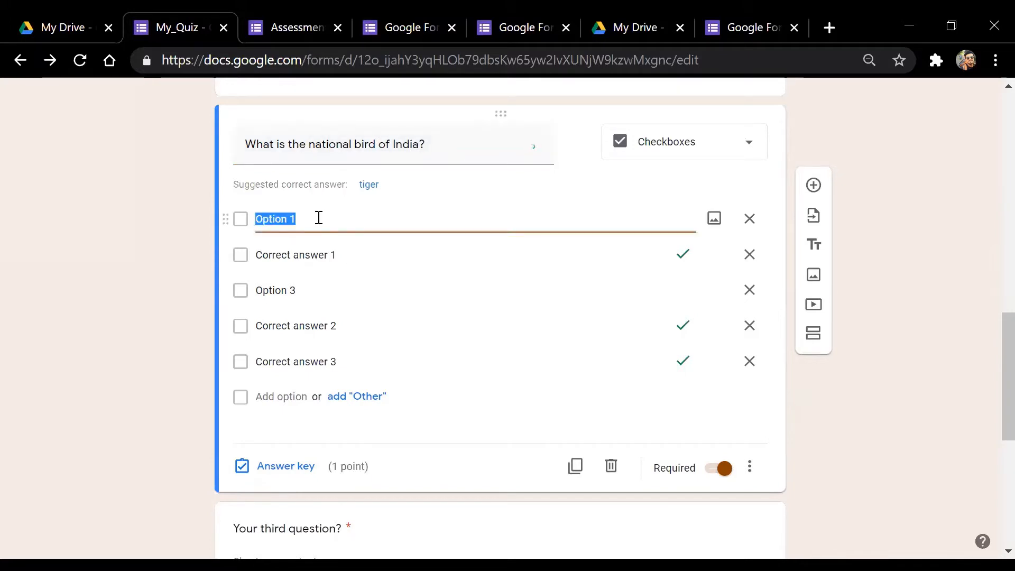
pyautogui.write('Pigeon')
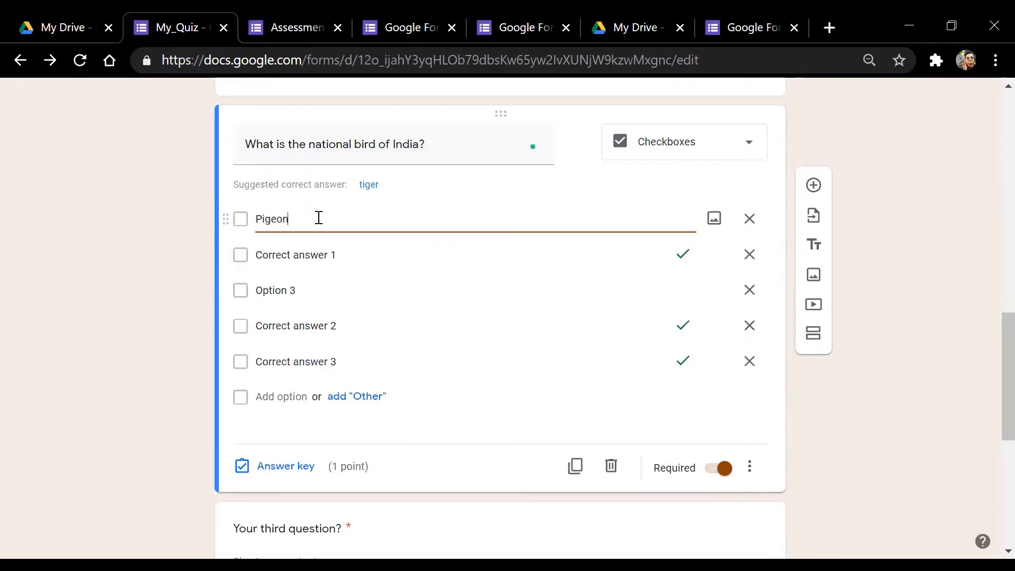
pyautogui.click(312, 257)
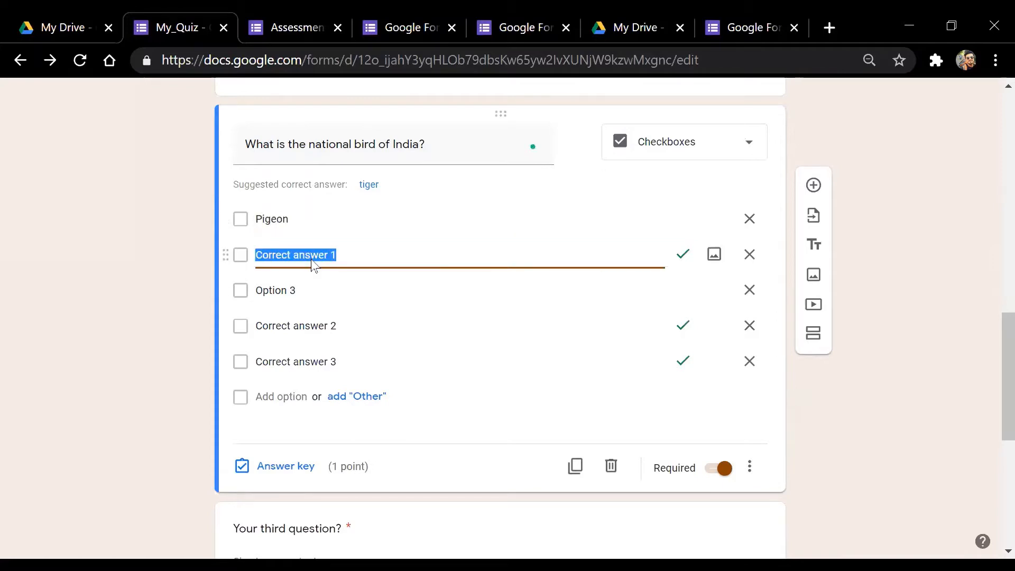
pyautogui.write('Crow')
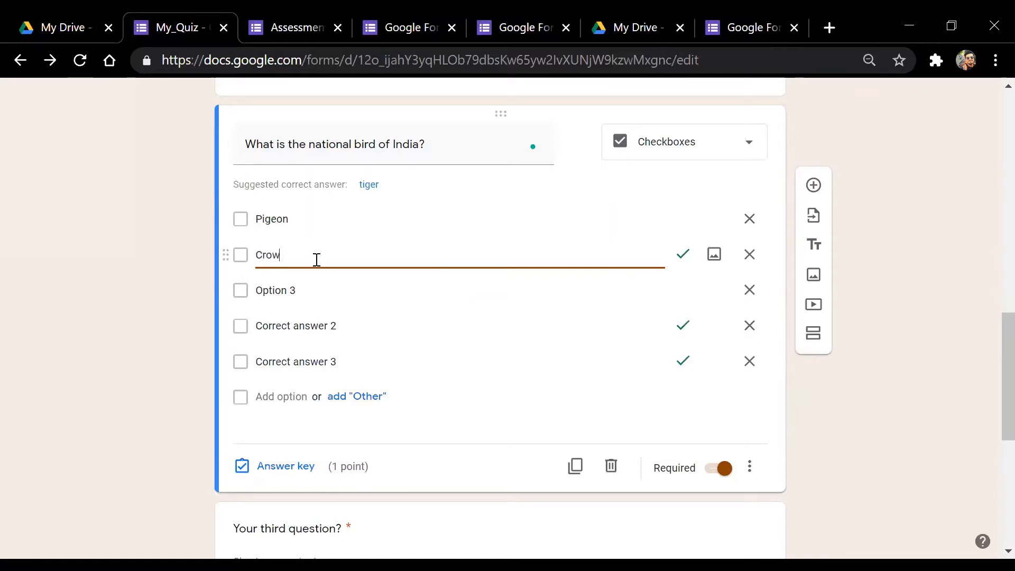
pyautogui.click(292, 292)
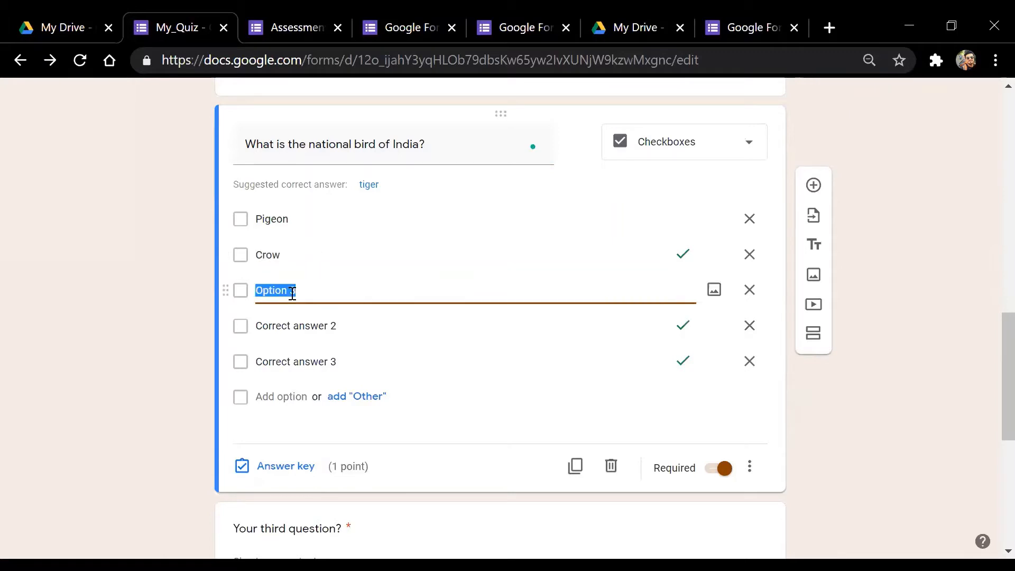
pyautogui.write('Sparrow')
pyautogui.click(296, 324)
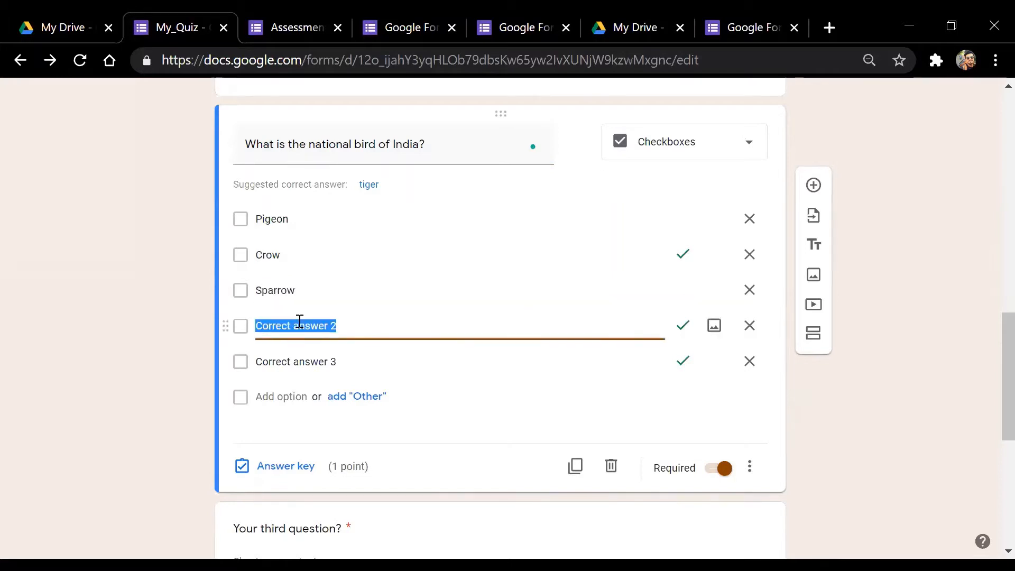
pyautogui.write('Pea')
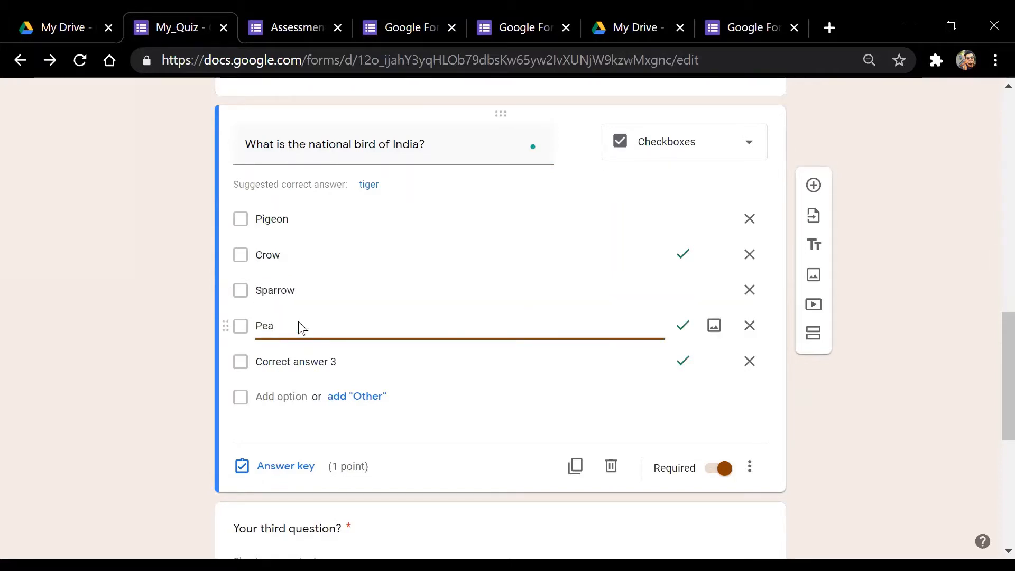
pyautogui.write('cock')
pyautogui.click(360, 366)
pyautogui.click(356, 363)
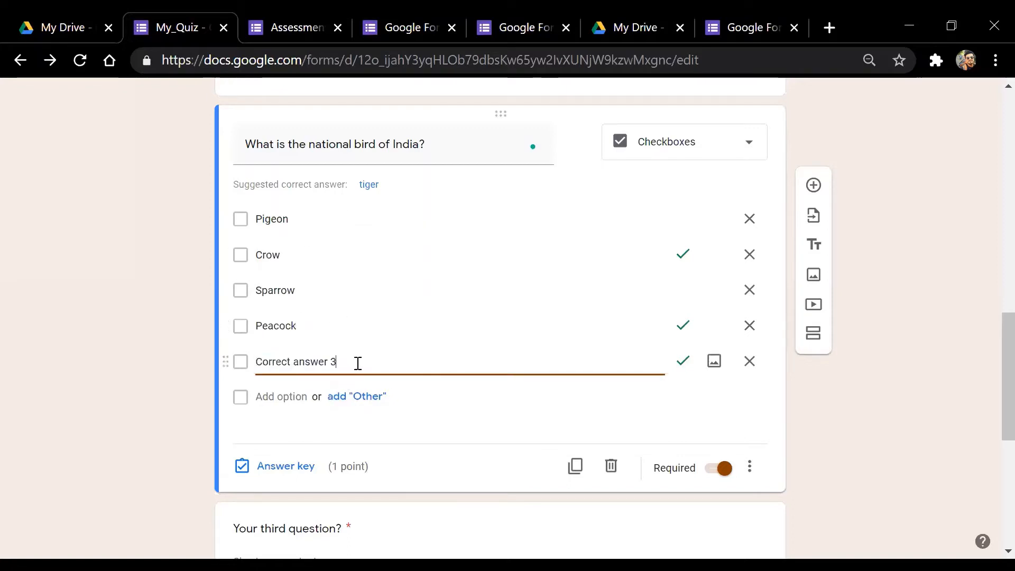
pyautogui.click(751, 365)
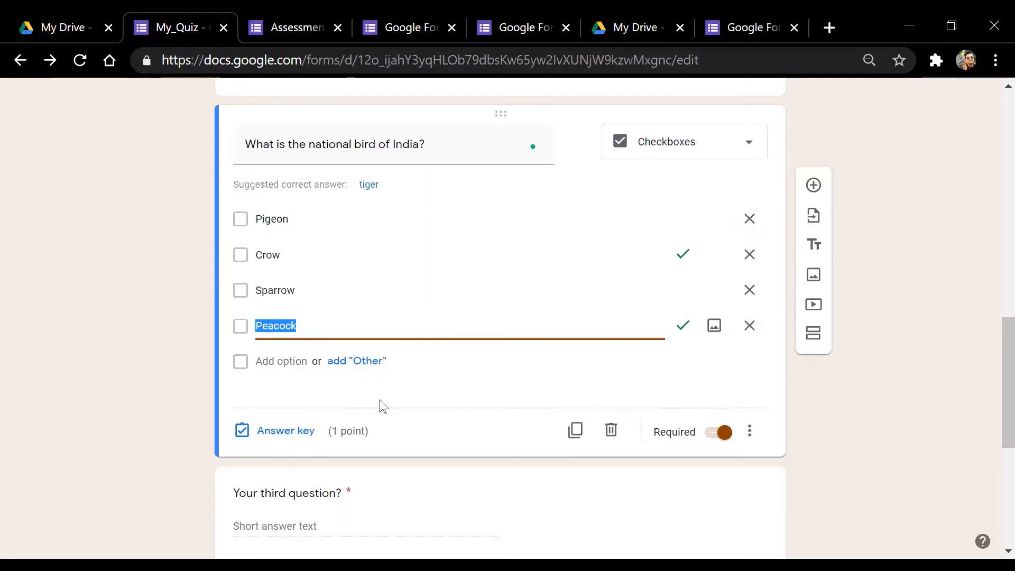
# Change the bird question's type to Multiple choice
pyautogui.click(282, 431)
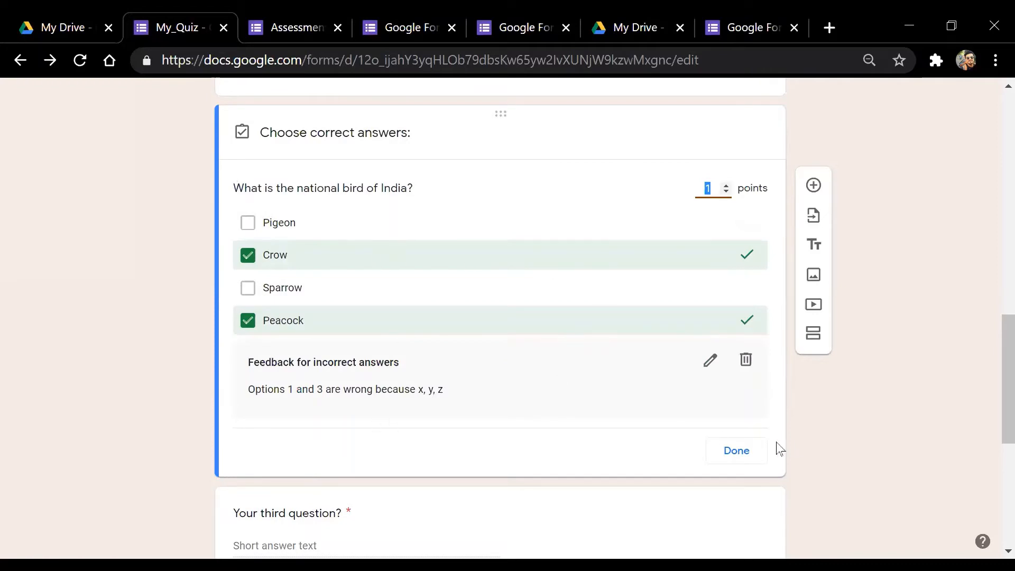
pyautogui.click(762, 450)
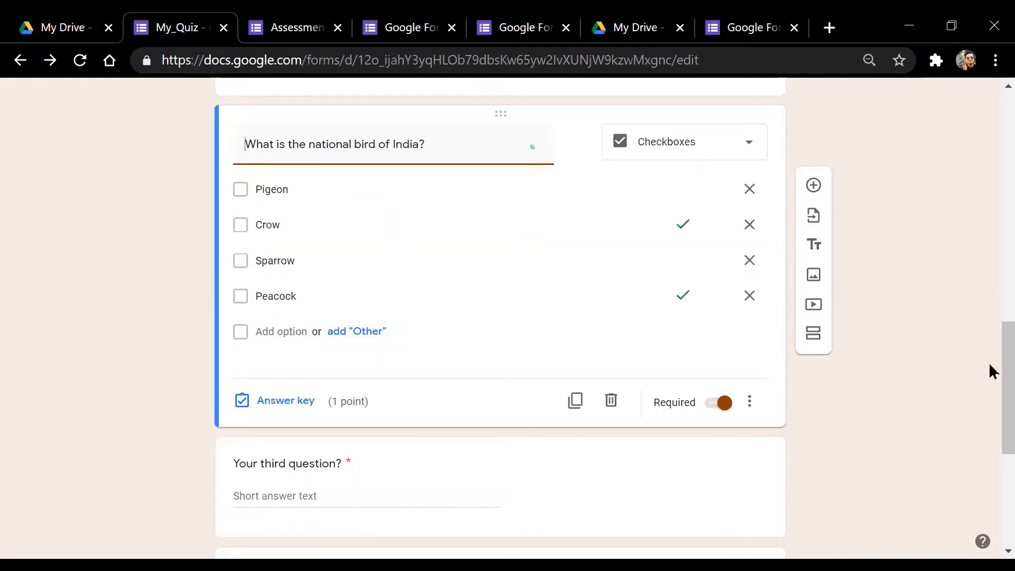
pyautogui.scroll(1, 991, 360)
pyautogui.click(696, 196)
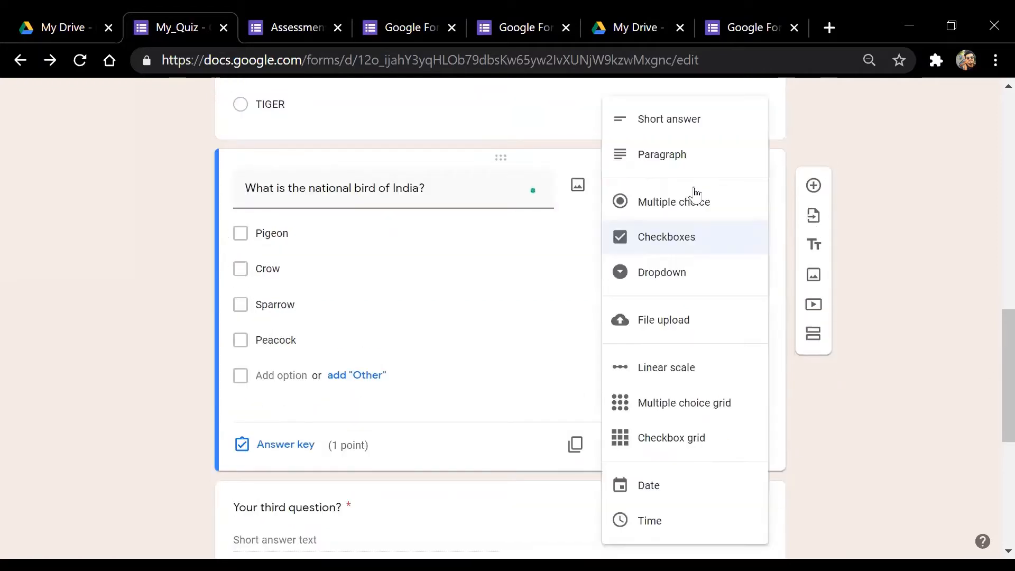
pyautogui.click(690, 208)
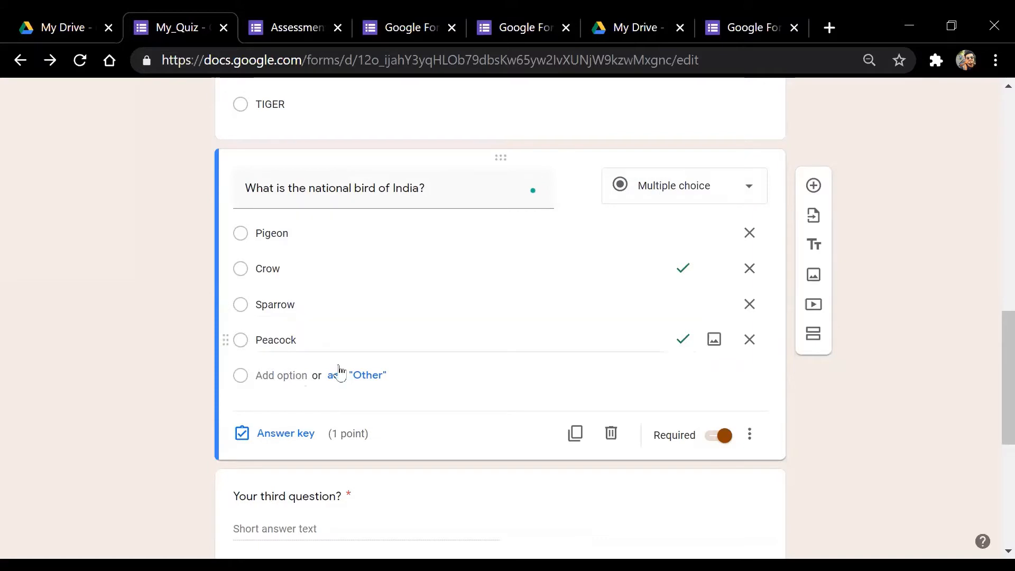
# Untick Crow in the answer key so Peacock is the only correct answer, worth 1 point
pyautogui.click(283, 435)
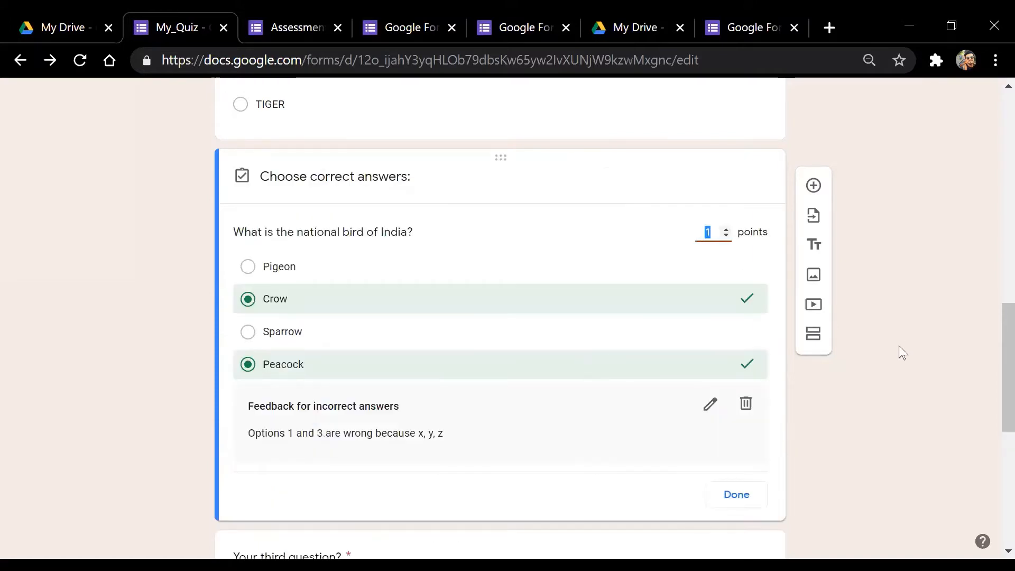
pyautogui.click(249, 300)
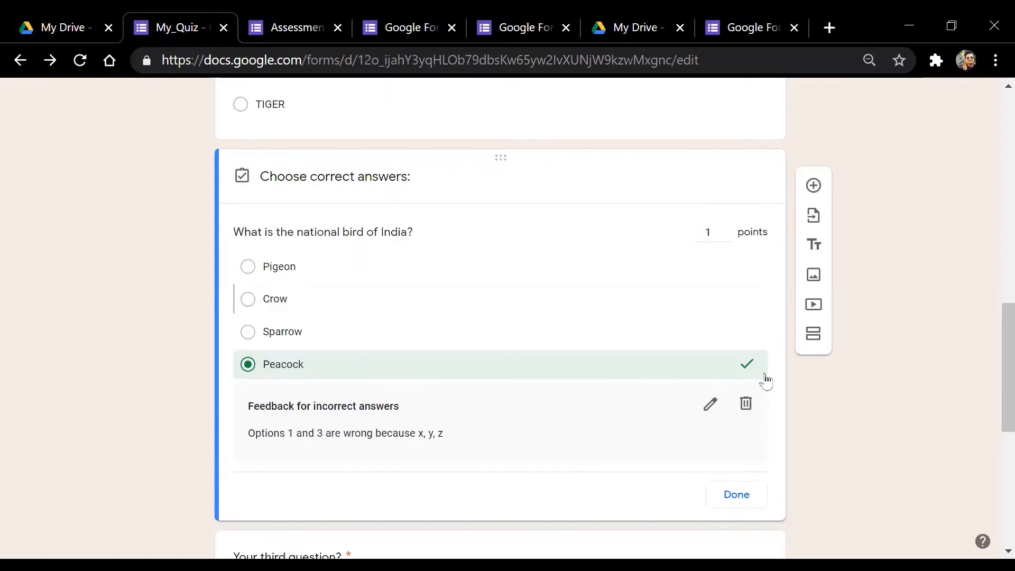
pyautogui.click(713, 233)
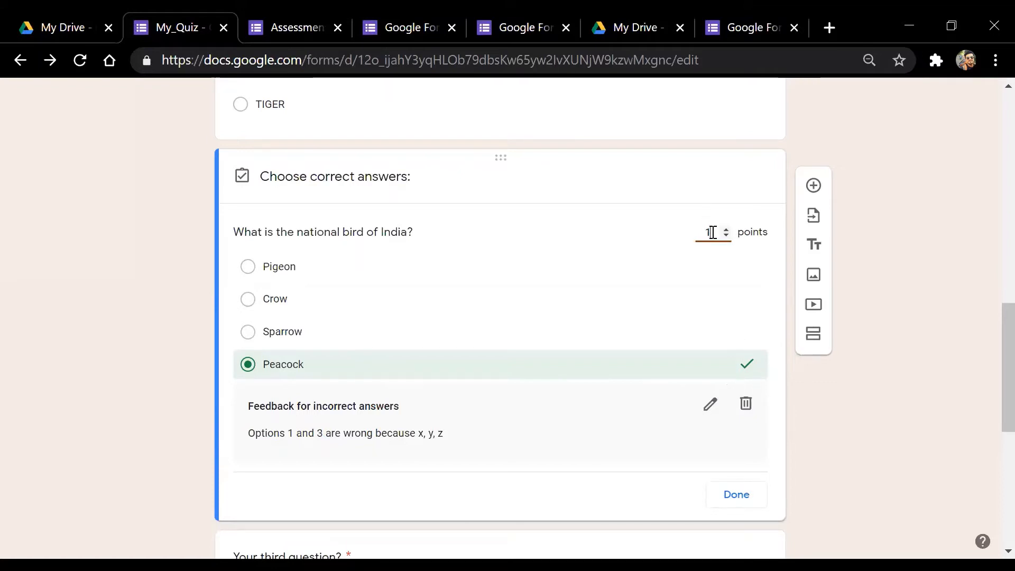
pyautogui.click(755, 496)
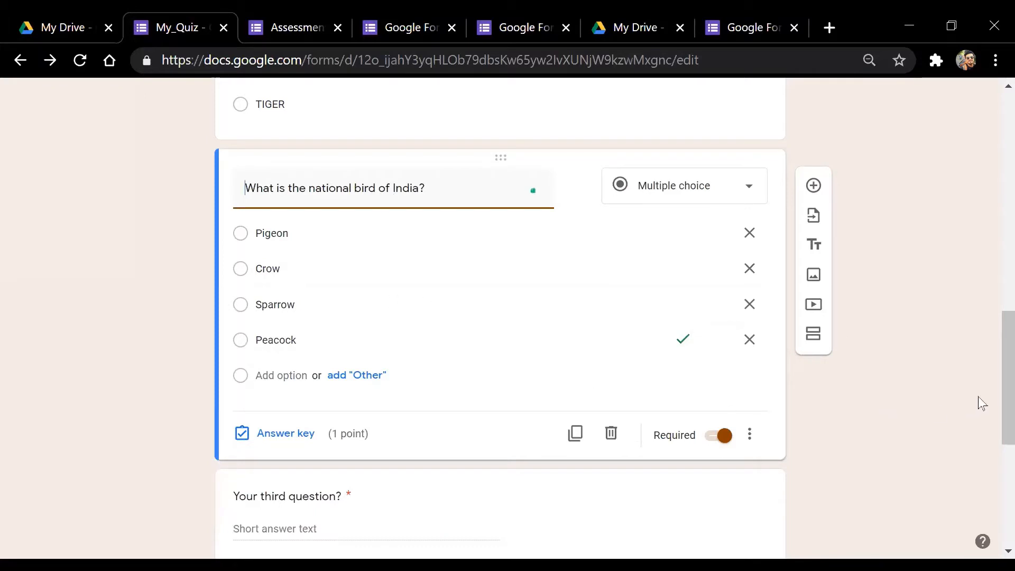
pyautogui.scroll(3, 992, 388)
pyautogui.scroll(-4, 991, 349)
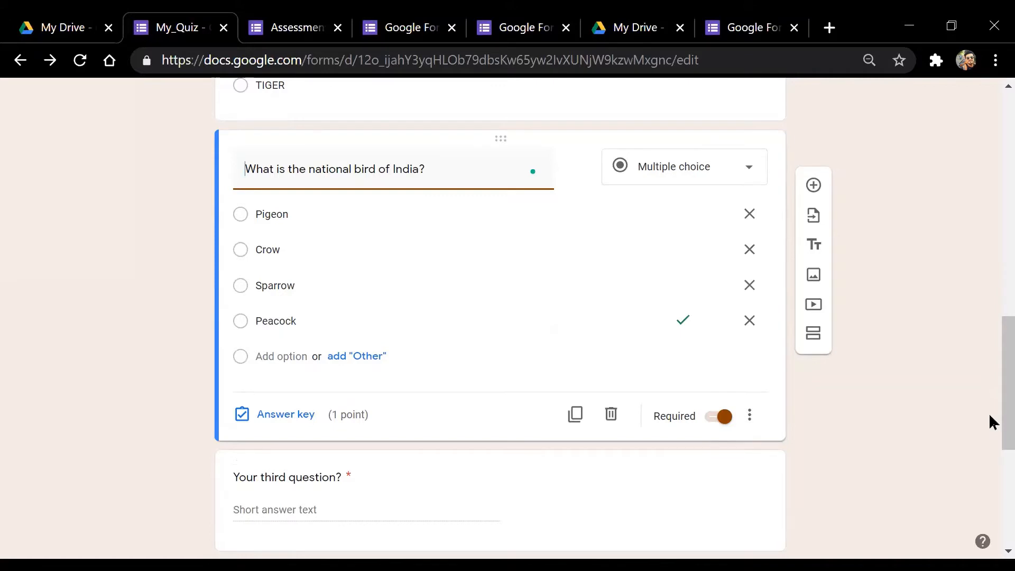
pyautogui.moveTo(277, 321)
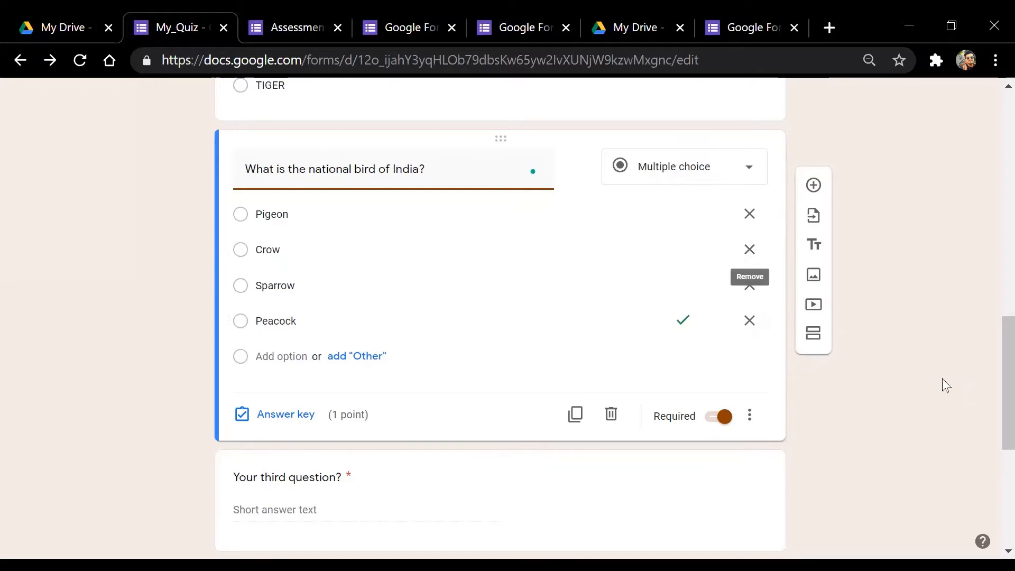
pyautogui.click(277, 418)
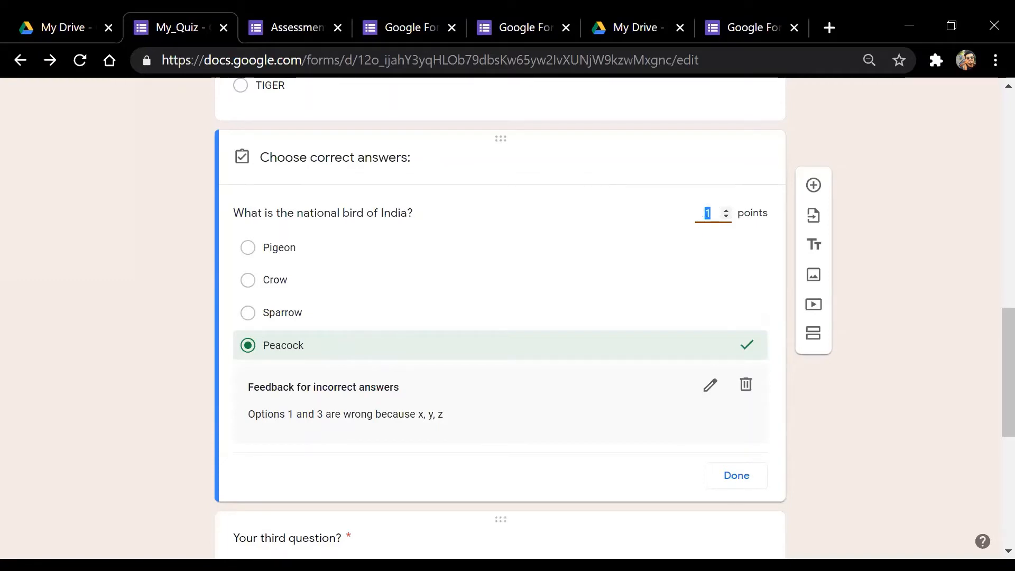
pyautogui.click(742, 482)
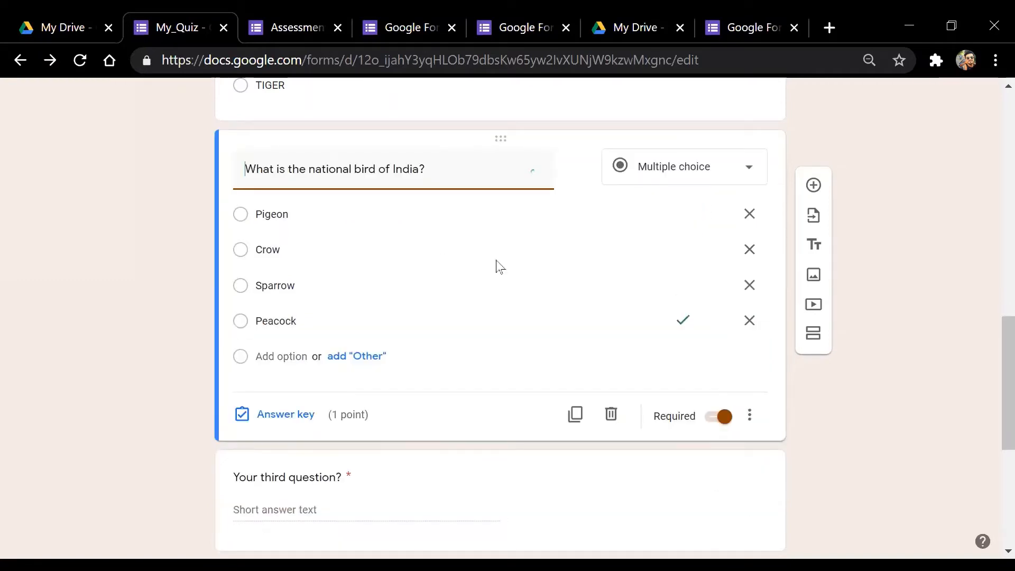
pyautogui.click(277, 415)
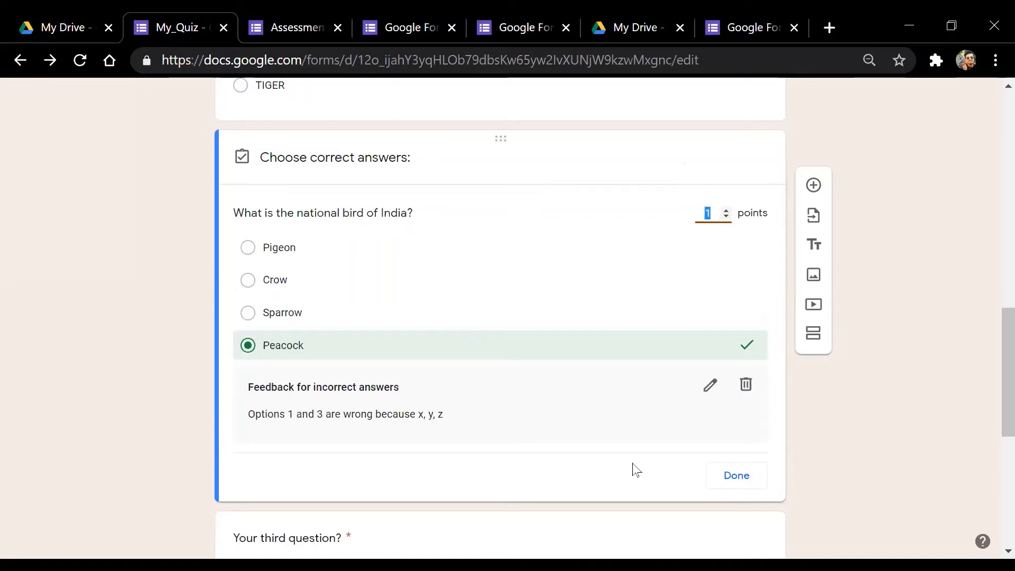
pyautogui.click(747, 485)
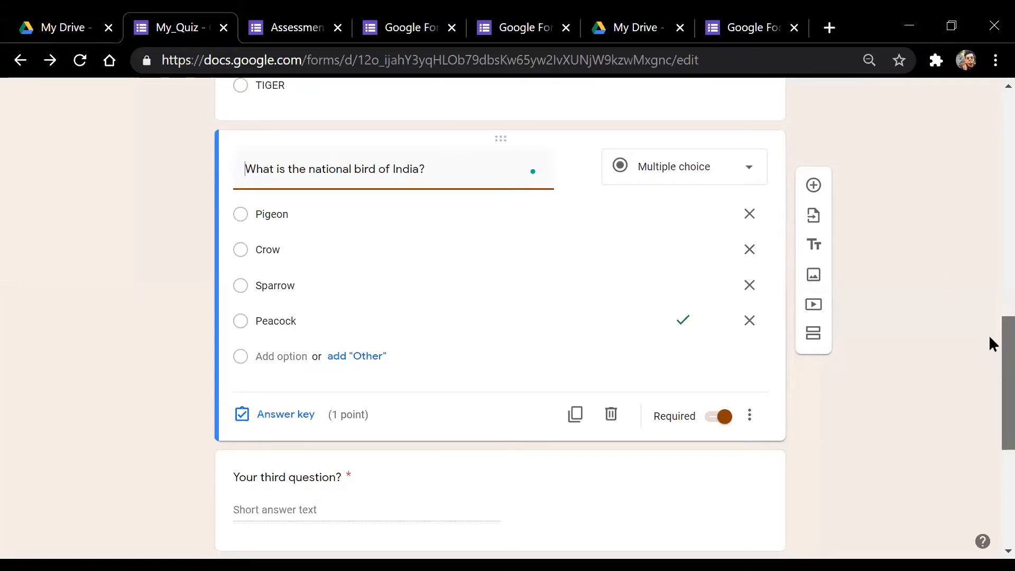
pyautogui.moveTo(991, 338); pyautogui.dragTo(993, 344)
pyautogui.scroll(-1, 992, 344)
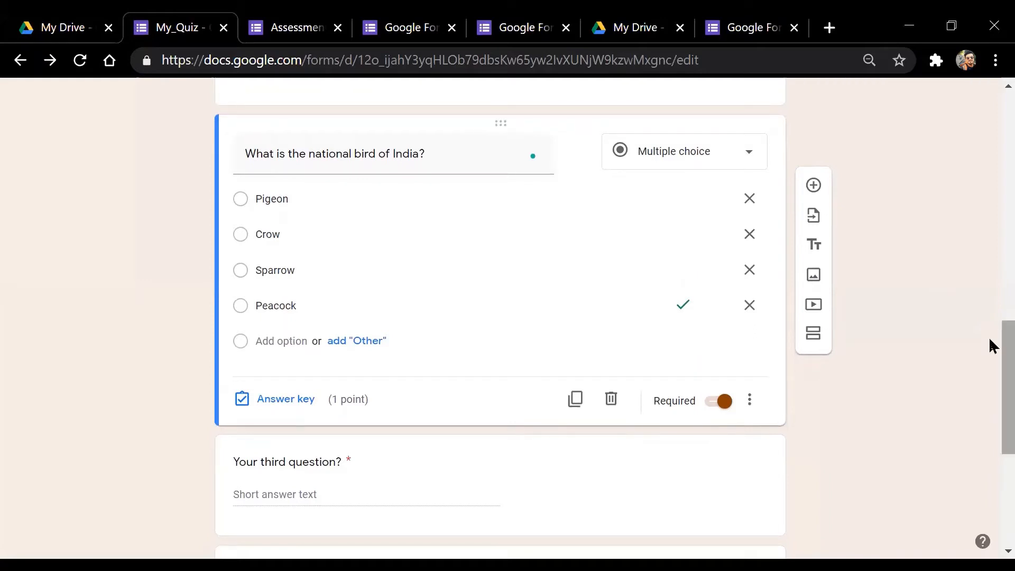
pyautogui.moveTo(1002, 339); pyautogui.dragTo(1003, 341)
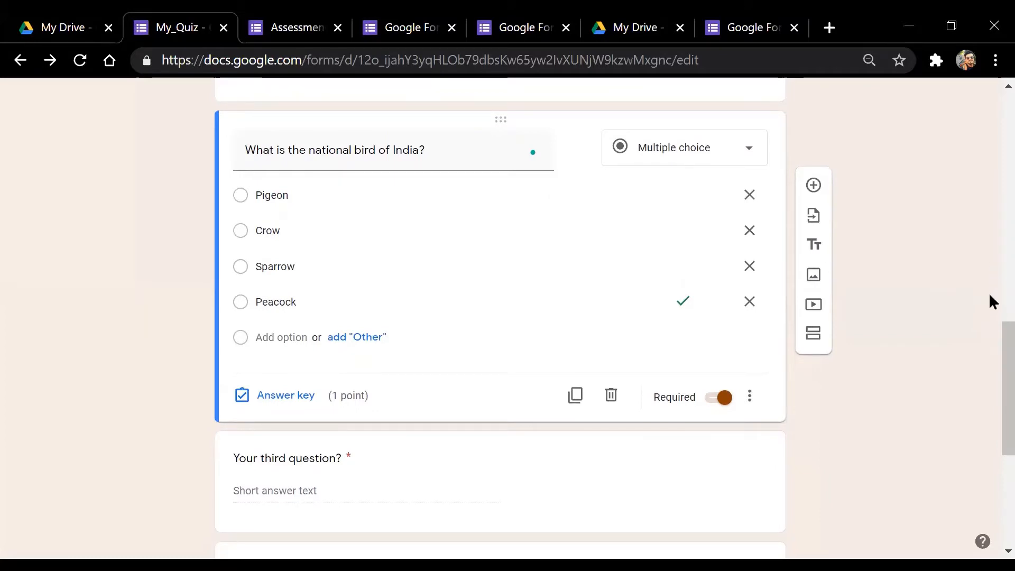
pyautogui.moveTo(993, 333)
pyautogui.mouseDown()
pyautogui.moveTo(991, 312)
pyautogui.moveTo(993, 340)
pyautogui.mouseUp()
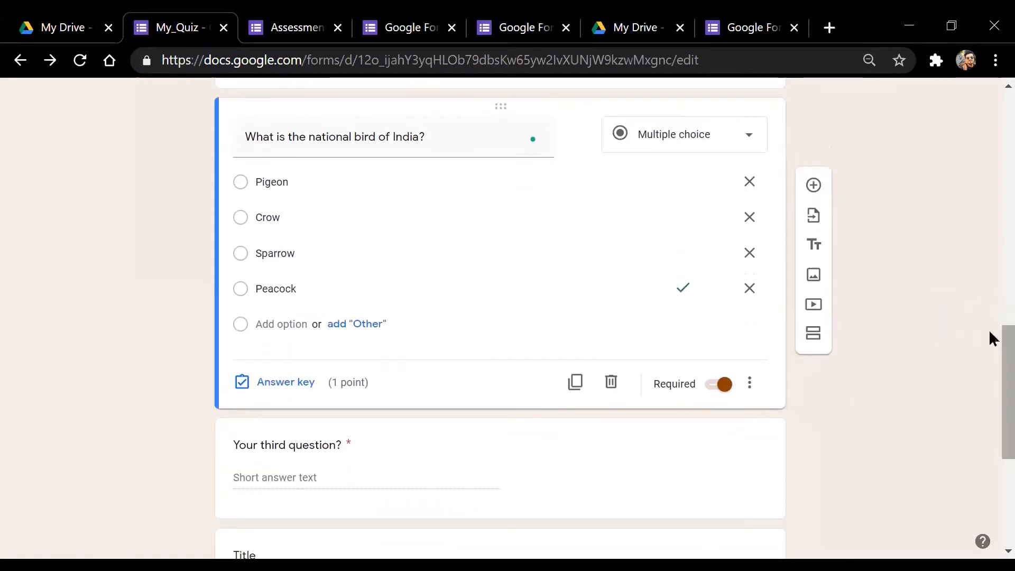
pyautogui.moveTo(991, 333); pyautogui.dragTo(991, 331)
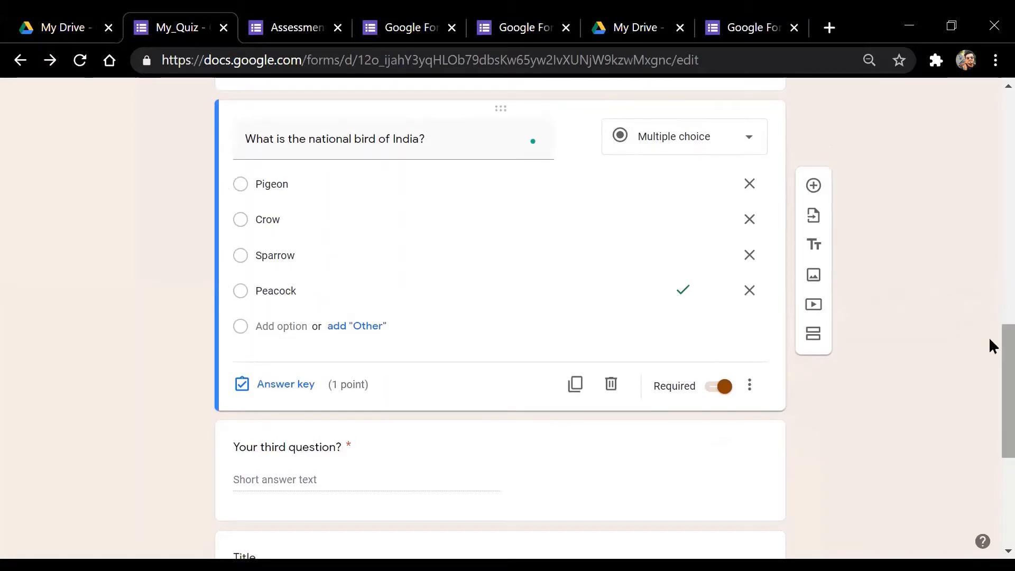
pyautogui.moveTo(991, 345); pyautogui.dragTo(991, 331)
# Paste the bird question title into the third question and replace 'bird' with 'song'
pyautogui.tripleClick(356, 196)
pyautogui.hotkey('ctrl', 'c')
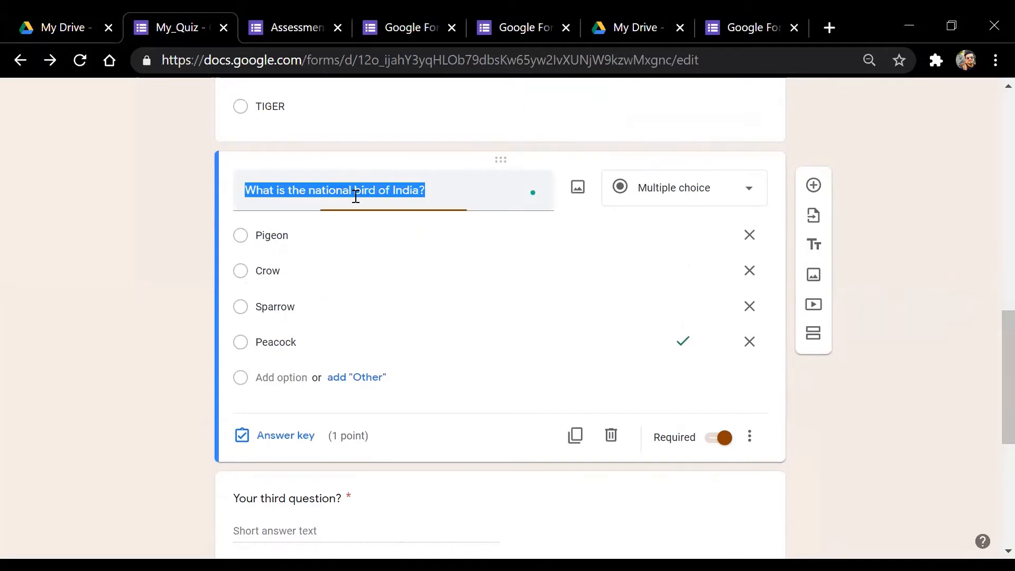
pyautogui.moveTo(990, 311); pyautogui.dragTo(991, 324)
pyautogui.click(353, 448)
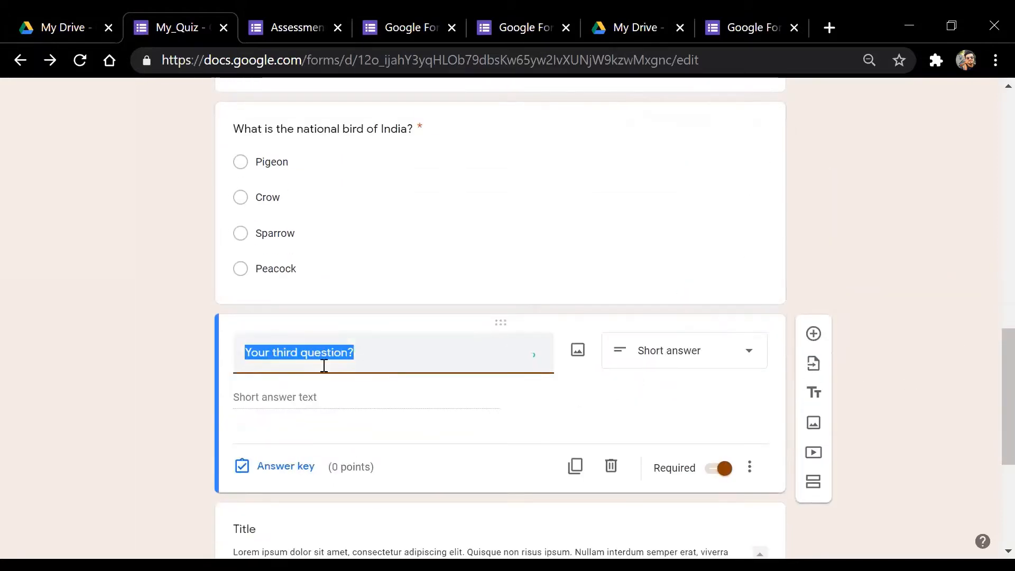
pyautogui.hotkey('ctrl', 'v')
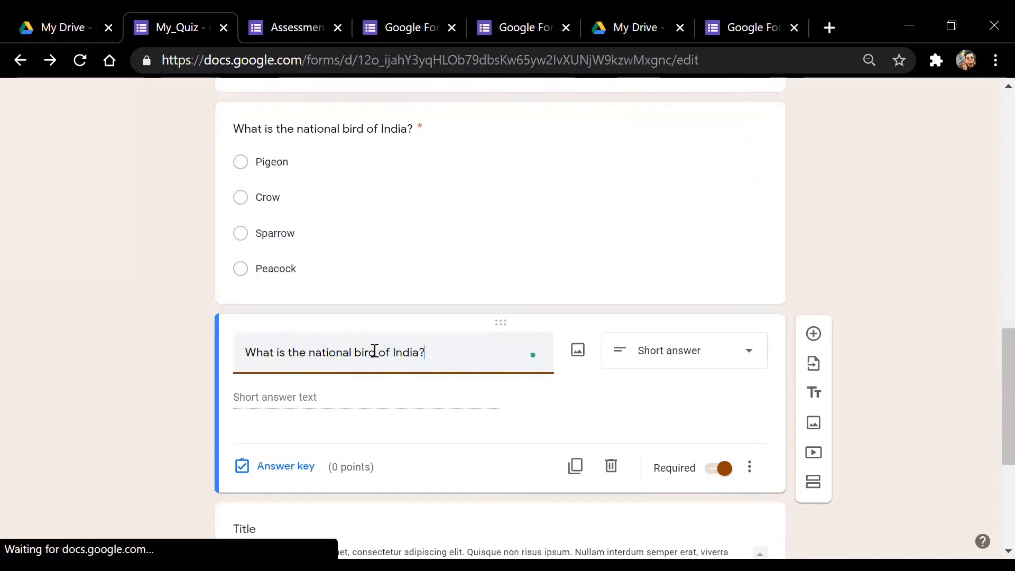
pyautogui.moveTo(374, 351); pyautogui.dragTo(355, 352)
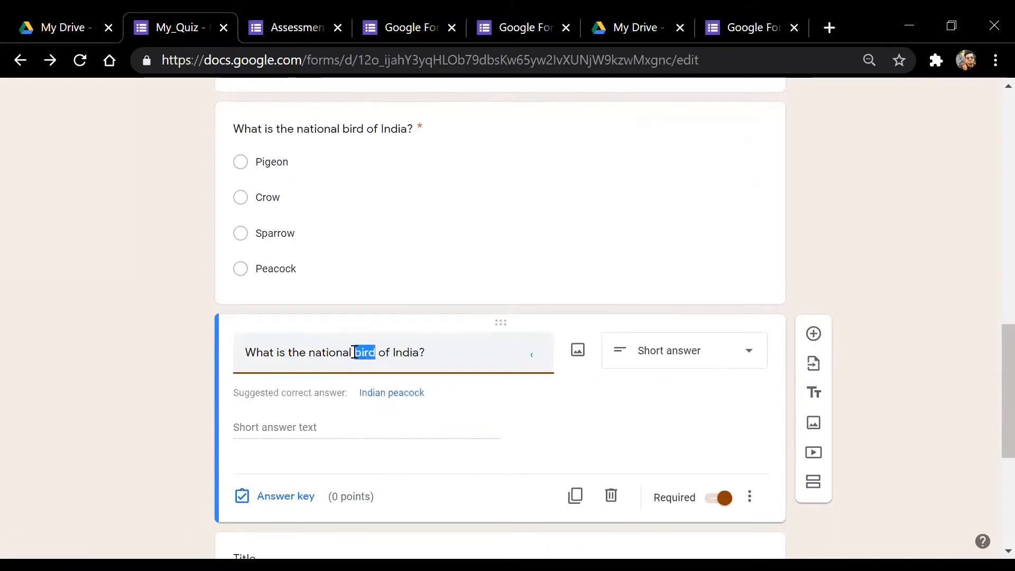
pyautogui.press('BackSpace')
pyautogui.write('song')
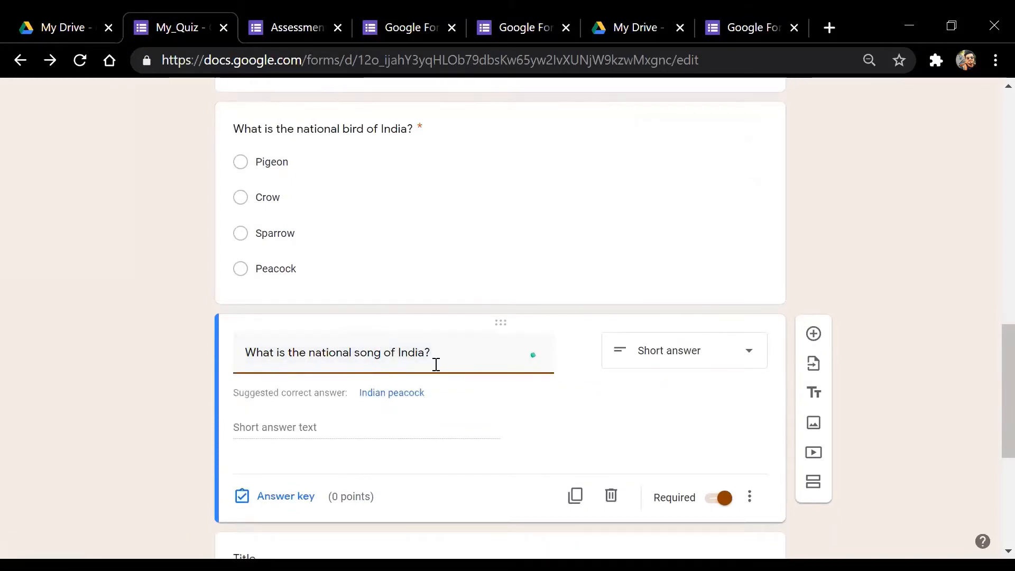
# Switch the third question's type to Multiple choice
pyautogui.click(721, 358)
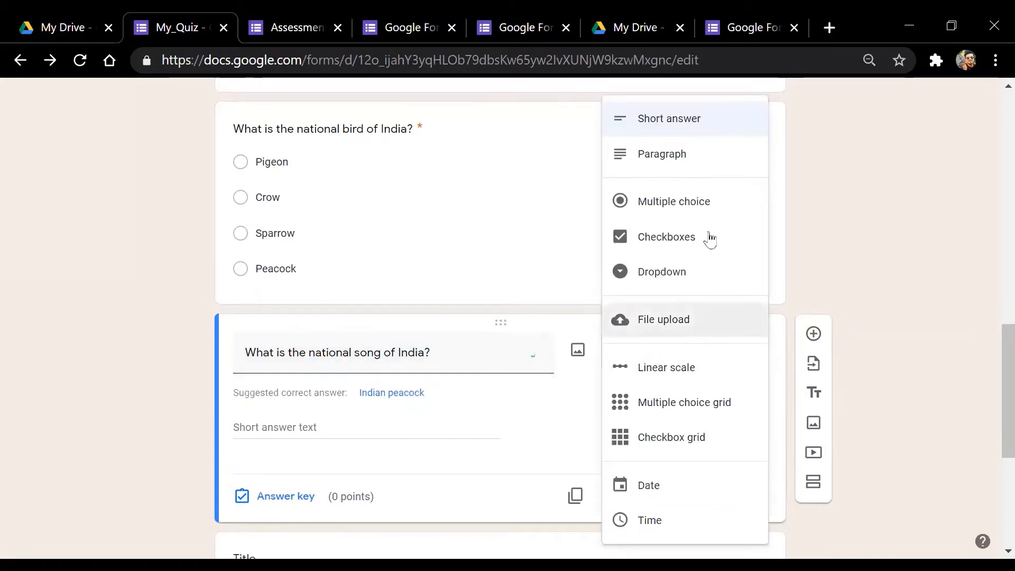
pyautogui.click(680, 200)
pyautogui.click(323, 396)
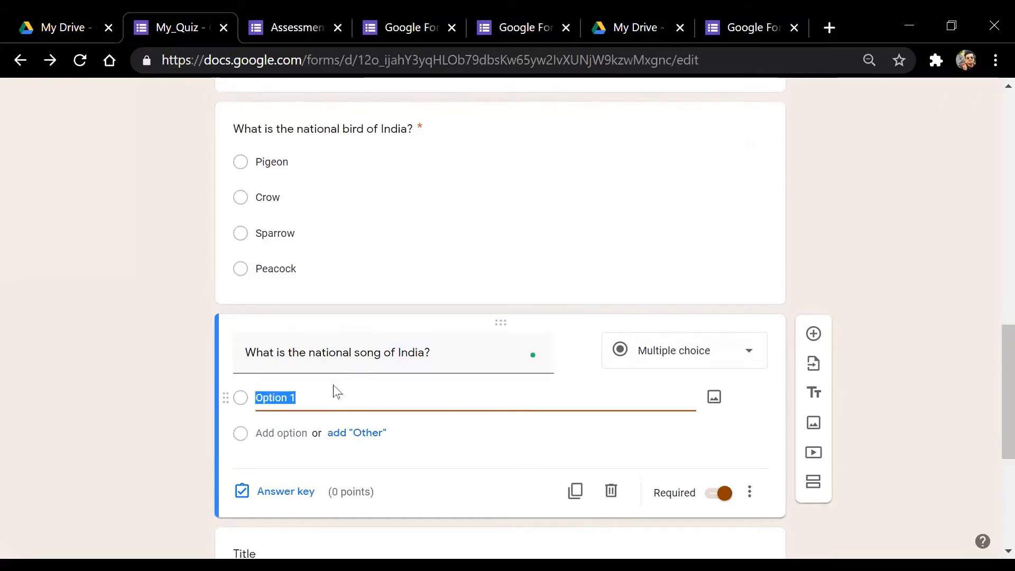
pyautogui.click(440, 363)
pyautogui.click(450, 360)
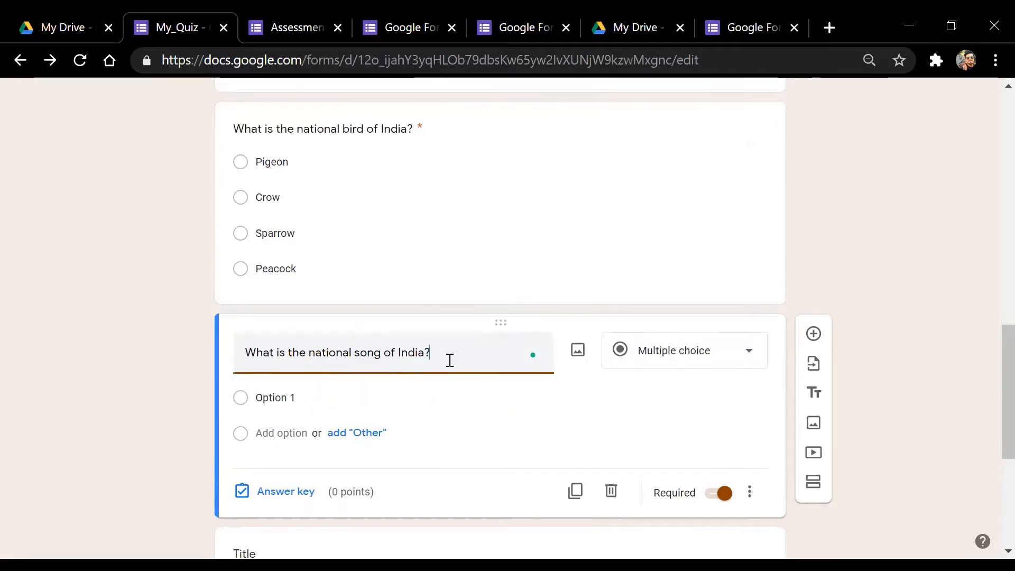
pyautogui.scroll(-1, 990, 341)
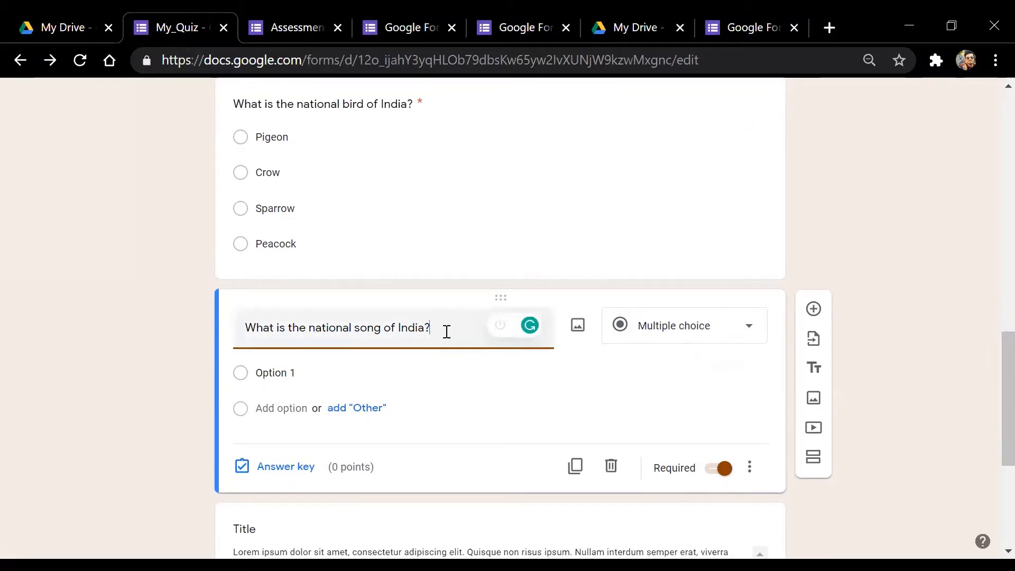
pyautogui.scroll(-1, 992, 353)
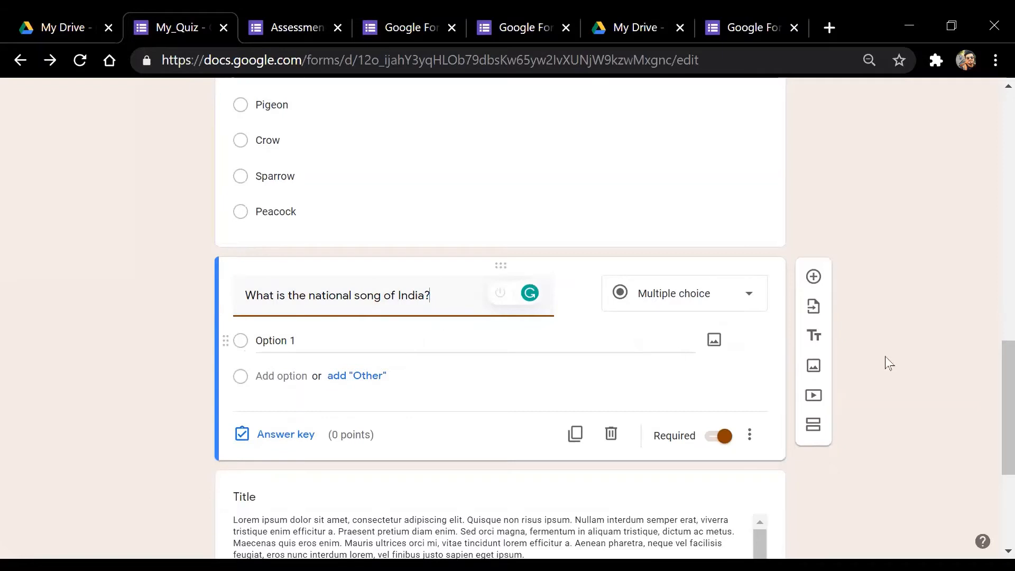
# Enter the options Jan Gan Man, Sa re Jahan se Accha and Vande Matram
pyautogui.click(316, 338)
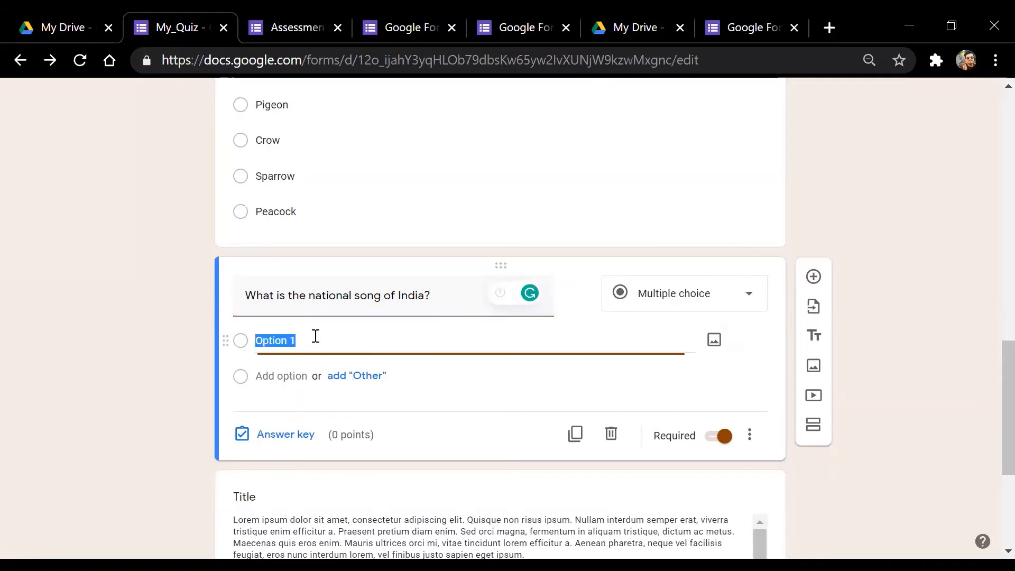
pyautogui.write('Jan ')
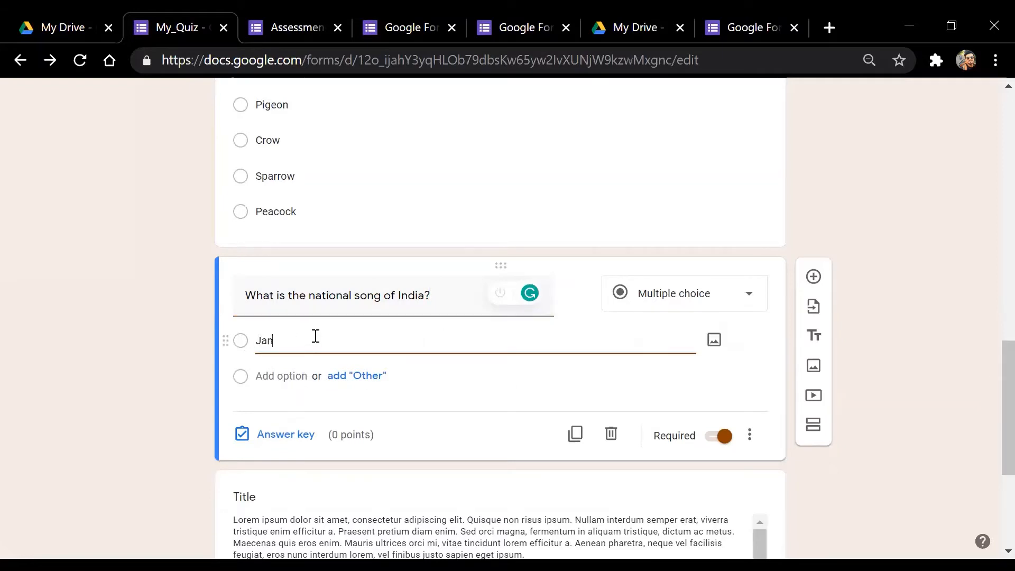
pyautogui.write('GanMan')
pyautogui.click(275, 340)
pyautogui.click(284, 377)
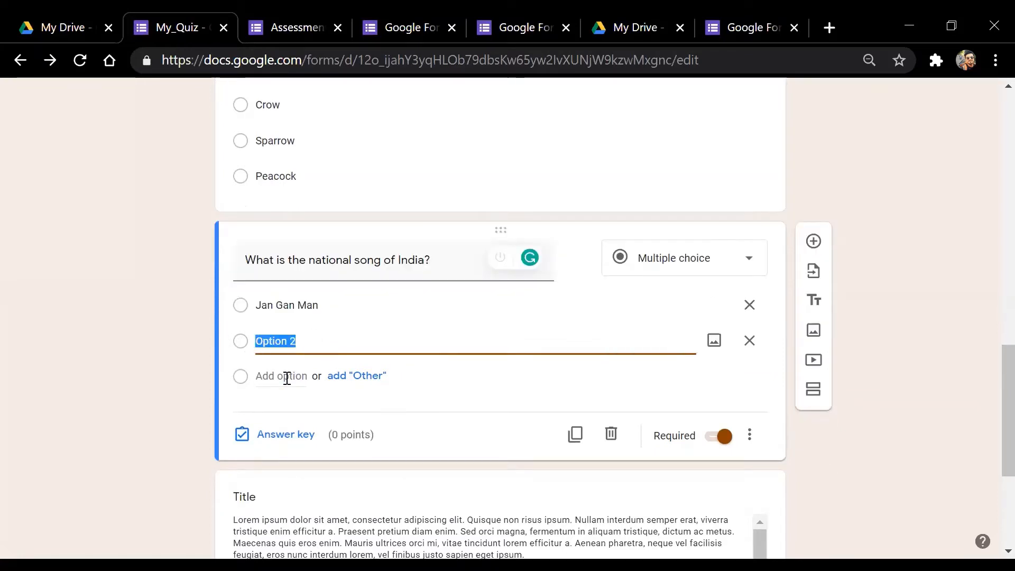
pyautogui.write('Sa re ')
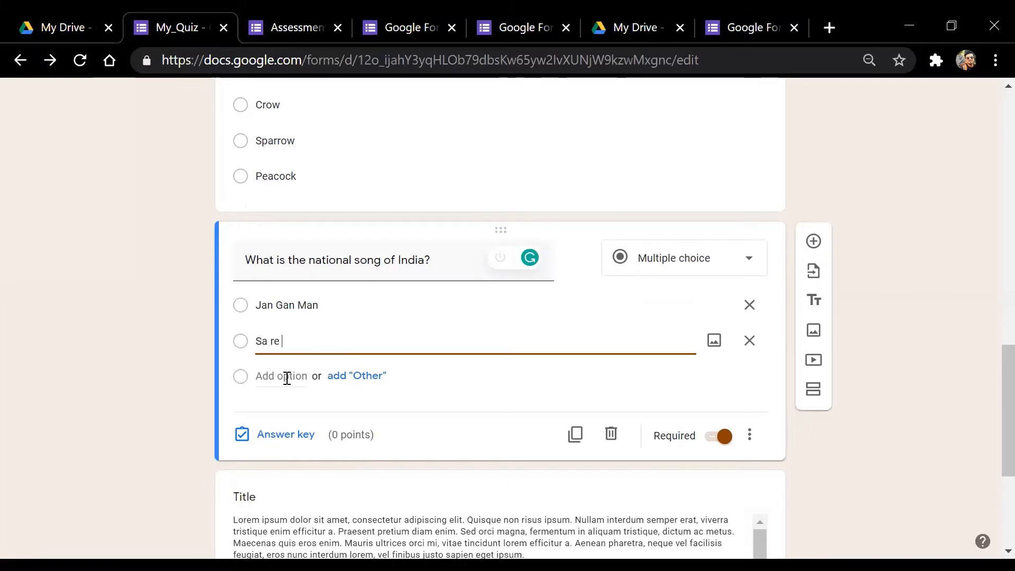
pyautogui.write('Jahan se Accha')
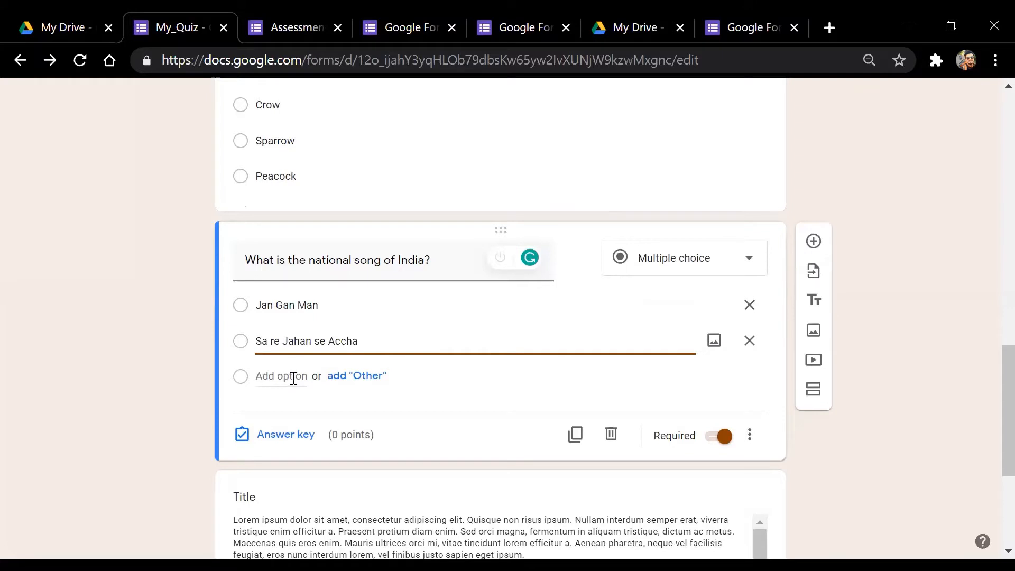
pyautogui.click(292, 376)
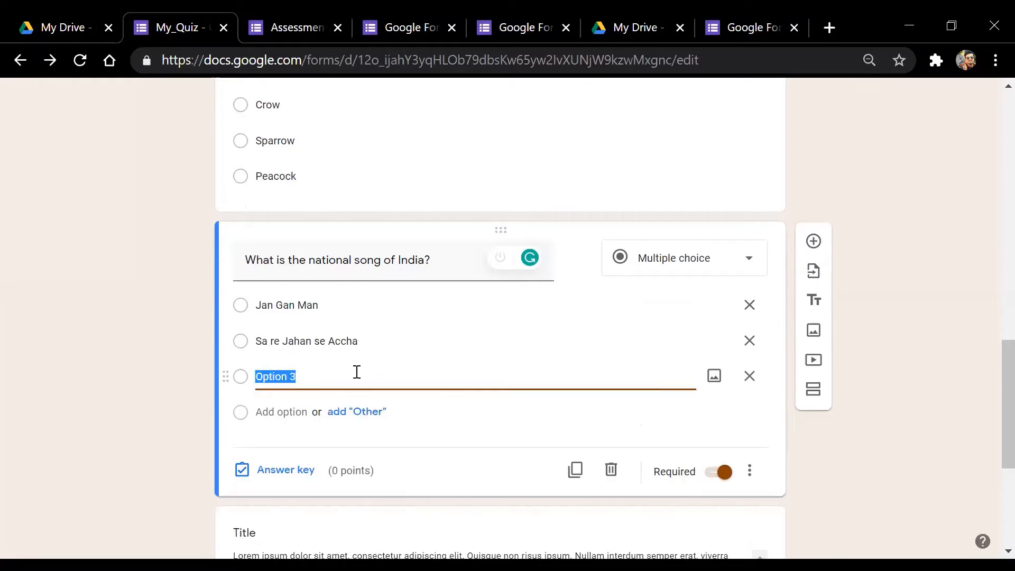
pyautogui.write('Vande Mat')
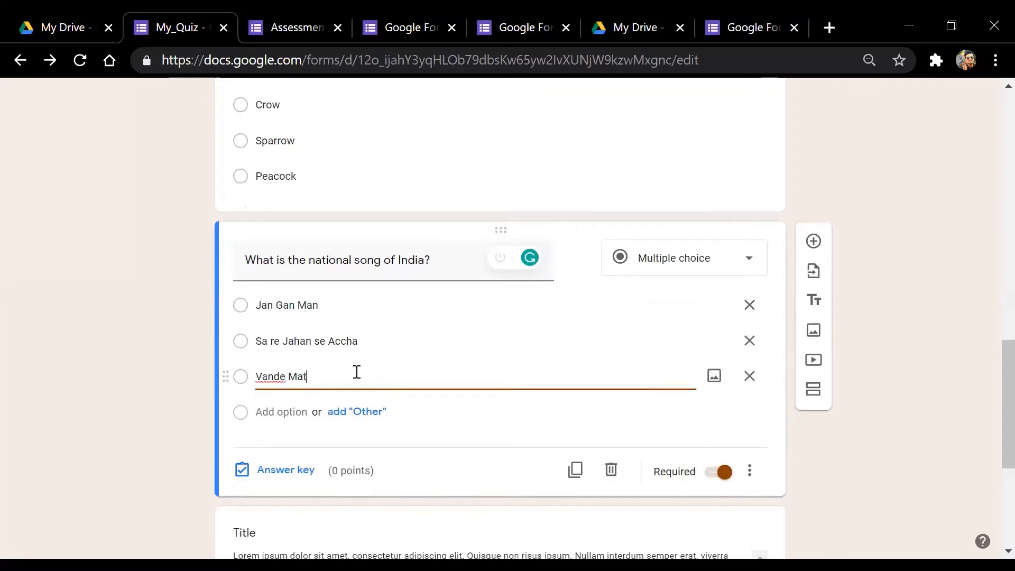
pyautogui.write('ram')
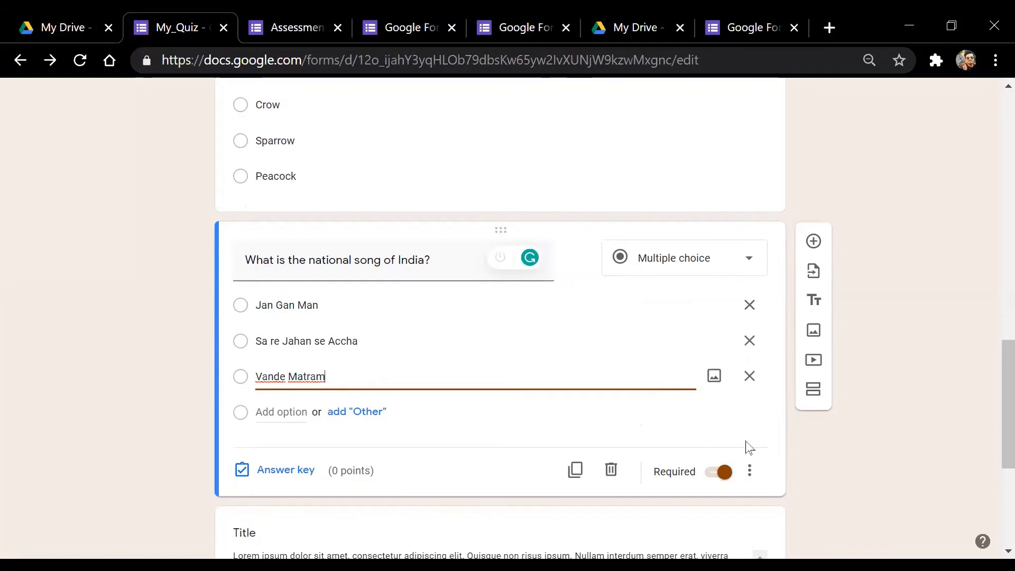
# Capitalise the second option to 'Sa Re Jahan Se Accha' and review the three options
pyautogui.click(385, 344)
pyautogui.click(386, 341)
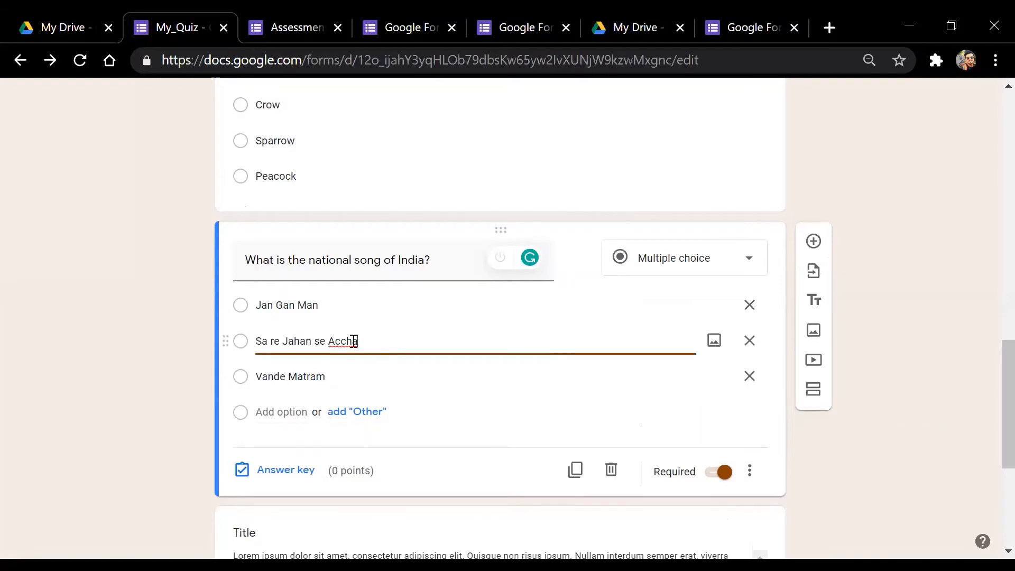
pyautogui.moveTo(354, 341); pyautogui.dragTo(260, 348)
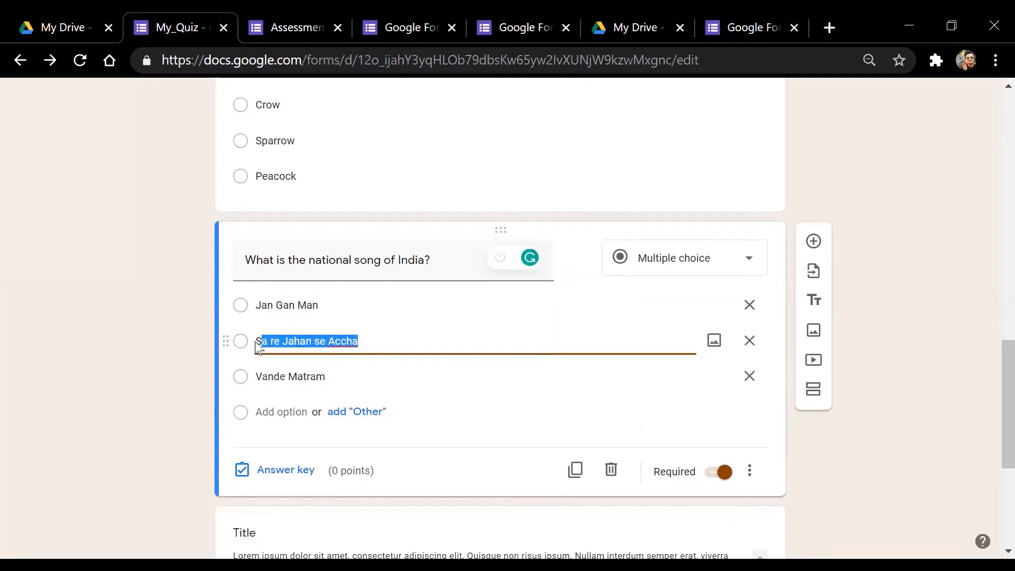
pyautogui.click(379, 346)
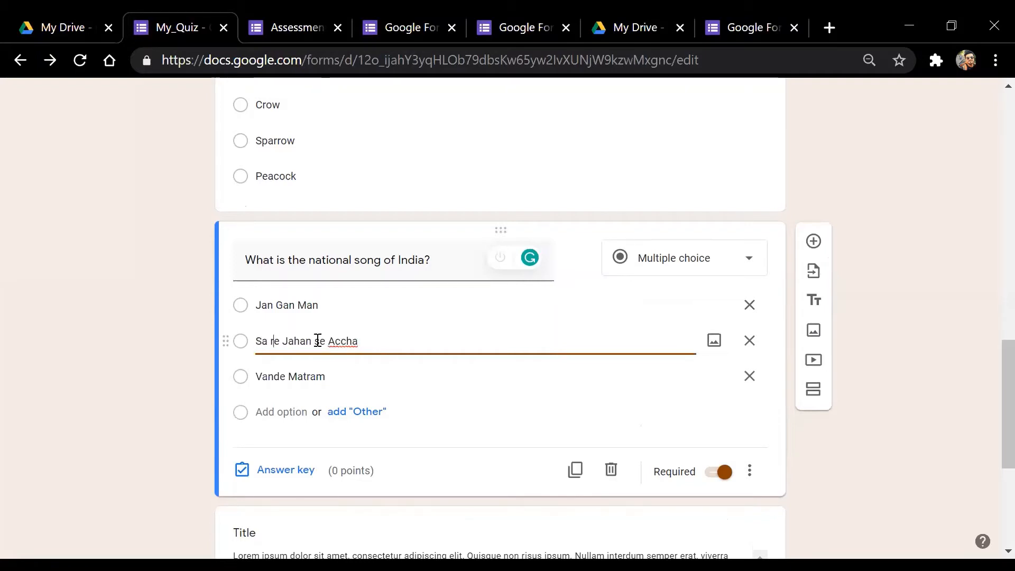
pyautogui.press('BackSpace')
pyautogui.write('R')
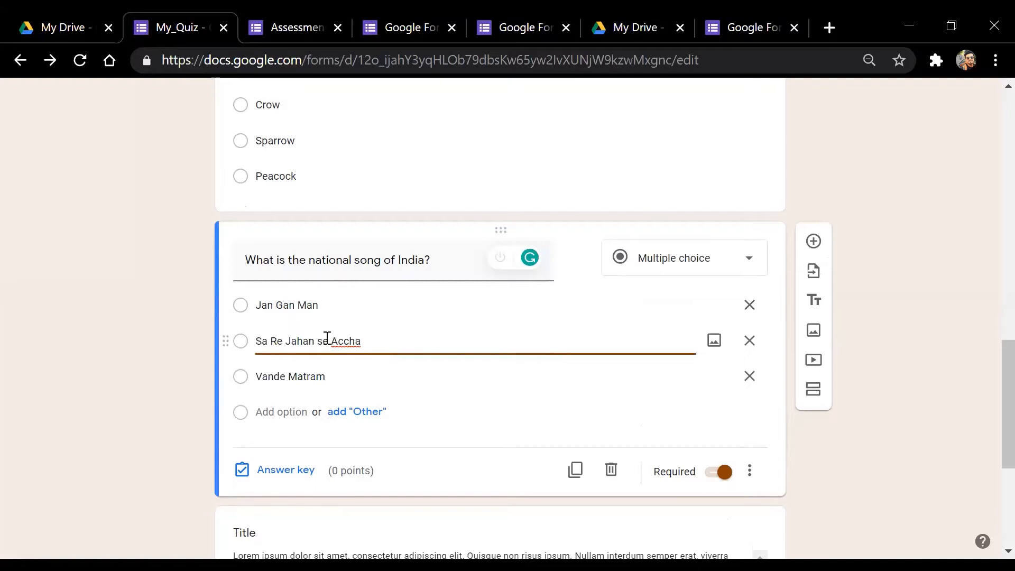
pyautogui.press('BackSpace')
pyautogui.write('S')
pyautogui.click(959, 359)
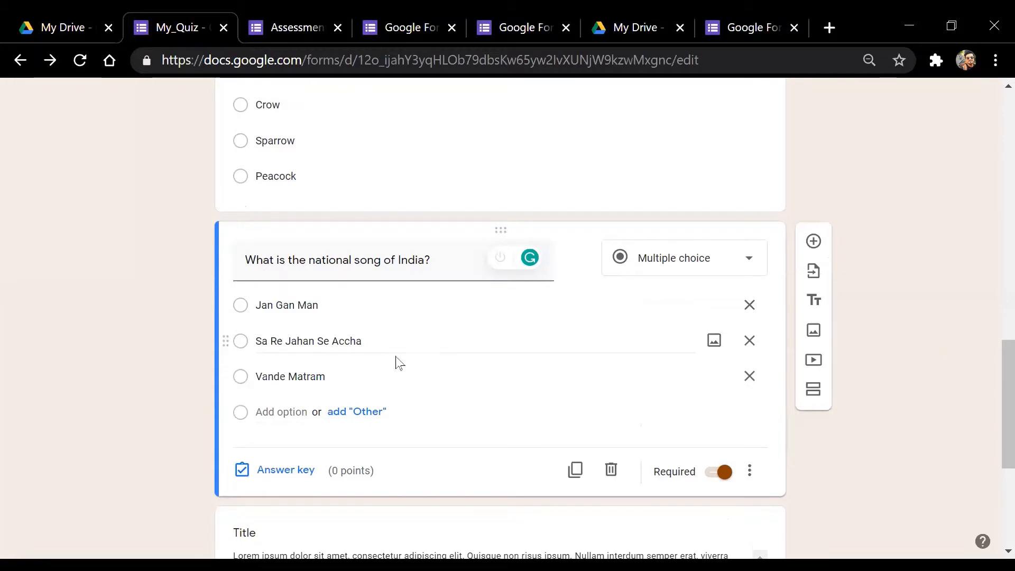
pyautogui.click(381, 339)
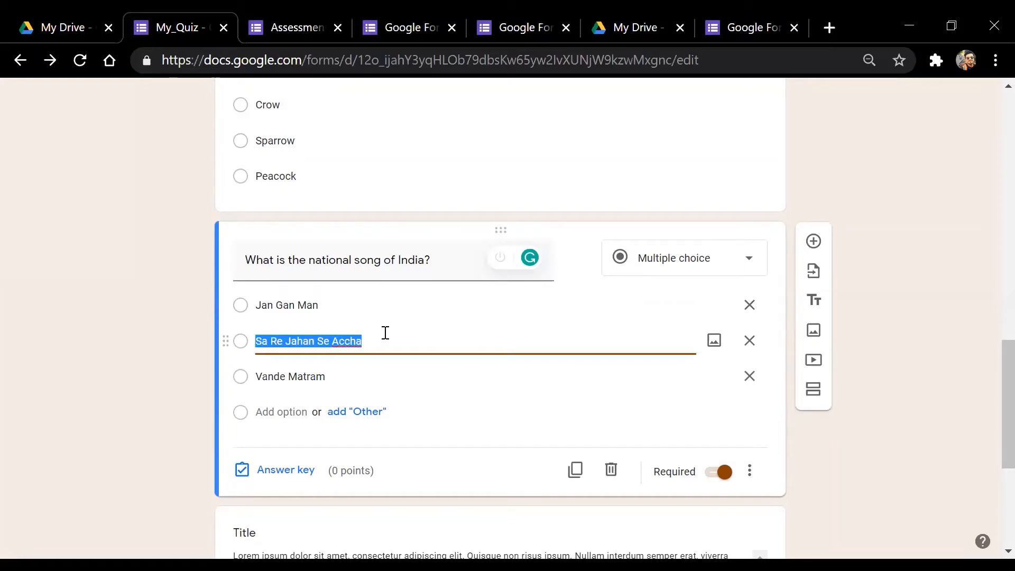
pyautogui.click(402, 336)
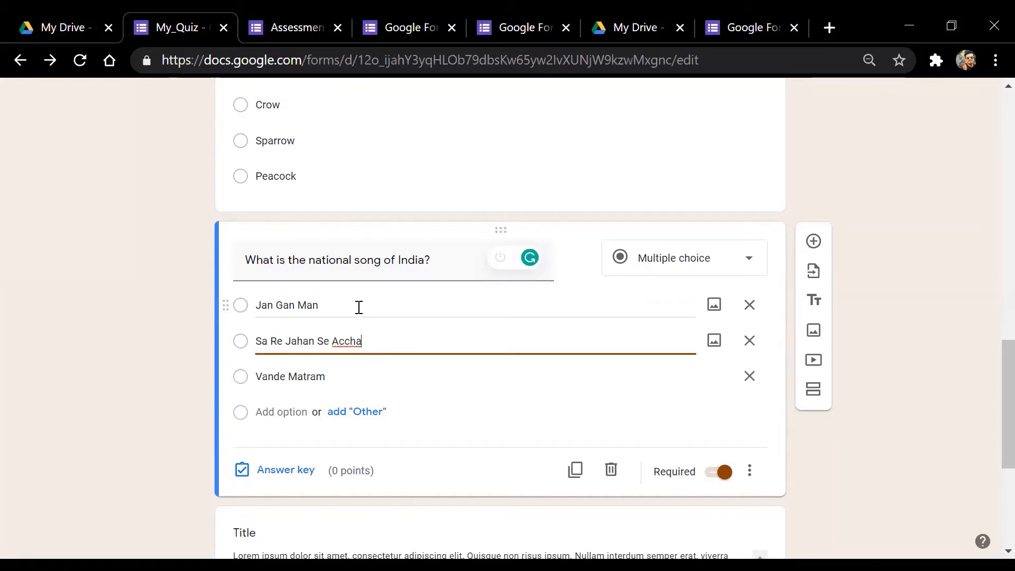
pyautogui.click(359, 307)
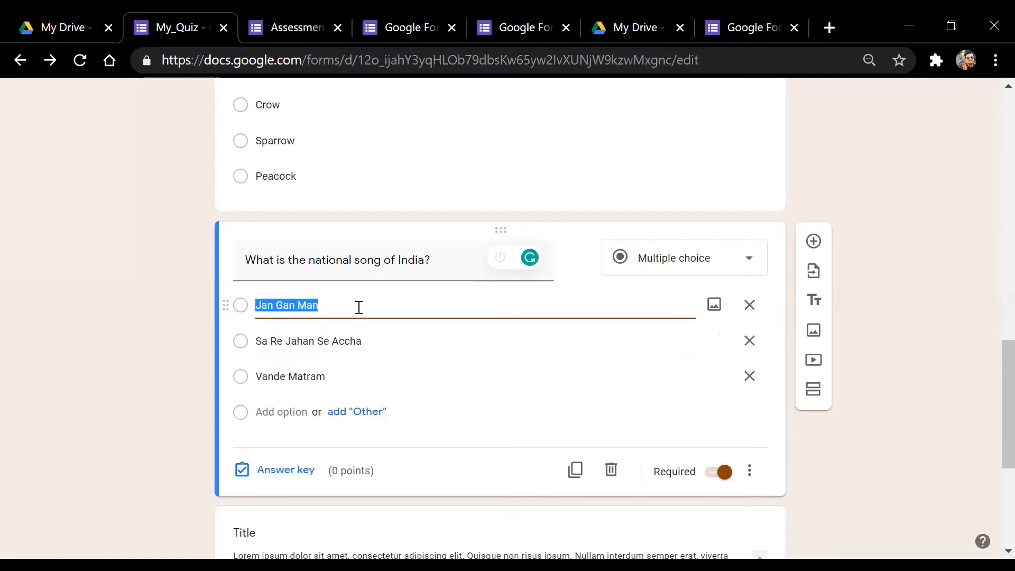
pyautogui.click(335, 378)
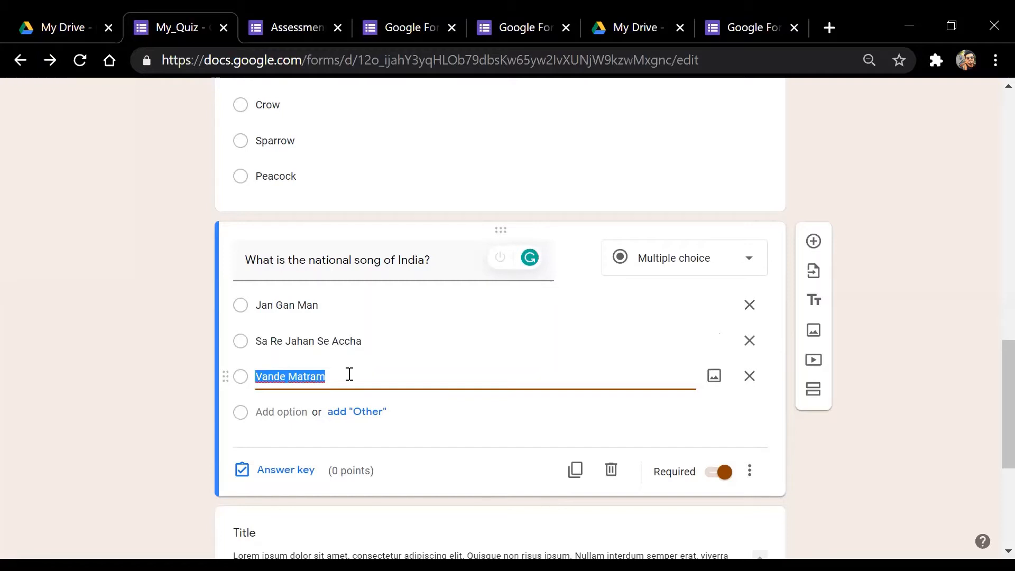
pyautogui.click(423, 372)
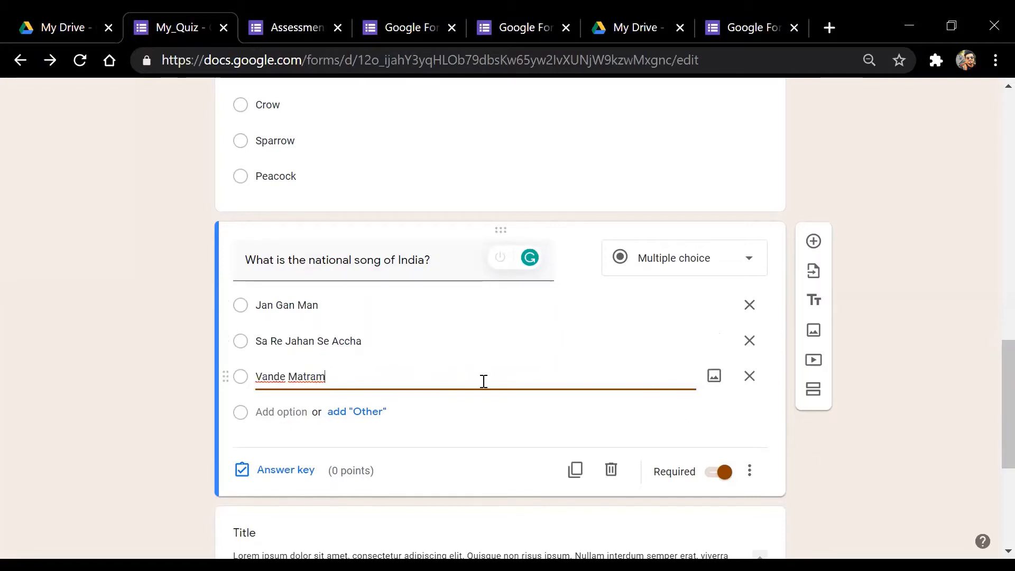
# In the song question's answer key, select Vande Matram, enter 1 point, and save
pyautogui.click(288, 471)
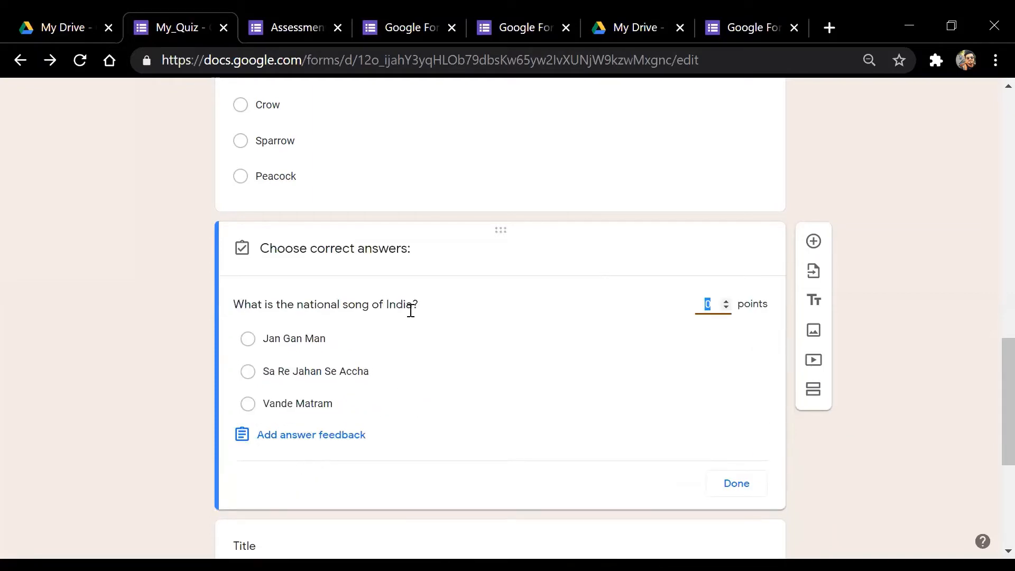
pyautogui.click(256, 408)
pyautogui.click(248, 404)
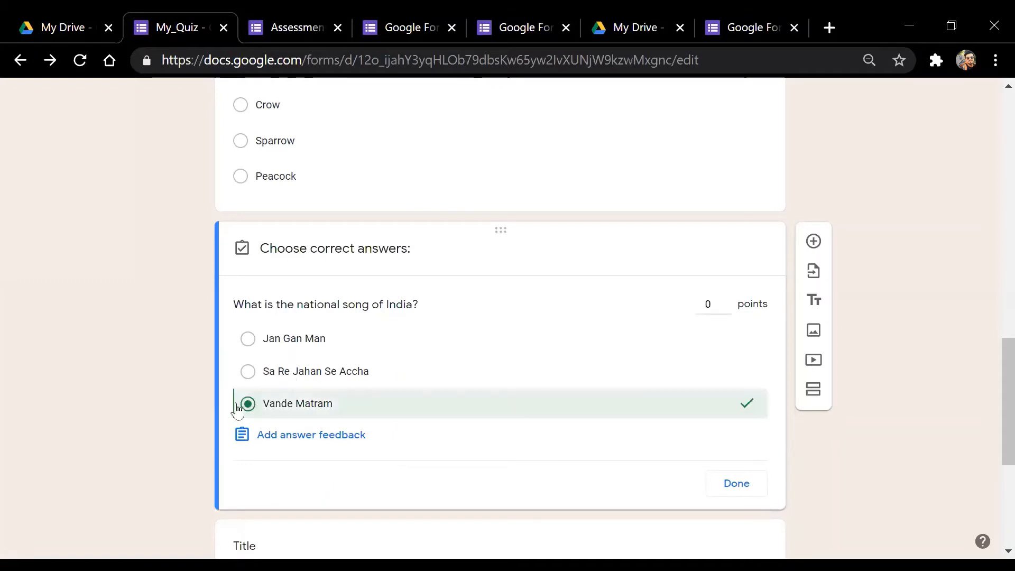
pyautogui.click(709, 302)
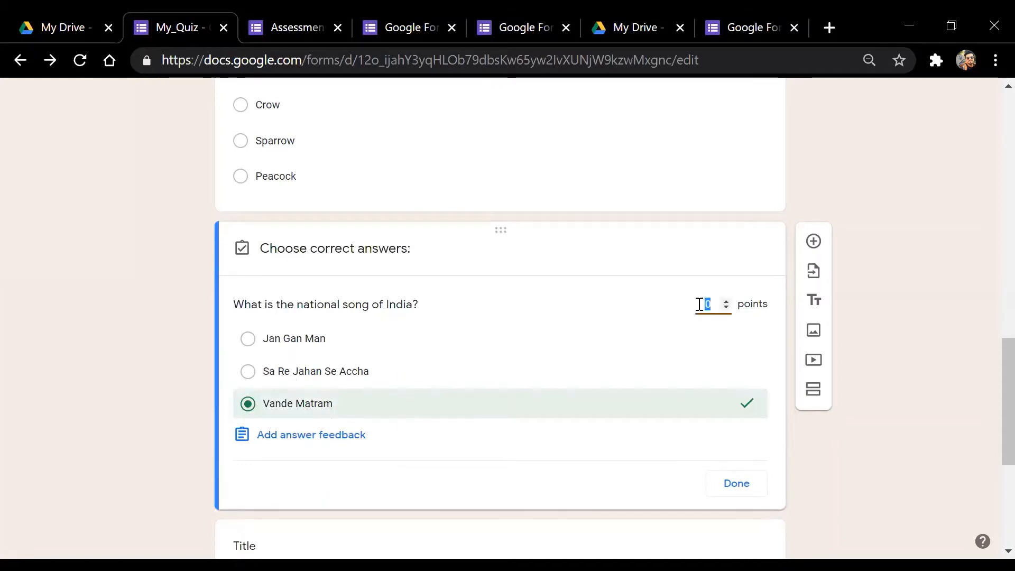
pyautogui.write('1')
pyautogui.click(733, 483)
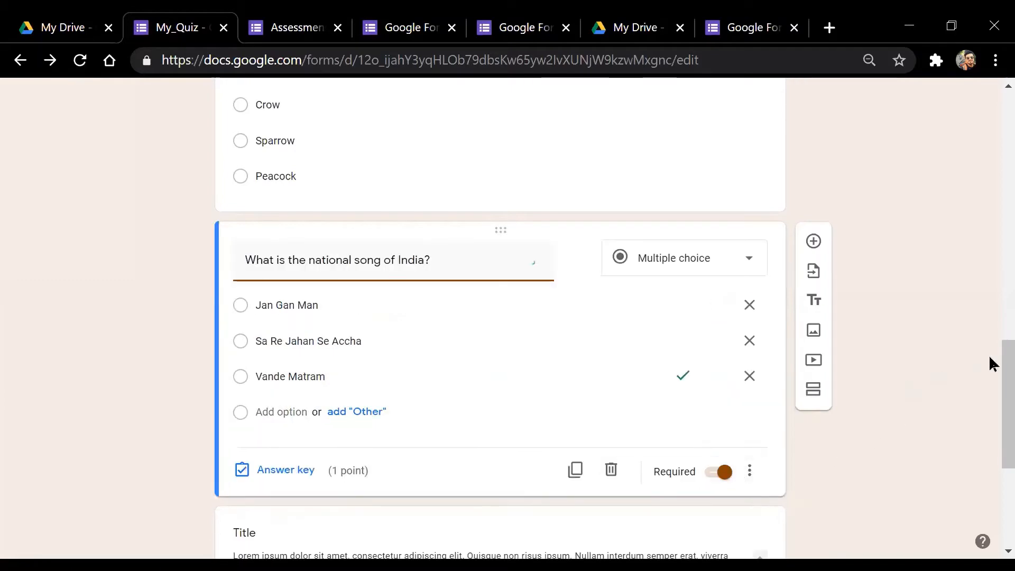
pyautogui.scroll(-5, 994, 361)
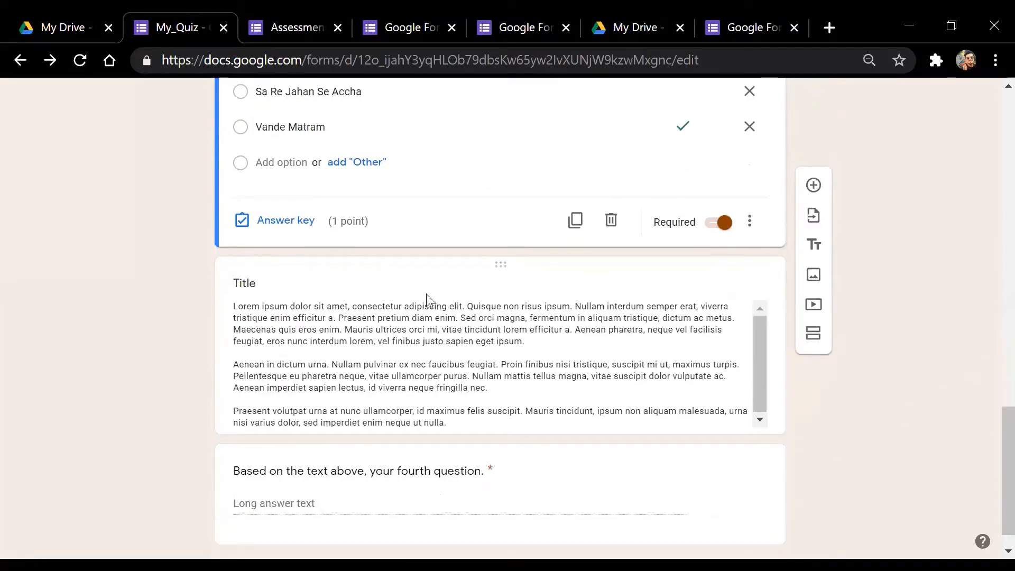
# Delete the placeholder title-and-description block and the paragraph-type fourth question
pyautogui.click(357, 297)
pyautogui.click(732, 214)
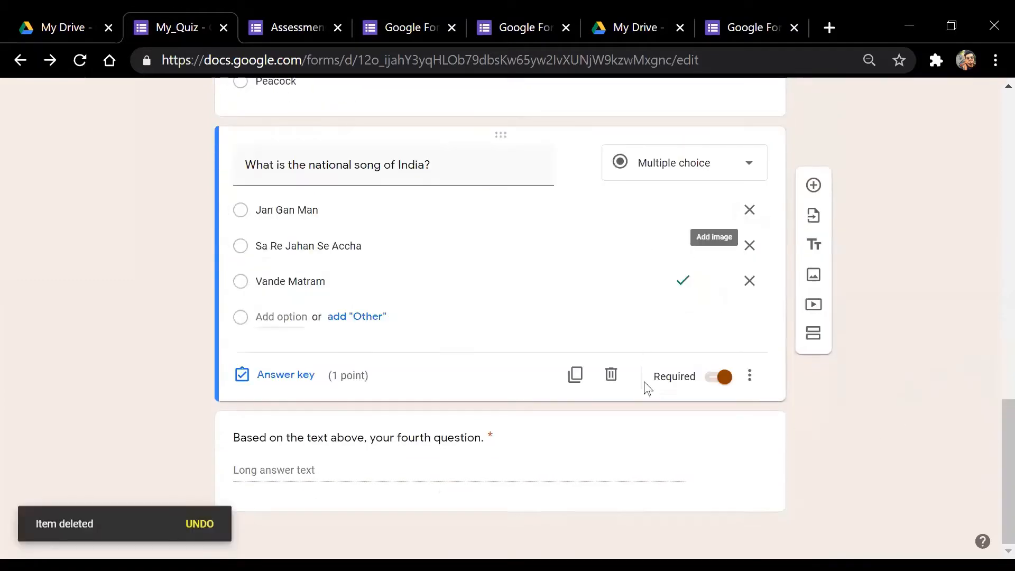
pyautogui.click(479, 437)
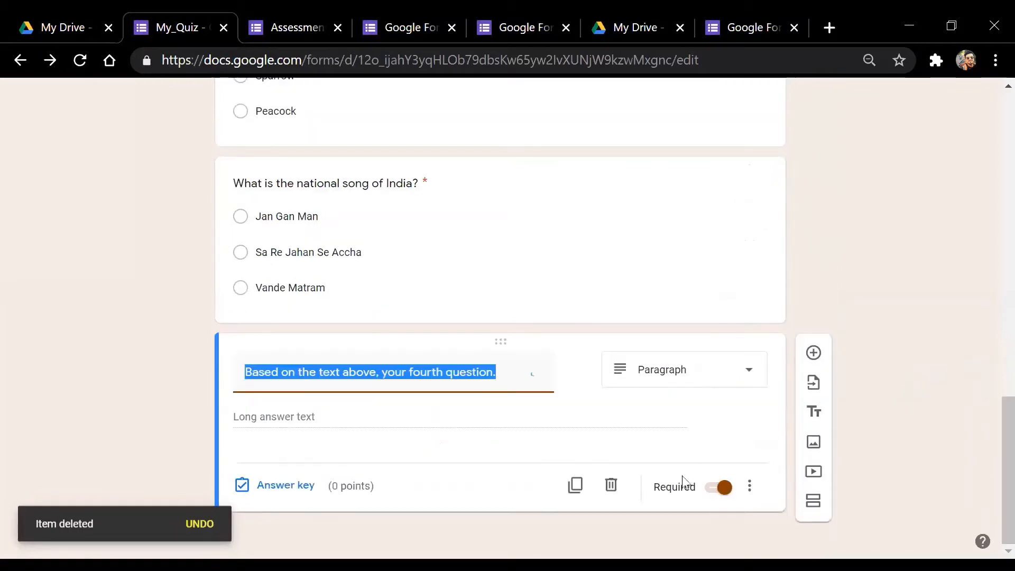
pyautogui.click(612, 487)
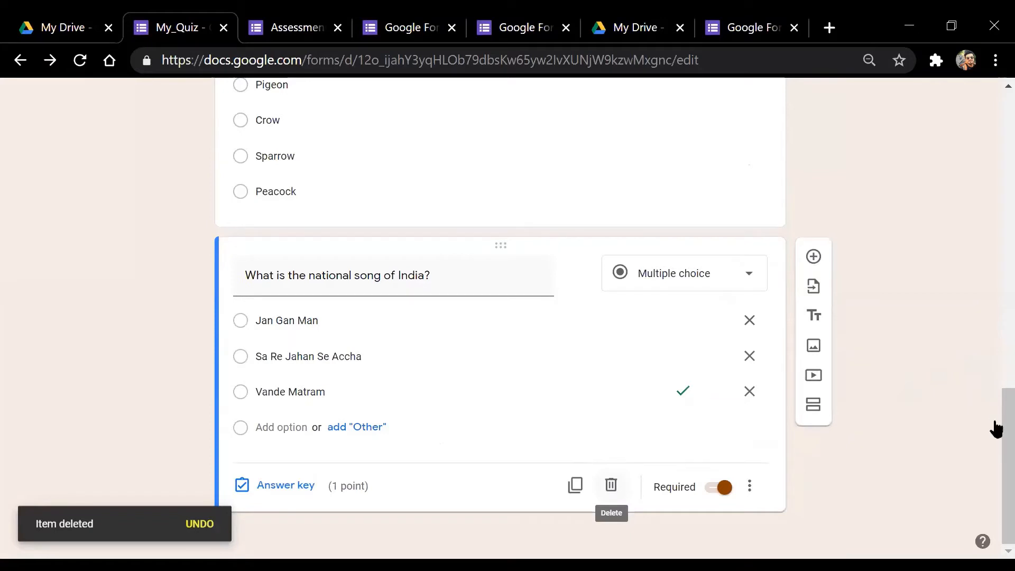
pyautogui.moveTo(990, 415)
pyautogui.mouseDown()
pyautogui.moveTo(990, 295)
pyautogui.moveTo(993, 434)
pyautogui.mouseUp()
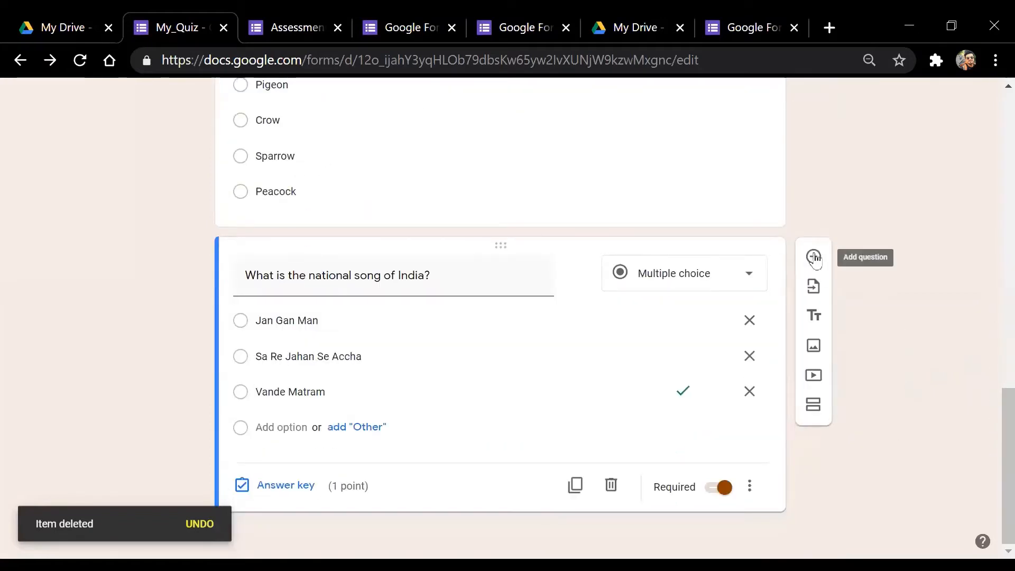
pyautogui.press('Home')
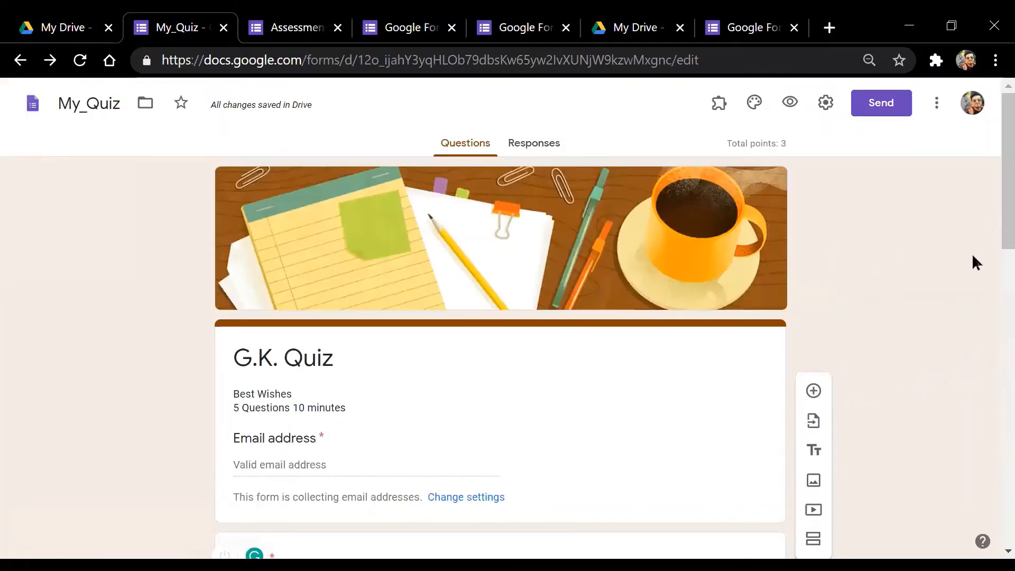
# Add two blank questions after the song question and paste the national song title into both
pyautogui.press('End')
pyautogui.click(814, 257)
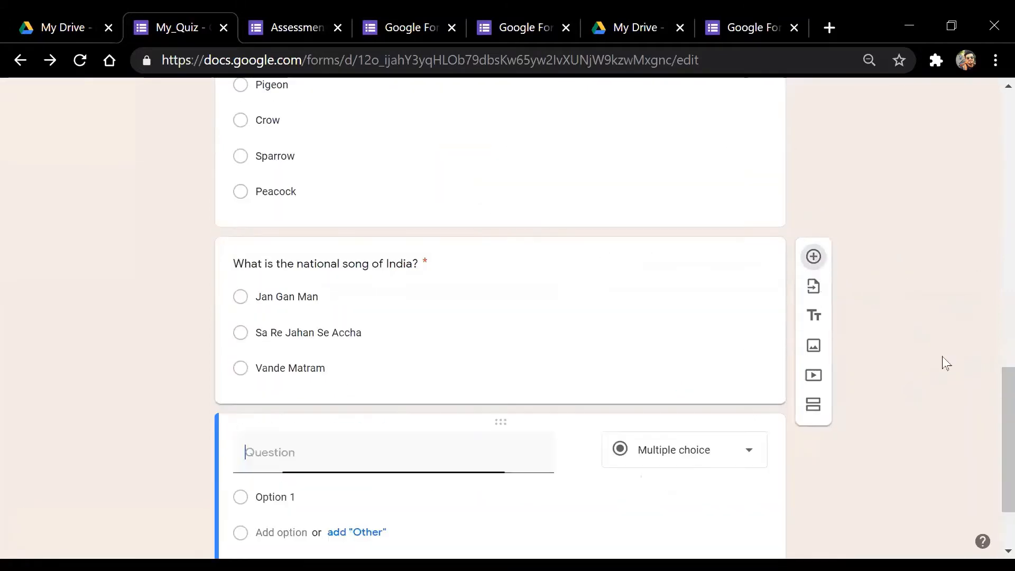
pyautogui.click(815, 326)
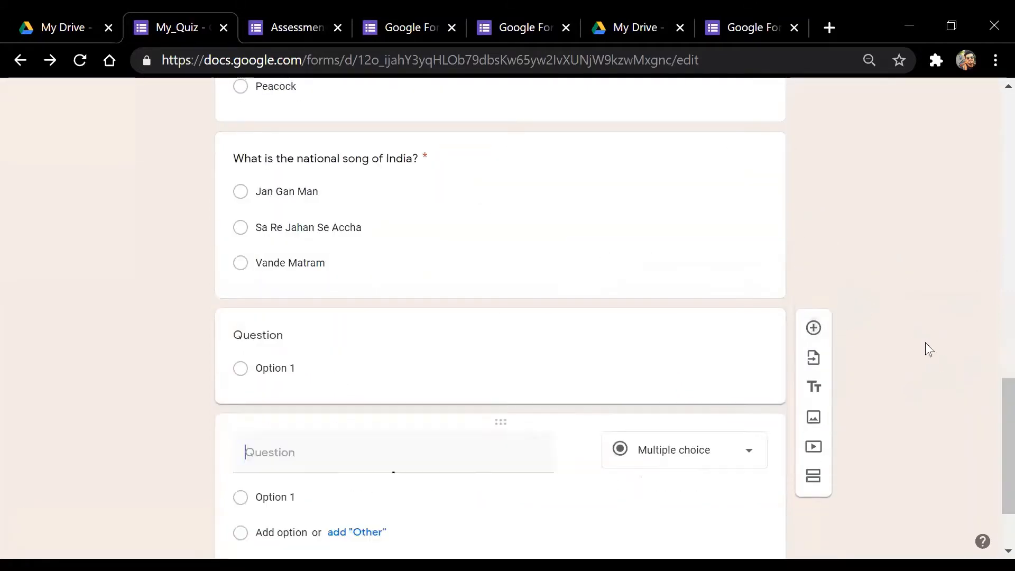
pyautogui.scroll(1, 991, 376)
pyautogui.scroll(3, 458, 309)
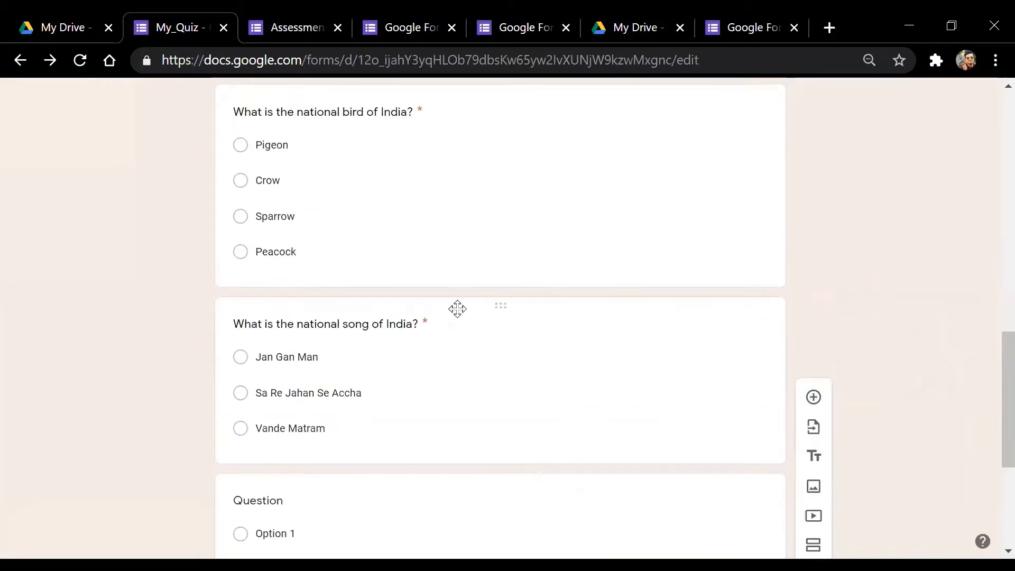
pyautogui.click(386, 331)
pyautogui.hotkey('ctrl', 'c')
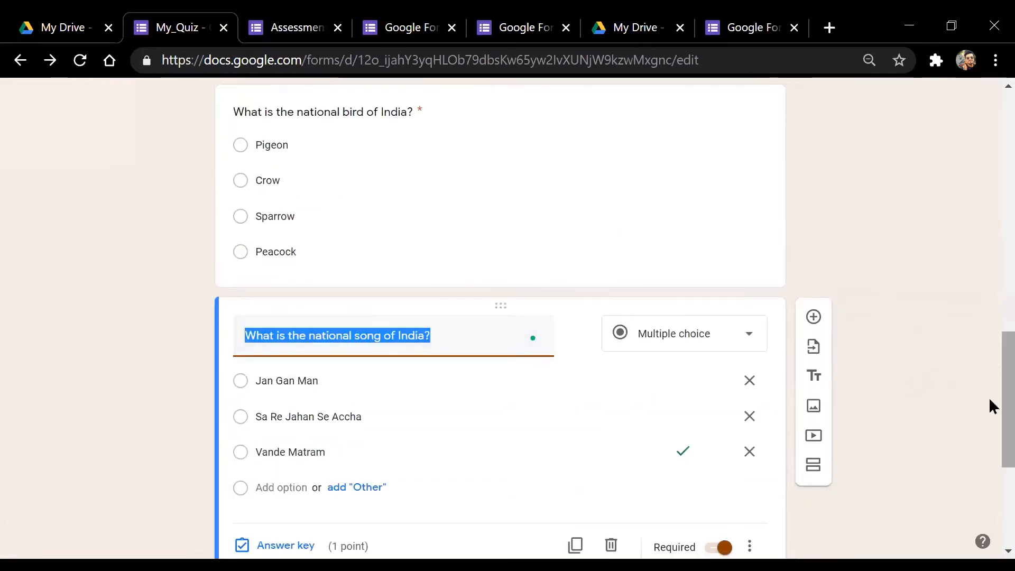
pyautogui.moveTo(1008, 400); pyautogui.dragTo(1007, 466)
pyautogui.click(339, 334)
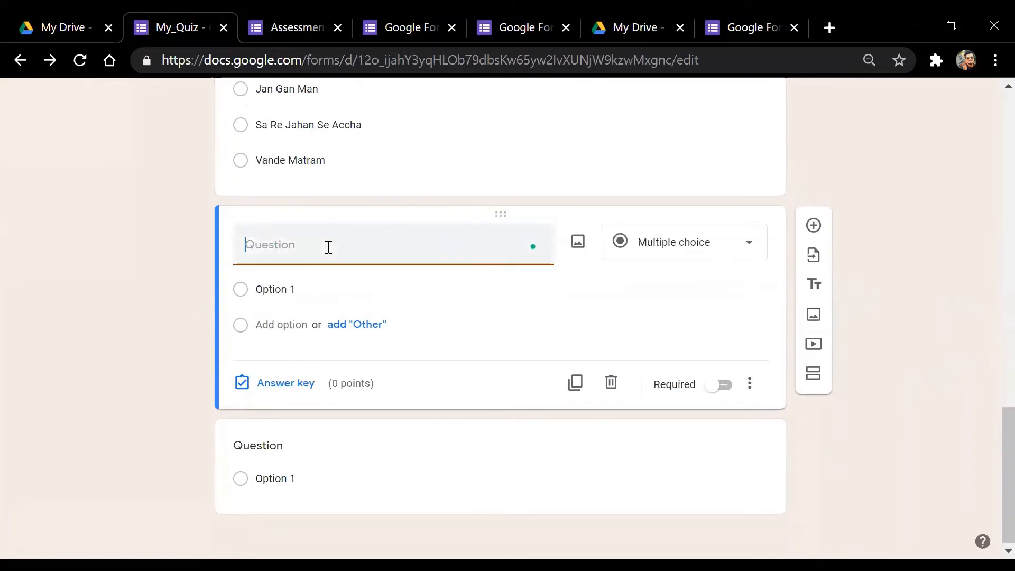
pyautogui.hotkey('ctrl', 'v')
pyautogui.click(286, 422)
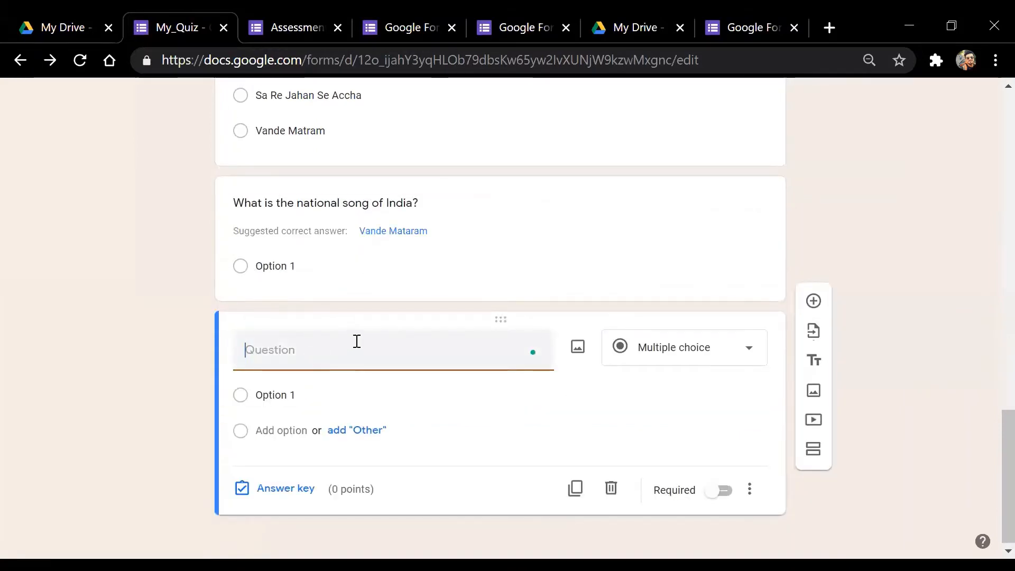
pyautogui.hotkey('ctrl', 'v')
# Change 'song' to 'anthem' in the first new question's title
pyautogui.click(369, 212)
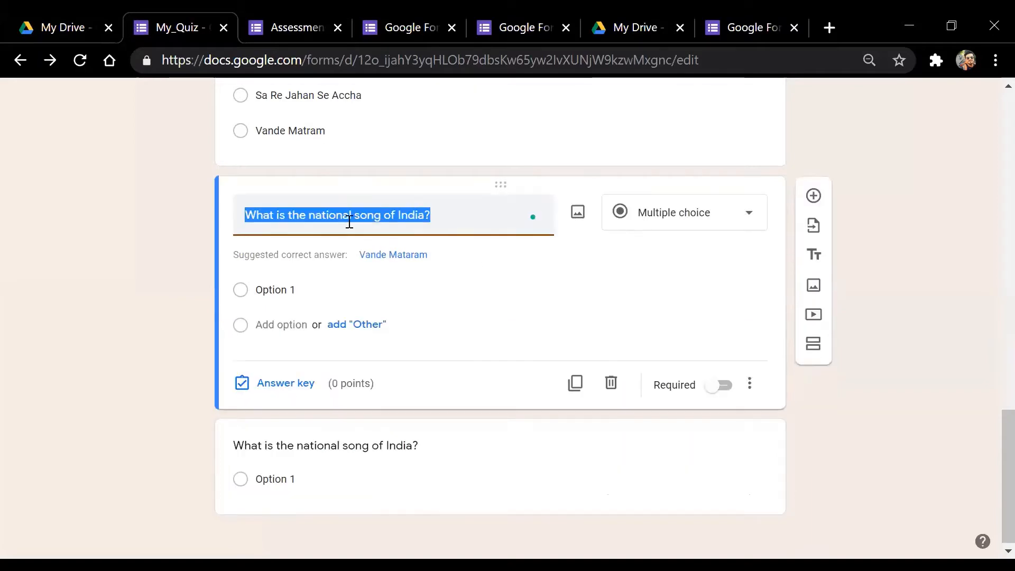
pyautogui.click(384, 215)
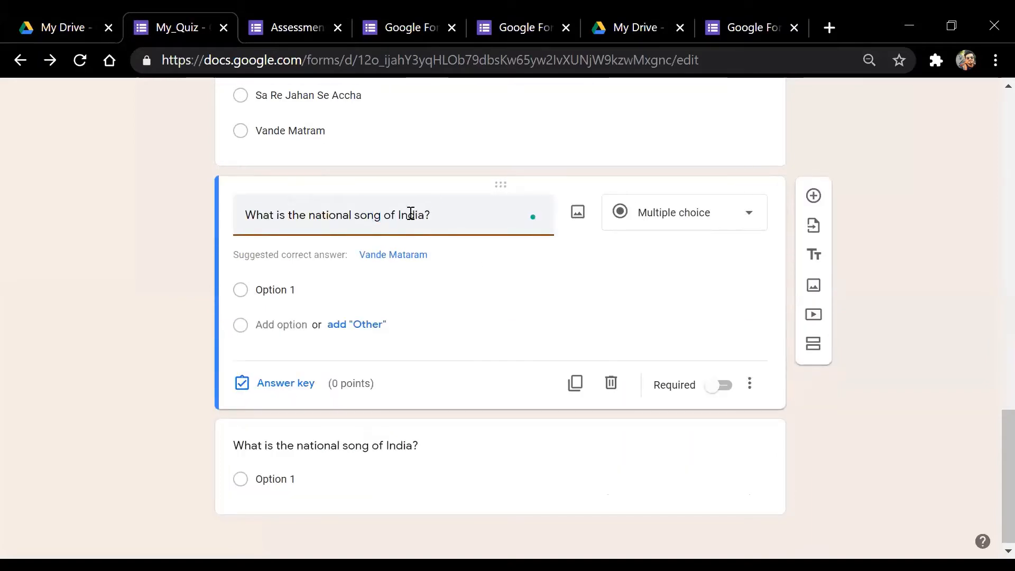
pyautogui.press('BackSpace')
pyautogui.press('BackSpace')
pyautogui.press('BackSpace')
pyautogui.press('BackSpace')
pyautogui.write('a')
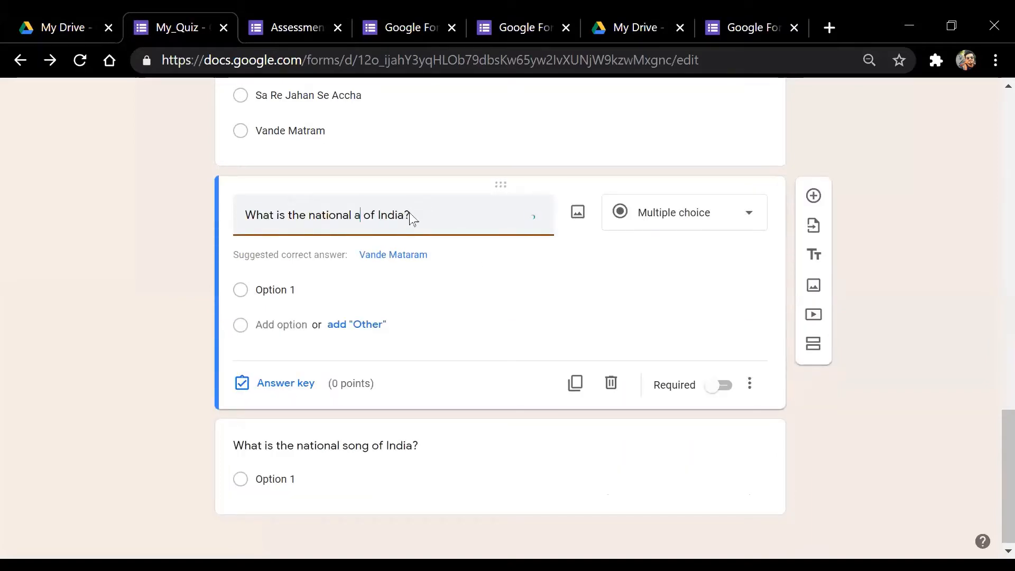
pyautogui.write('nthe')
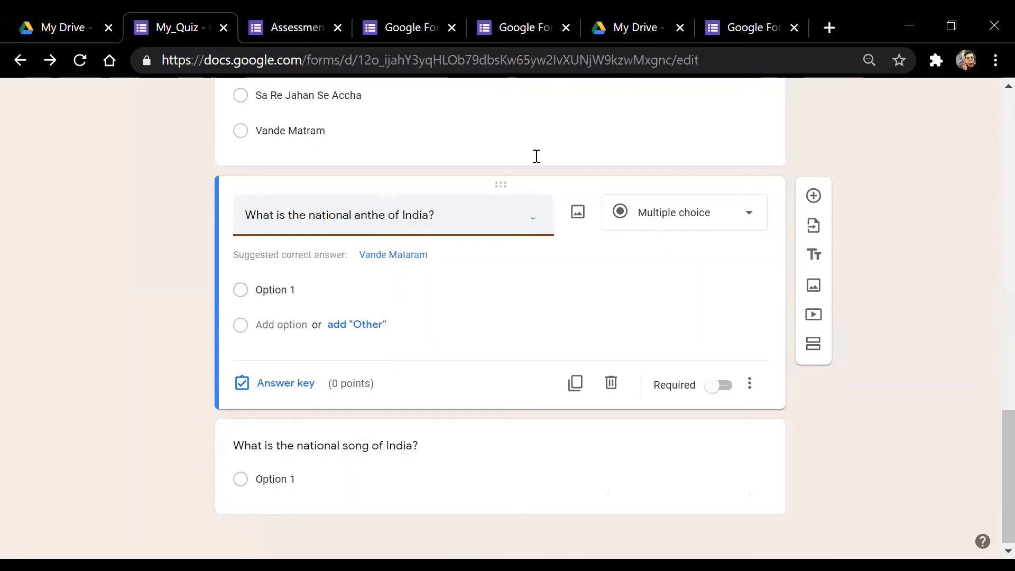
pyautogui.write('m')
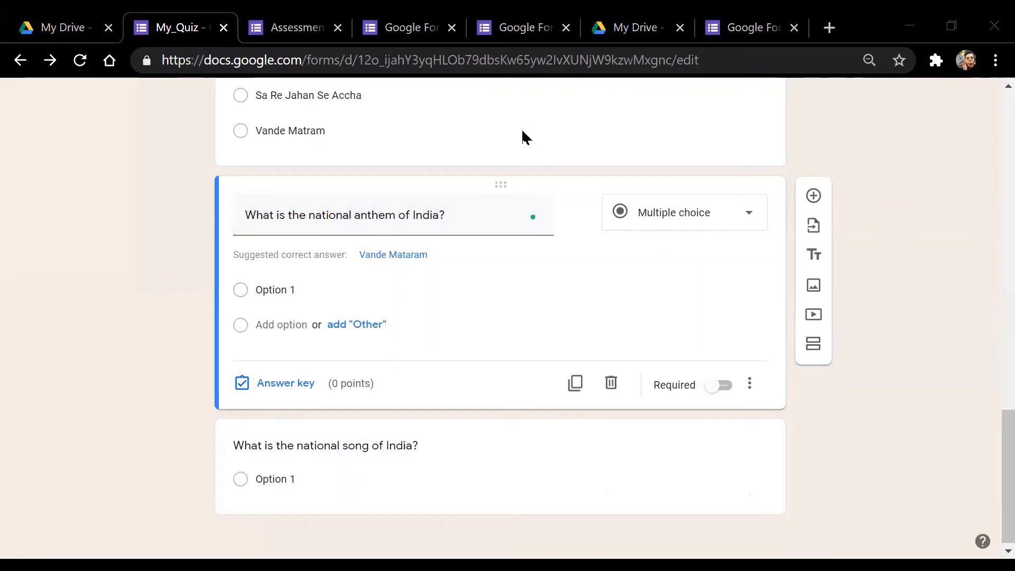
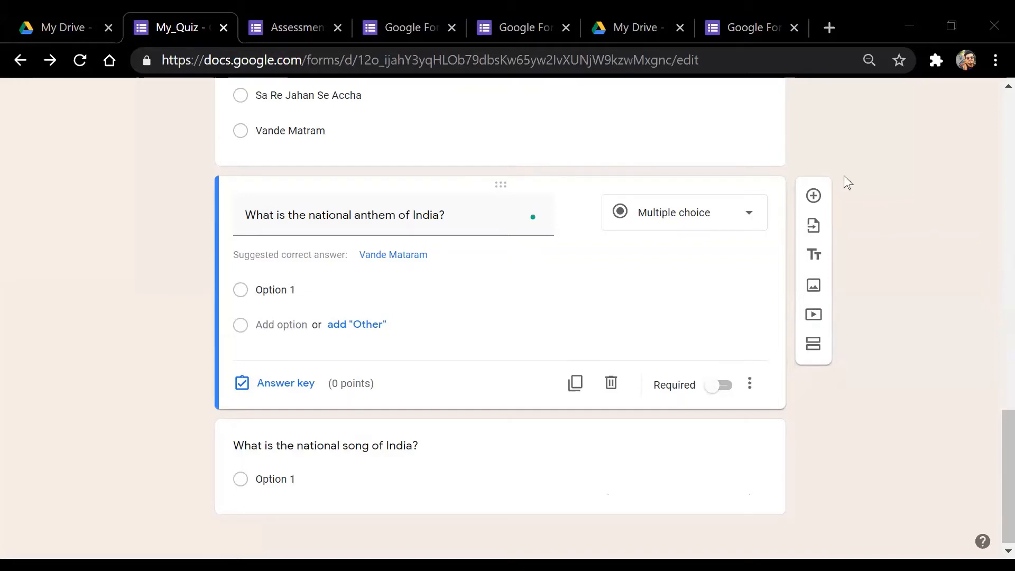
# Set the anthem question's choices to 'Jan Gan Man' and the suggested 'Vande Mataram', removing Option 1
pyautogui.click(452, 217)
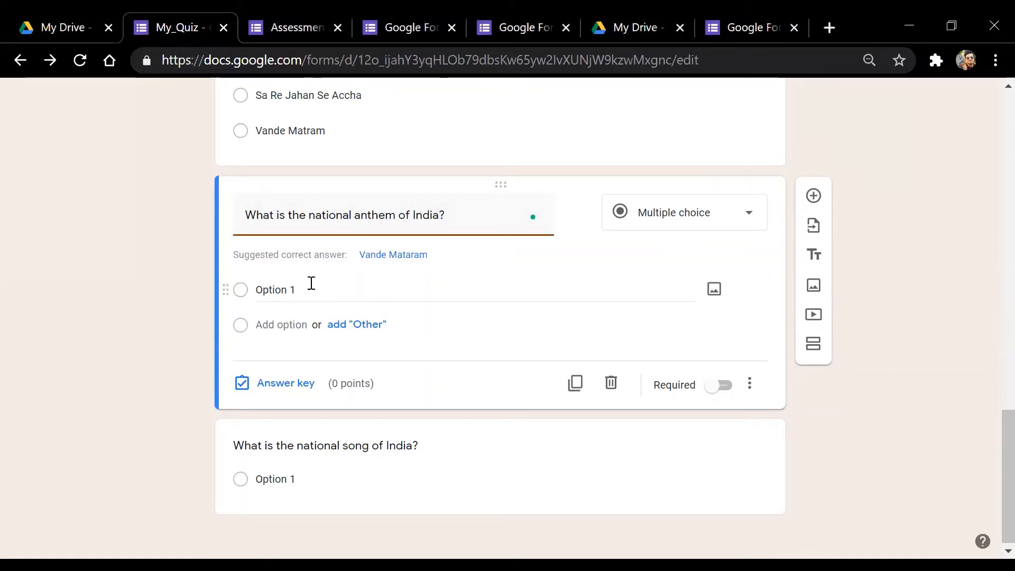
pyautogui.click(290, 290)
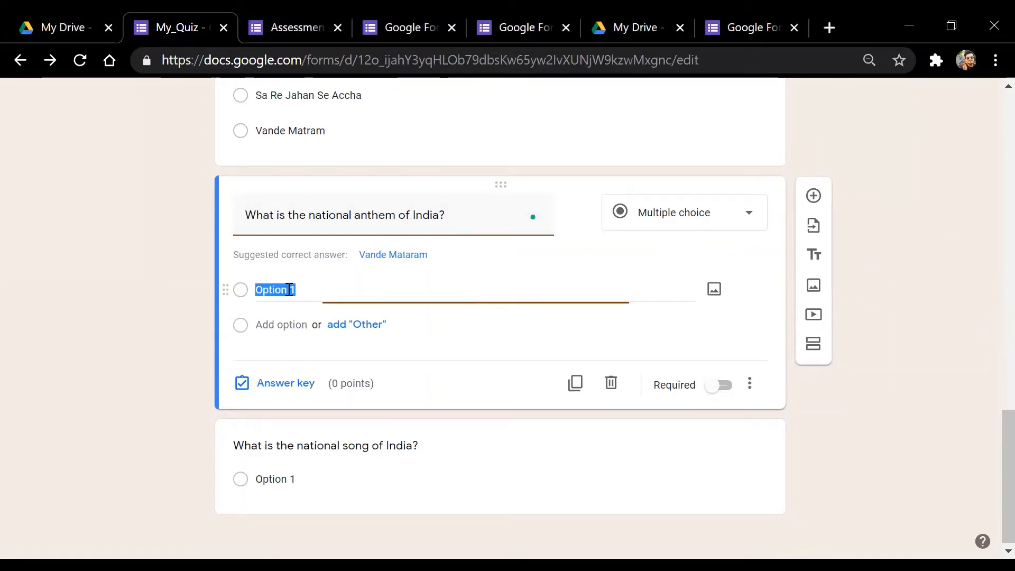
pyautogui.click(285, 324)
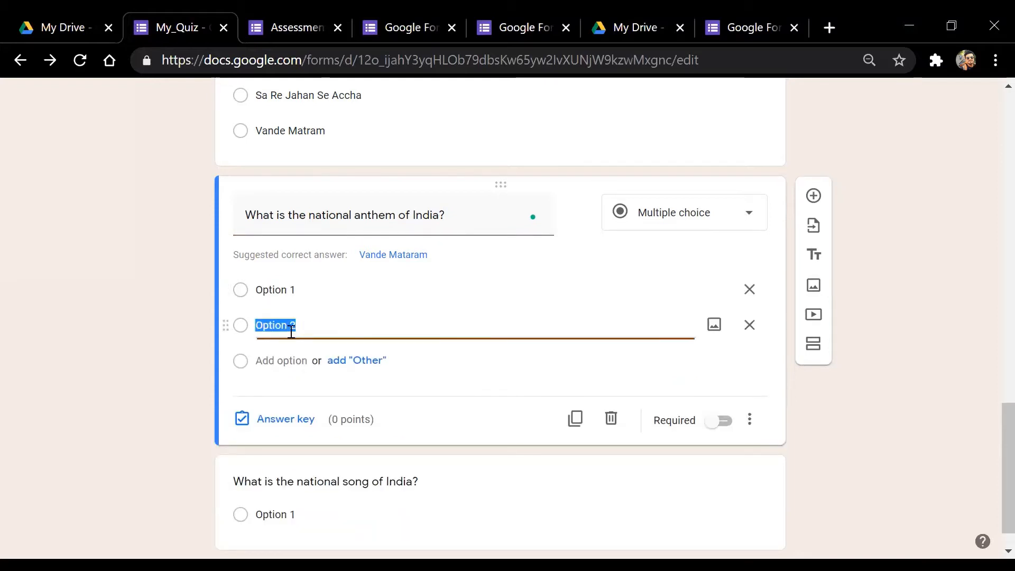
pyautogui.click(284, 359)
pyautogui.click(749, 361)
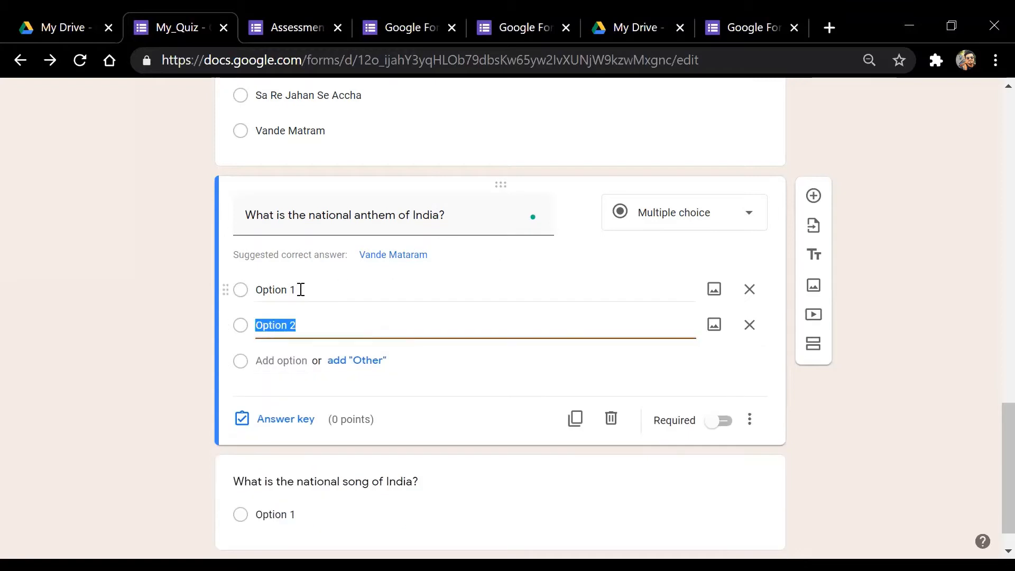
pyautogui.click(300, 290)
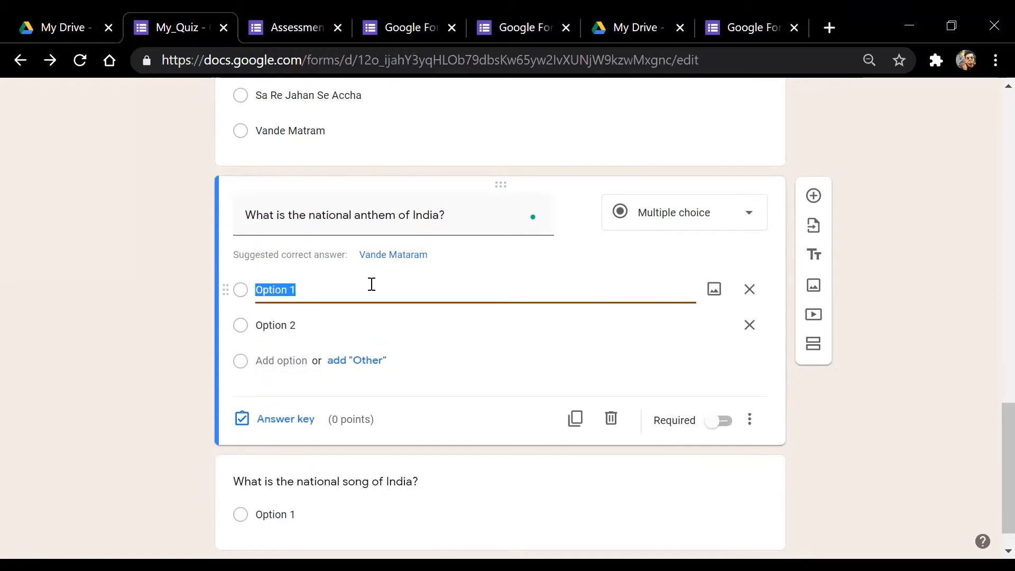
pyautogui.click(405, 256)
pyautogui.click(337, 295)
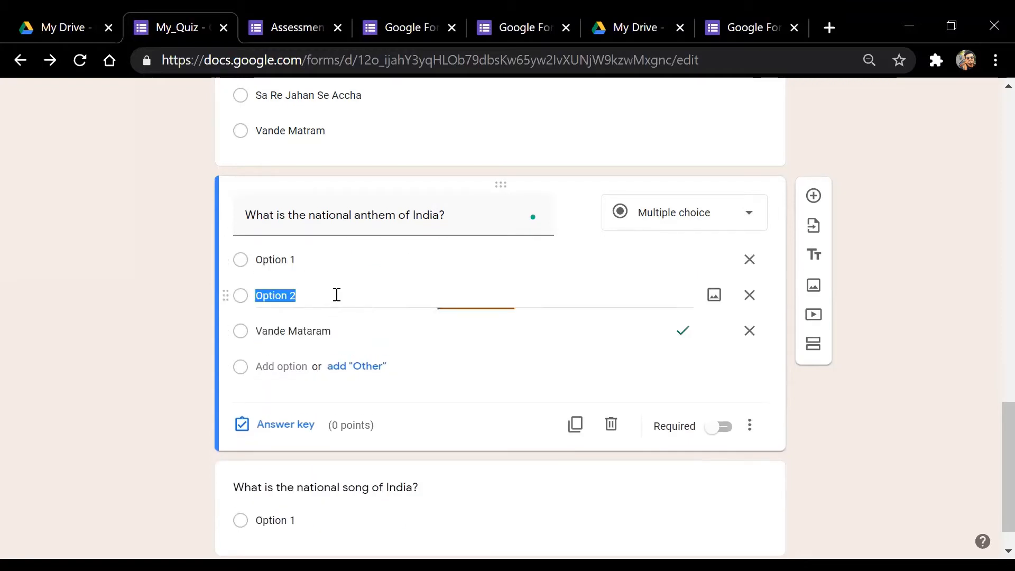
pyautogui.write('Jan Gan')
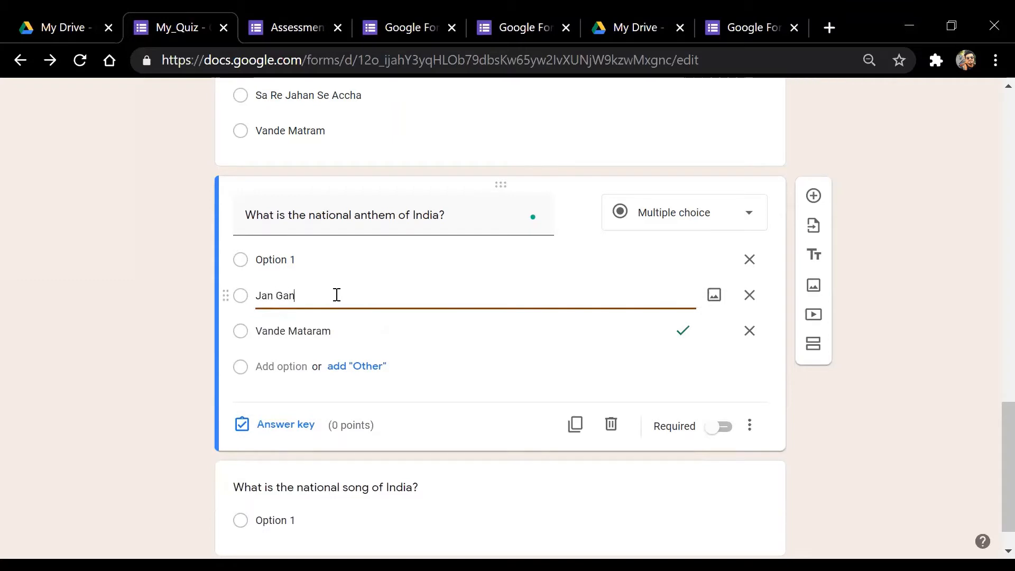
pyautogui.write(' Man')
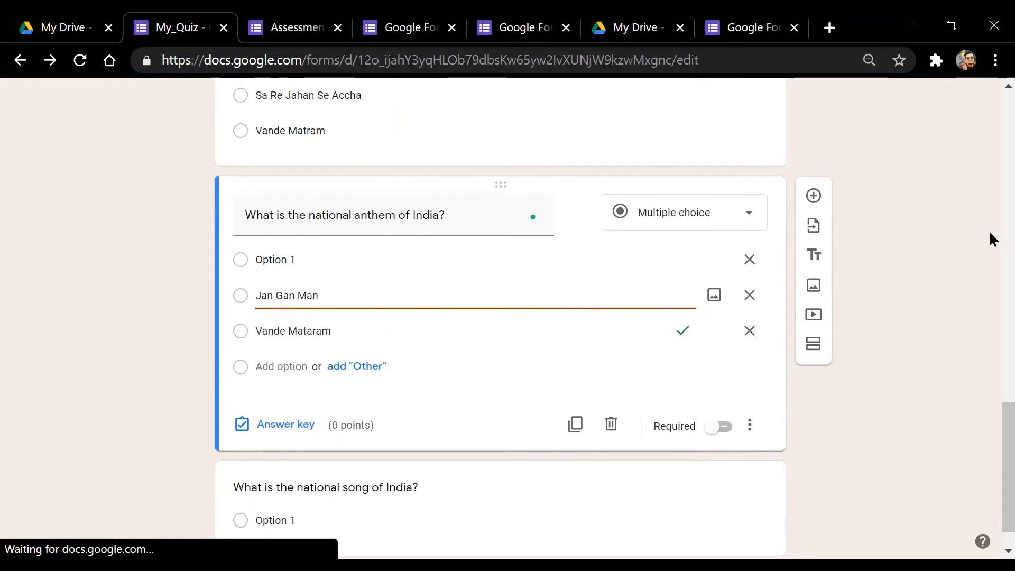
pyautogui.click(750, 259)
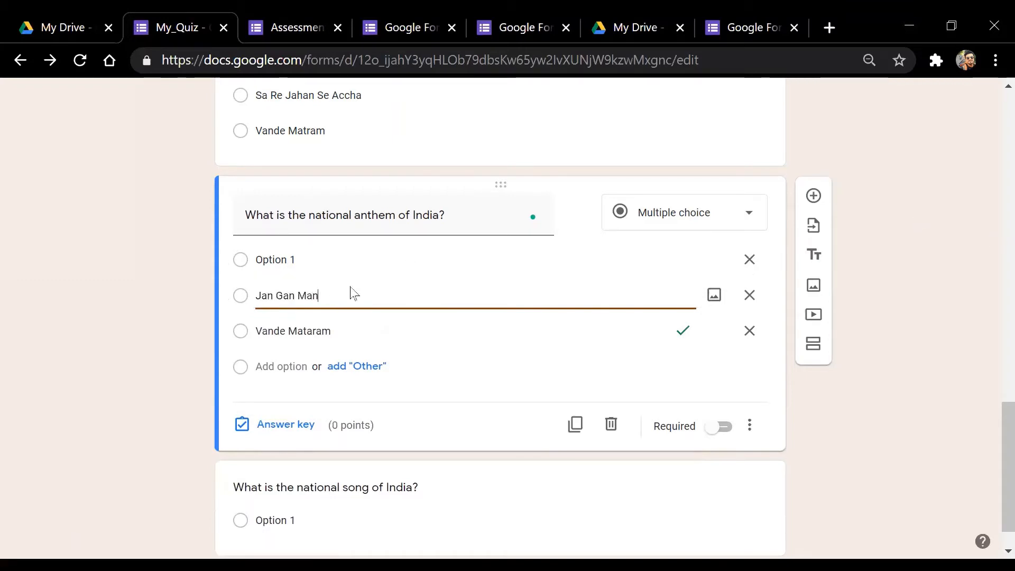
pyautogui.click(366, 331)
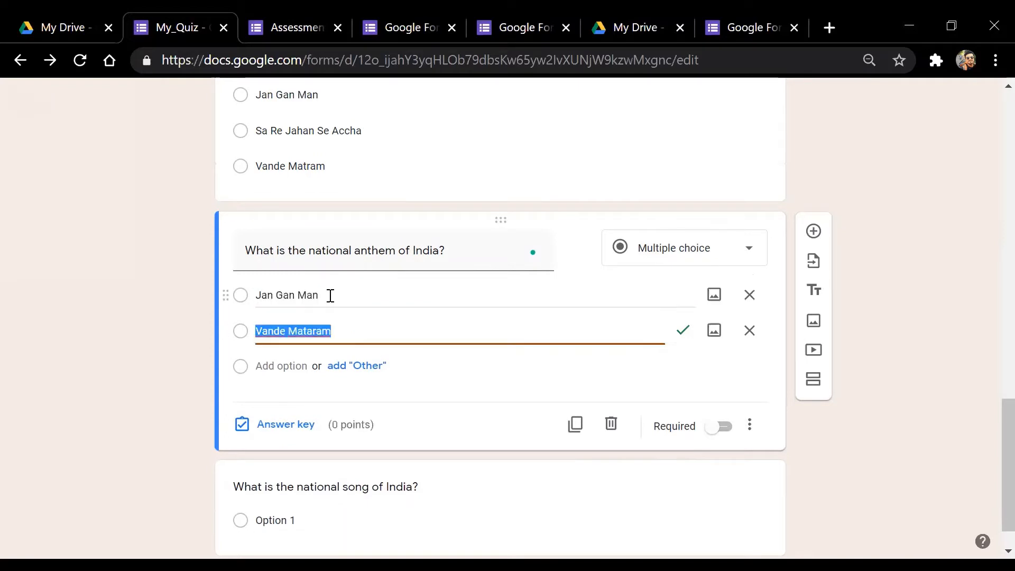
pyautogui.click(252, 301)
# In the answer key, mark Jan Gan Man as correct and worth 1 point
pyautogui.click(286, 425)
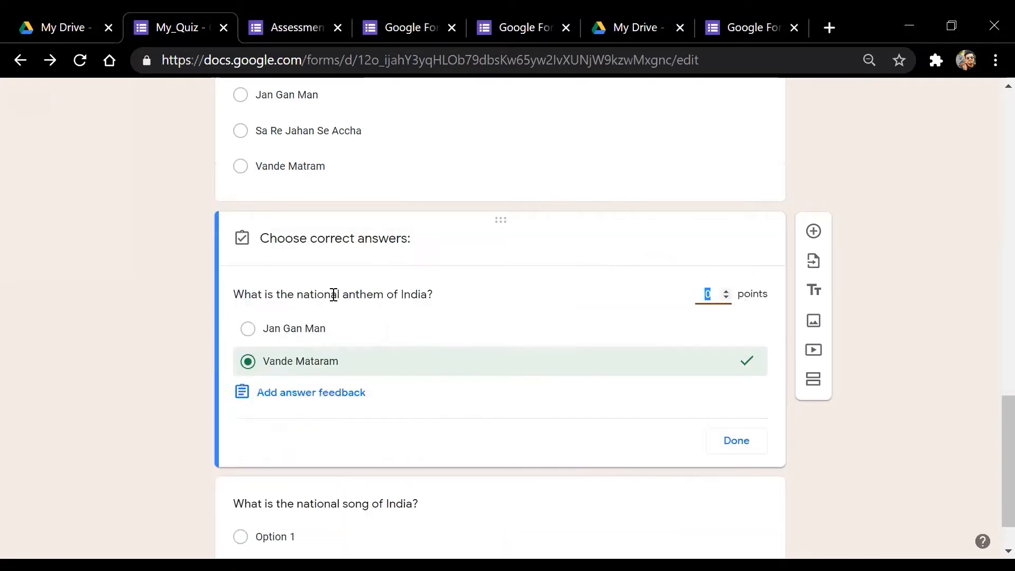
pyautogui.click(248, 329)
pyautogui.click(268, 361)
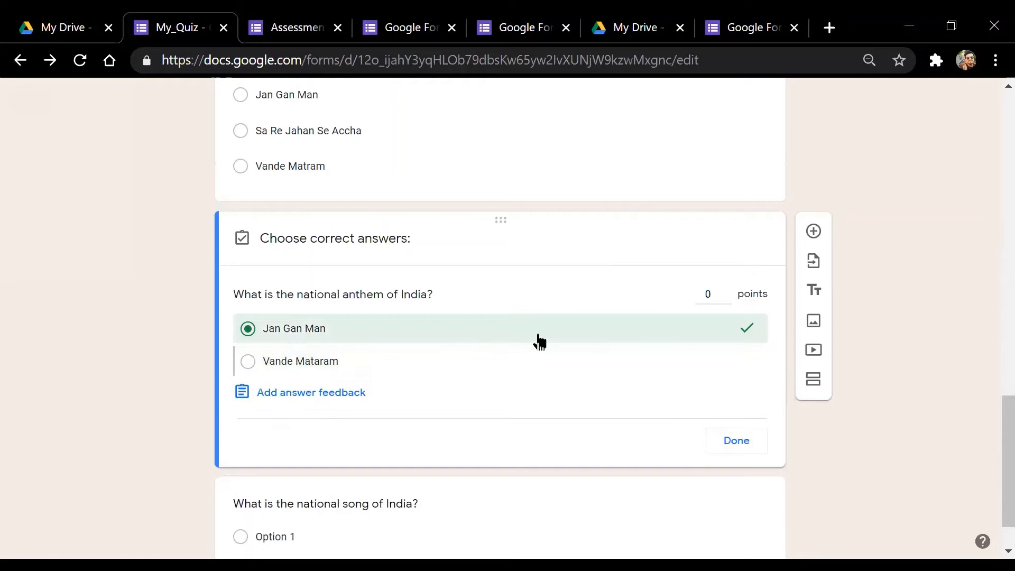
pyautogui.click(725, 292)
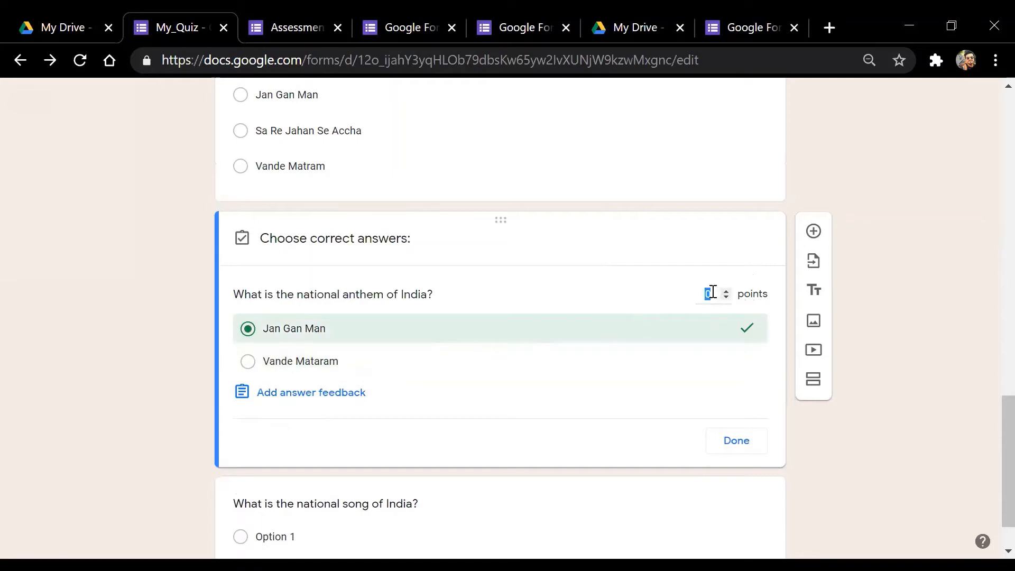
pyautogui.click(737, 441)
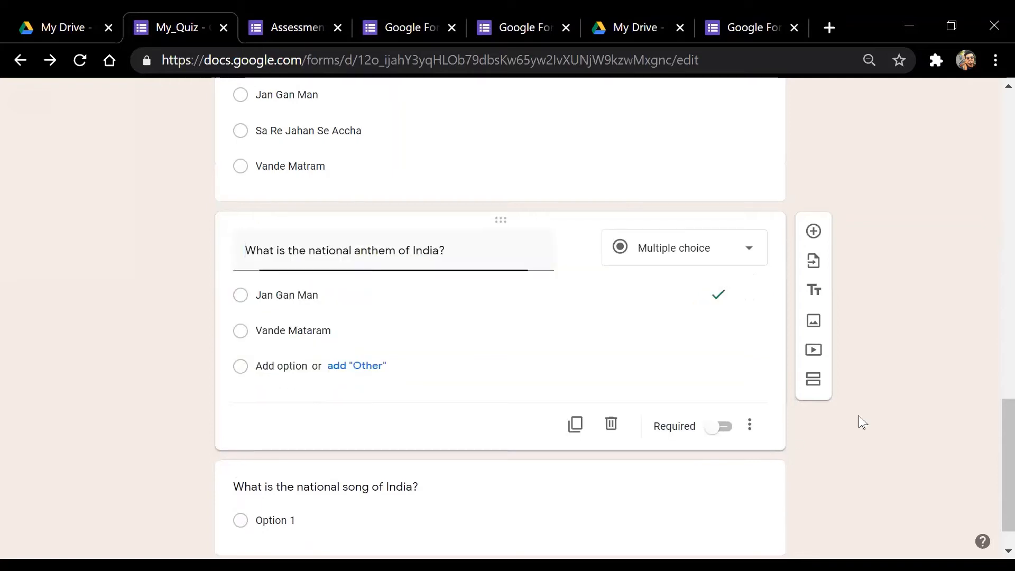
# Switch on Required for the anthem question
pyautogui.click(719, 428)
pyautogui.scroll(3, 990, 420)
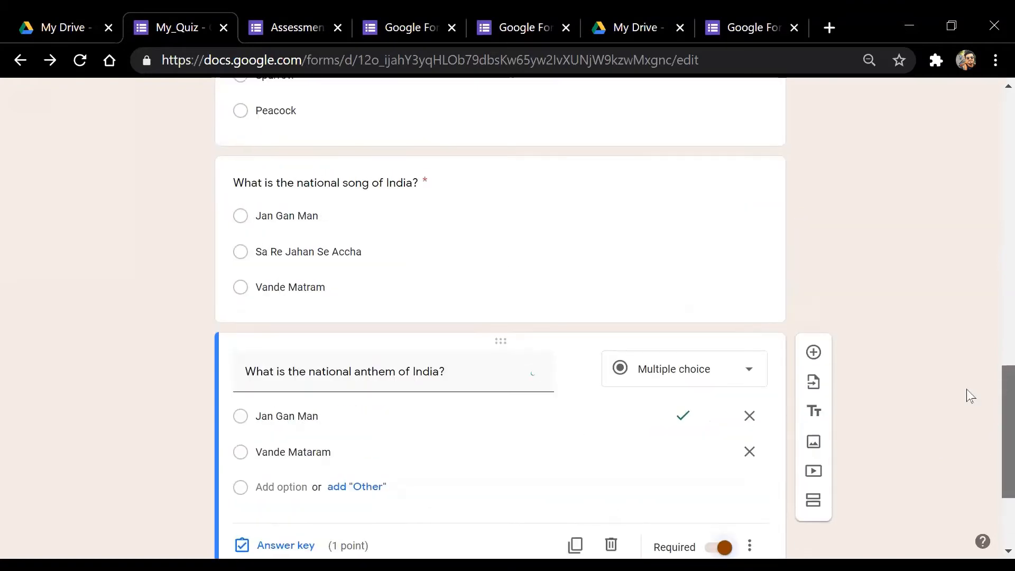
pyautogui.click(535, 270)
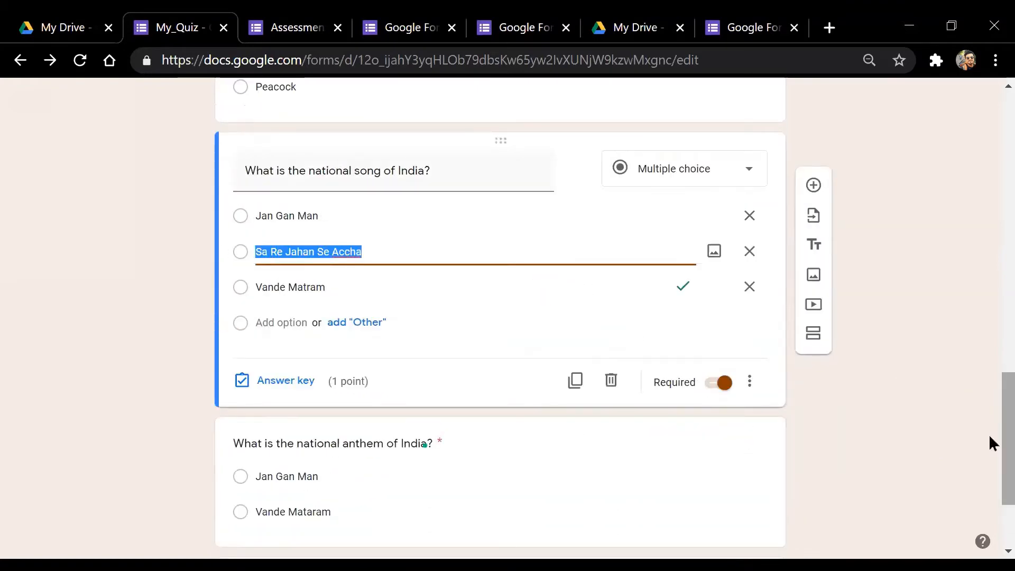
pyautogui.scroll(-3, 993, 444)
# Replace 'song' with 'game' in the last question's title
pyautogui.click(401, 447)
pyautogui.click(382, 380)
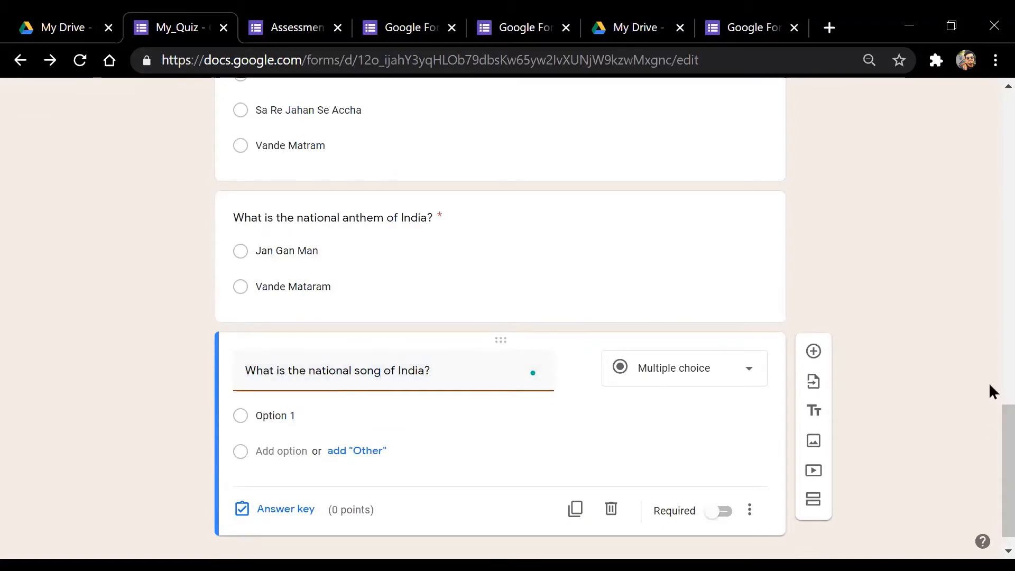
pyautogui.press('BackSpace')
pyautogui.press('BackSpace')
pyautogui.press('BackSpace')
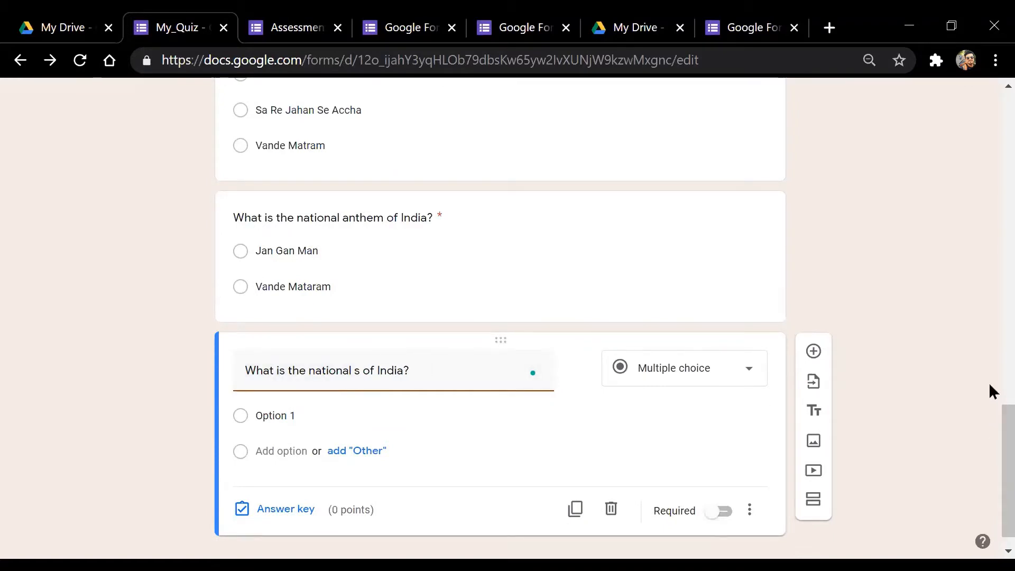
pyautogui.press('BackSpace')
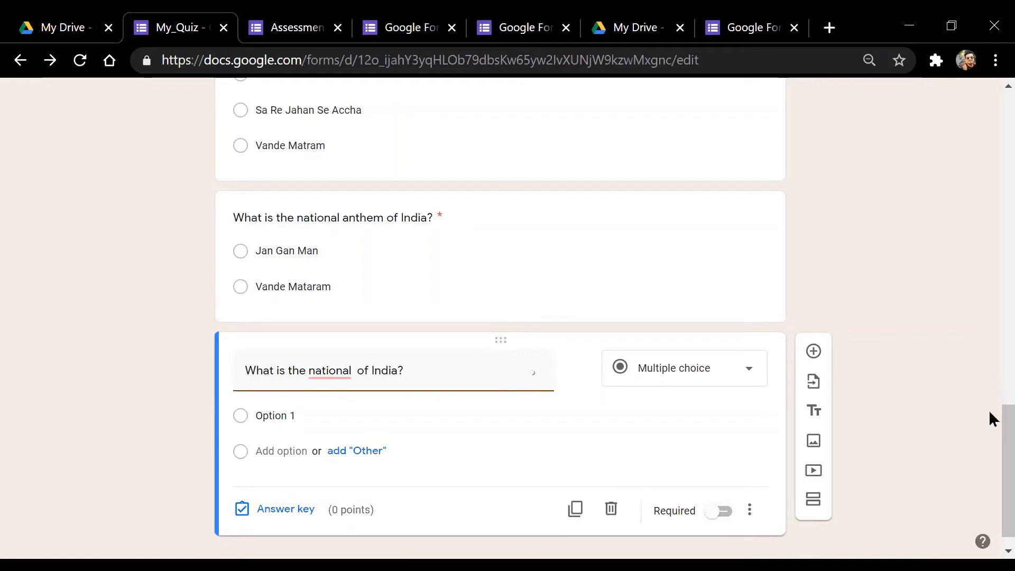
pyautogui.write('ga')
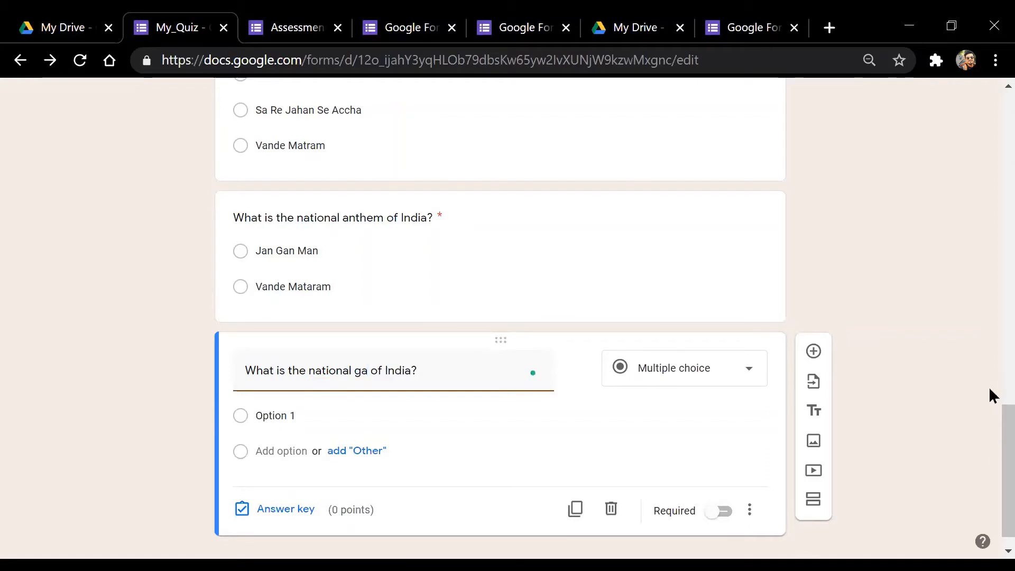
pyautogui.write('me')
# Check that the question type remains Multiple choice
pyautogui.scroll(-1, 531, 424)
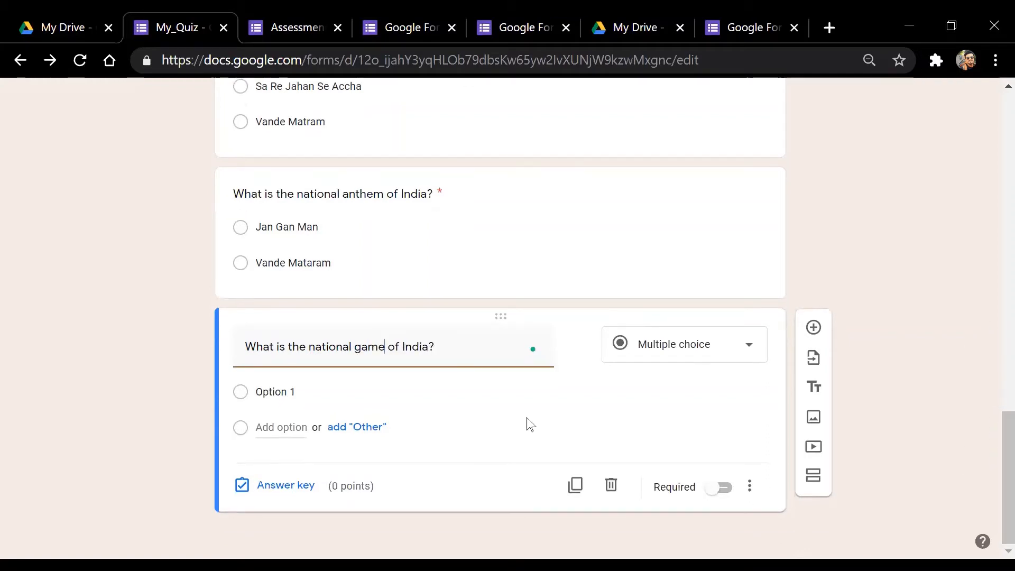
pyautogui.click(683, 350)
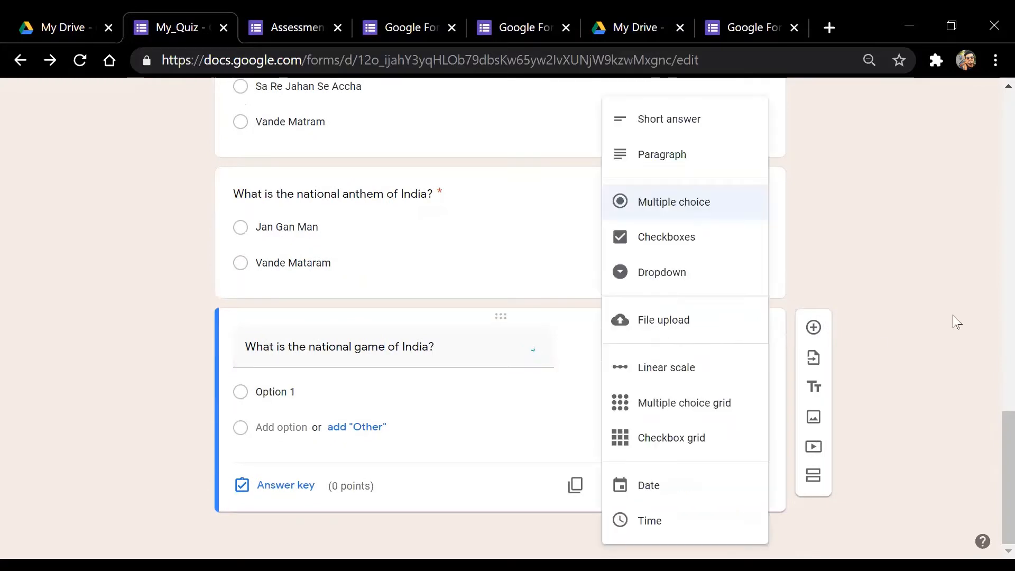
pyautogui.click(970, 317)
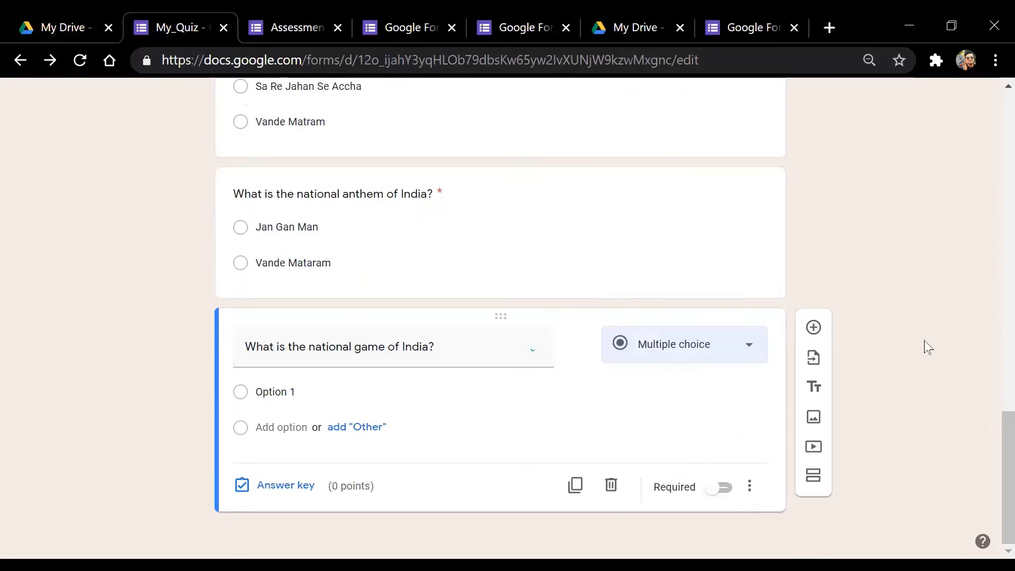
pyautogui.click(702, 358)
pyautogui.click(968, 322)
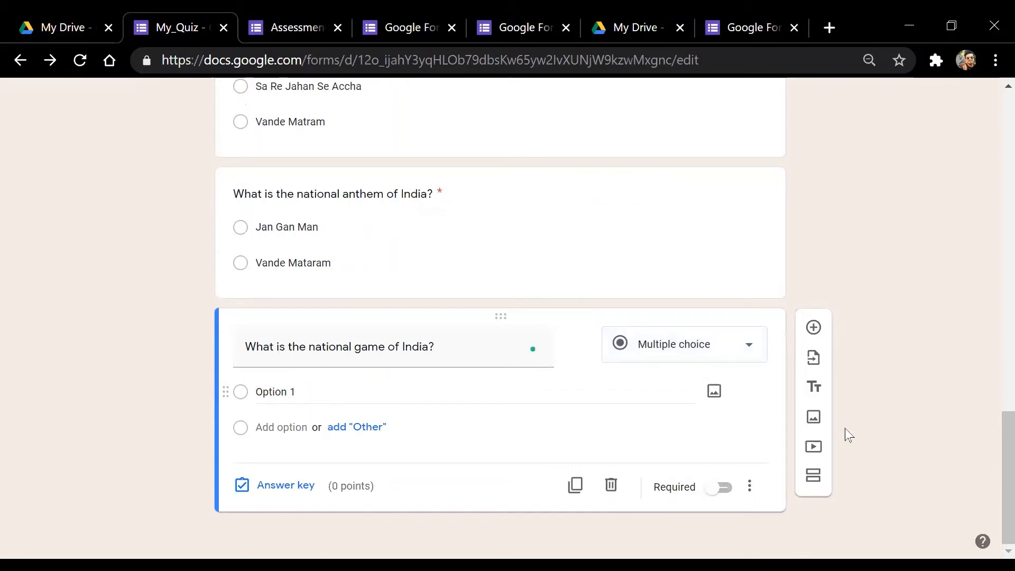
pyautogui.moveTo(991, 463); pyautogui.dragTo(986, 442)
# Enter Cricket, Football and Hockey as the national game question's choices
pyautogui.click(437, 361)
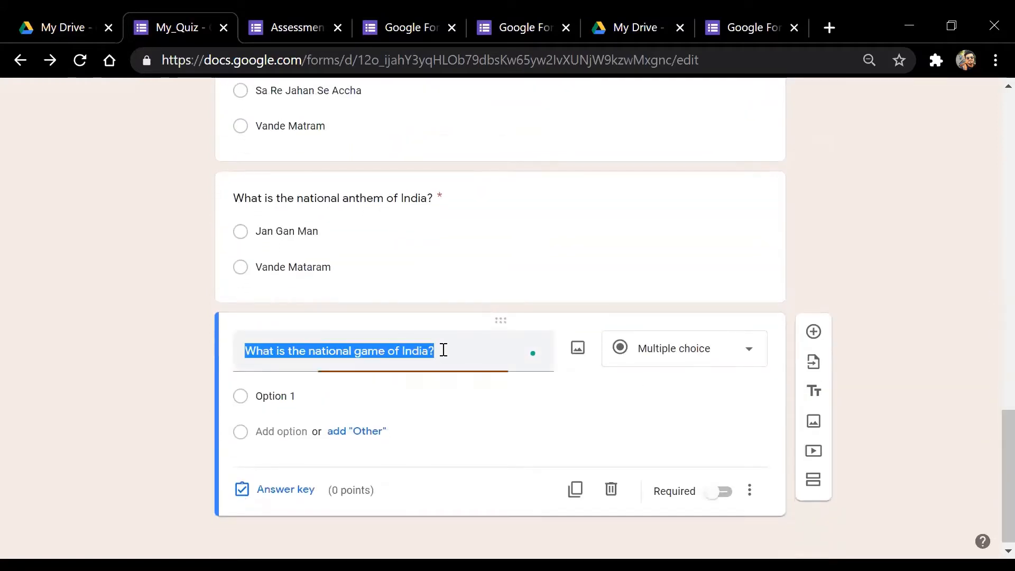
pyautogui.click(460, 354)
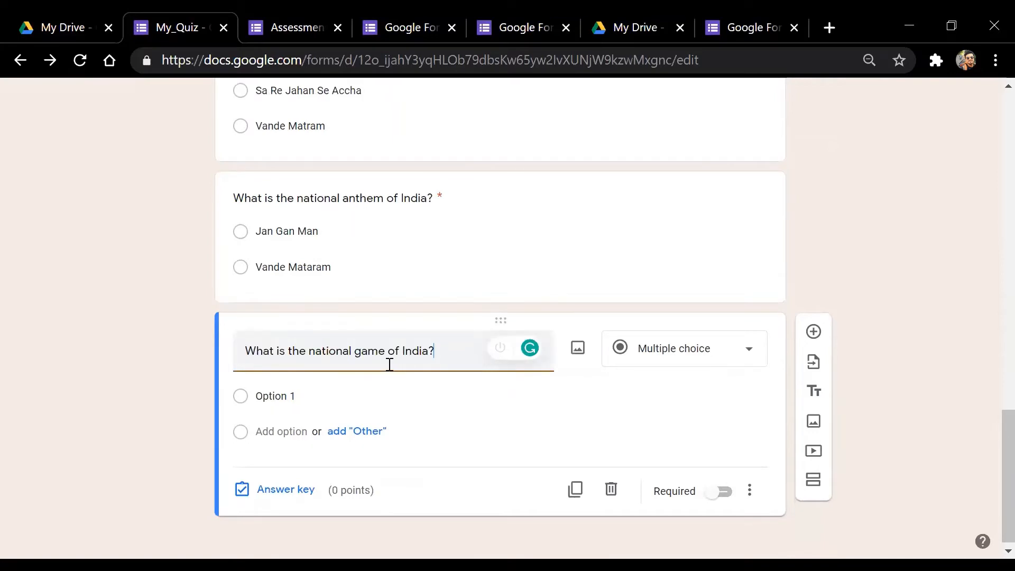
pyautogui.click(301, 399)
pyautogui.write('C')
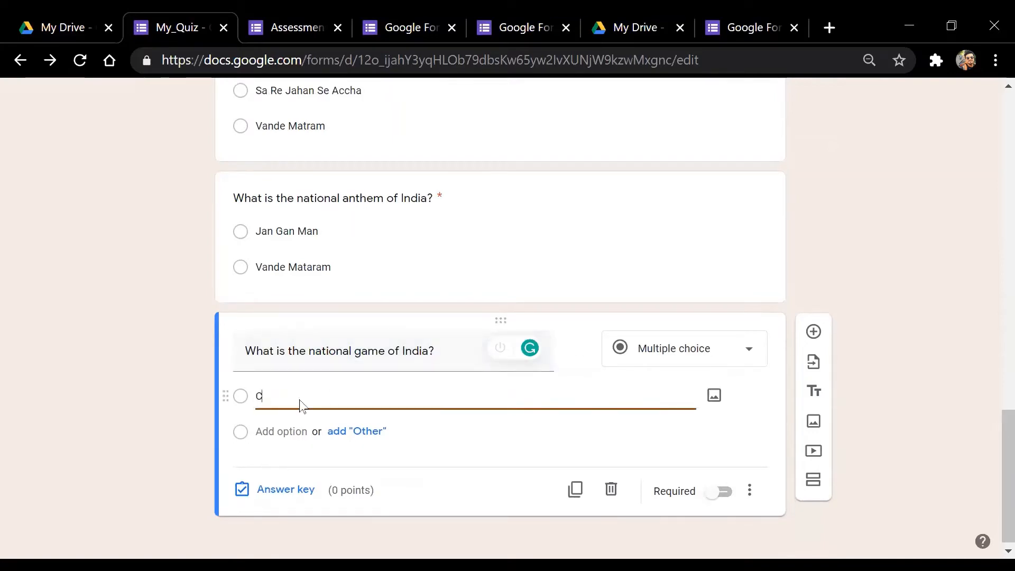
pyautogui.write('ricket')
pyautogui.click(283, 431)
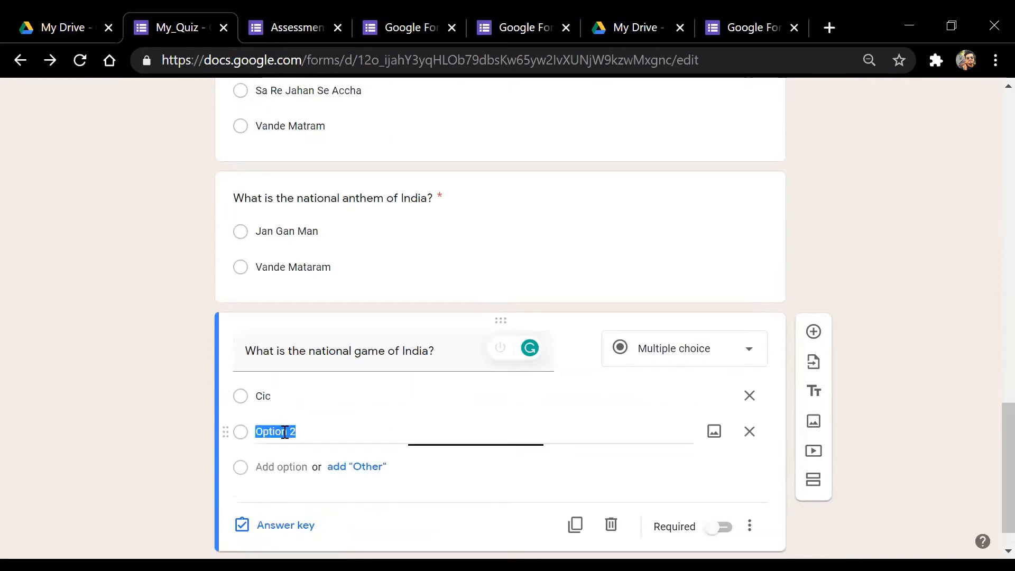
pyautogui.write('Football')
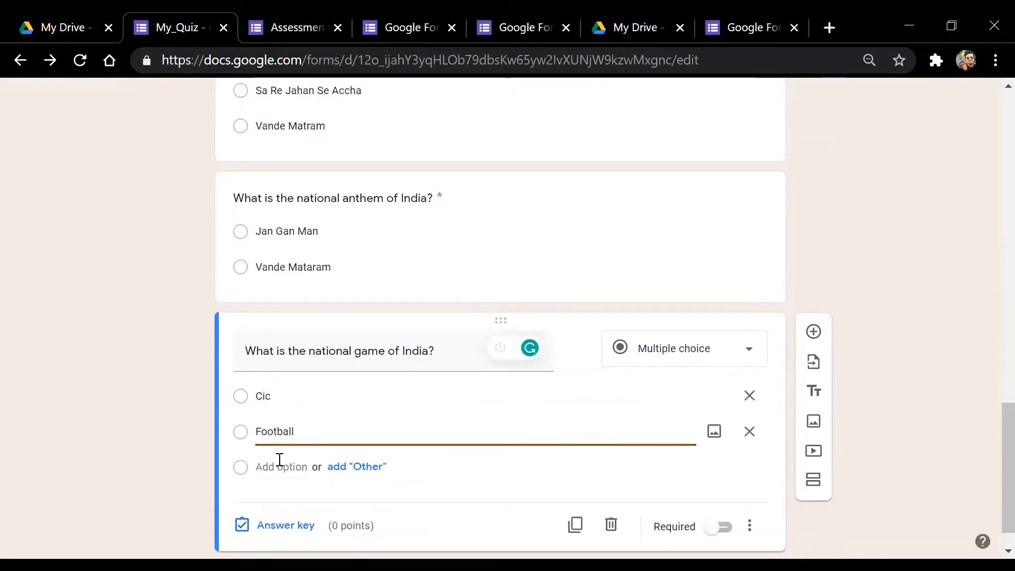
pyautogui.click(279, 467)
pyautogui.write('Hovkey')
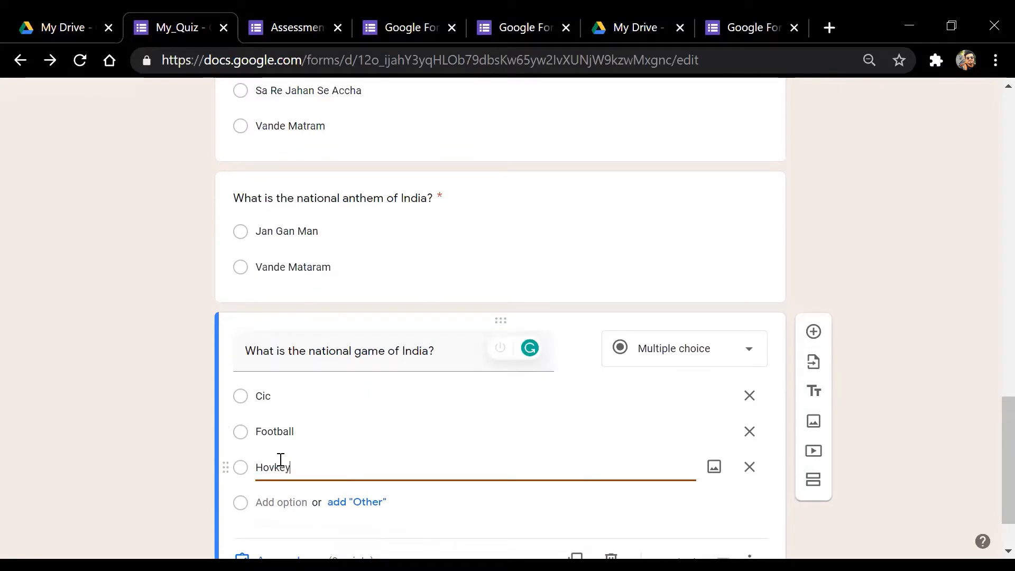
# Fix the typos so the choices read 'Hockey' and 'Cricket' correctly
pyautogui.click(274, 467)
pyautogui.press('BackSpace')
pyautogui.write('c')
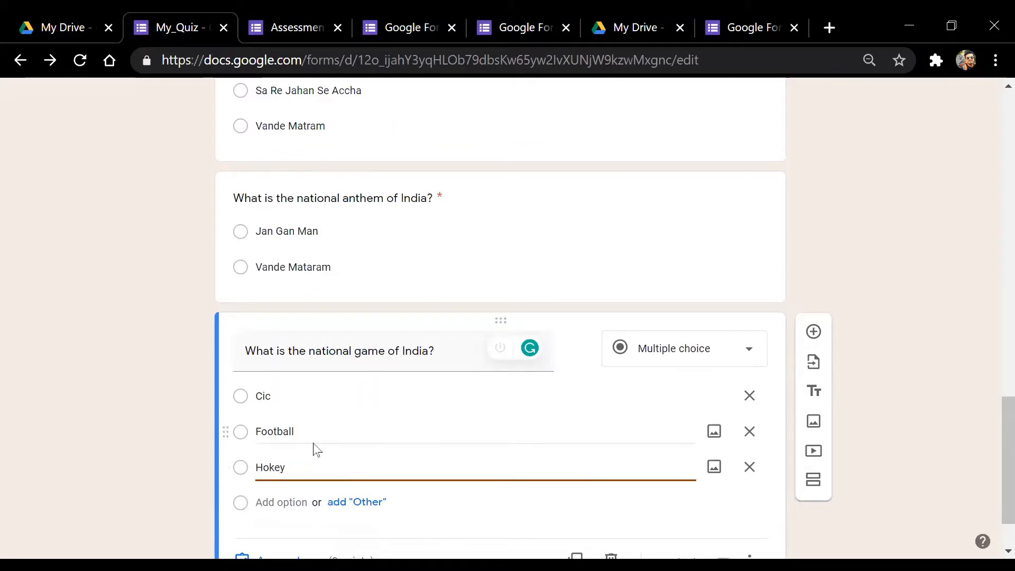
pyautogui.click(288, 396)
pyautogui.write('C')
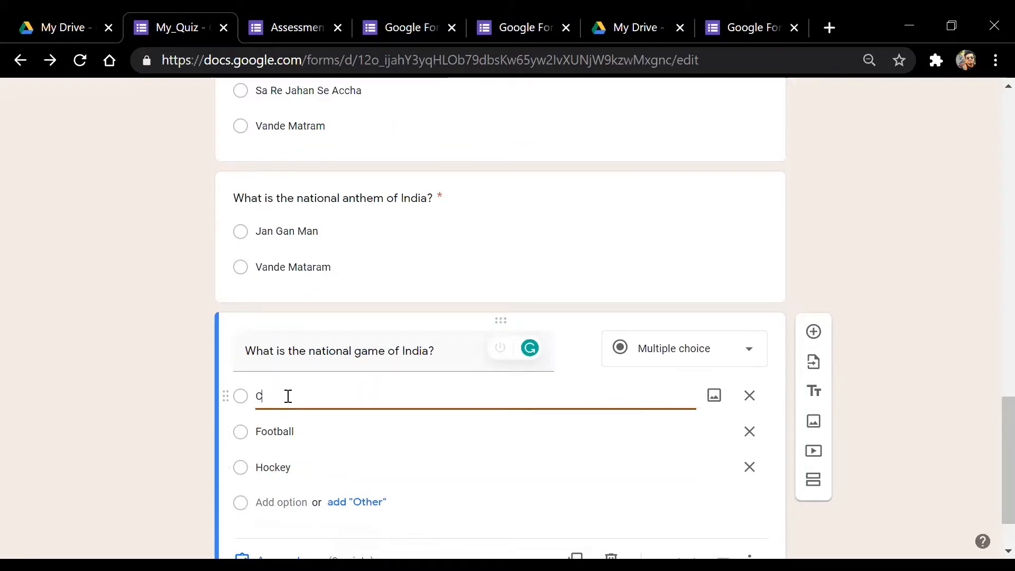
pyautogui.write('ricket')
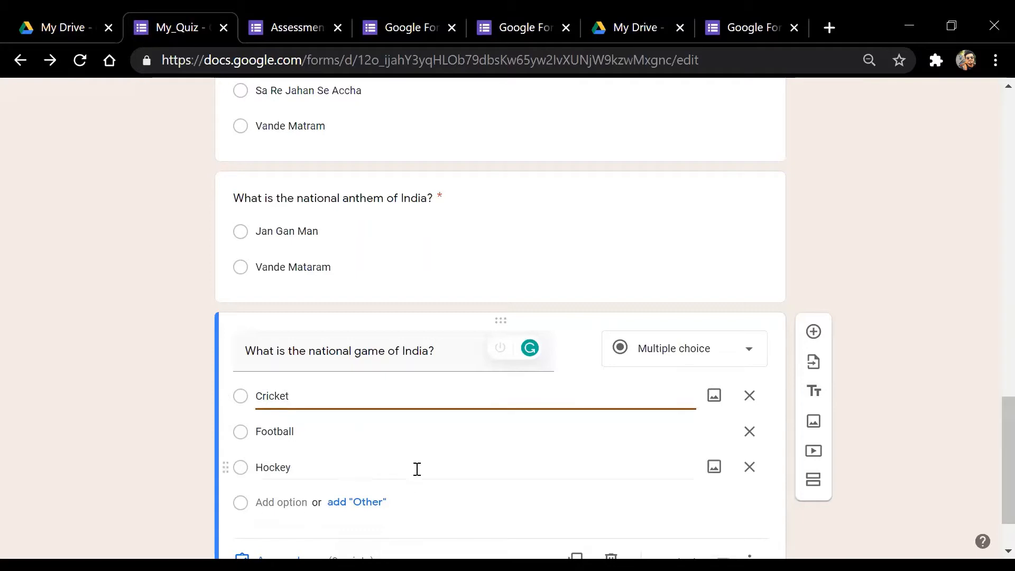
pyautogui.scroll(-2, 956, 466)
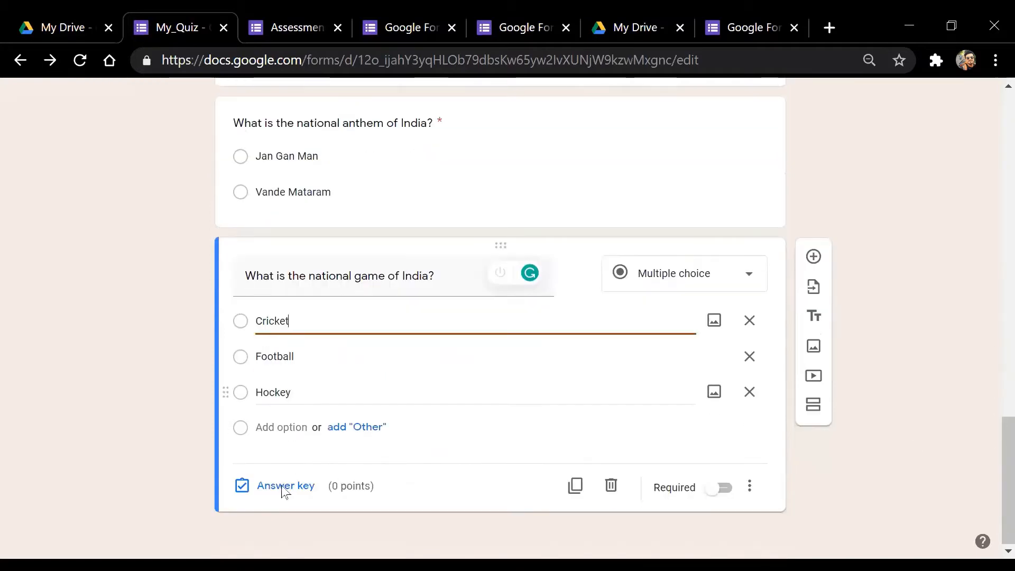
pyautogui.click(283, 514)
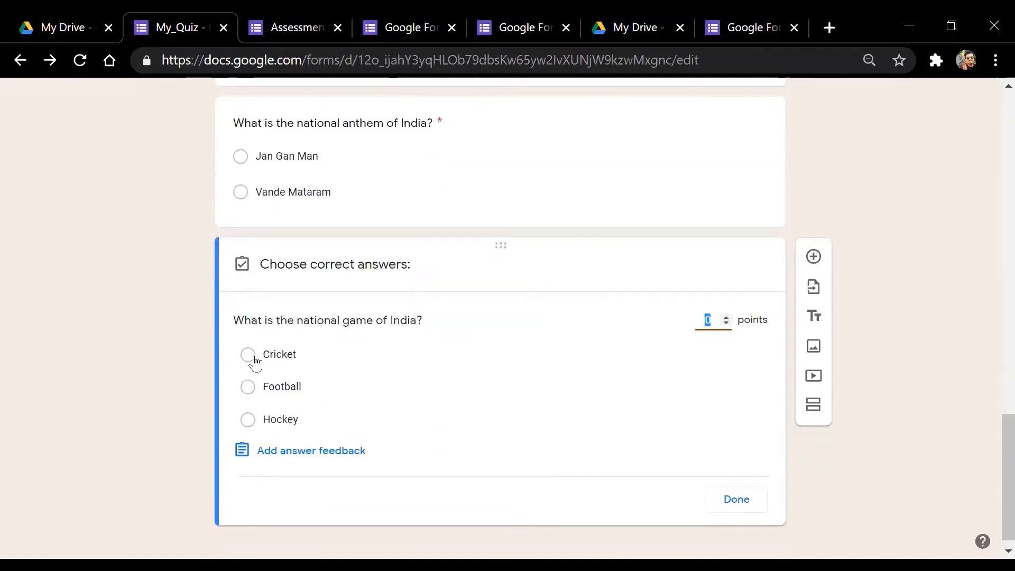
# In the answer key, mark Hockey as the correct answer
pyautogui.click(247, 391)
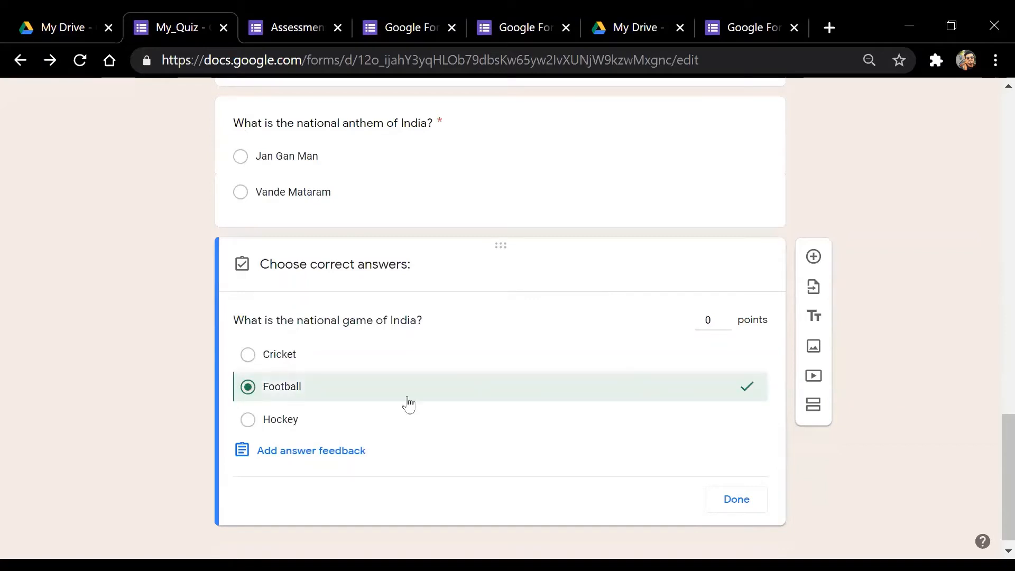
pyautogui.click(269, 421)
pyautogui.click(383, 394)
# Give the question 1 point and switch on Required
pyautogui.click(708, 320)
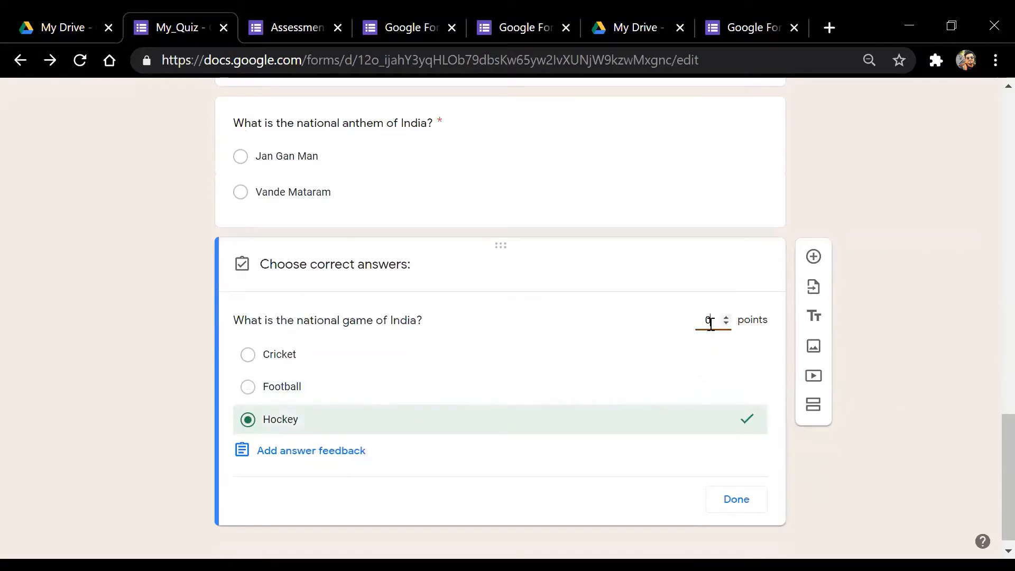
pyautogui.write('1')
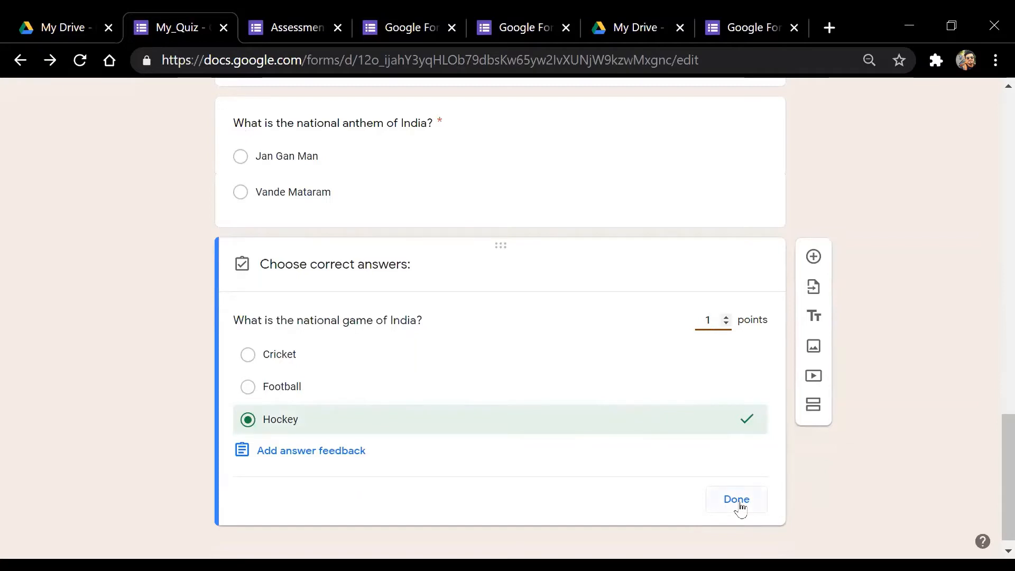
pyautogui.click(736, 499)
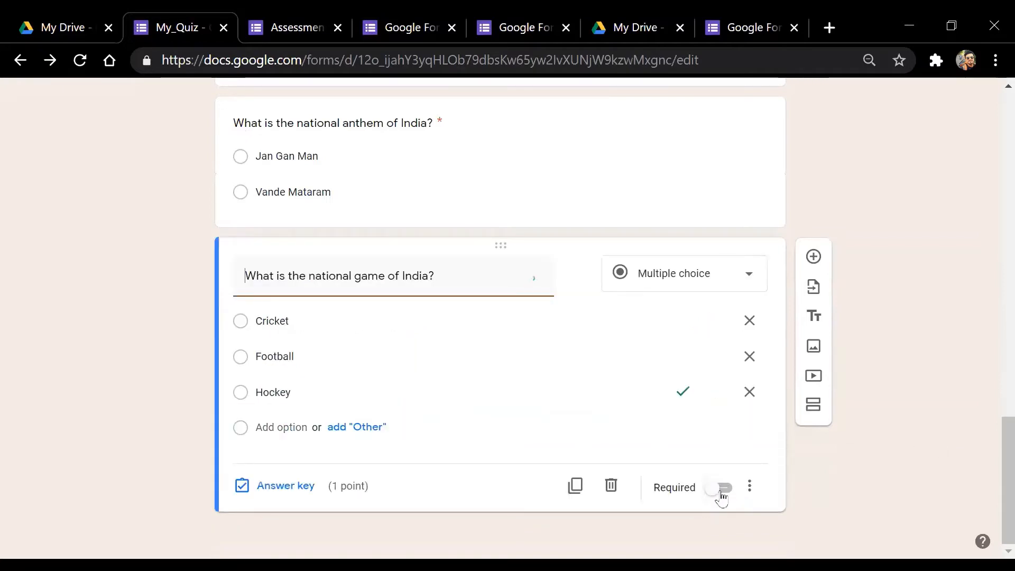
pyautogui.click(722, 493)
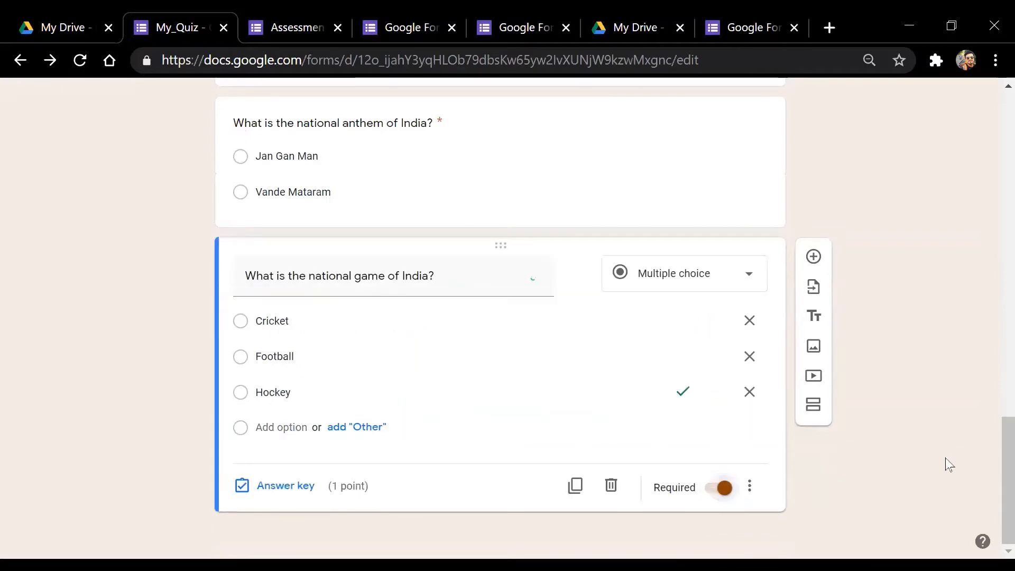
# Insert a question titled 'Who has been President of India?' with Option 1 through Option 4
pyautogui.click(813, 257)
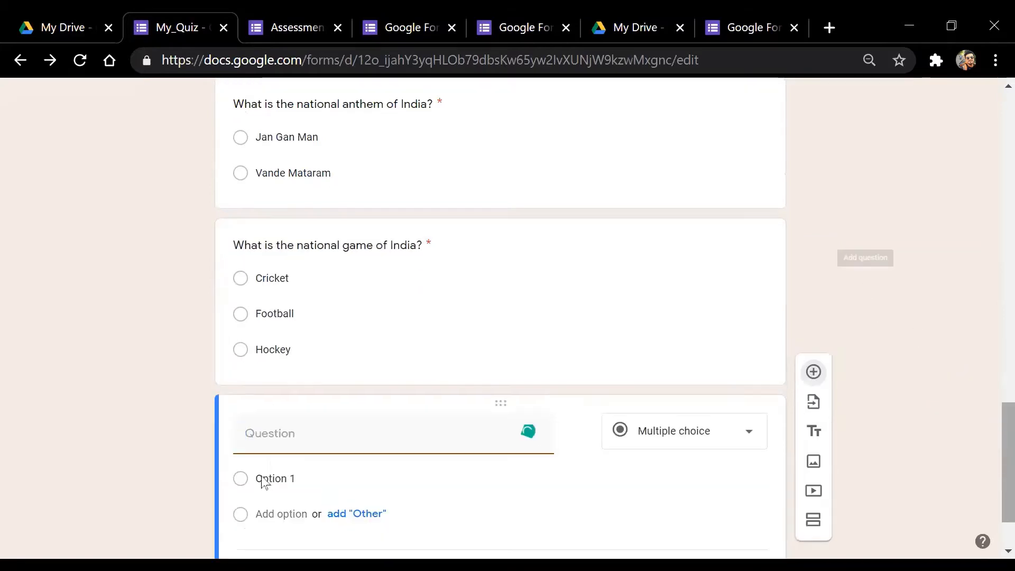
pyautogui.scroll(-2, 992, 451)
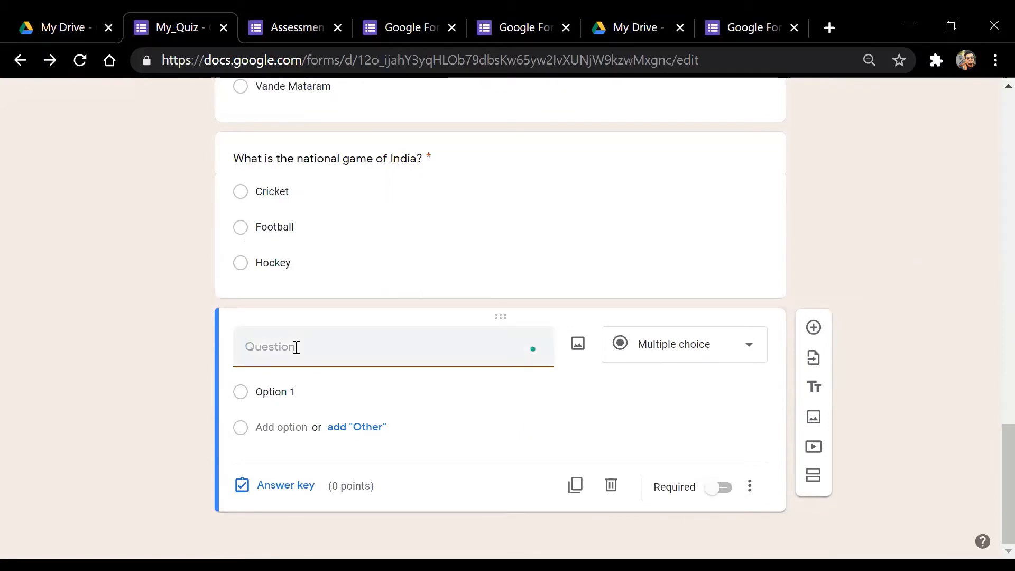
pyautogui.write('Who')
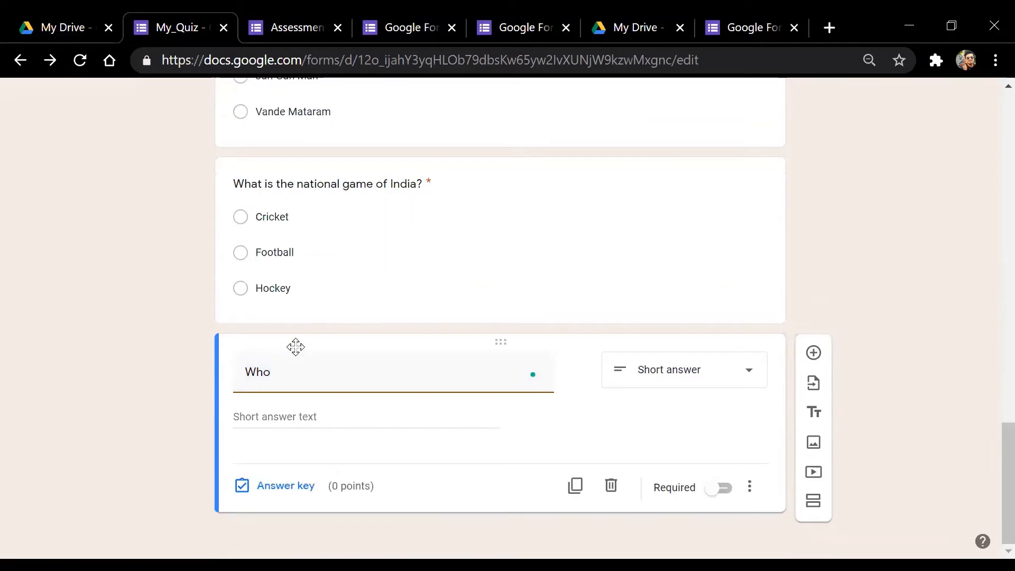
pyautogui.write(' has bee')
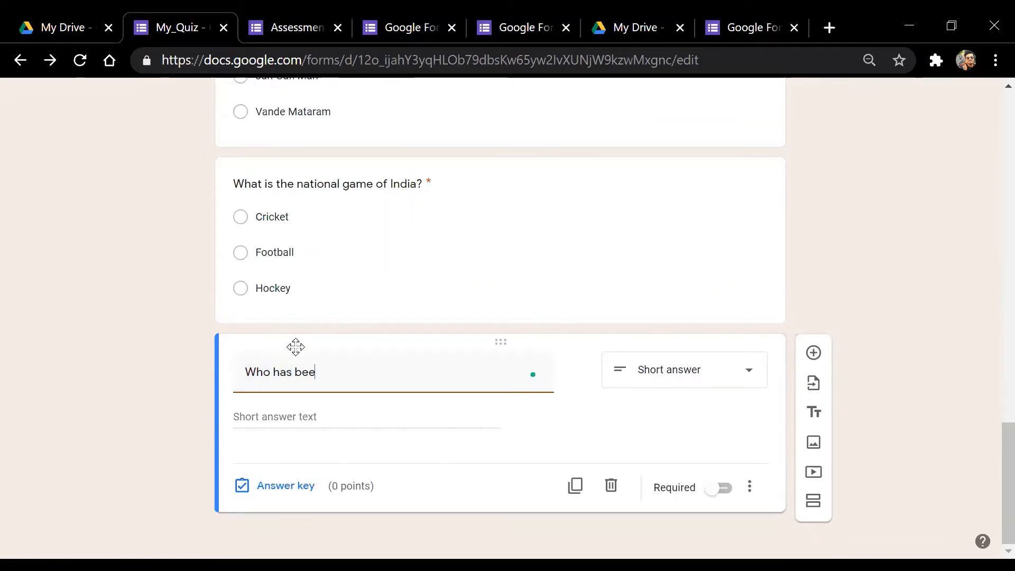
pyautogui.write('n President of India')
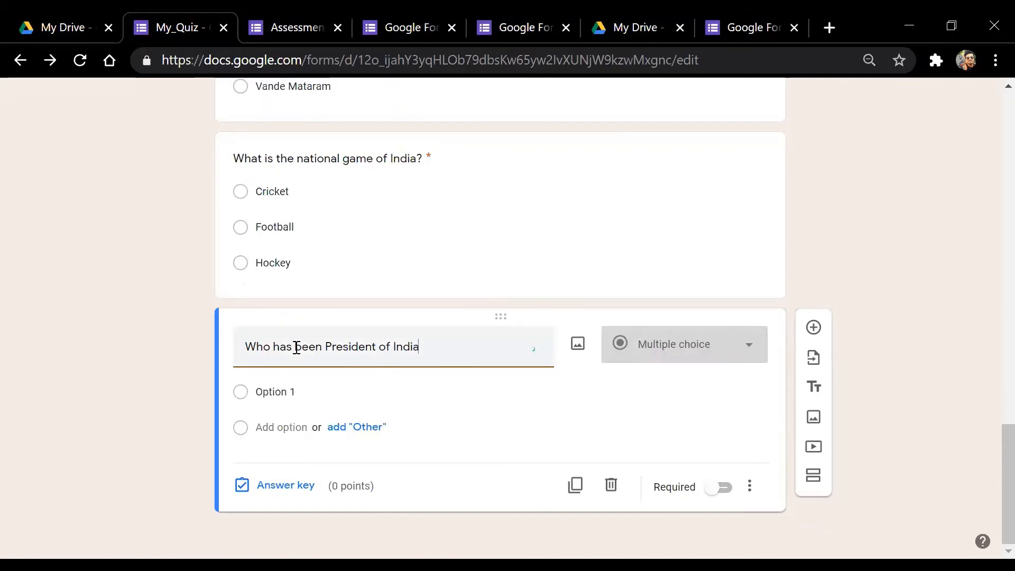
pyautogui.write('?')
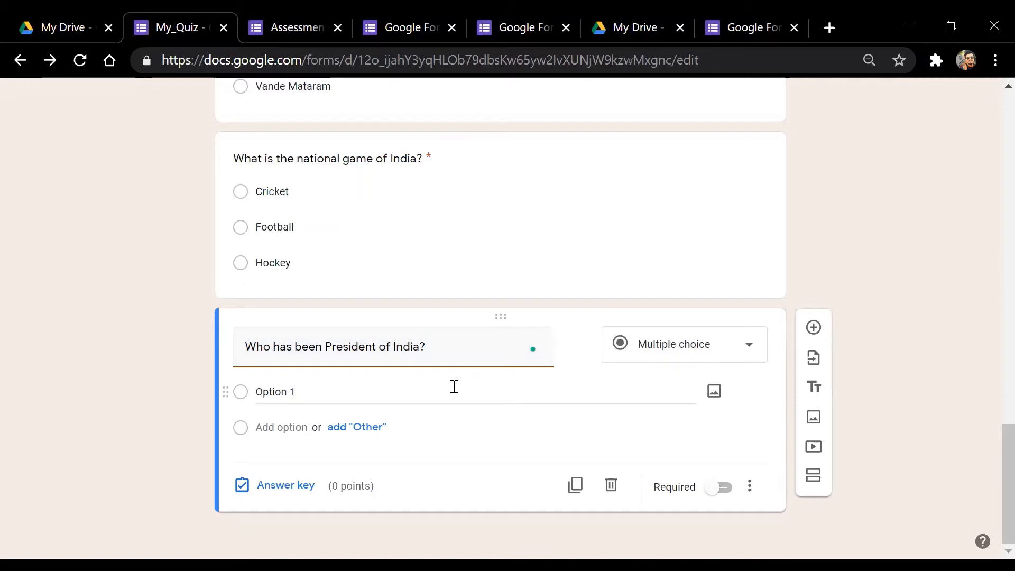
pyautogui.click(298, 397)
pyautogui.click(290, 429)
pyautogui.click(285, 461)
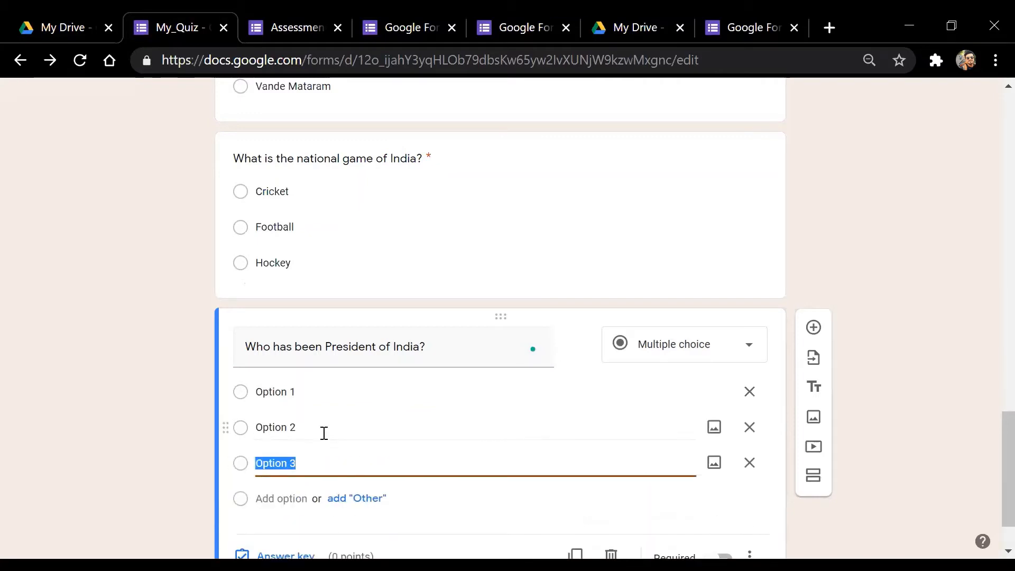
pyautogui.click(287, 498)
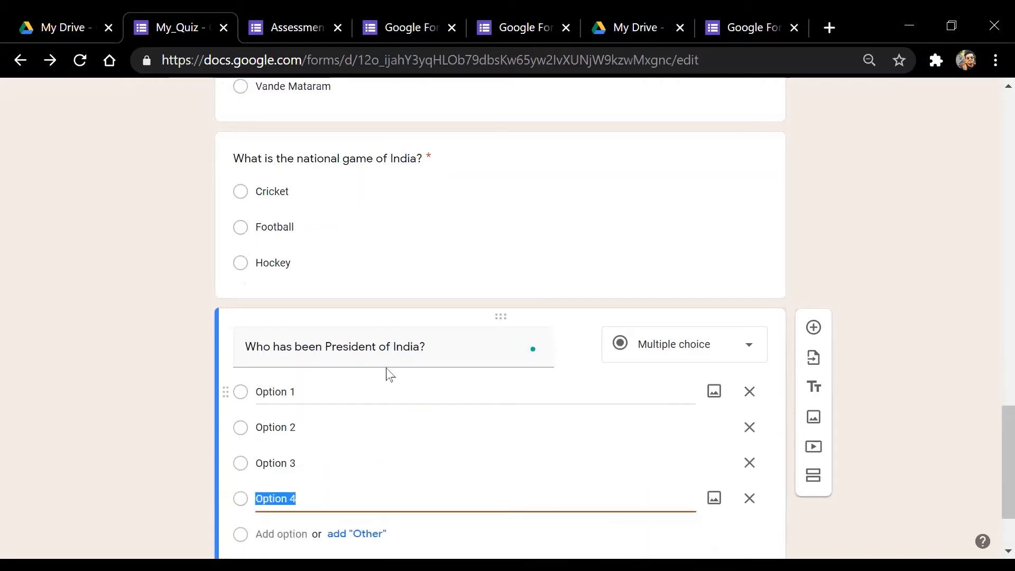
pyautogui.scroll(-2, 991, 423)
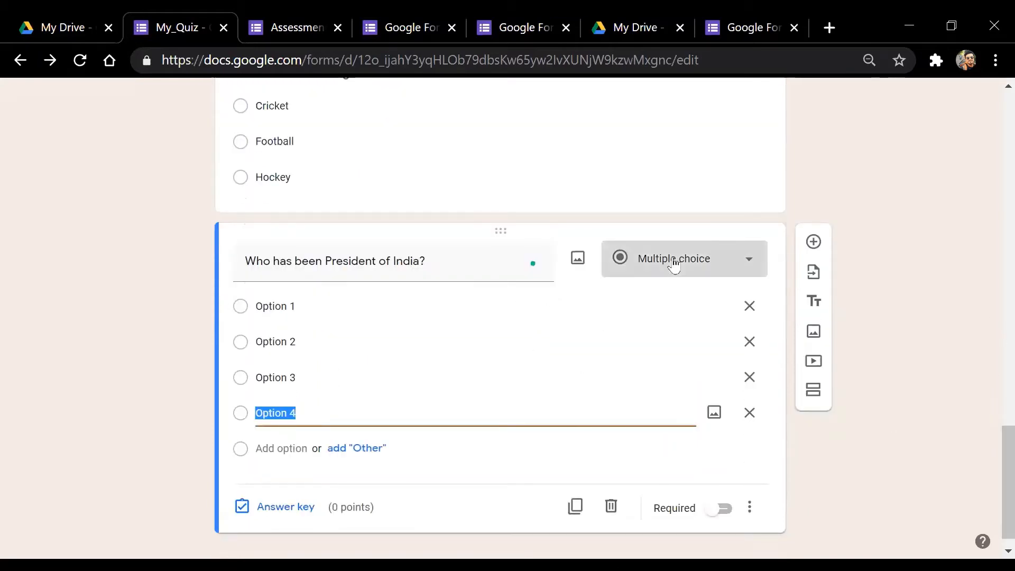
# Change the question type to Checkboxes and enter J.L. NEHRU as the first choice
pyautogui.click(675, 264)
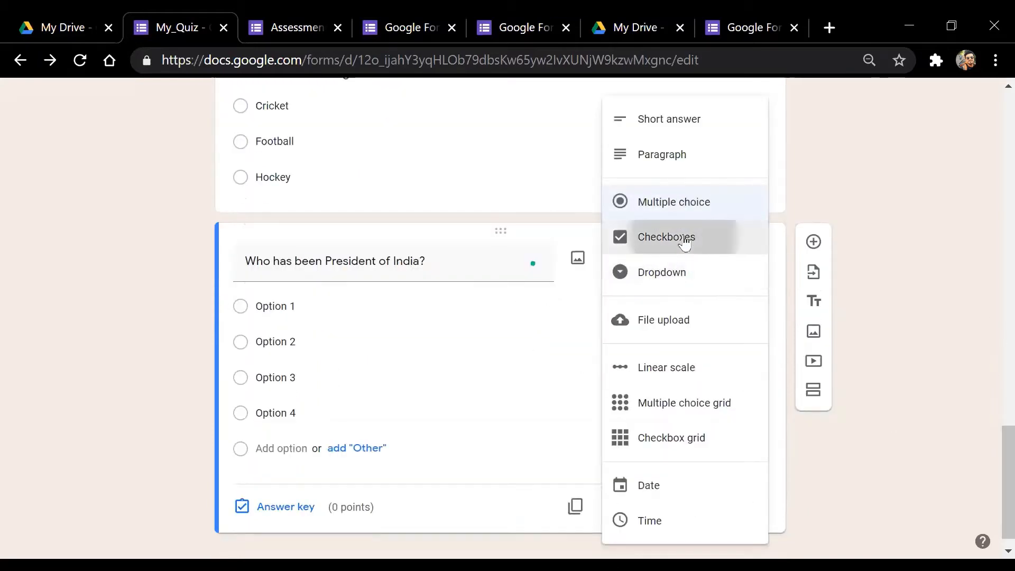
pyautogui.click(653, 238)
pyautogui.click(320, 308)
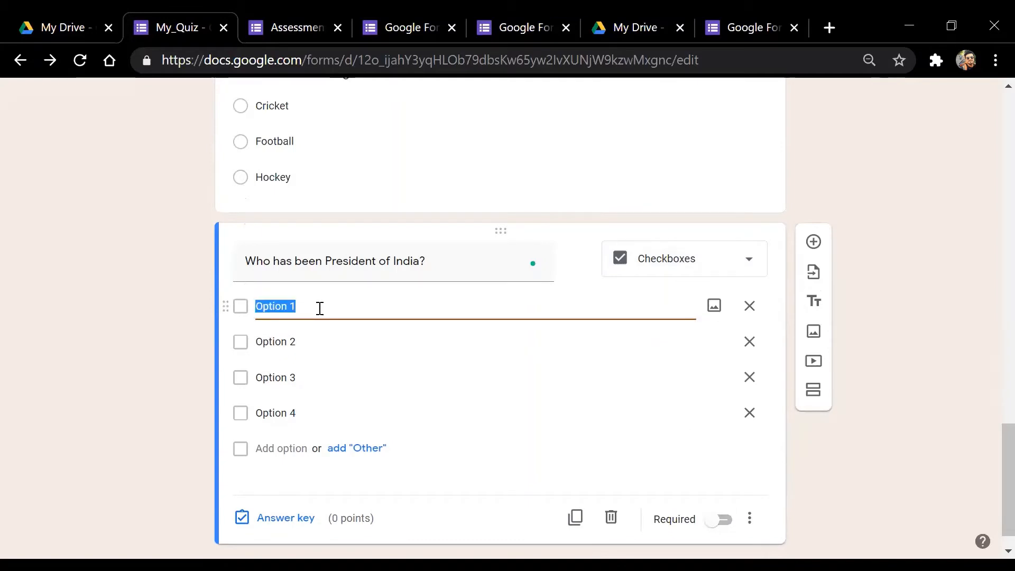
pyautogui.write('j')
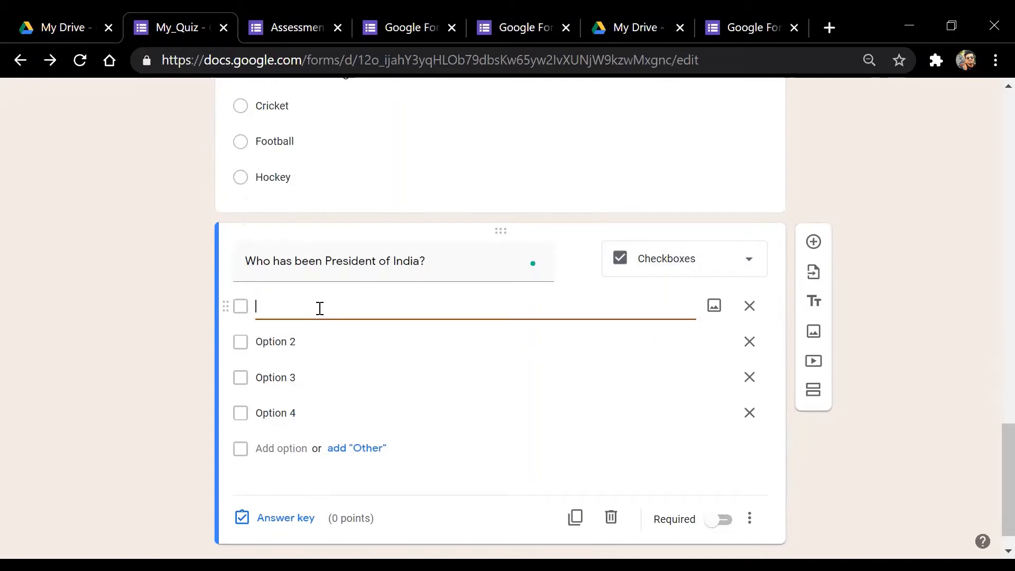
pyautogui.write('j')
pyautogui.press('BackSpace')
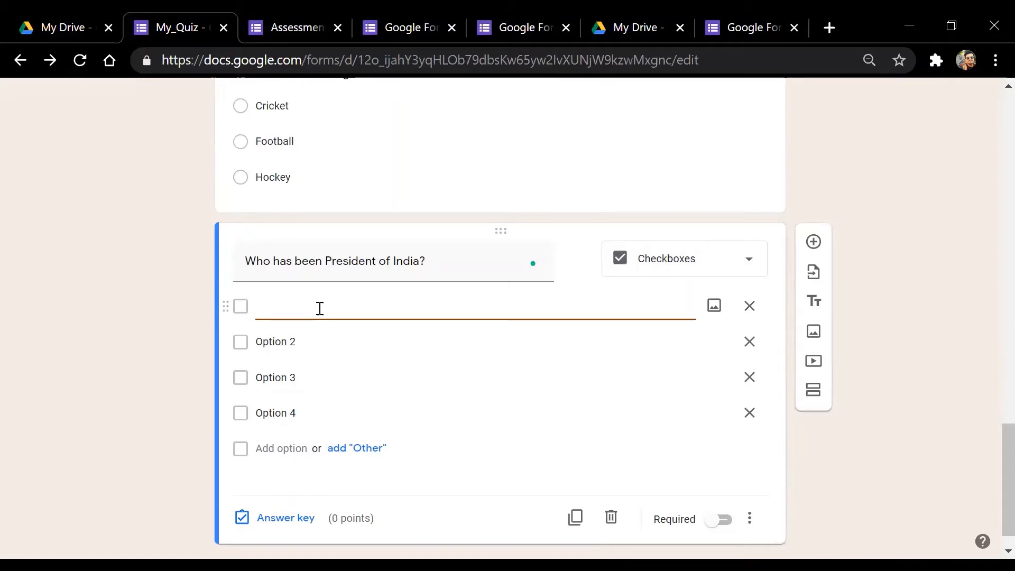
pyautogui.write('J.L.')
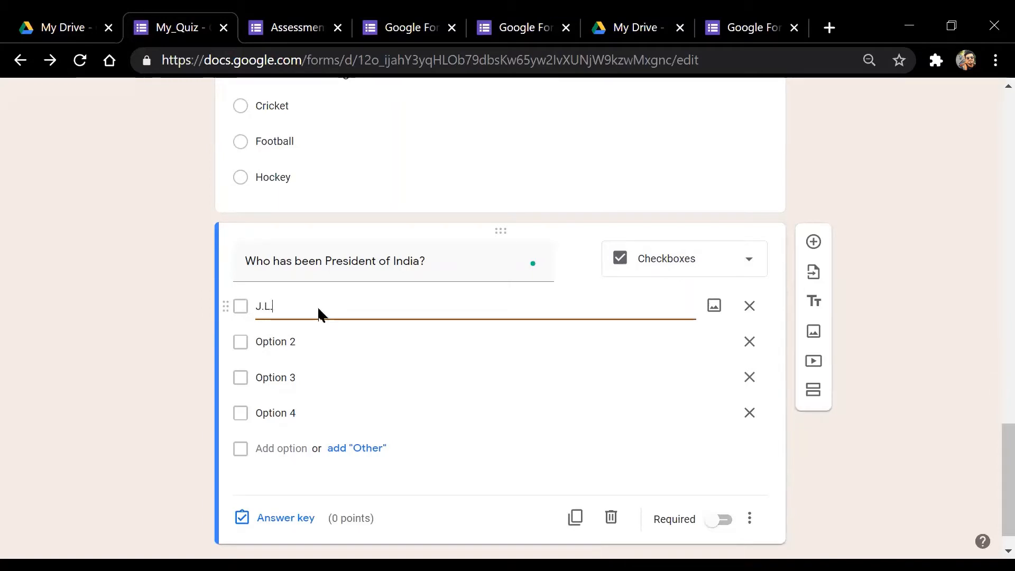
pyautogui.write(' NEHRU')
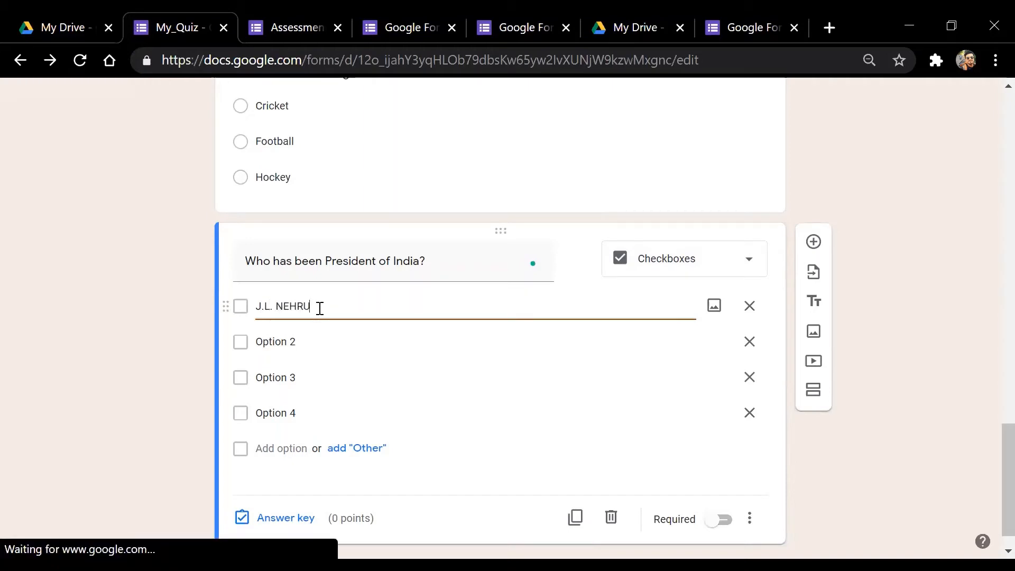
# Add choices ABDUL KALAM, MANMOHAN SINGH and RAM NATH KOVIND, and make the question required
pyautogui.click(297, 341)
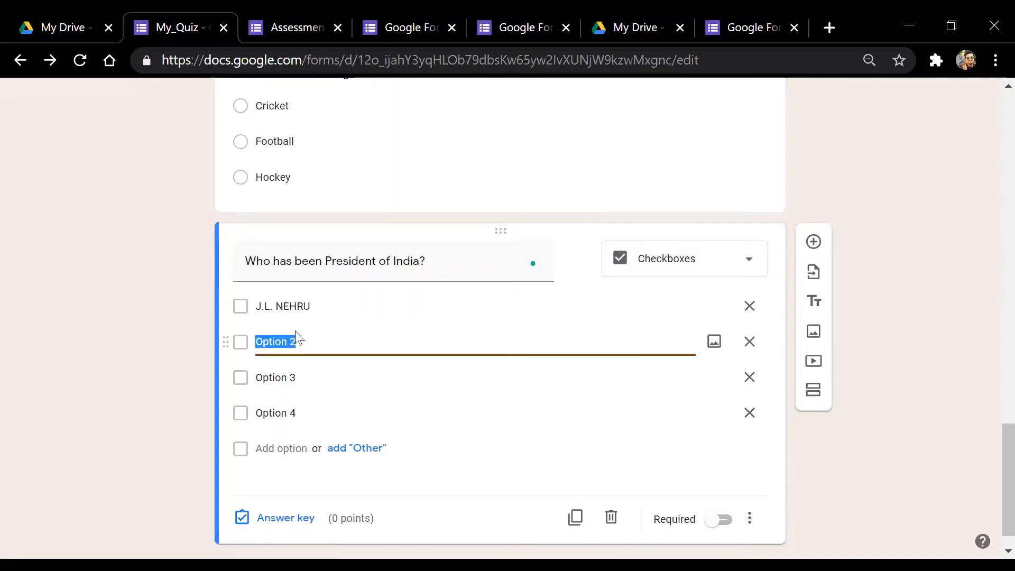
pyautogui.write('ABDUL KALAM')
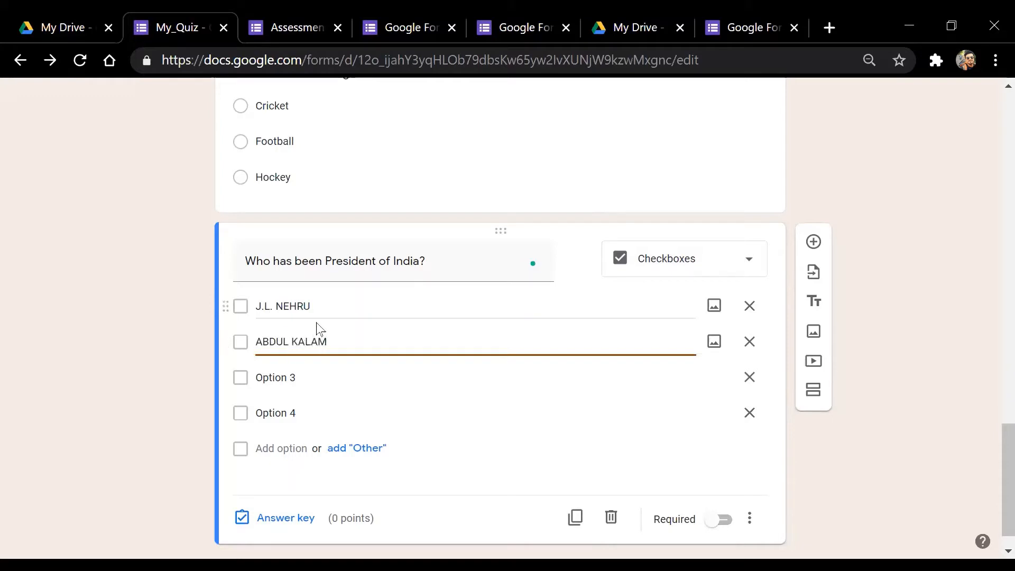
pyautogui.click(317, 383)
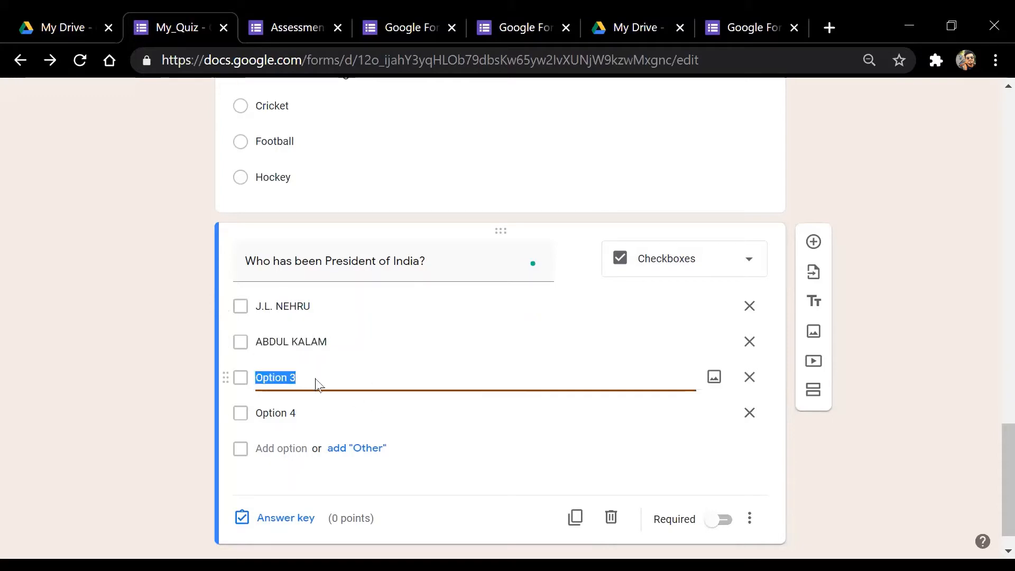
pyautogui.write('MANMOHAN S')
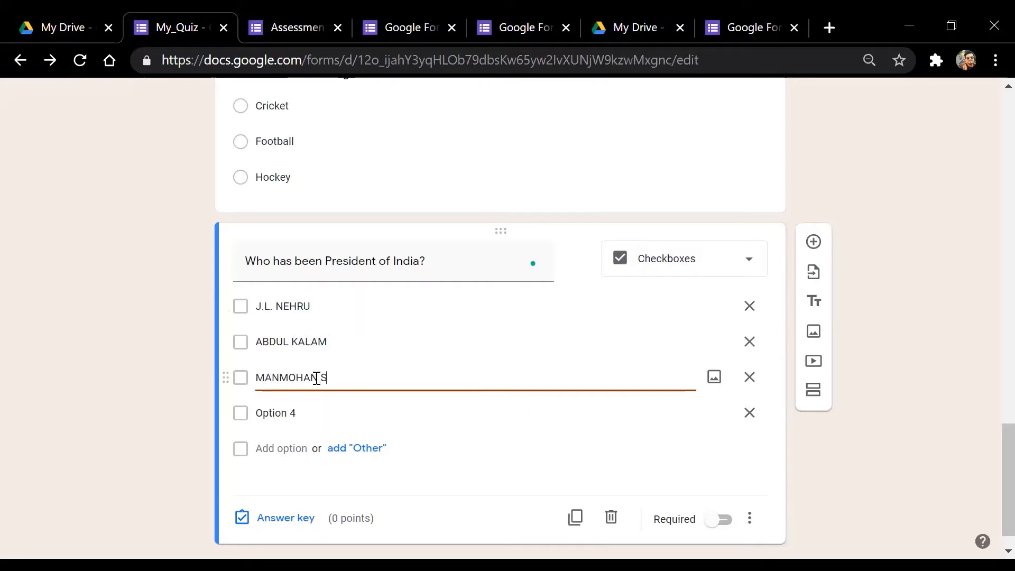
pyautogui.write('INGH')
pyautogui.click(305, 411)
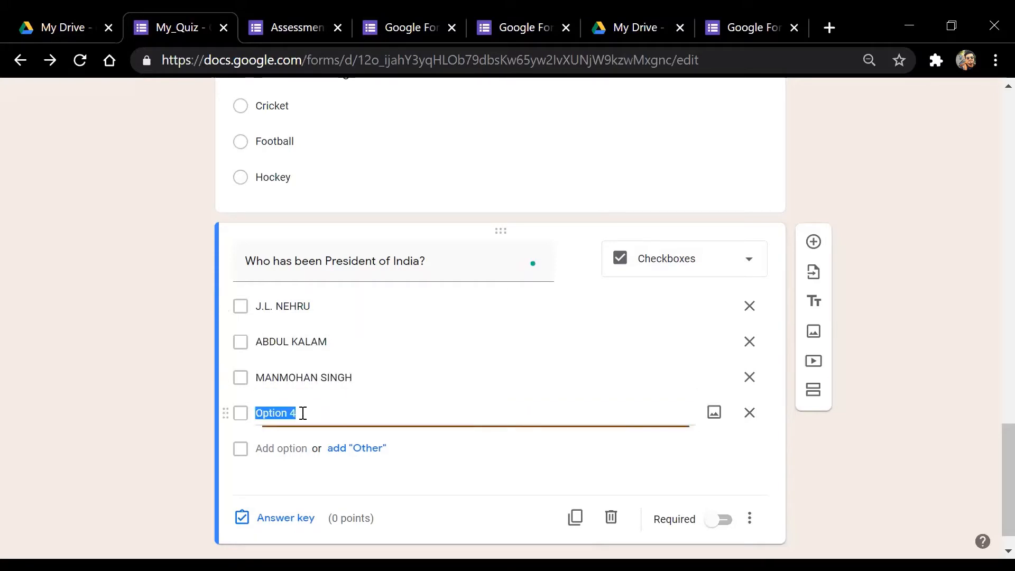
pyautogui.write('RAM NATH KOVIND')
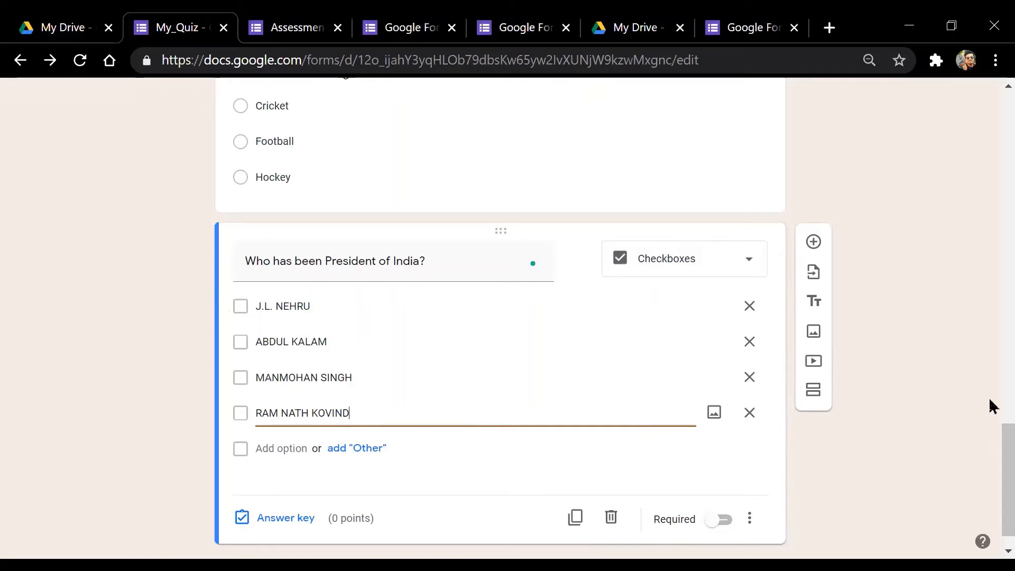
pyautogui.scroll(-1, 989, 437)
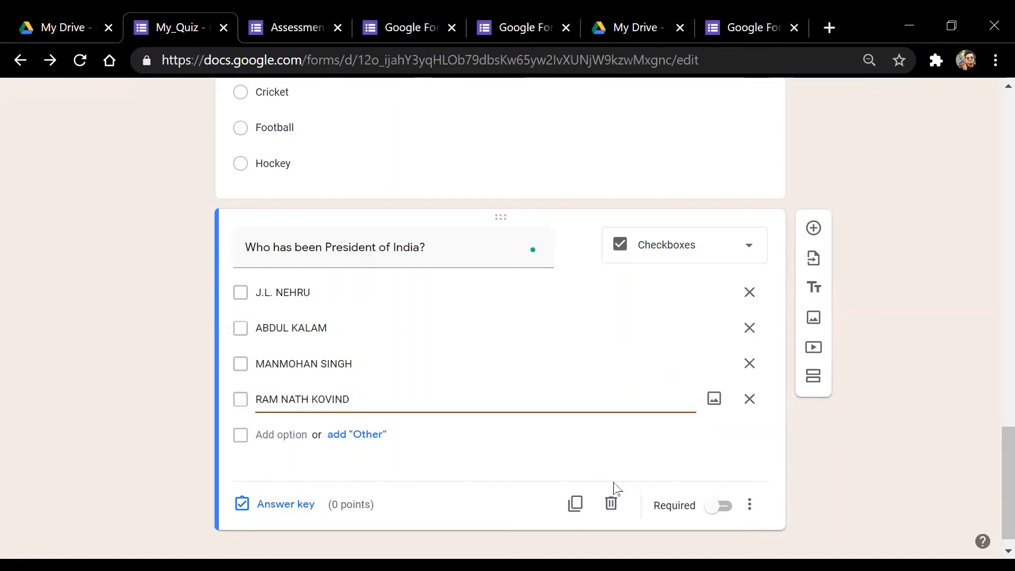
pyautogui.click(712, 502)
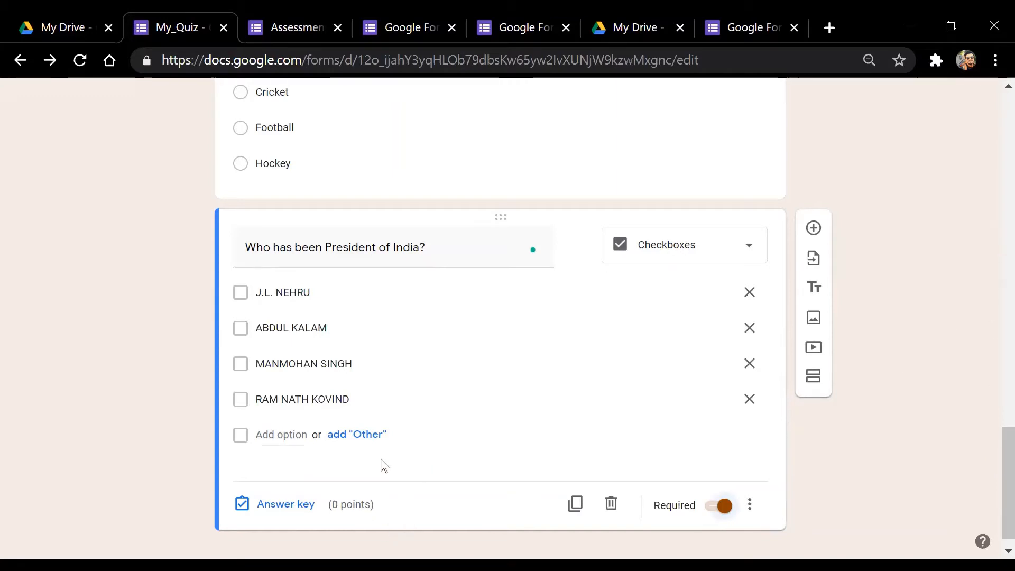
# In the answer key, tick ABDUL KALAM and RAM NATH KOVIND and set 1 point
pyautogui.click(274, 507)
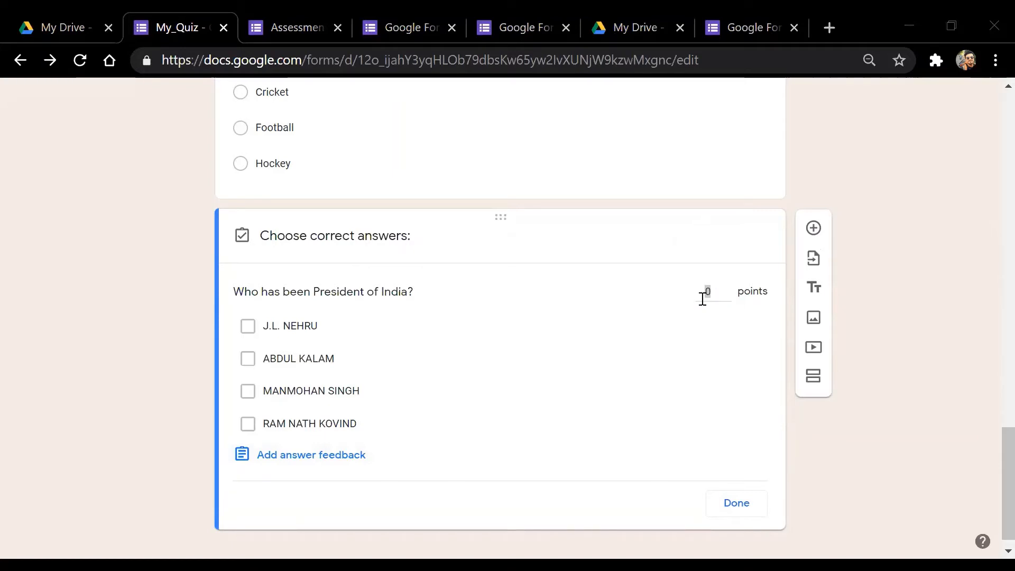
pyautogui.click(247, 358)
pyautogui.click(248, 424)
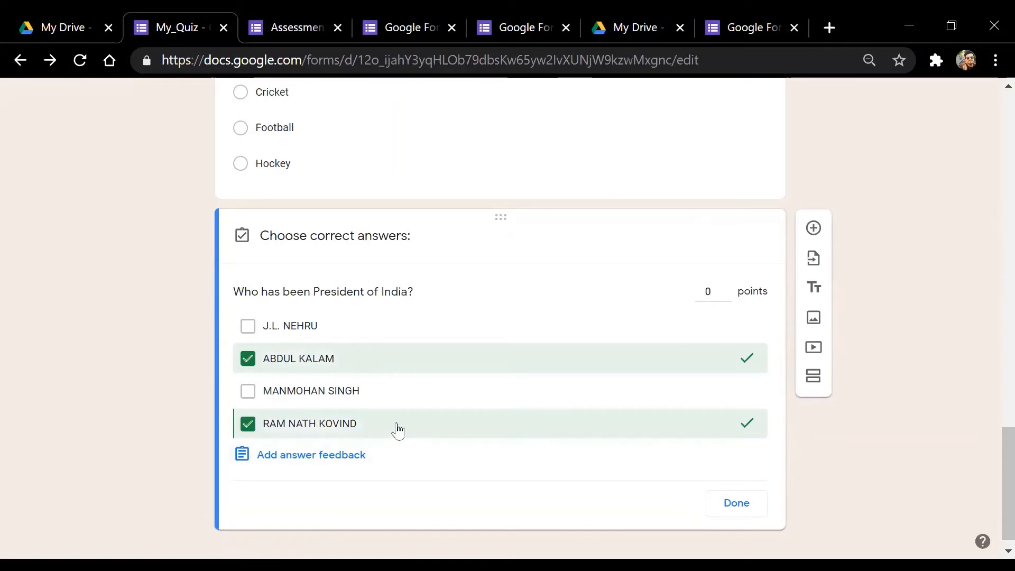
pyautogui.click(715, 292)
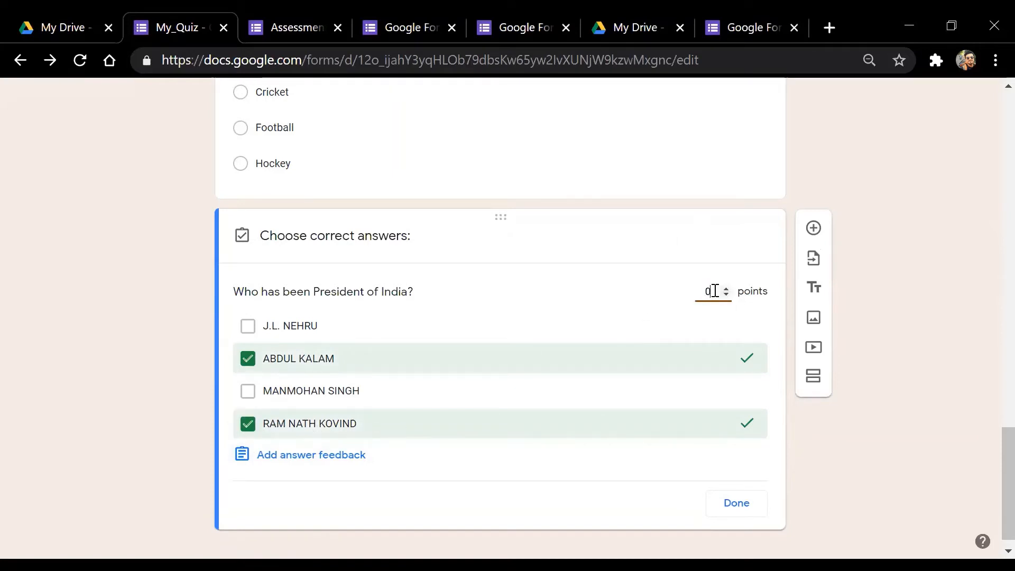
pyautogui.write('1')
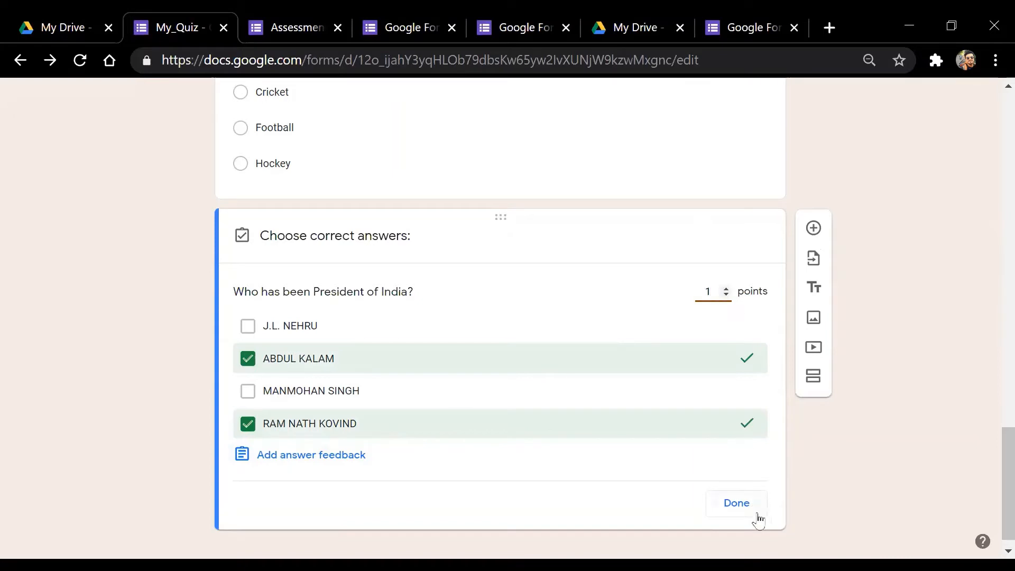
pyautogui.click(741, 503)
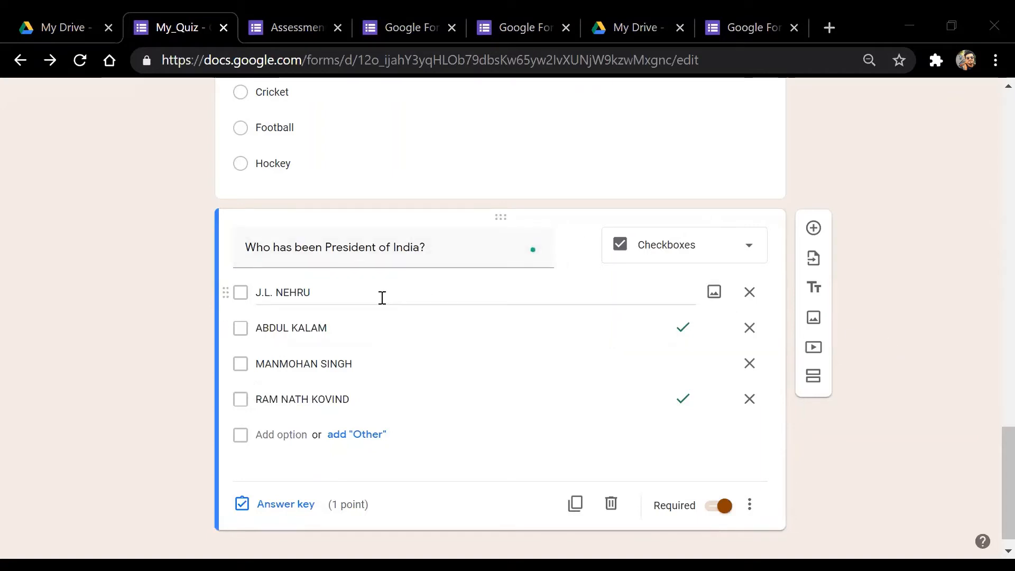
pyautogui.click(382, 297)
pyautogui.click(382, 297)
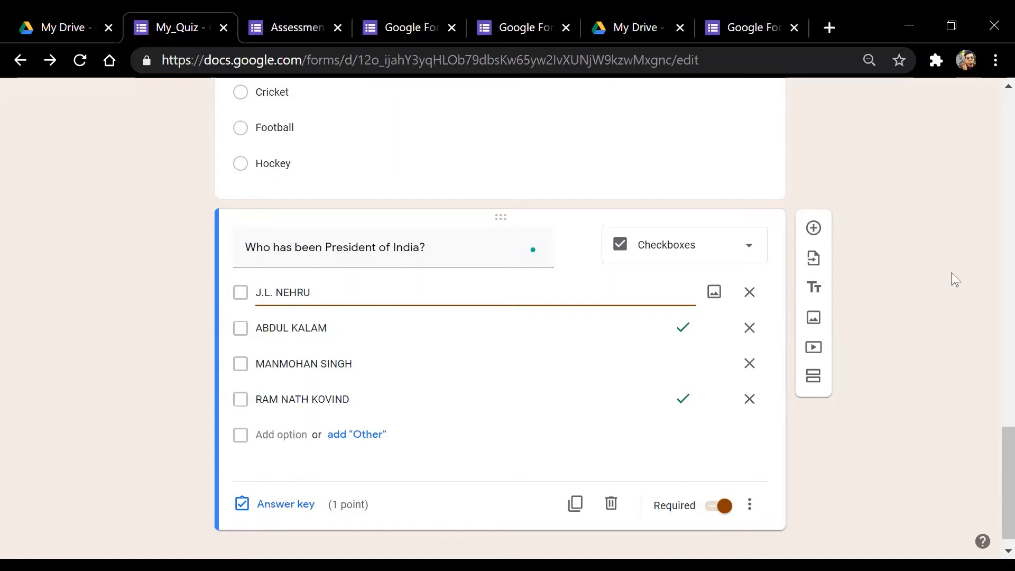
pyautogui.click(900, 313)
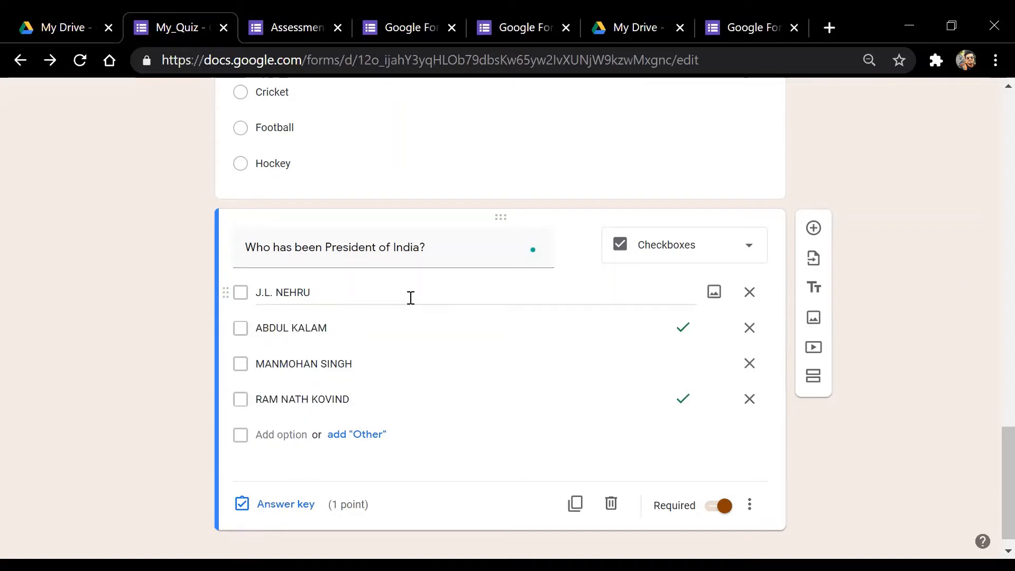
pyautogui.scroll(-1, 991, 465)
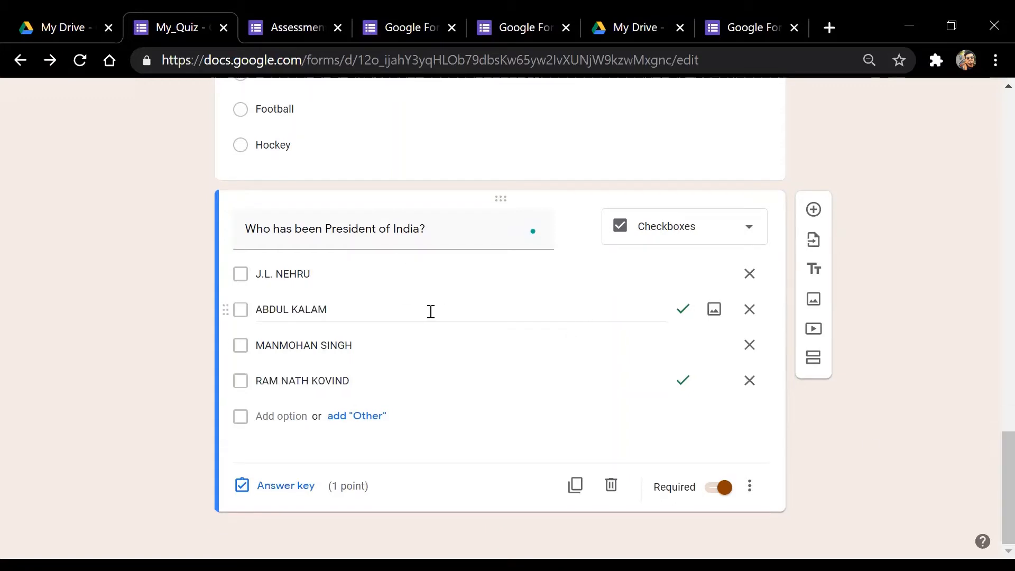
pyautogui.click(388, 311)
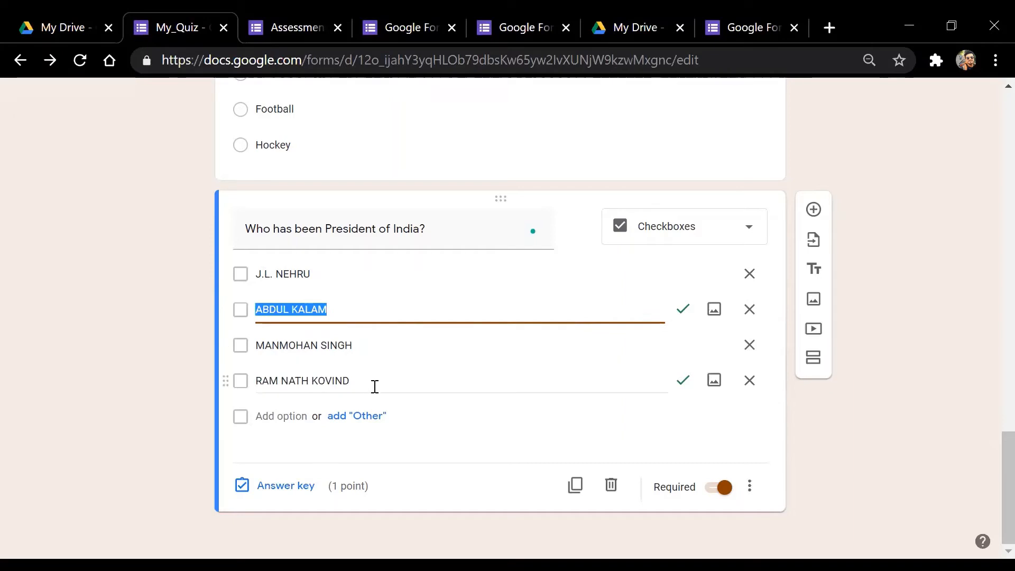
pyautogui.click(374, 384)
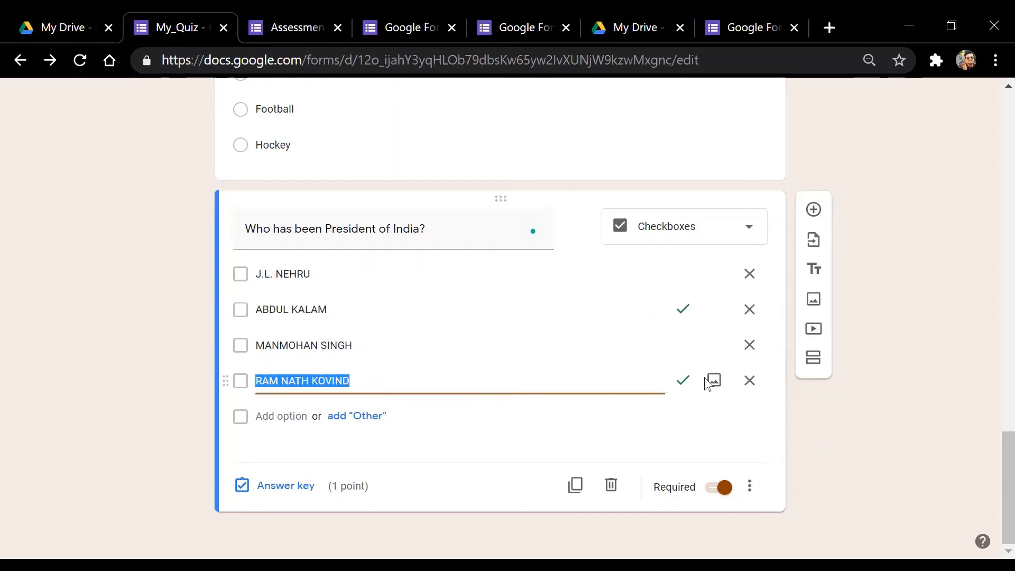
pyautogui.click(873, 387)
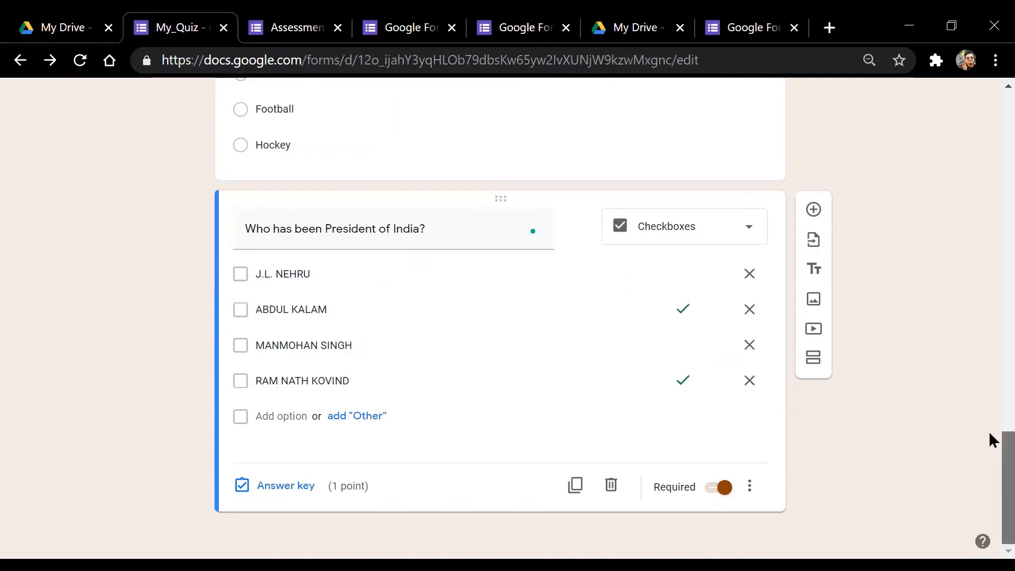
pyautogui.moveTo(993, 456); pyautogui.dragTo(994, 106)
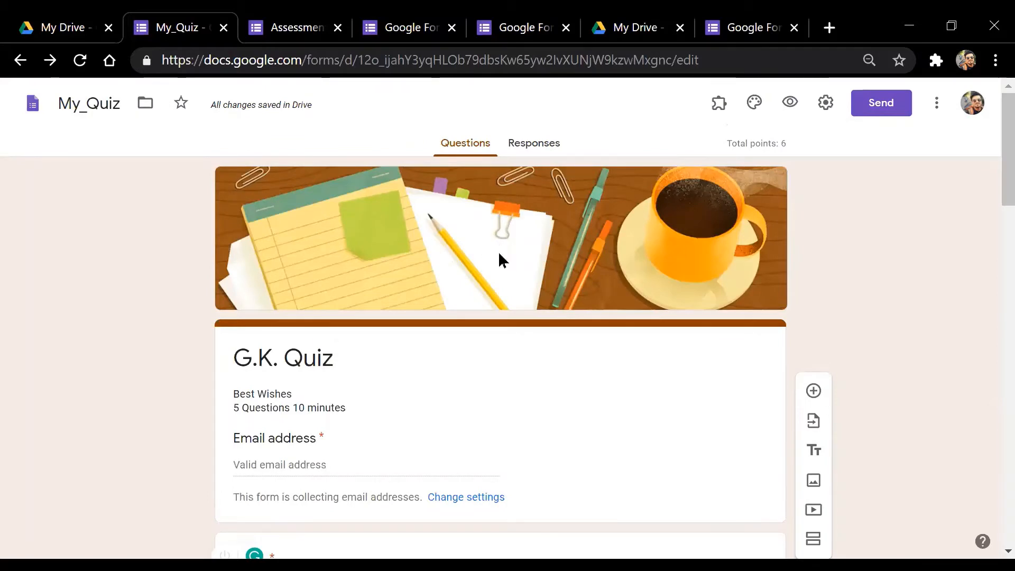
# Change the quiz description from 5 to '6 Questions 10 minutes'
pyautogui.click(333, 359)
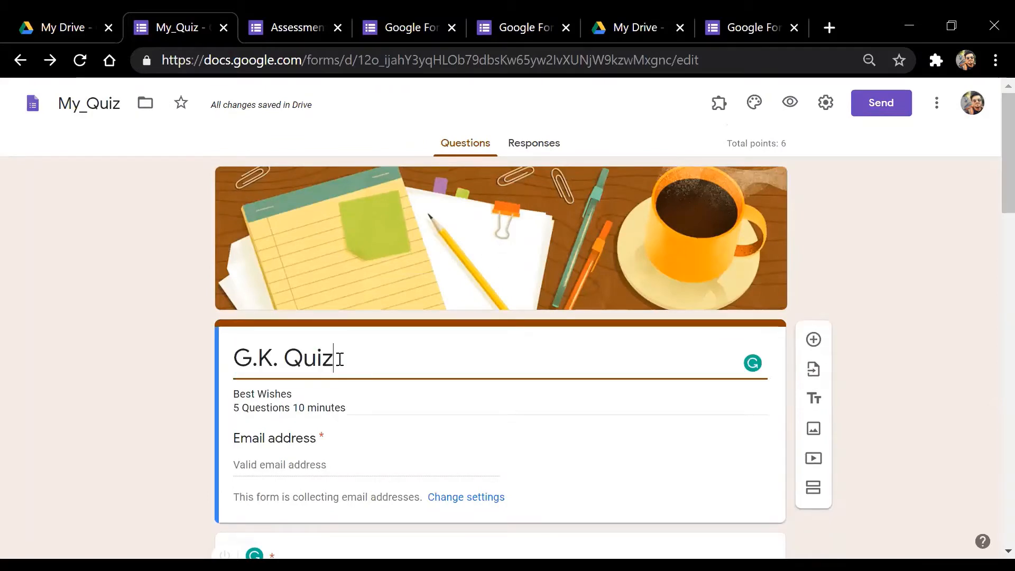
pyautogui.tripleClick(299, 399)
pyautogui.click(295, 397)
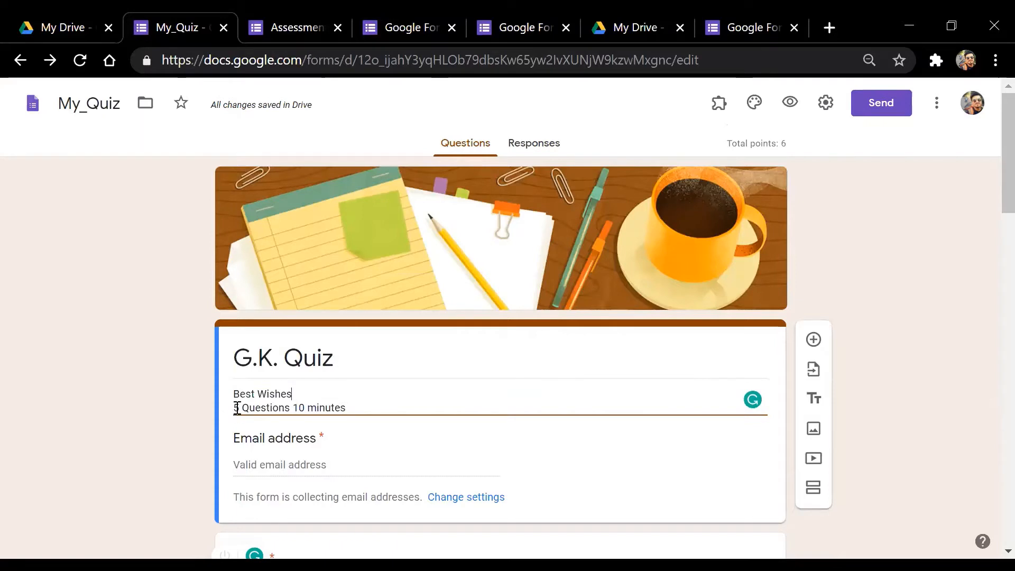
pyautogui.press('BackSpace')
pyautogui.write('6')
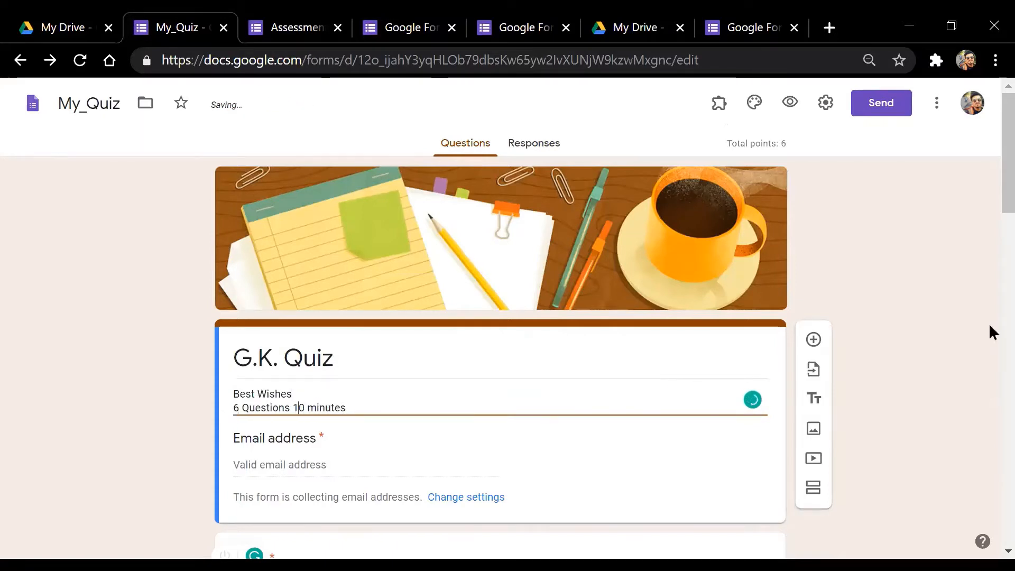
# Scroll down and open the Name question for editing
pyautogui.scroll(-3, 992, 196)
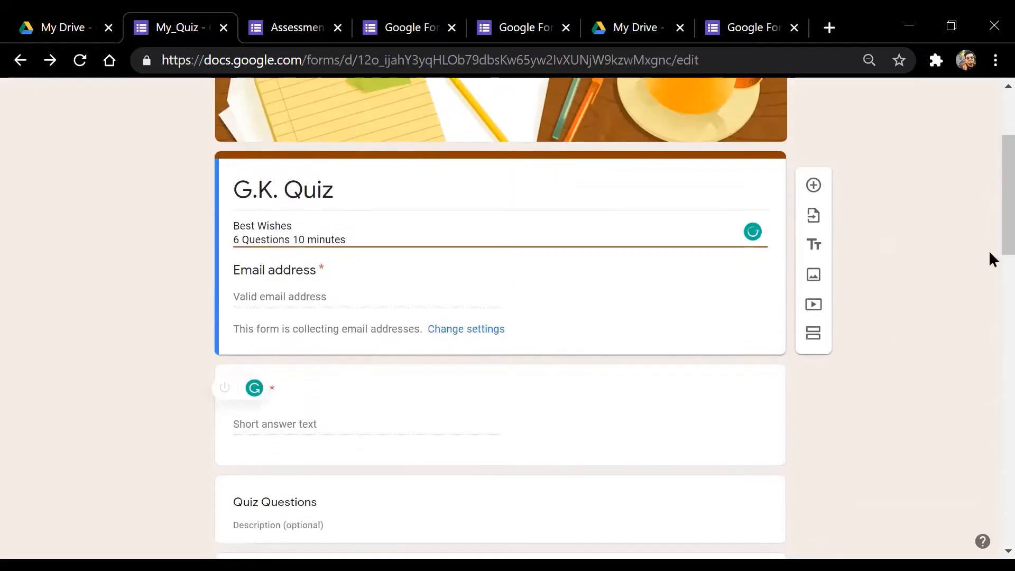
pyautogui.scroll(-2, 991, 259)
pyautogui.click(339, 324)
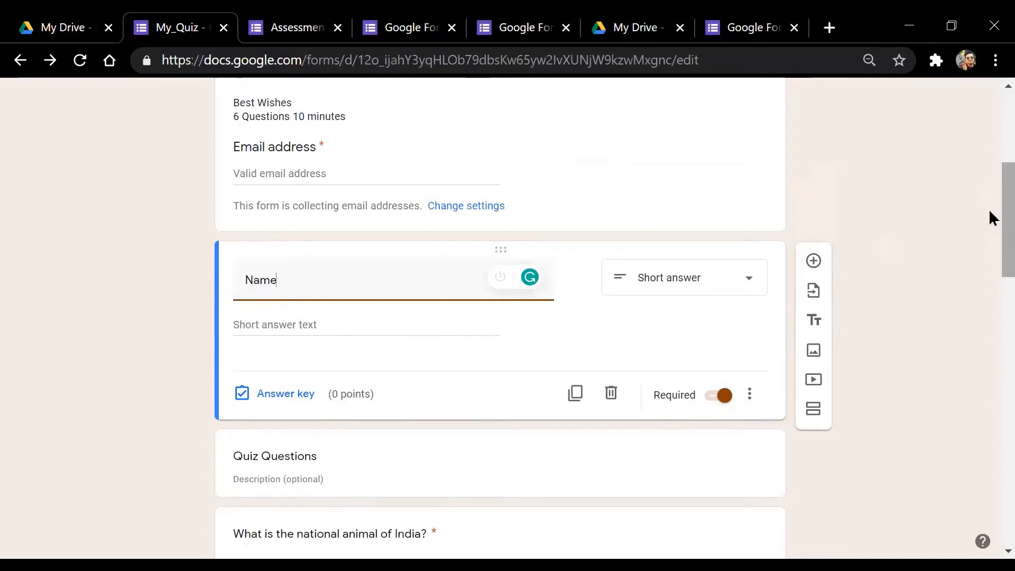
# Review the marked answers on the national animal and national bird questions
pyautogui.scroll(-3, 991, 256)
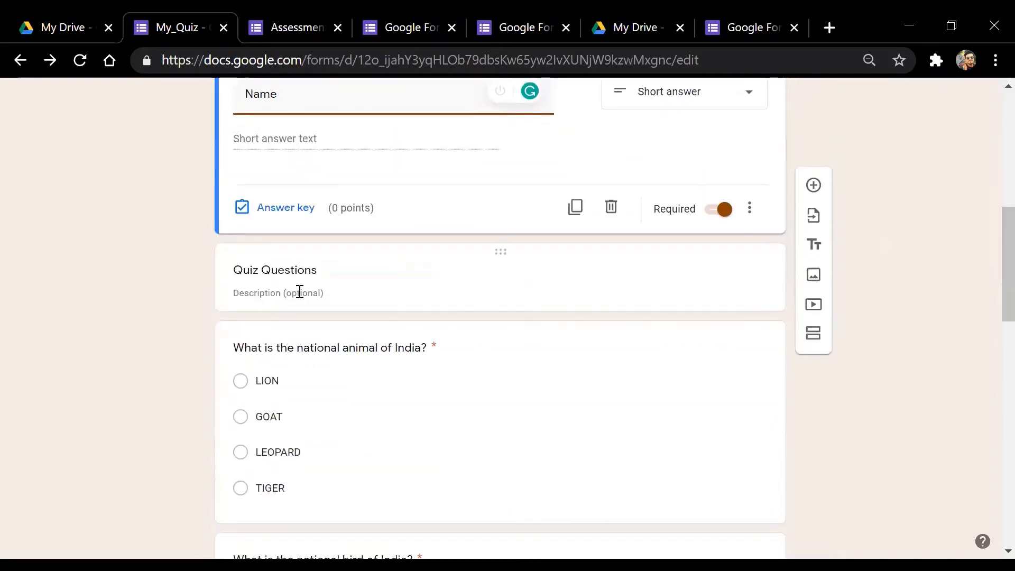
pyautogui.click(344, 279)
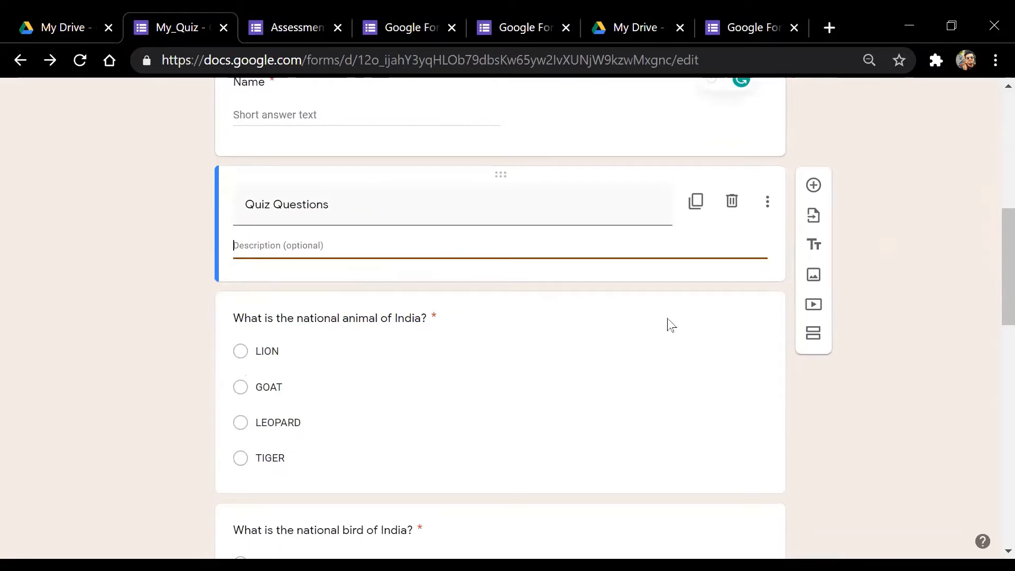
pyautogui.click(947, 350)
pyautogui.moveTo(991, 262); pyautogui.dragTo(990, 260)
pyautogui.scroll(-1, 990, 265)
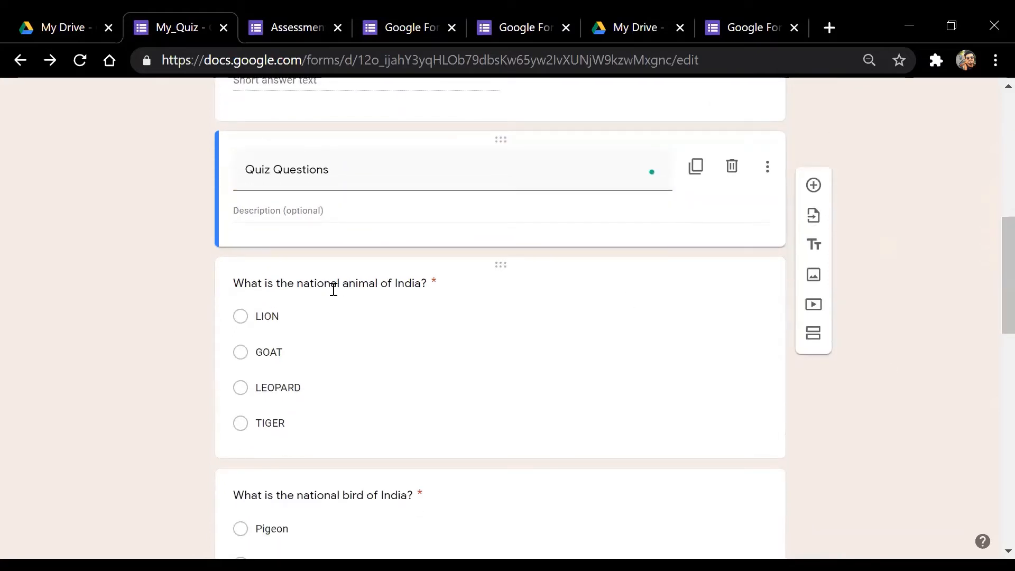
pyautogui.click(317, 402)
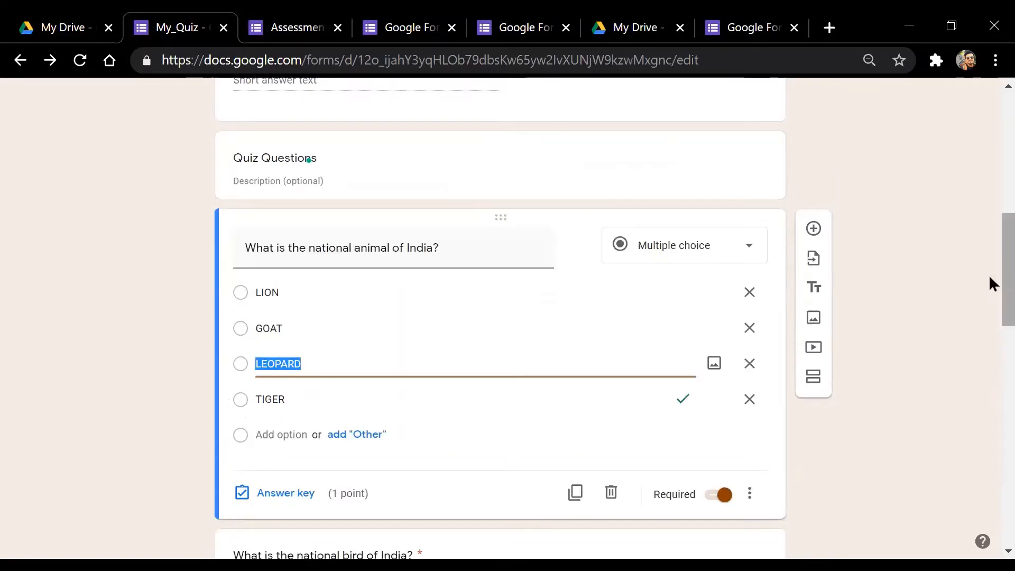
pyautogui.scroll(-1, 992, 317)
pyautogui.scroll(-6, 992, 317)
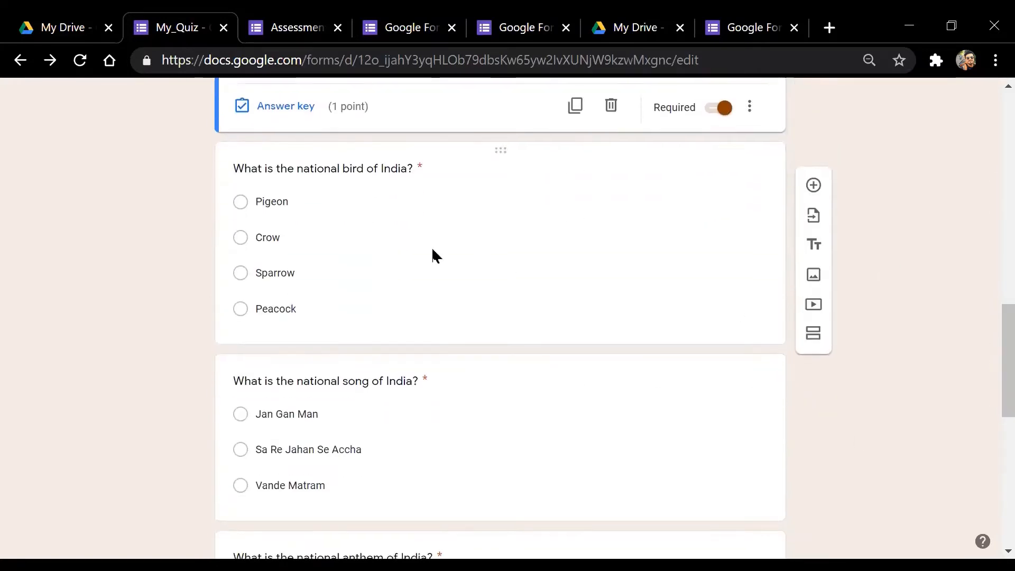
pyautogui.click(412, 255)
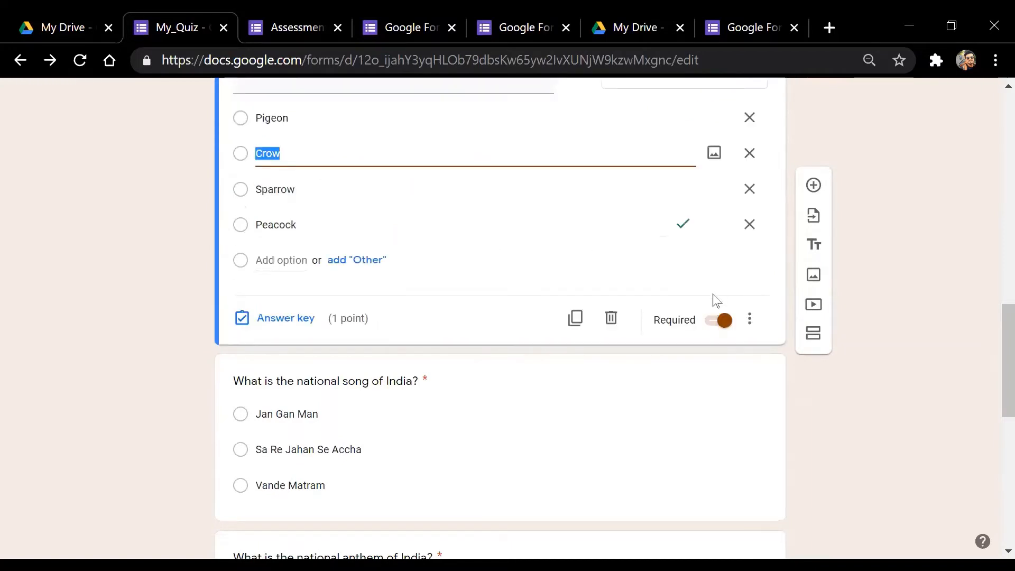
pyautogui.scroll(-4, 981, 365)
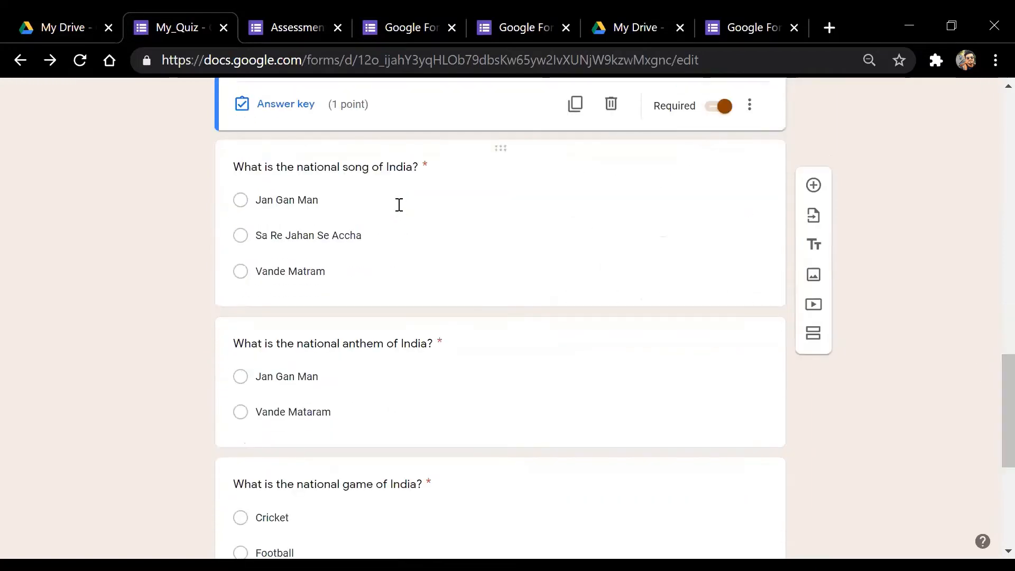
# Review the song, anthem, game and President answers, then scroll back to the top
pyautogui.click(357, 226)
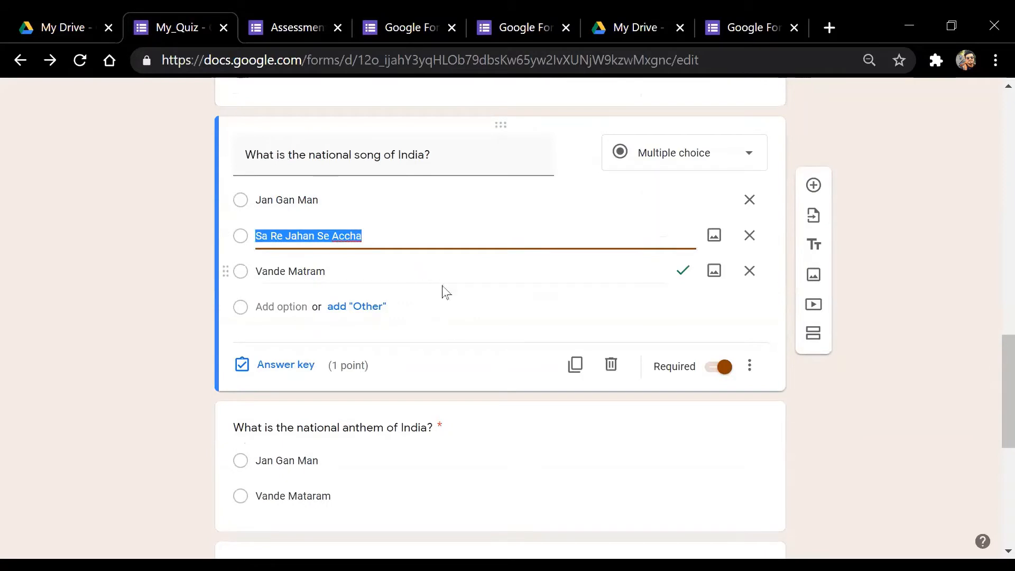
pyautogui.scroll(-5, 986, 424)
pyautogui.click(434, 249)
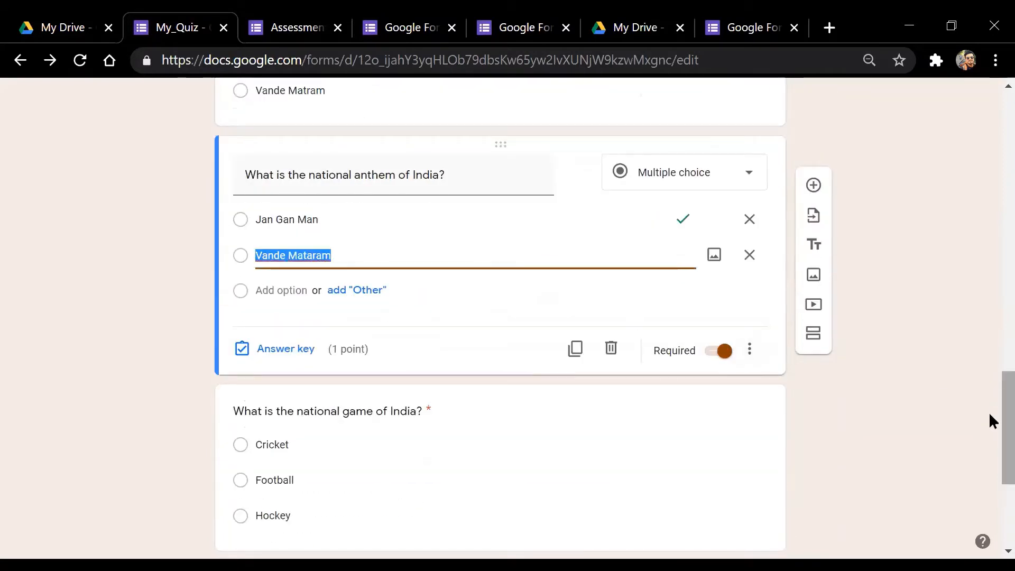
pyautogui.scroll(-4, 991, 420)
pyautogui.click(538, 248)
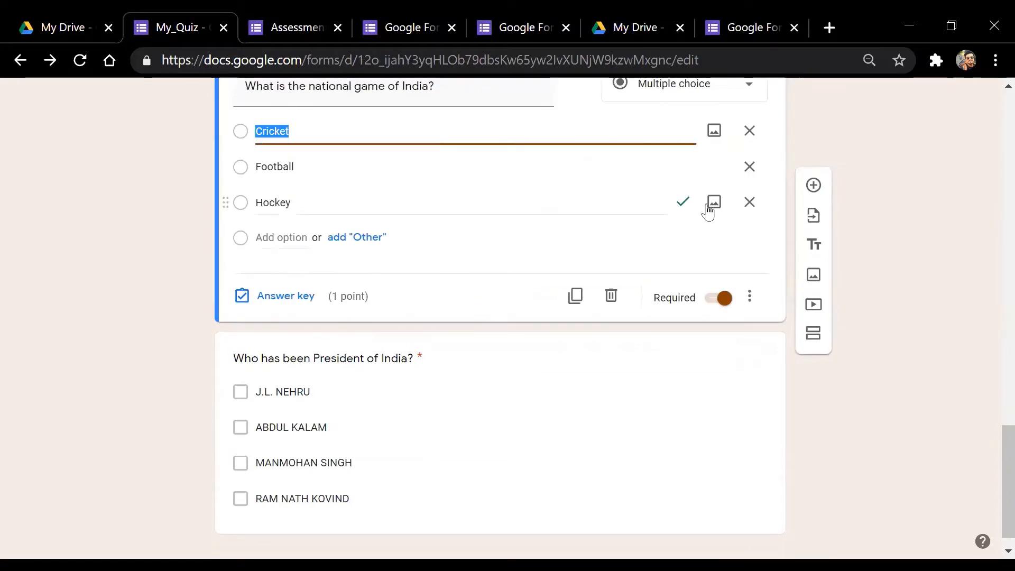
pyautogui.scroll(-1, 989, 476)
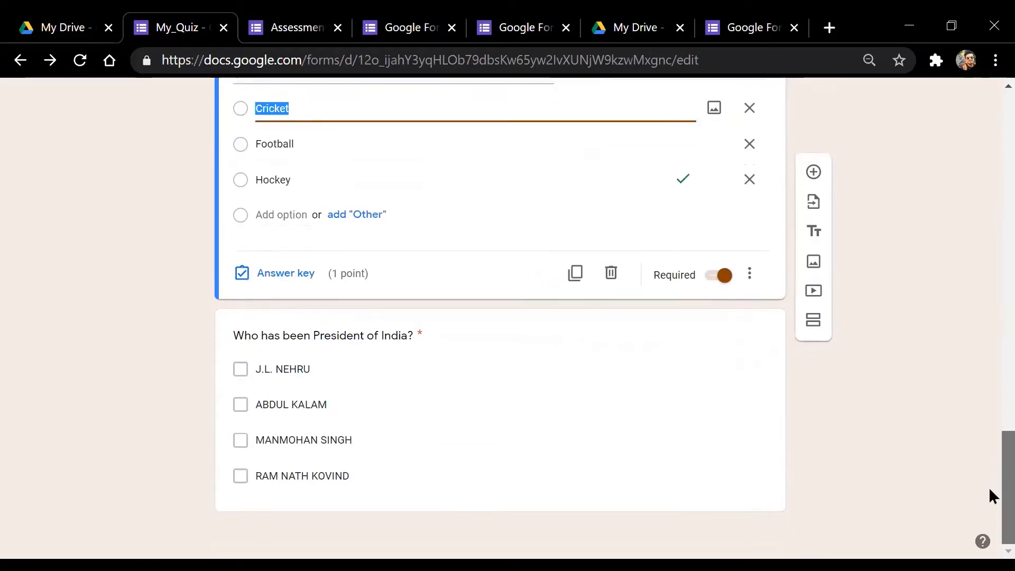
pyautogui.click(474, 381)
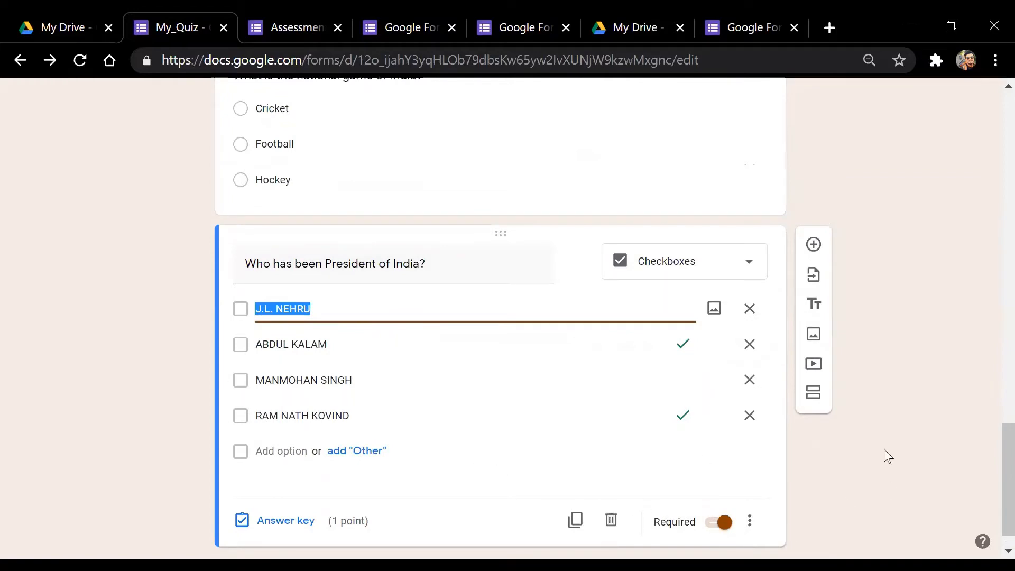
pyautogui.click(920, 450)
pyautogui.scroll(3, 993, 402)
pyautogui.scroll(15, 992, 357)
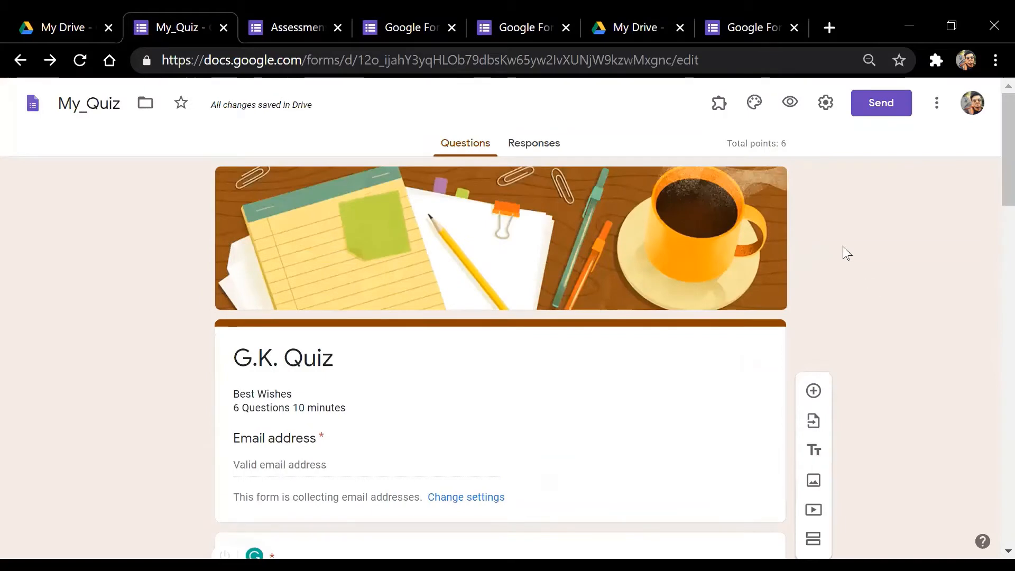
pyautogui.click(824, 103)
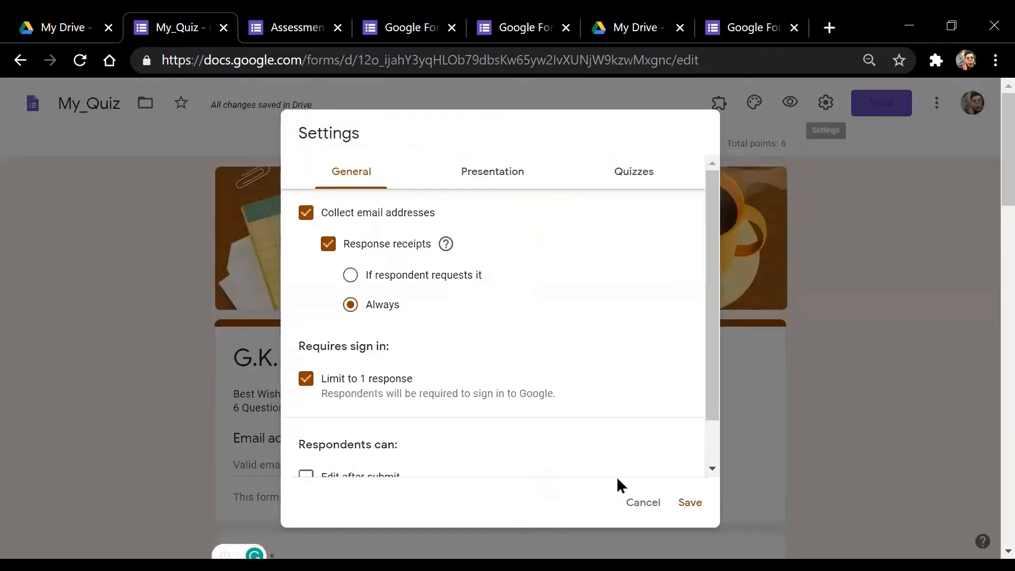
pyautogui.click(644, 504)
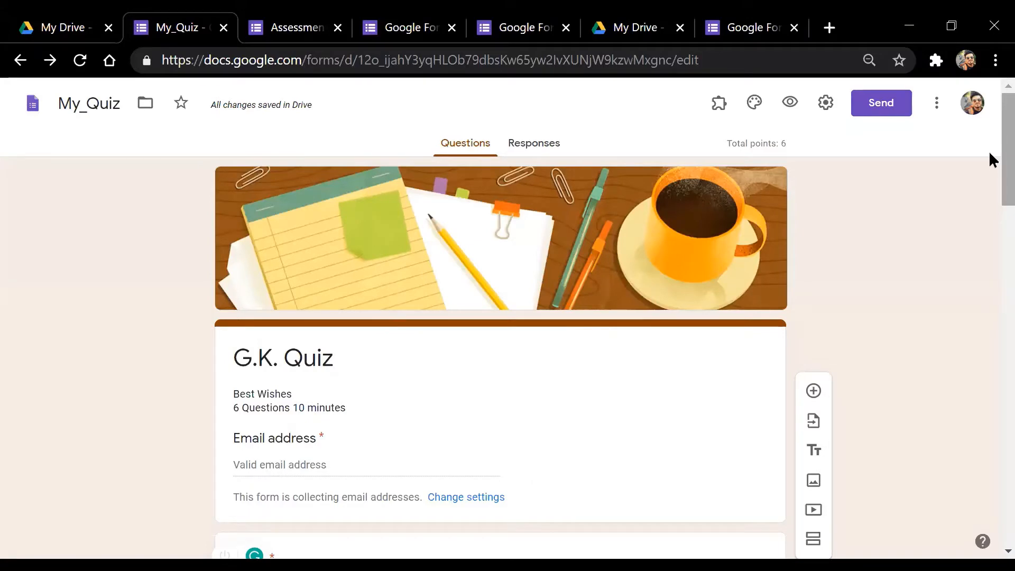
pyautogui.scroll(-8, 990, 159)
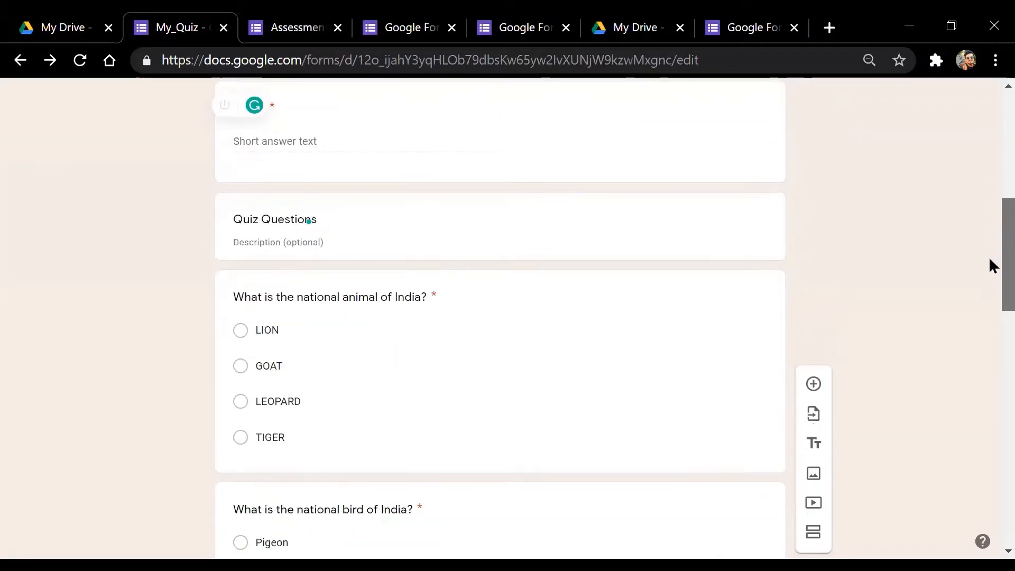
pyautogui.scroll(-3, 990, 265)
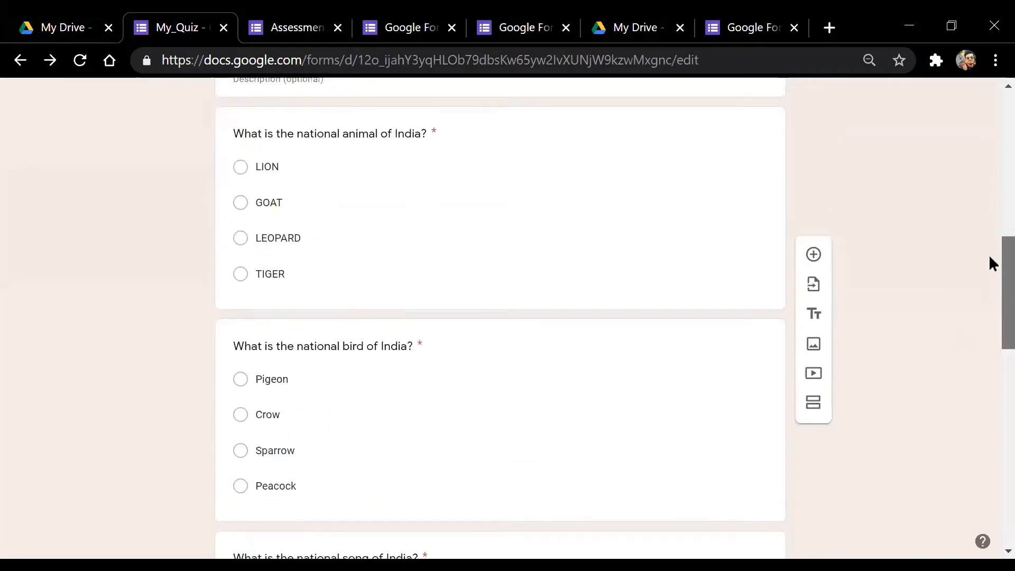
pyautogui.scroll(5, 993, 244)
pyautogui.scroll(4, 993, 211)
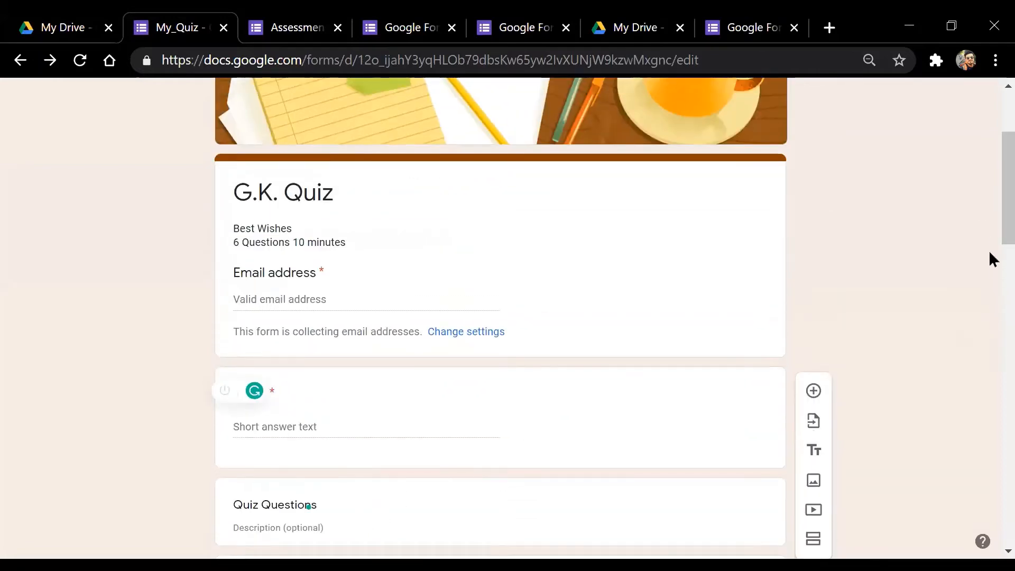
pyautogui.scroll(-2, 992, 275)
pyautogui.scroll(-12, 992, 334)
pyautogui.scroll(10, 990, 317)
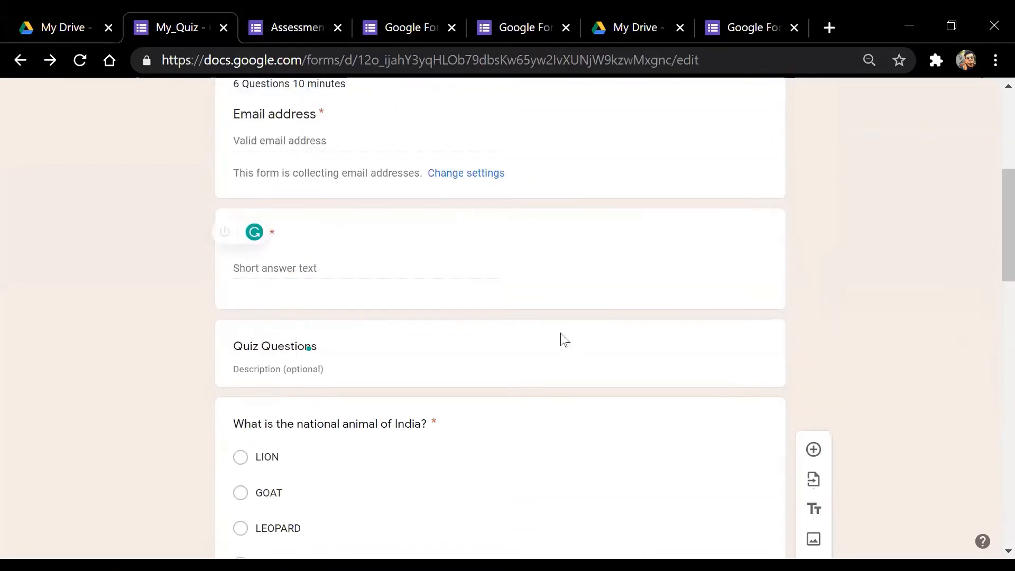
pyautogui.click(324, 280)
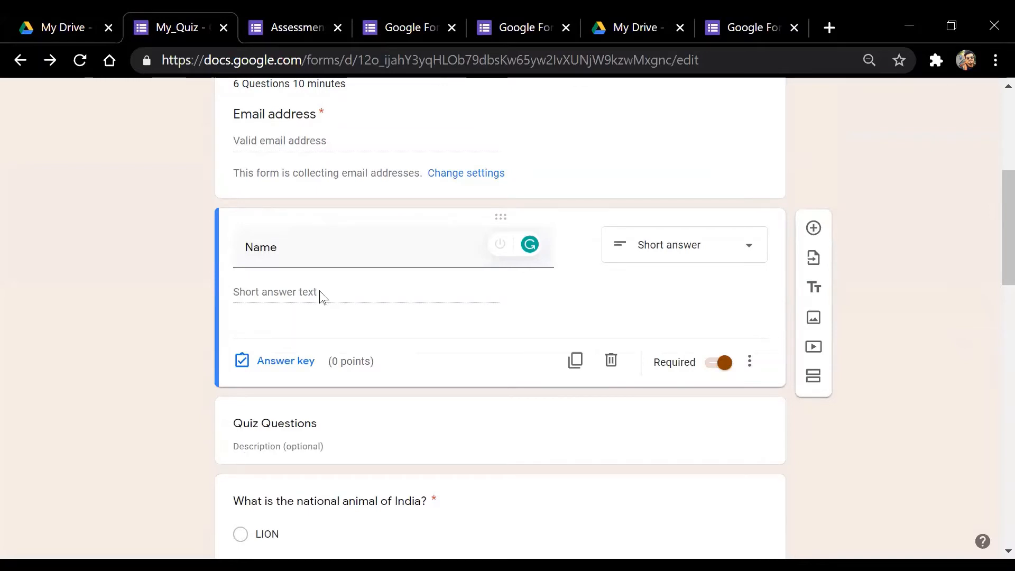
pyautogui.click(725, 252)
pyautogui.click(696, 127)
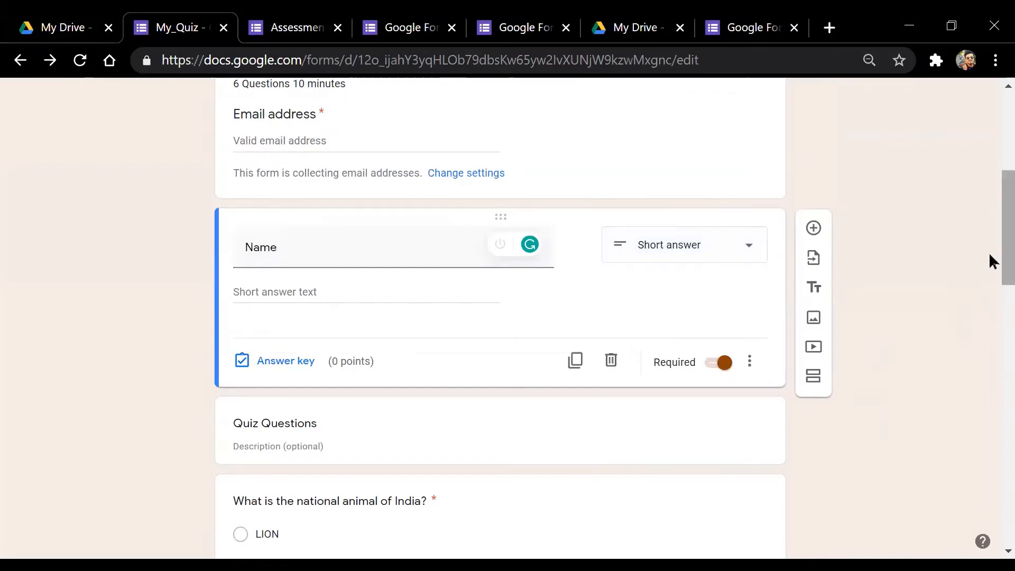
pyautogui.moveTo(1006, 257); pyautogui.dragTo(975, 504)
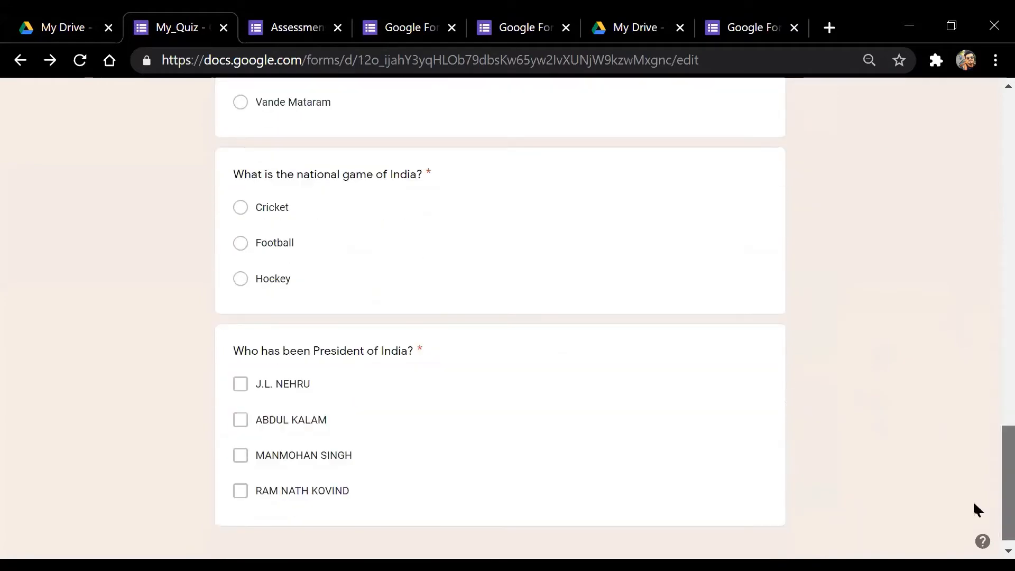
pyautogui.click(512, 376)
pyautogui.scroll(3, 992, 264)
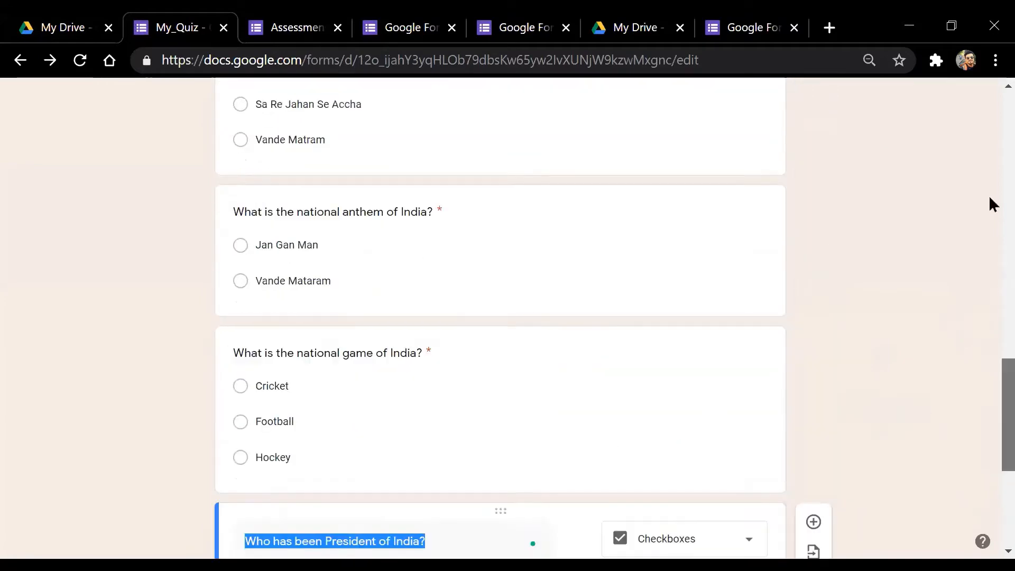
pyautogui.scroll(10, 992, 204)
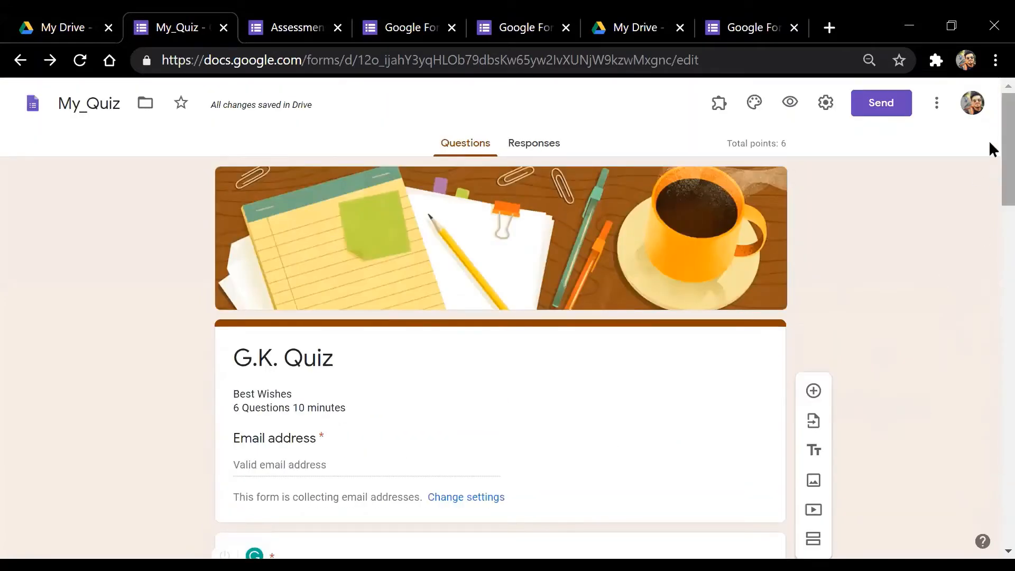
pyautogui.moveTo(991, 147); pyautogui.dragTo(988, 550)
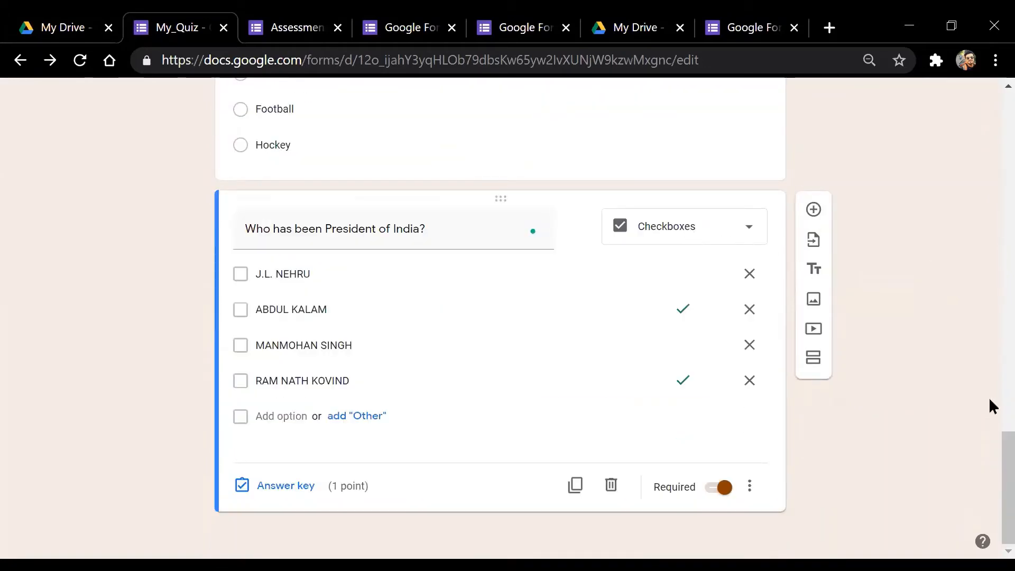
pyautogui.moveTo(991, 442)
pyautogui.mouseDown()
pyautogui.moveTo(991, 415)
pyautogui.moveTo(993, 455)
pyautogui.moveTo(990, 369)
pyautogui.moveTo(990, 442)
pyautogui.moveTo(994, 424)
pyautogui.mouseUp()
pyautogui.scroll(1, 991, 466)
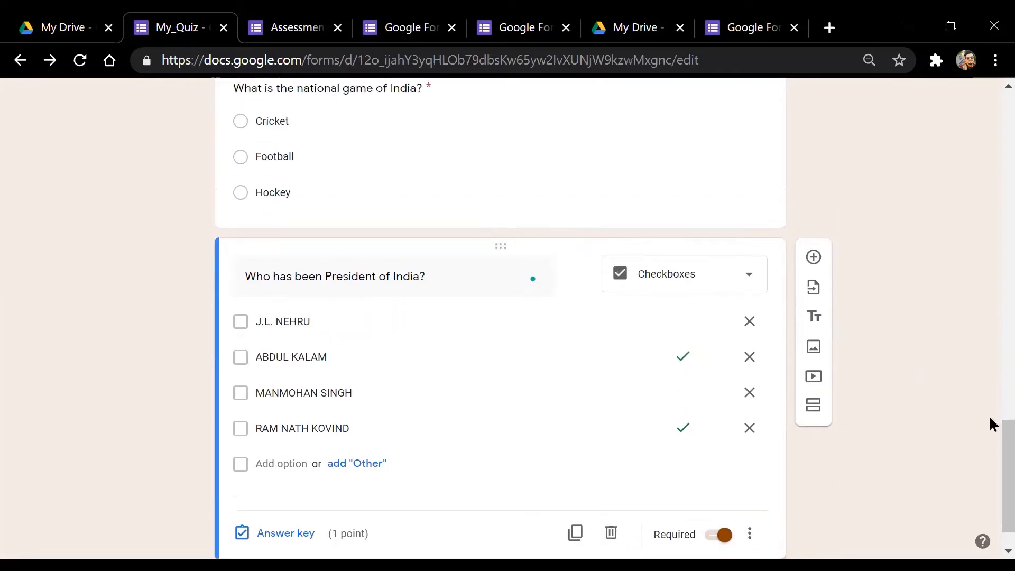
pyautogui.moveTo(990, 401); pyautogui.dragTo(993, 115)
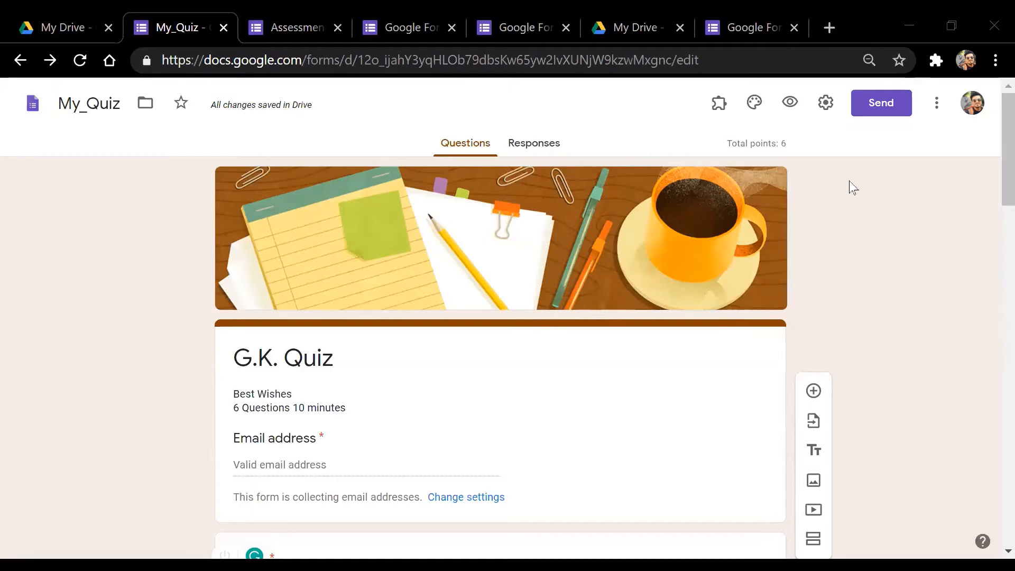
# In Presentation settings, replace the confirmation message with 'Thanks for attempting the QUIZ. You can now check your score.'
pyautogui.click(827, 104)
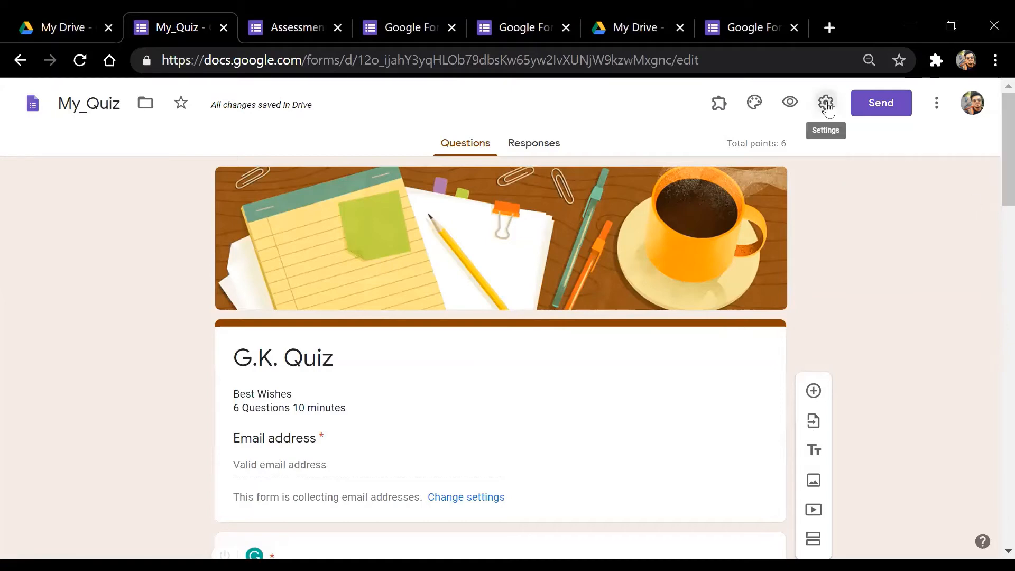
pyautogui.click(479, 177)
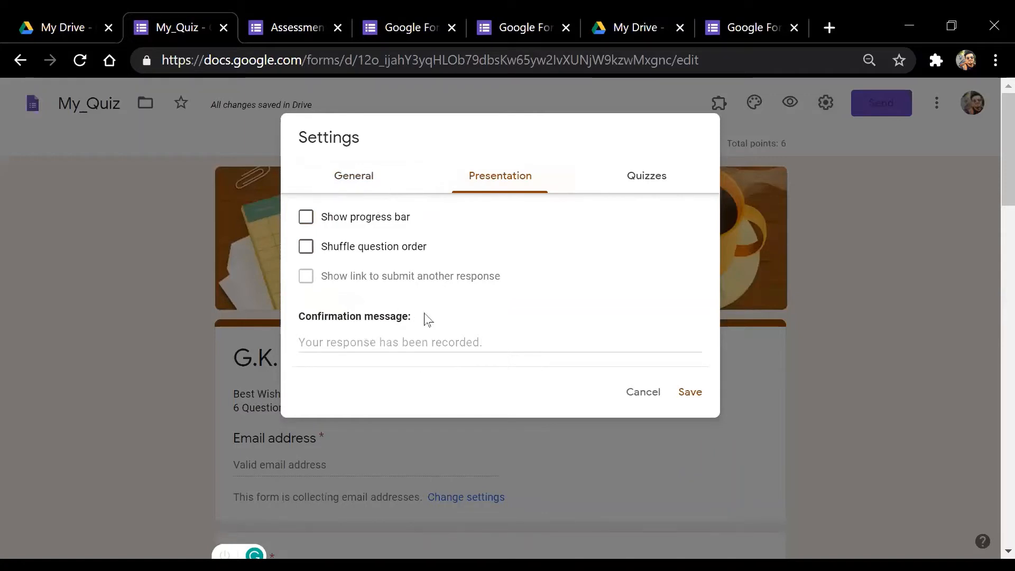
pyautogui.click(392, 343)
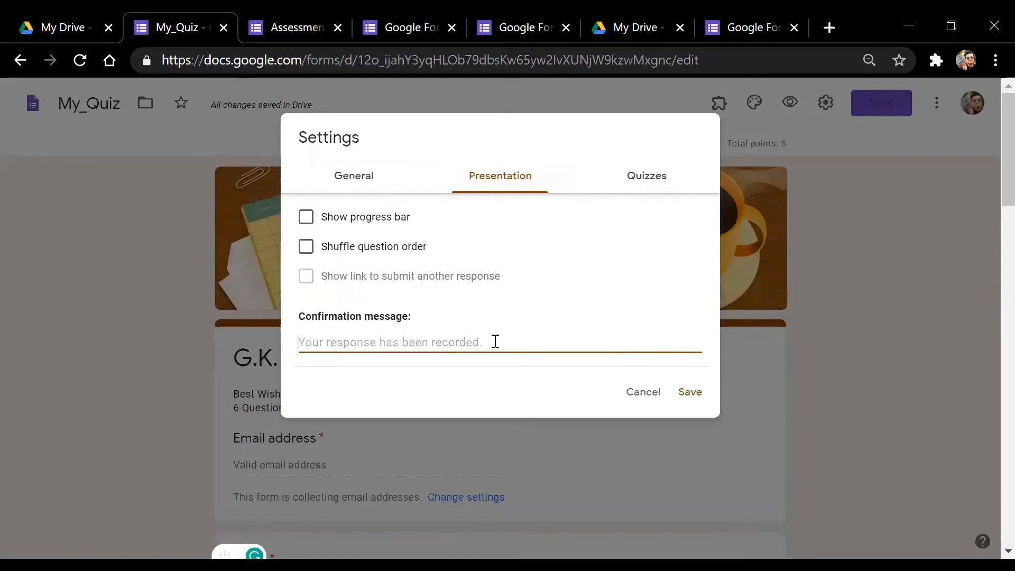
pyautogui.write('tHANKS')
pyautogui.hotkey('ctrl', 'a')
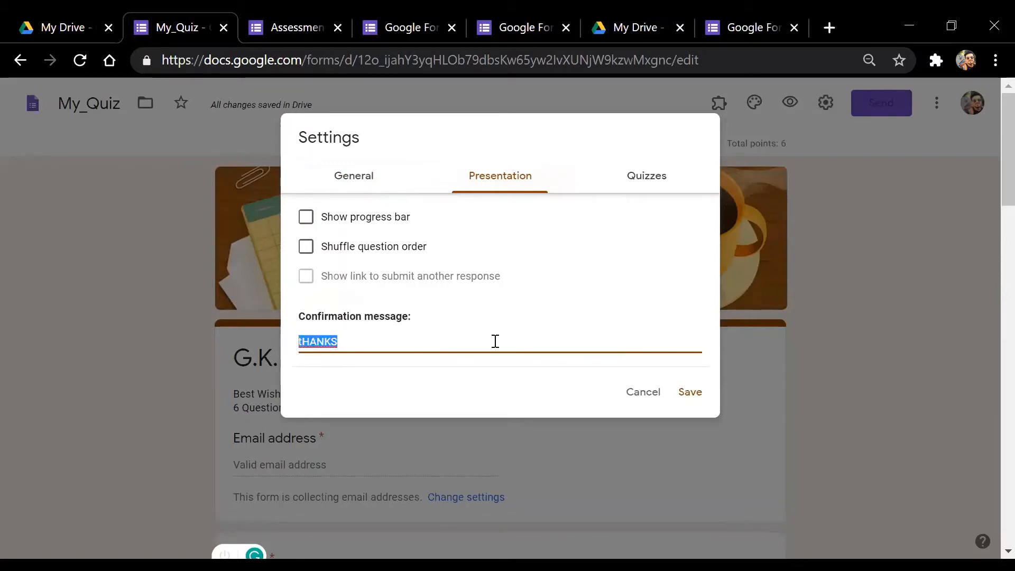
pyautogui.write('Thanks ')
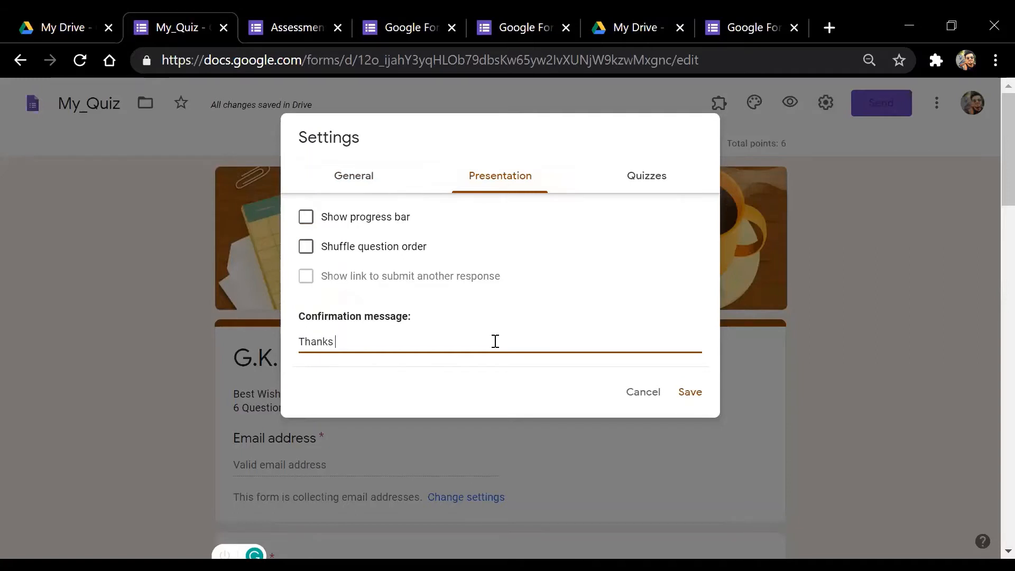
pyautogui.write('for attempting the Q')
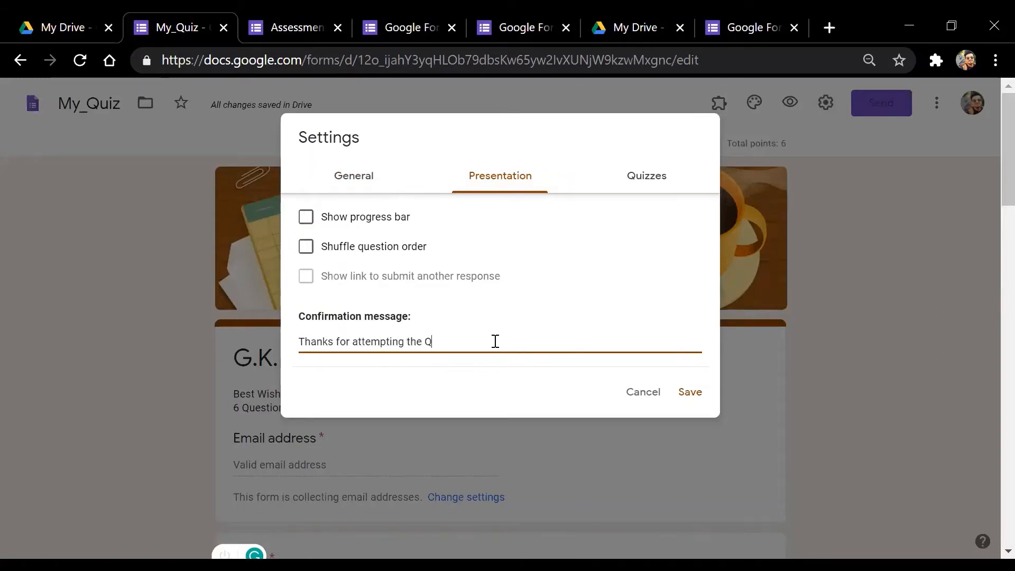
pyautogui.write('UIZ.')
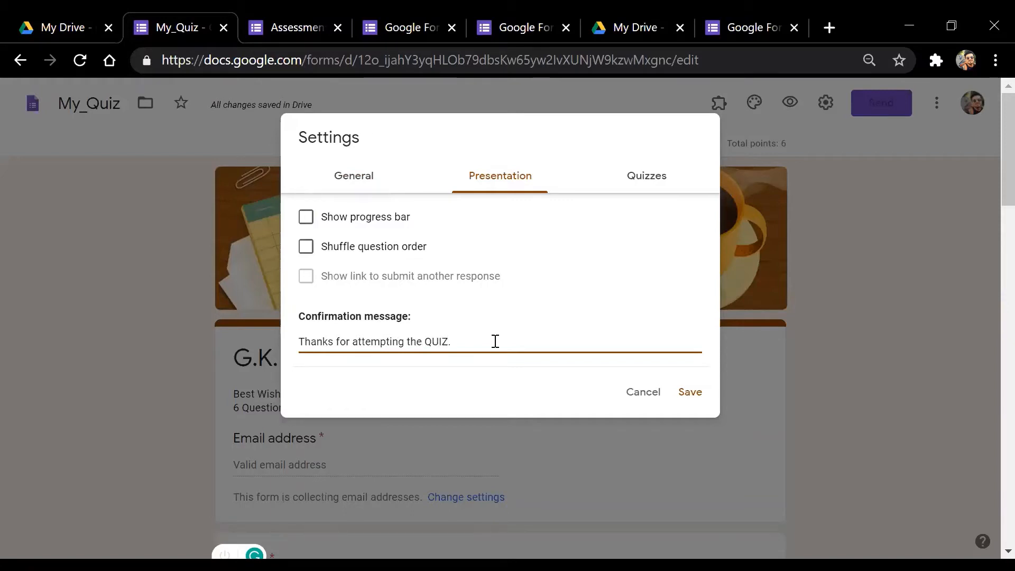
pyautogui.write(' You can check your sc')
pyautogui.write('ore')
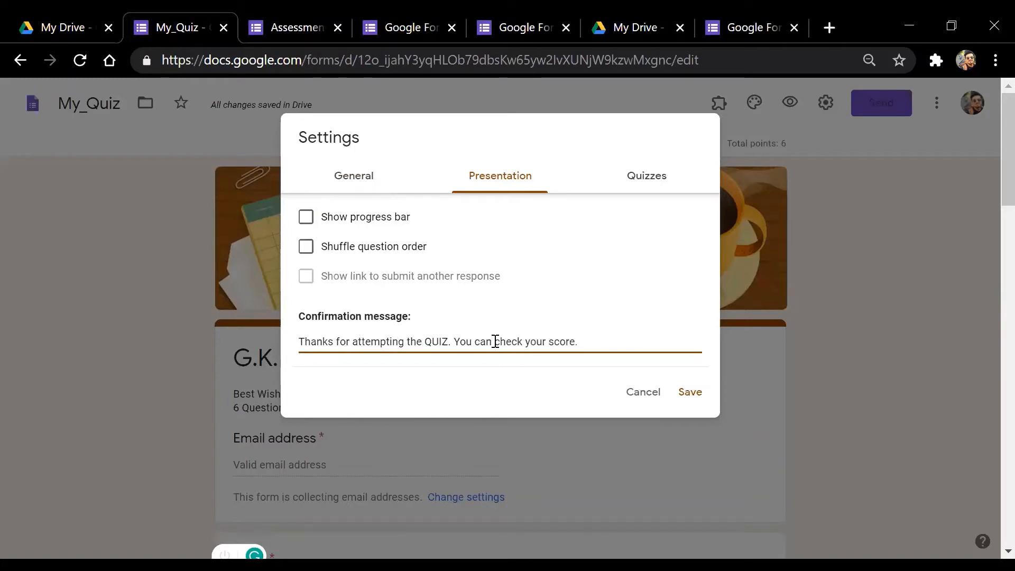
pyautogui.write(' now')
pyautogui.click(495, 341)
pyautogui.write('now')
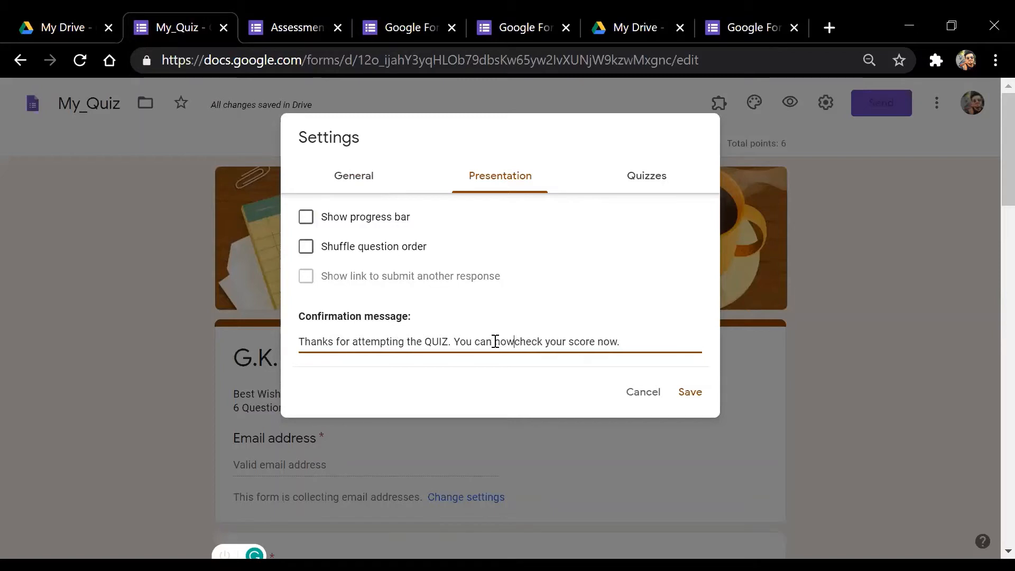
pyautogui.press('BackSpace')
pyautogui.press('BackSpace')
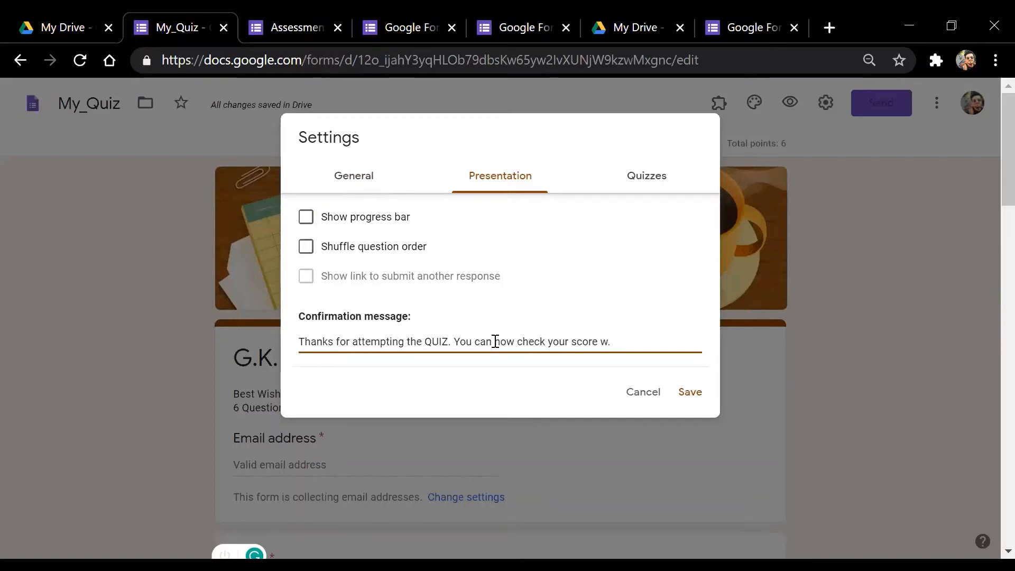
pyautogui.press('BackSpace')
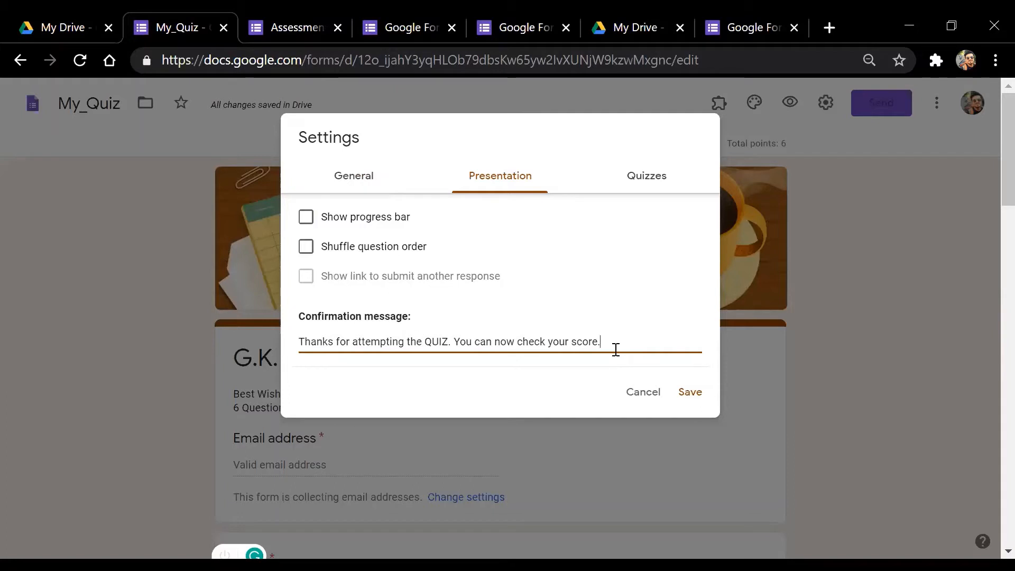
pyautogui.moveTo(613, 345); pyautogui.dragTo(296, 357)
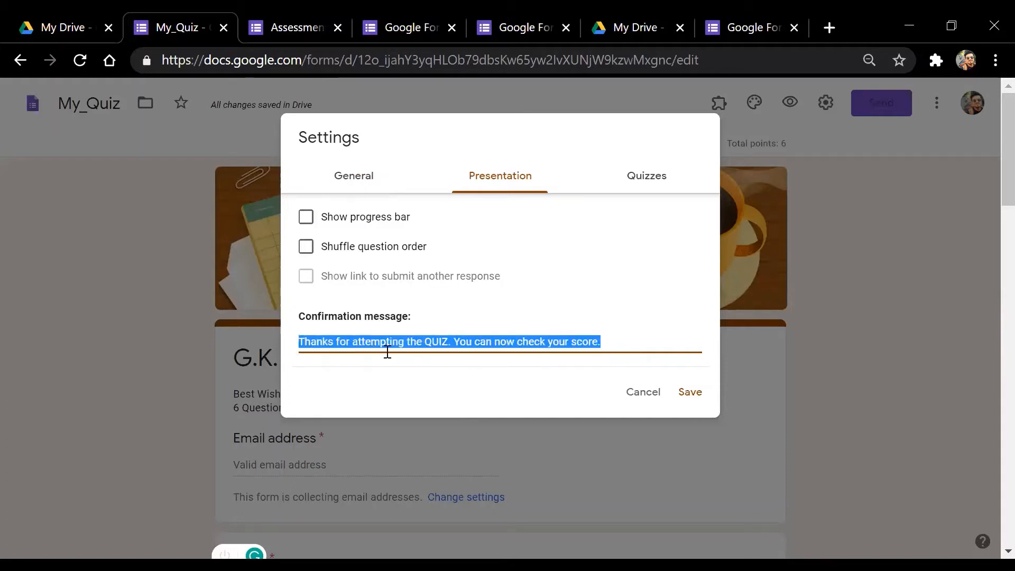
# Turn on Show progress bar and Shuffle question order in Presentation settings
pyautogui.click(492, 344)
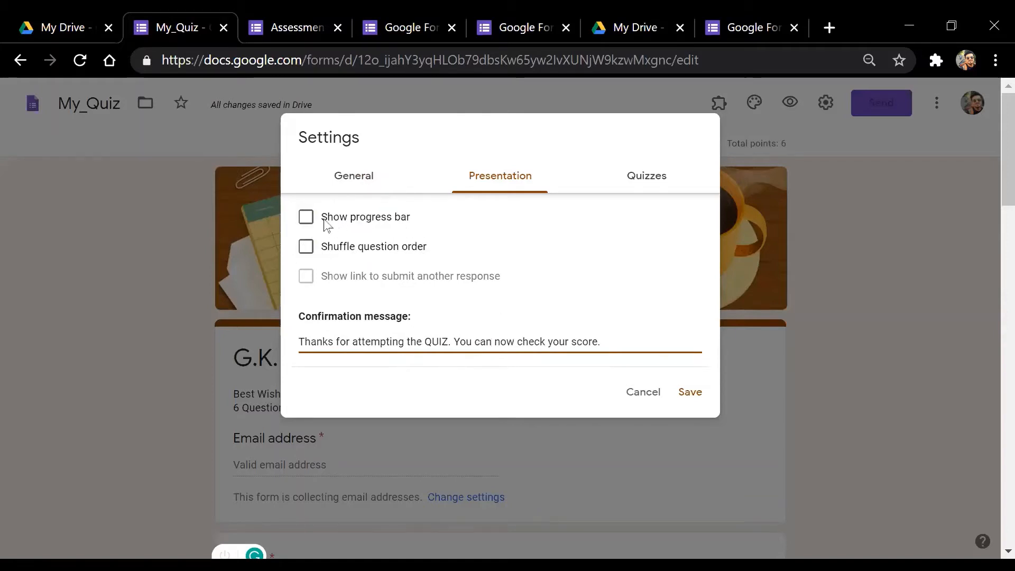
pyautogui.click(305, 218)
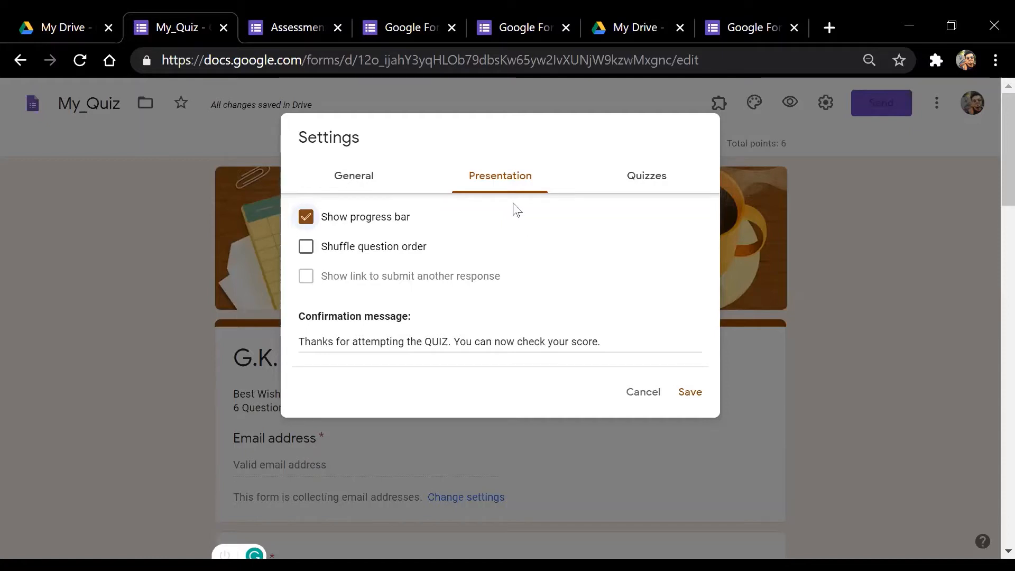
pyautogui.click(306, 248)
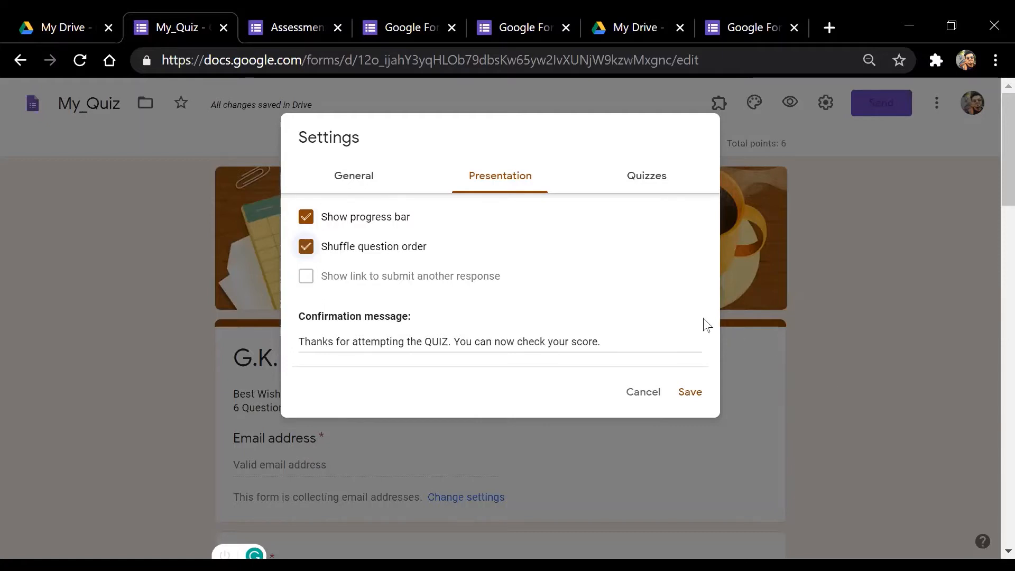
# Recheck the confirmation message text, then bring up the Quizzes grading options
pyautogui.click(616, 343)
pyautogui.moveTo(616, 343); pyautogui.dragTo(286, 359)
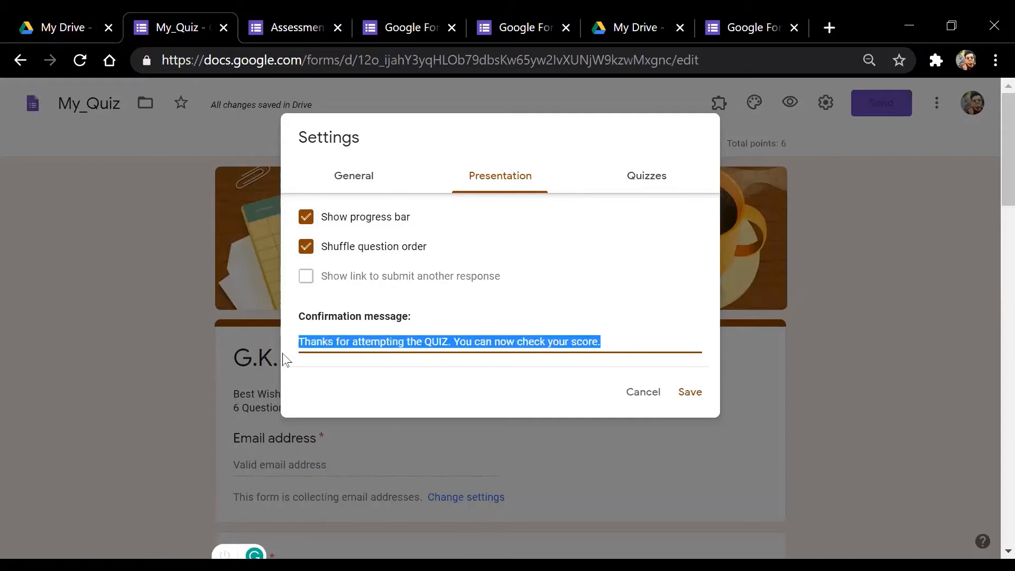
pyautogui.click(615, 341)
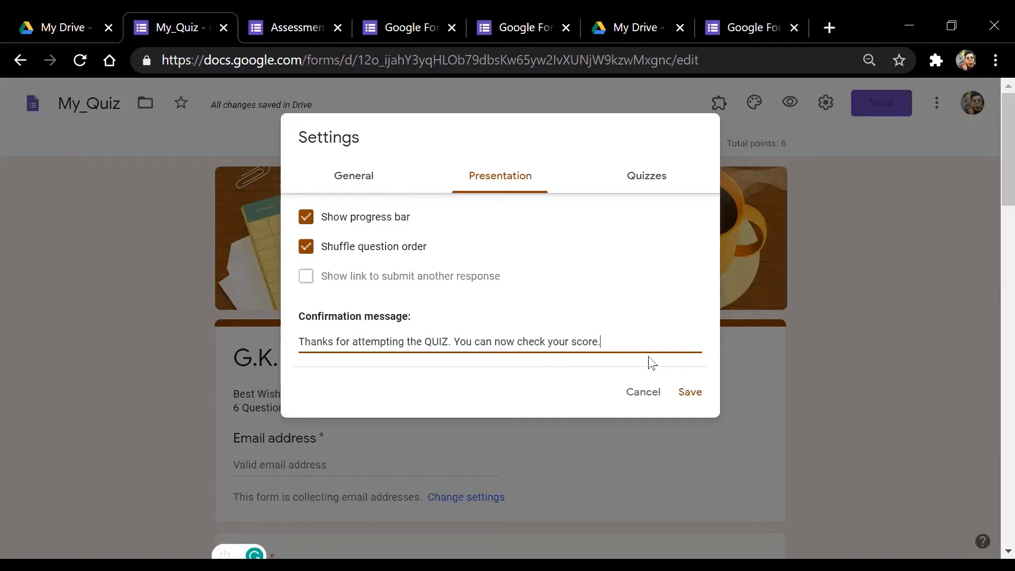
pyautogui.click(648, 174)
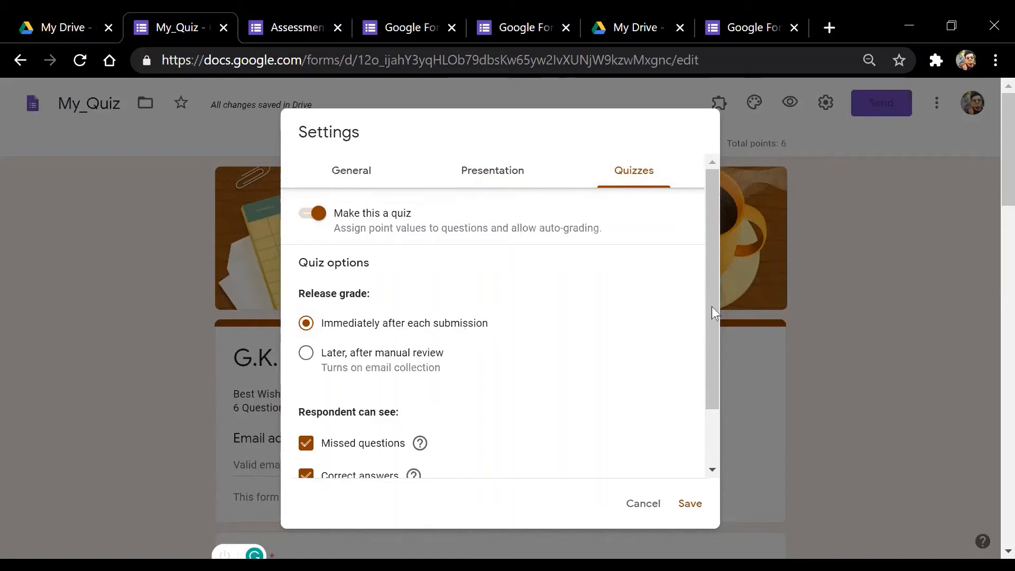
# Hide missed questions, correct answers and point values from respondents, then save the quiz settings
pyautogui.moveTo(716, 297); pyautogui.dragTo(724, 374)
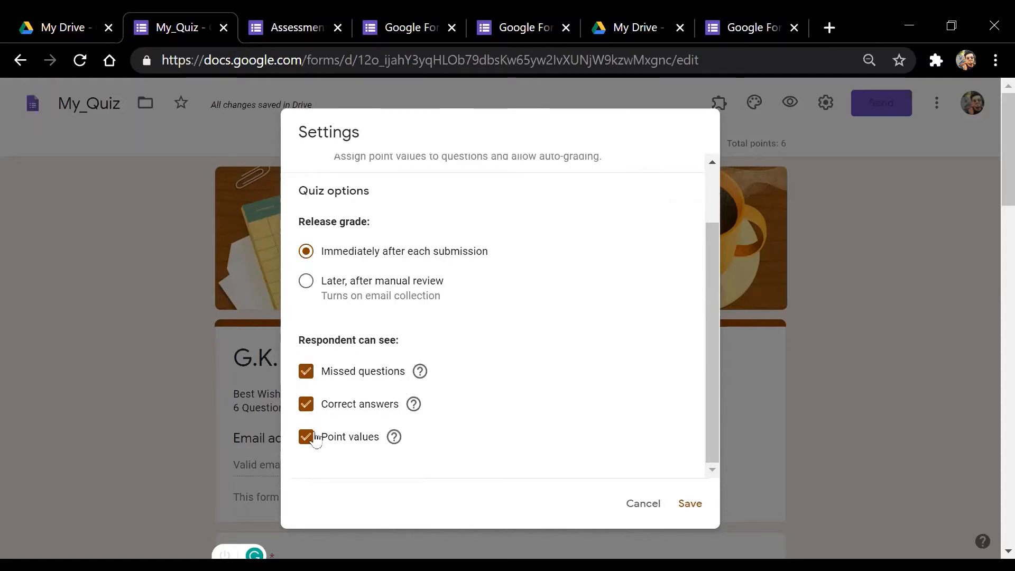
pyautogui.click(307, 371)
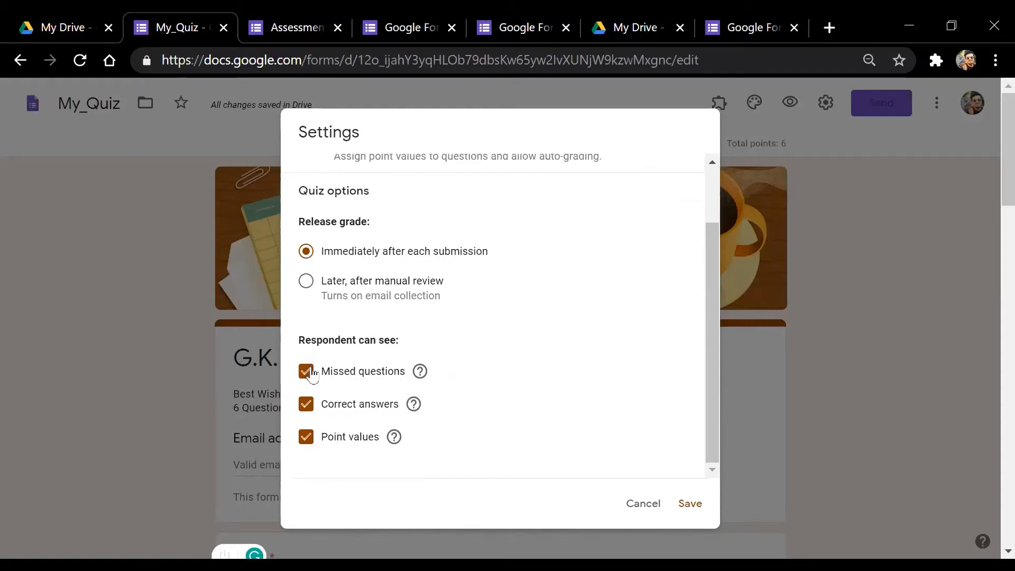
pyautogui.click(308, 405)
pyautogui.click(307, 439)
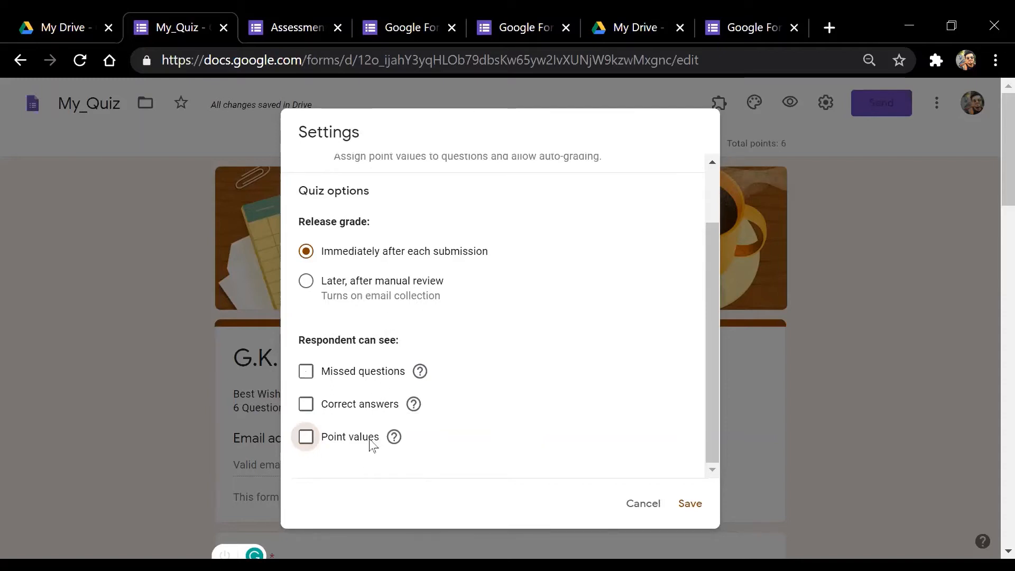
pyautogui.scroll(2, 629, 398)
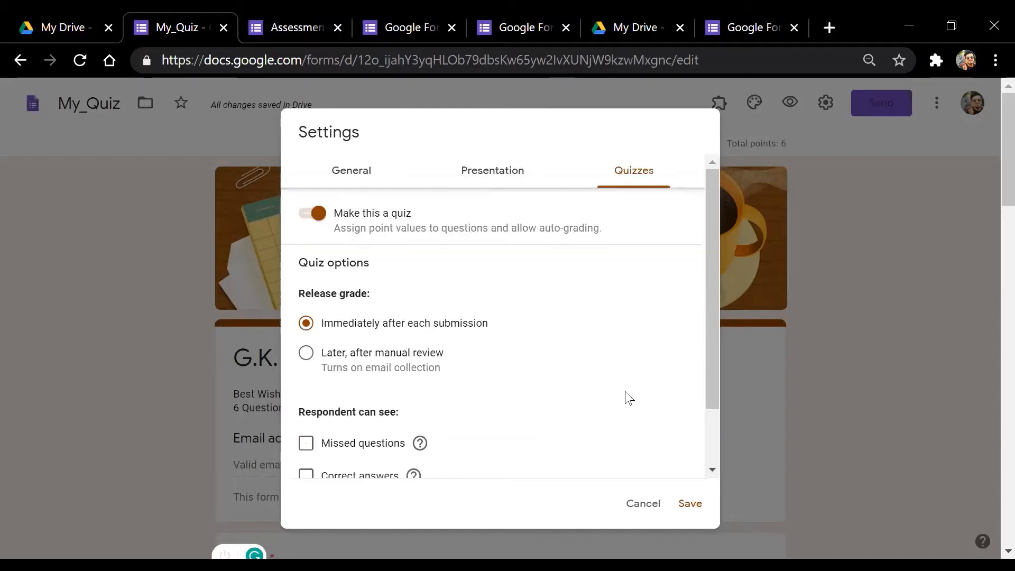
pyautogui.click(692, 513)
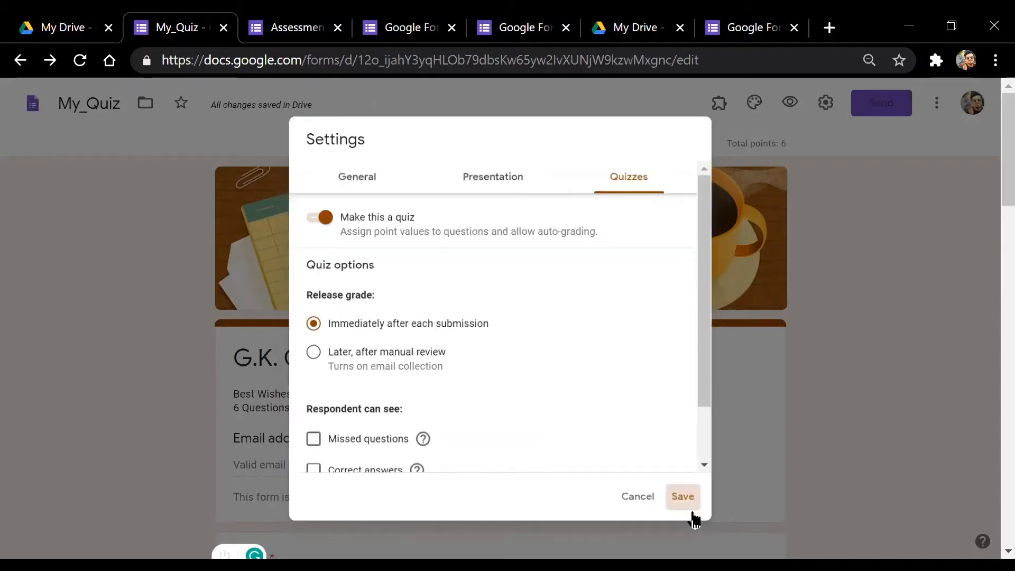
# Select the required short-answer Name question below the email field for editing
pyautogui.scroll(-6, 990, 144)
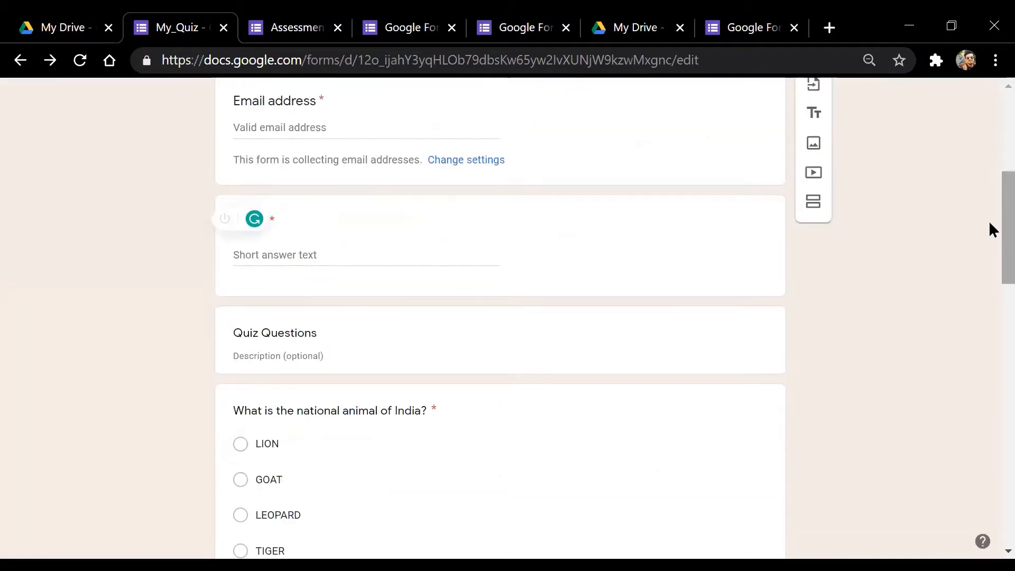
pyautogui.scroll(5, 990, 227)
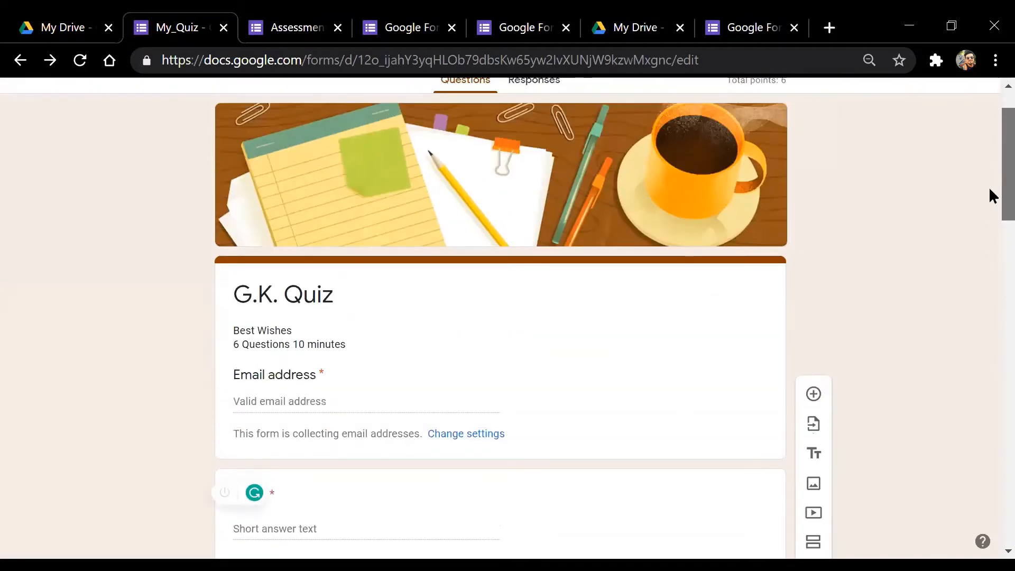
pyautogui.scroll(-7, 990, 195)
pyautogui.scroll(5, 991, 222)
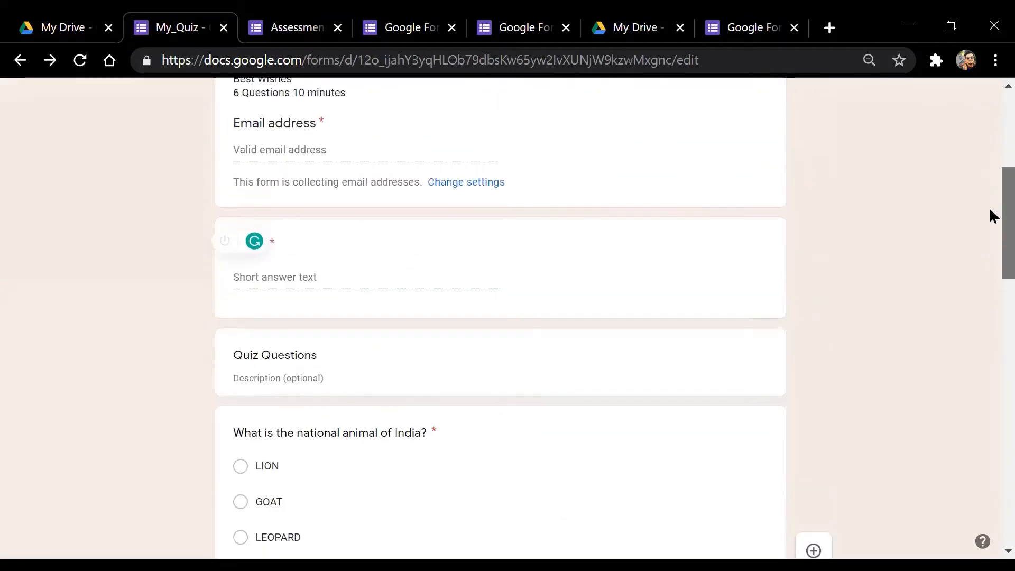
pyautogui.scroll(2, 991, 199)
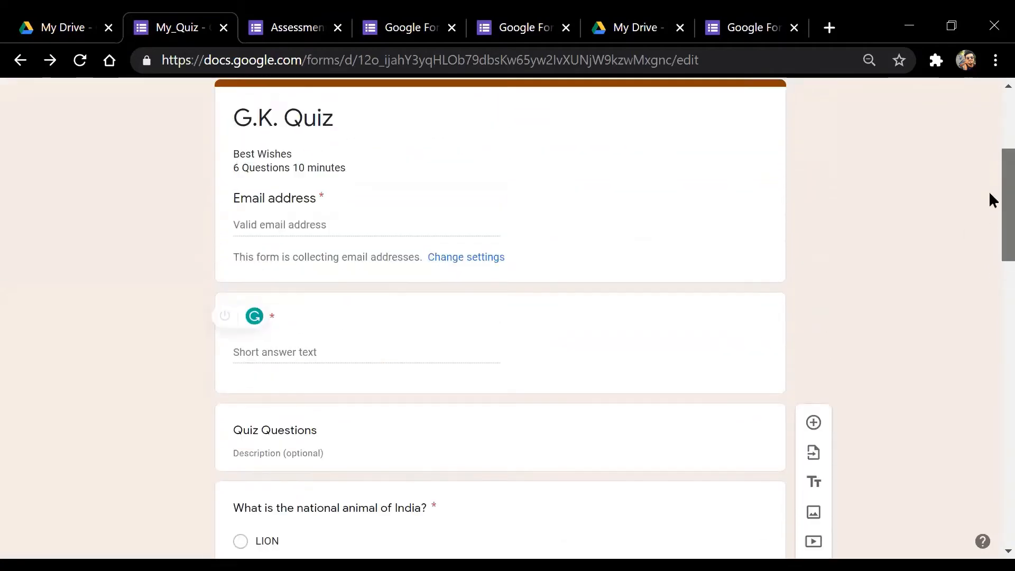
pyautogui.scroll(-4, 991, 238)
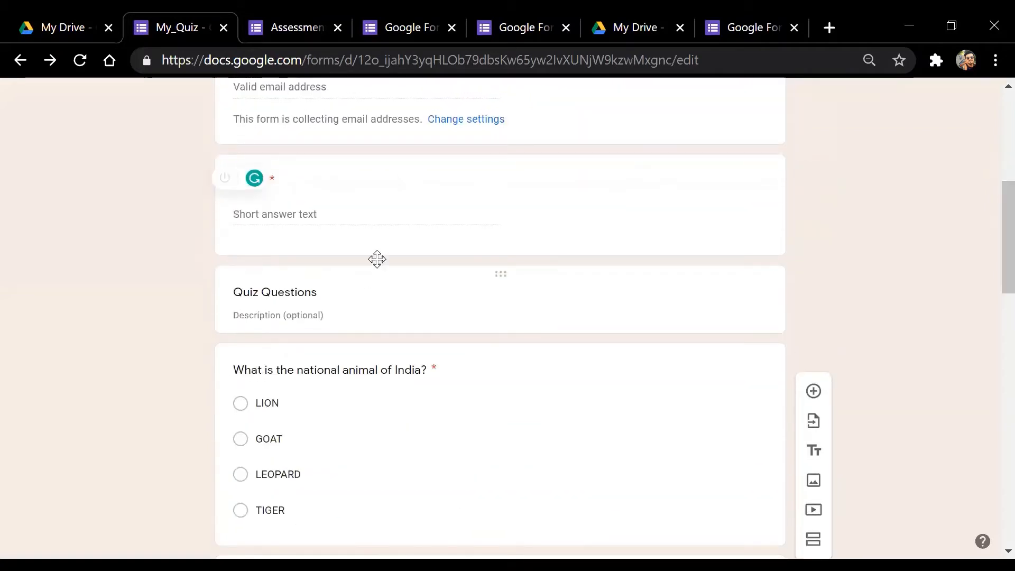
pyautogui.click(513, 163)
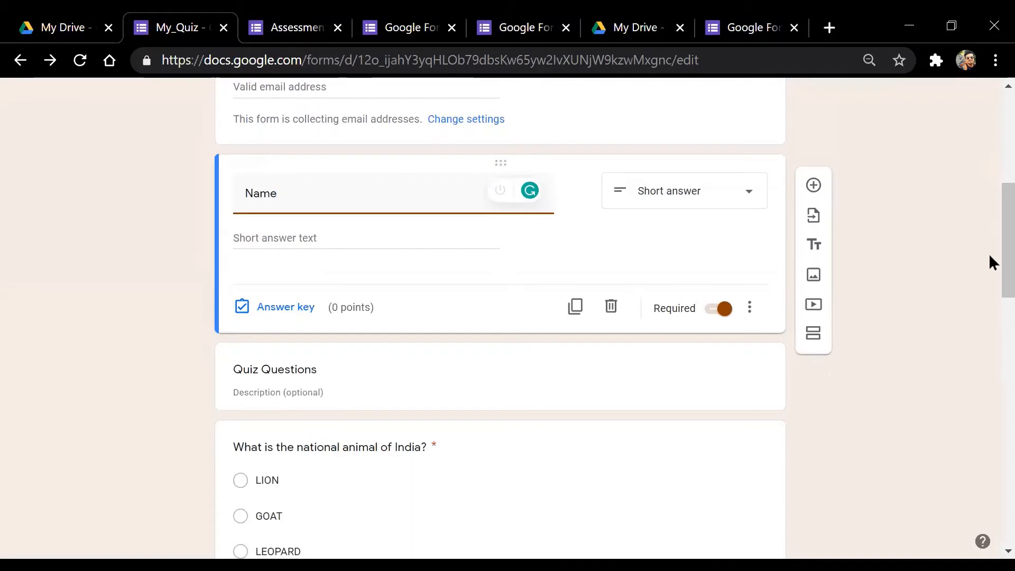
pyautogui.scroll(3, 991, 249)
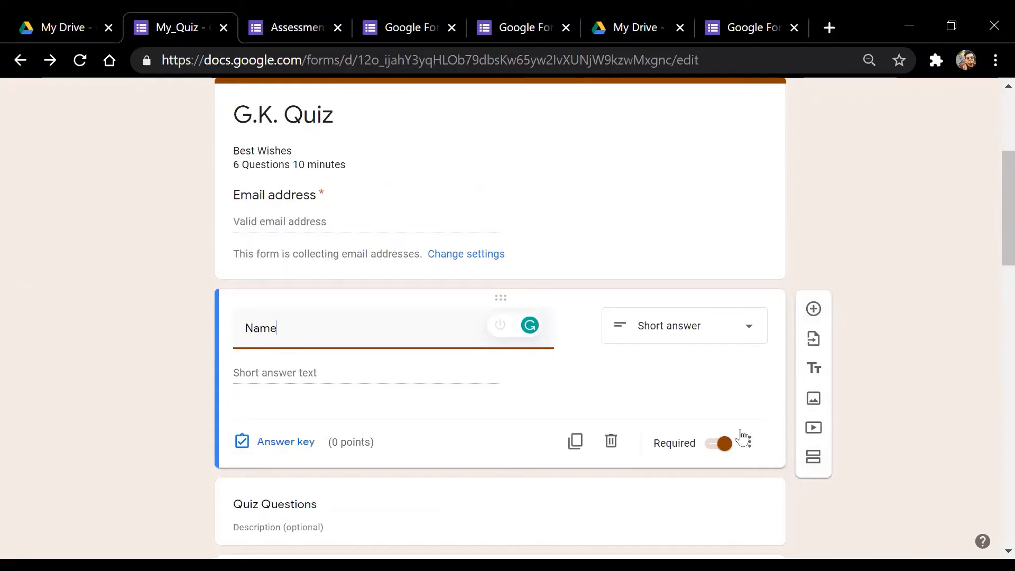
pyautogui.scroll(-3, 959, 323)
pyautogui.scroll(2, 991, 243)
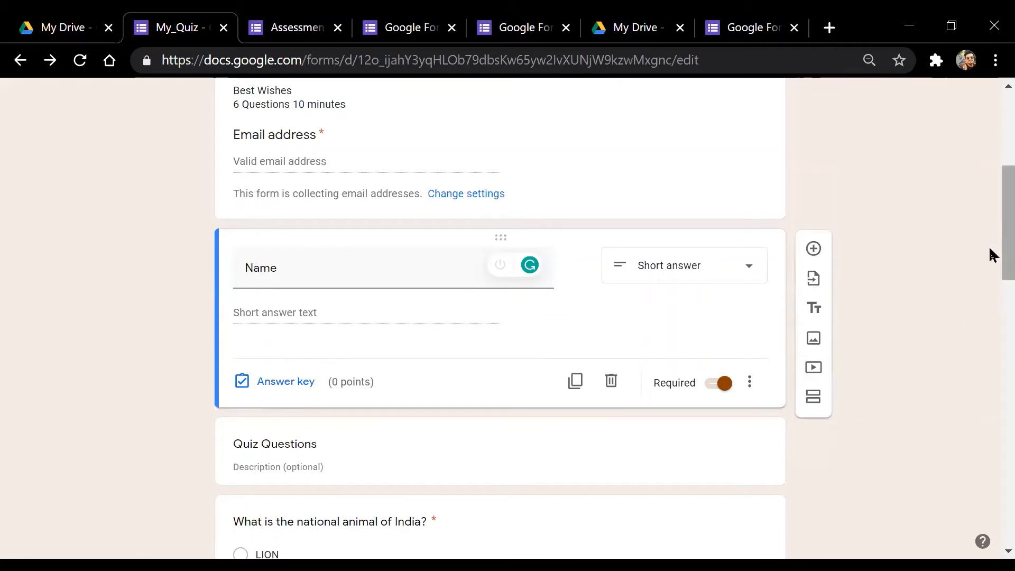
pyautogui.scroll(-5, 991, 254)
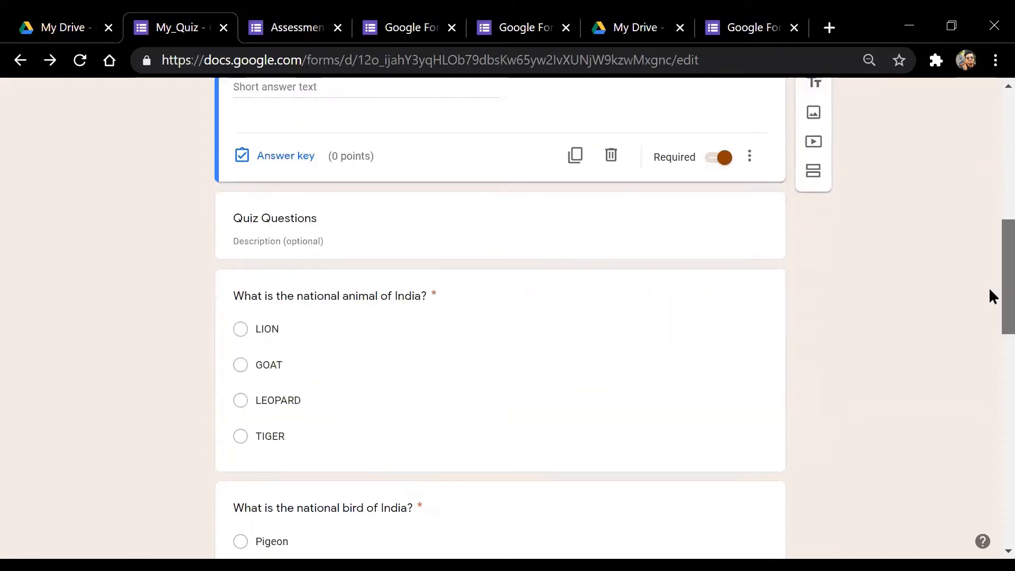
pyautogui.scroll(5, 993, 181)
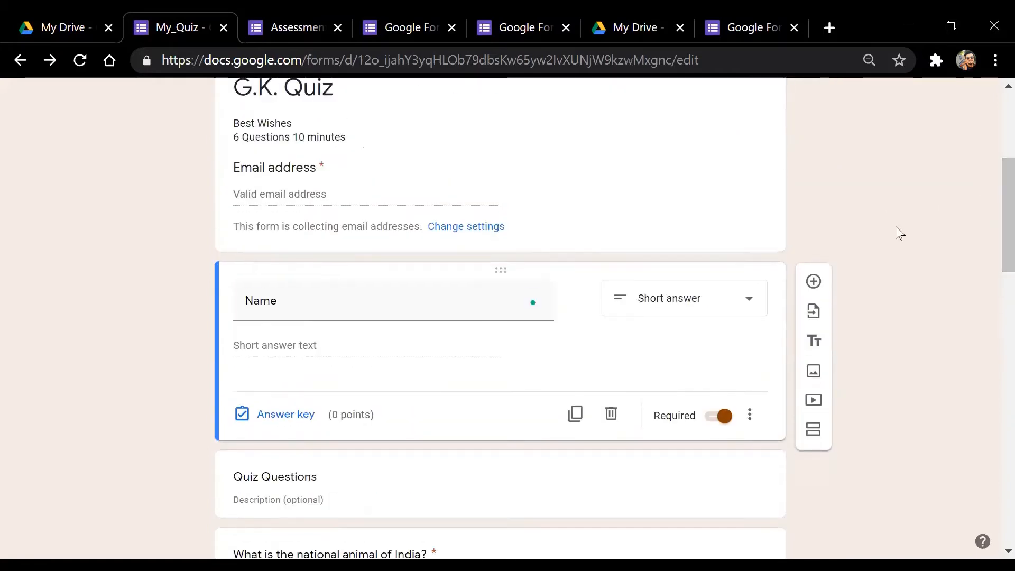
# Add a new section after the Name question so the quiz questions start section 2
pyautogui.click(818, 437)
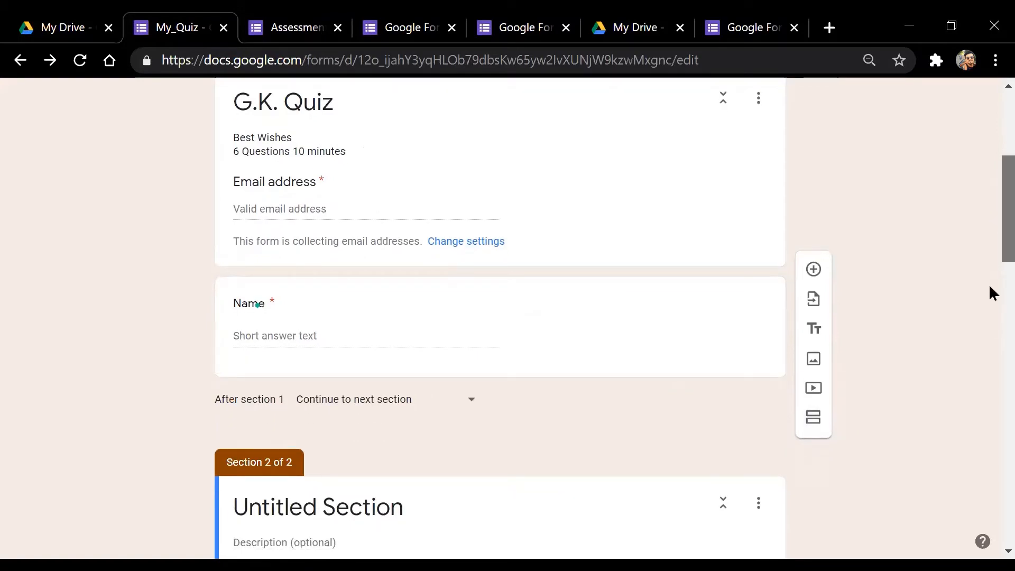
pyautogui.scroll(-5, 991, 291)
pyautogui.scroll(8, 993, 290)
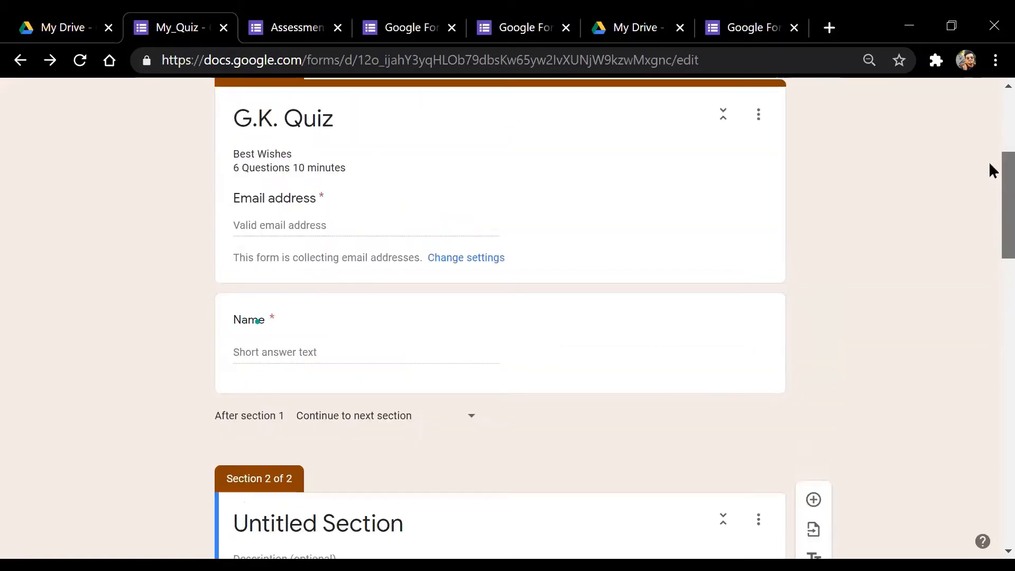
pyautogui.scroll(-8, 994, 184)
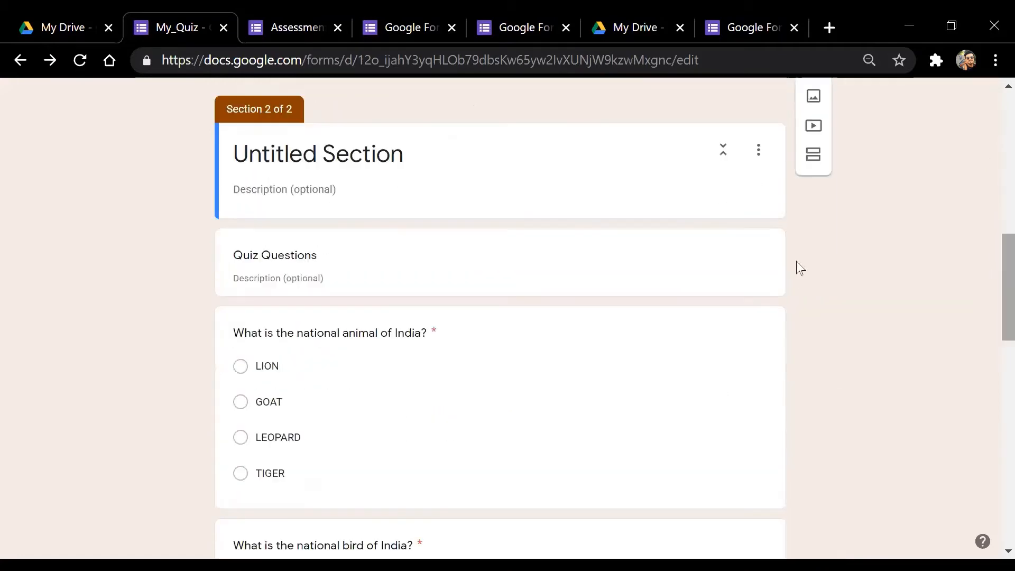
pyautogui.scroll(8, 992, 291)
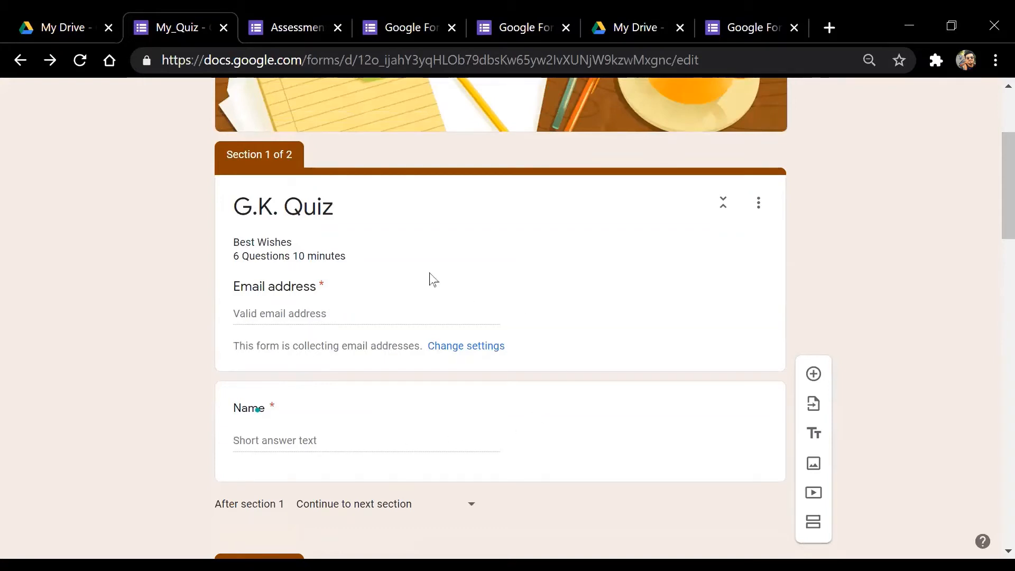
# Select the G.K. Quiz title card and the Name question, then finish editing its title
pyautogui.click(292, 311)
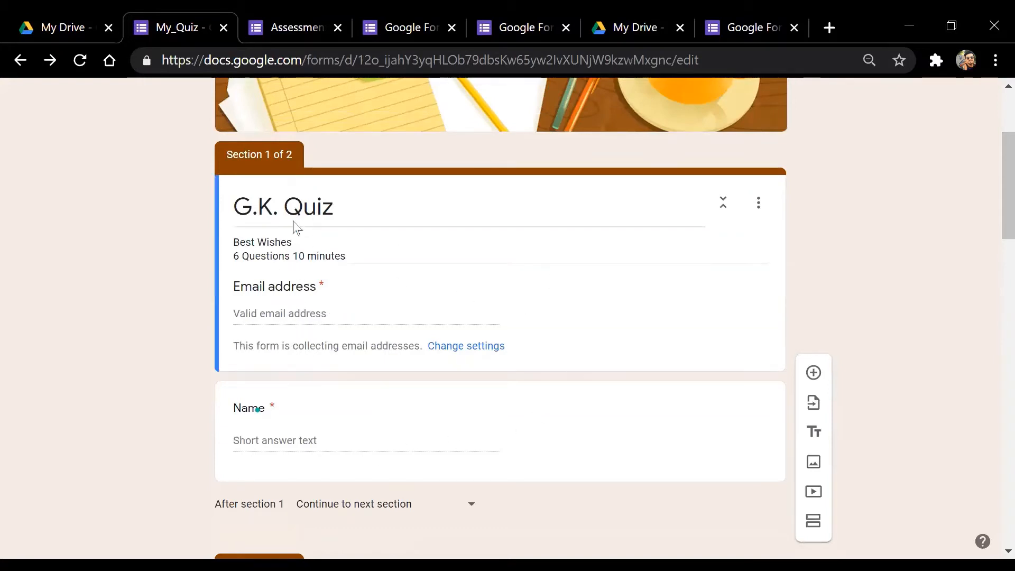
pyautogui.click(270, 413)
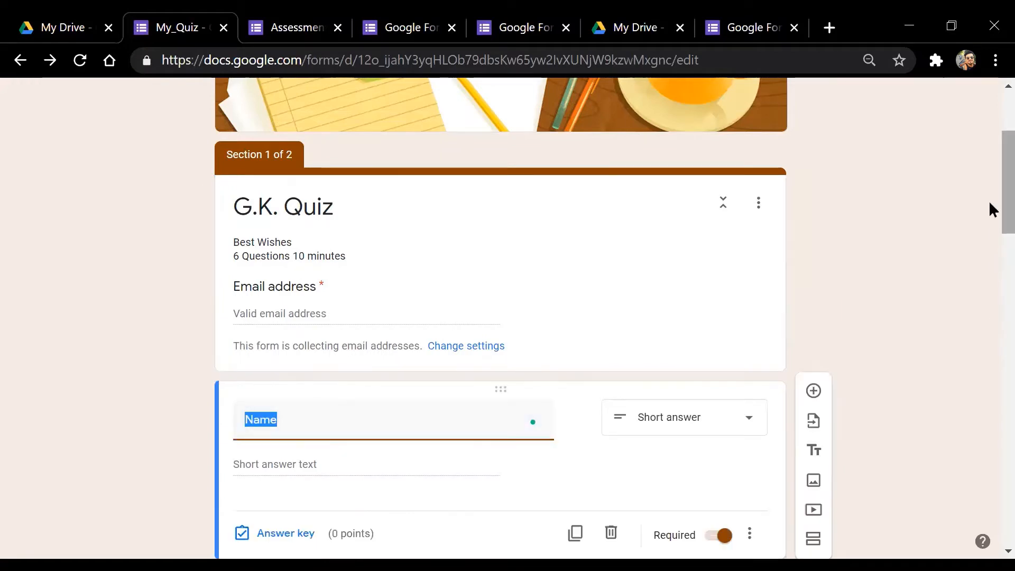
pyautogui.scroll(-3, 990, 211)
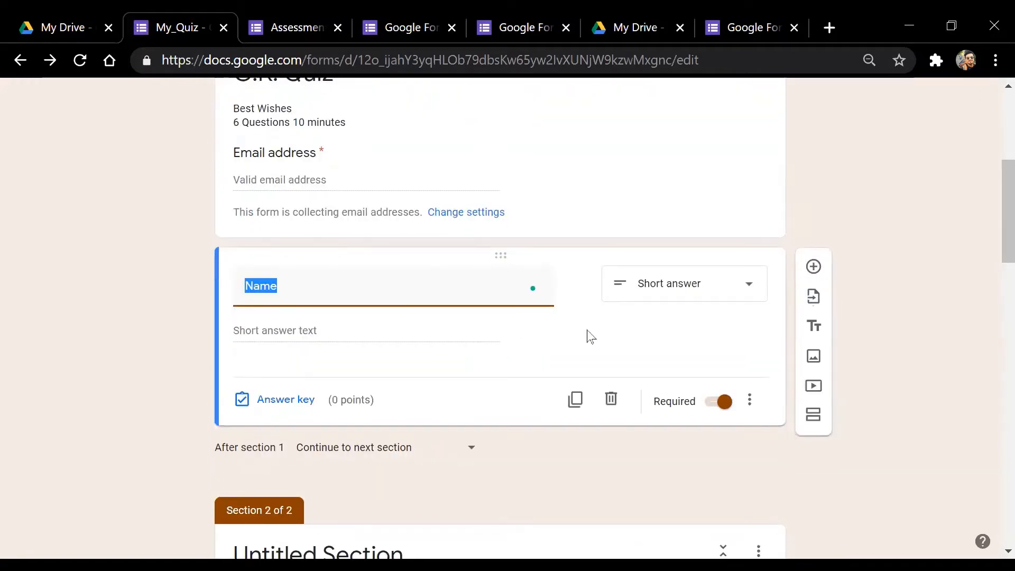
pyautogui.click(608, 335)
pyautogui.scroll(-8, 991, 254)
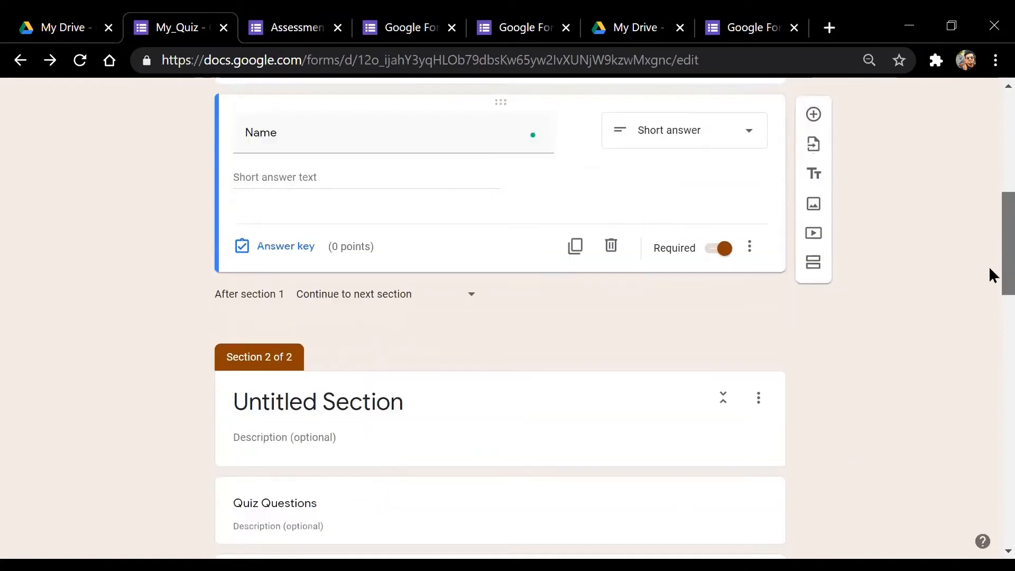
pyautogui.scroll(2, 991, 294)
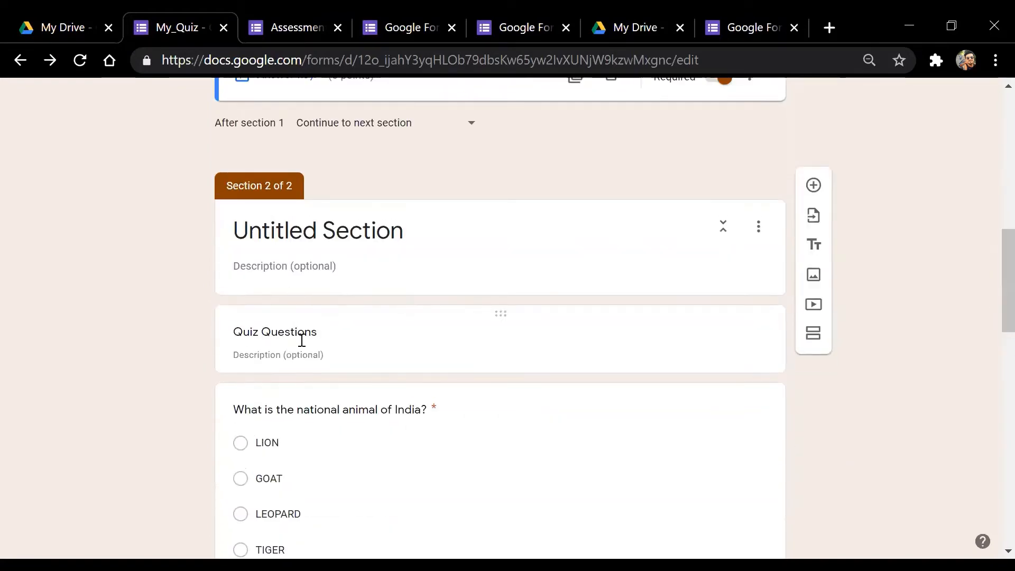
# Retitle section 2 from 'Untitled Section' to 'Quiz'
pyautogui.click(388, 243)
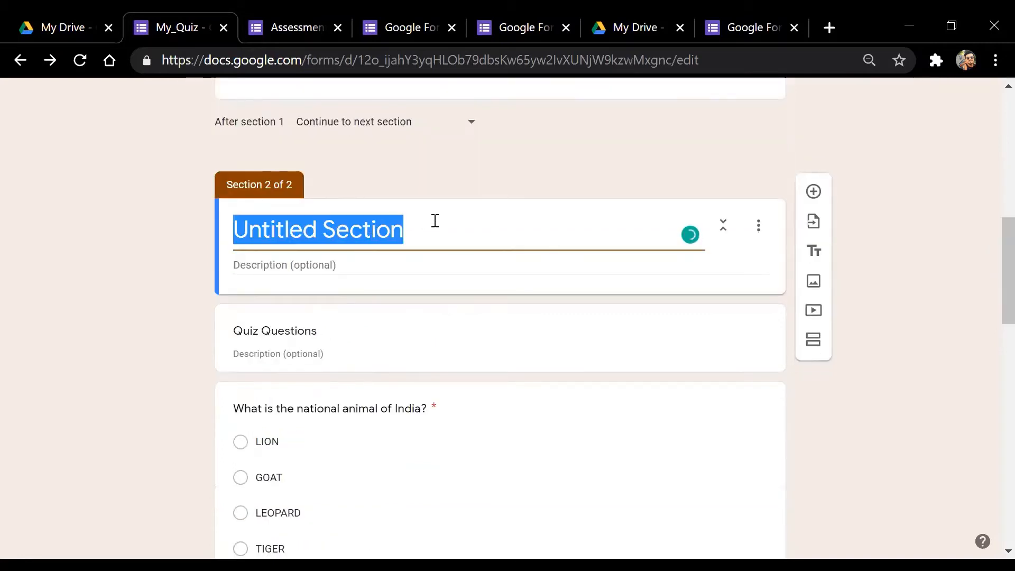
pyautogui.write('Q')
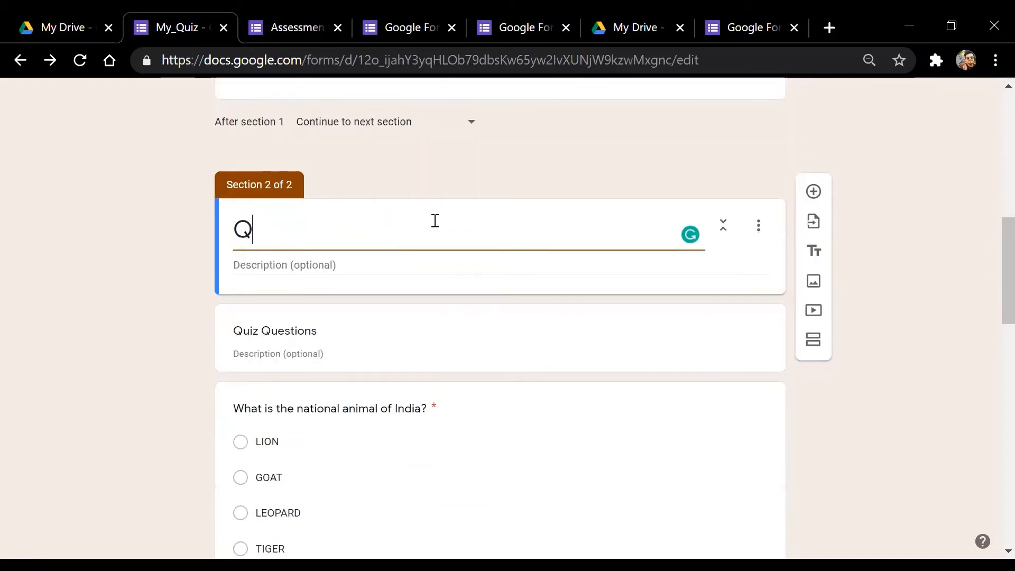
pyautogui.write('uiz ')
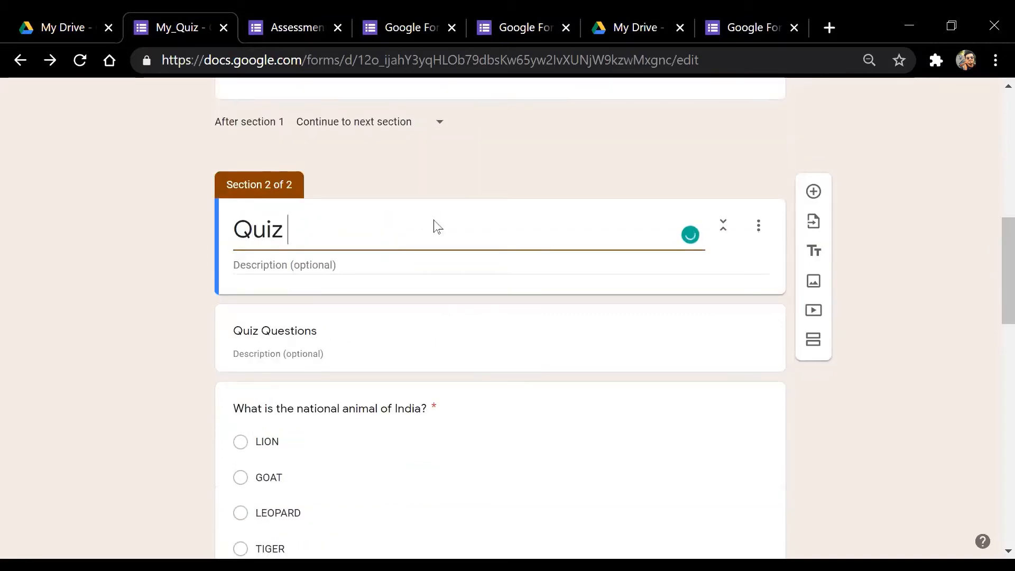
pyautogui.write('Q')
pyautogui.press('BackSpace')
pyautogui.press('BackSpace')
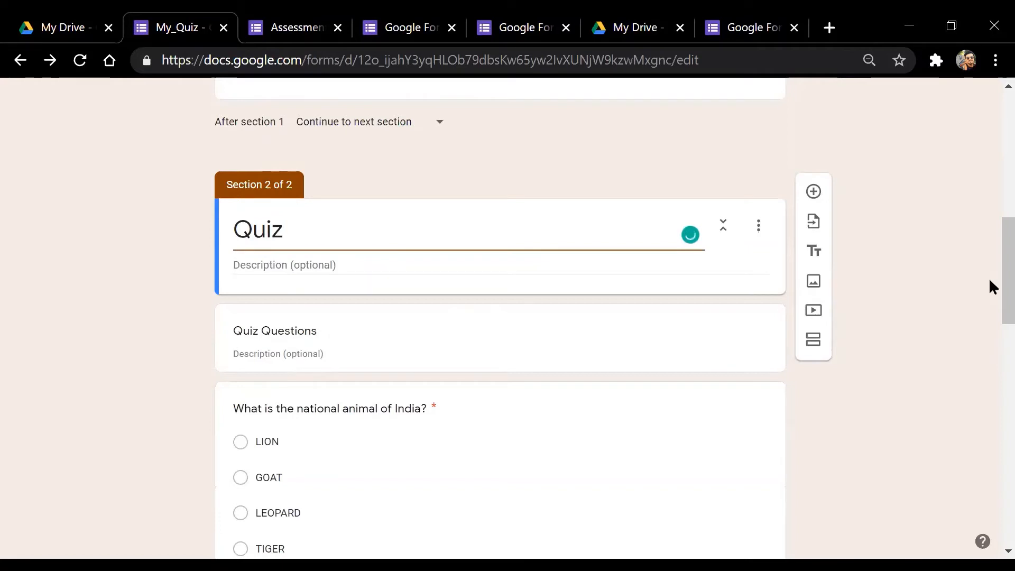
pyautogui.scroll(-1, 990, 264)
pyautogui.scroll(2, 991, 254)
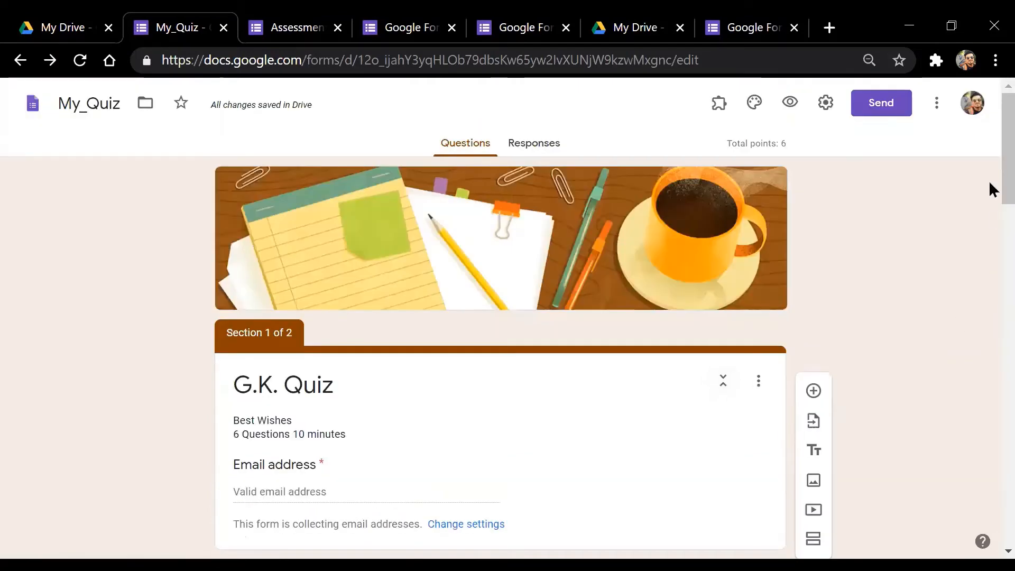
pyautogui.moveTo(990, 184); pyautogui.dragTo(990, 241)
pyautogui.moveTo(991, 157); pyautogui.dragTo(991, 222)
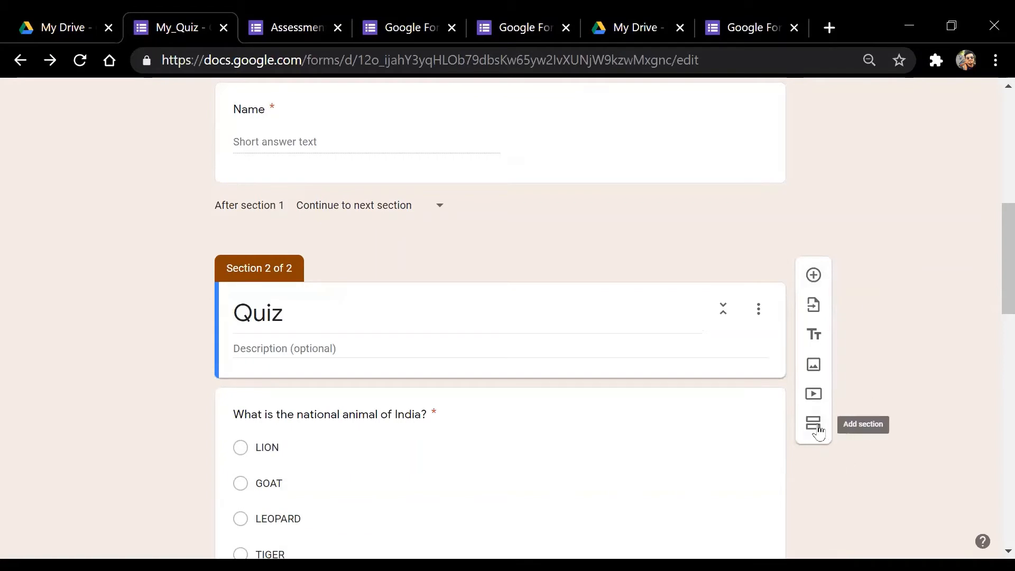
pyautogui.scroll(5, 991, 275)
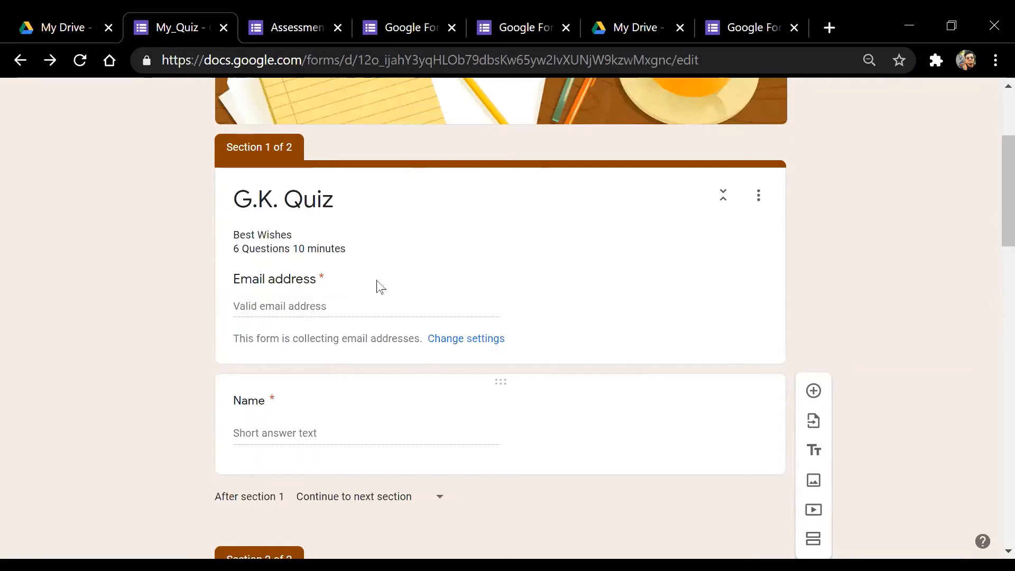
pyautogui.scroll(-8, 991, 231)
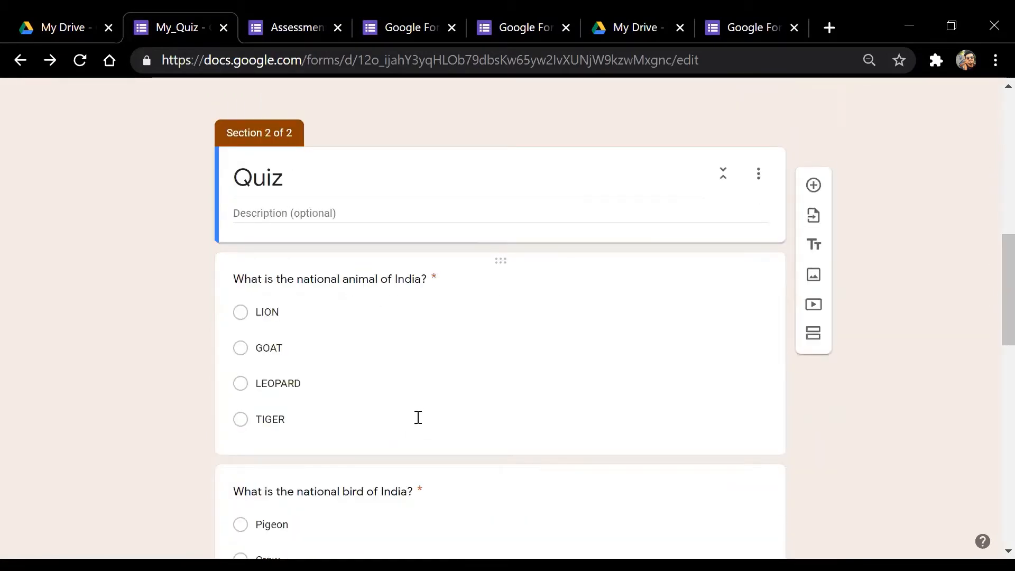
pyautogui.scroll(1, 990, 315)
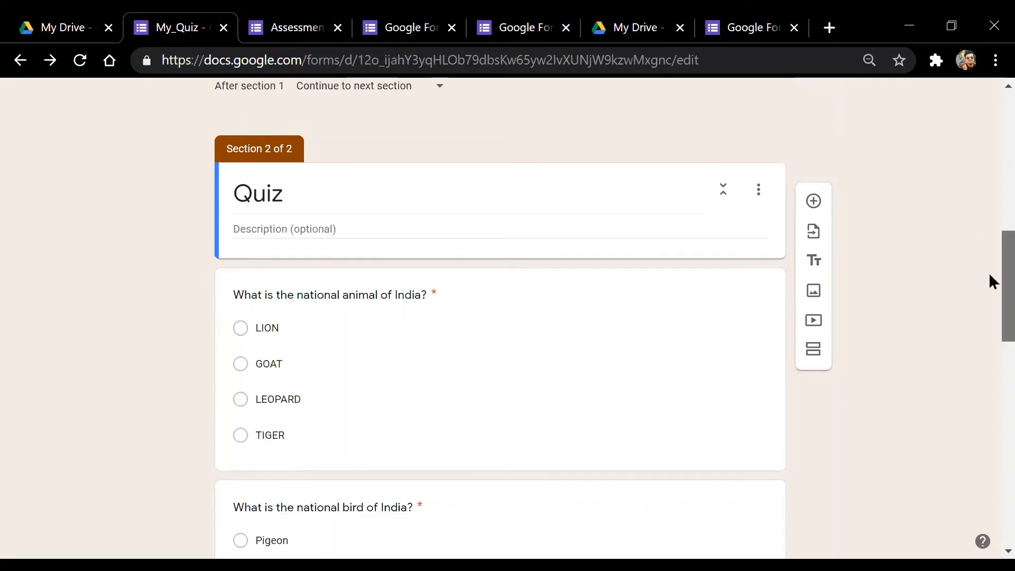
pyautogui.scroll(-4, 992, 360)
pyautogui.moveTo(991, 393); pyautogui.dragTo(990, 553)
pyautogui.moveTo(990, 462); pyautogui.dragTo(991, 132)
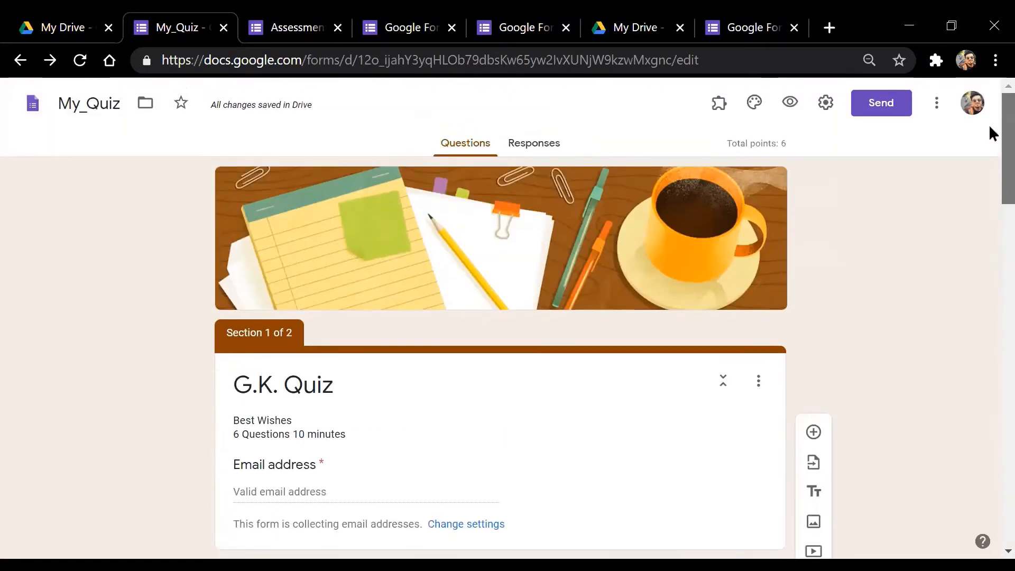
# Show the form's share link in Send form, tick Shorten URL, and select the forms.gle link
pyautogui.click(890, 112)
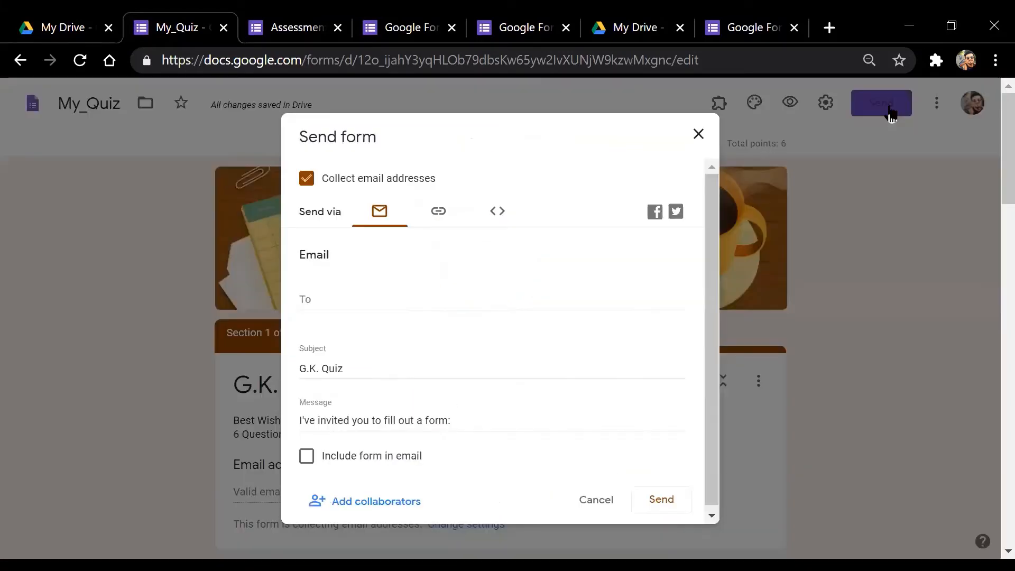
pyautogui.click(439, 213)
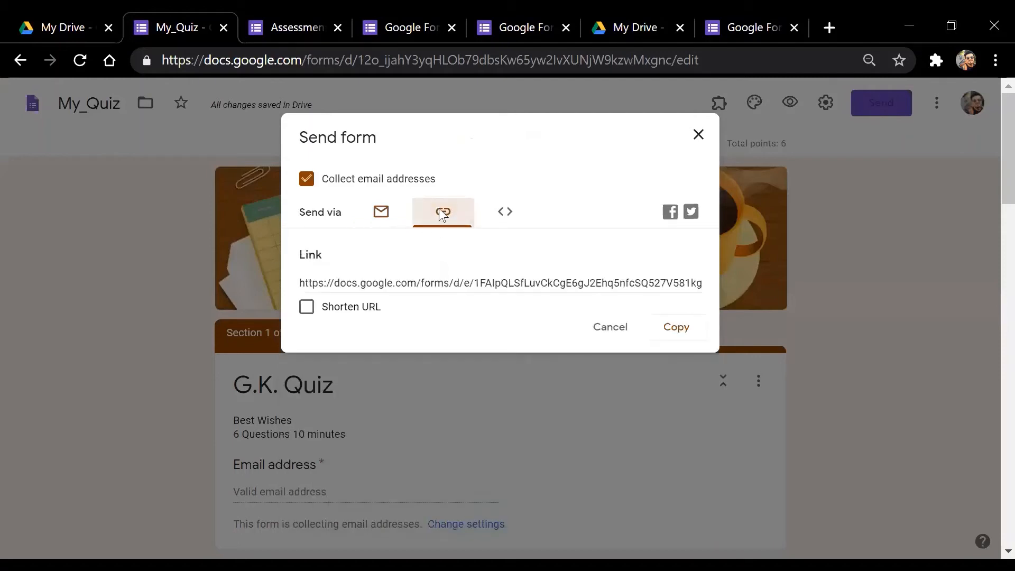
pyautogui.click(312, 316)
pyautogui.click(477, 300)
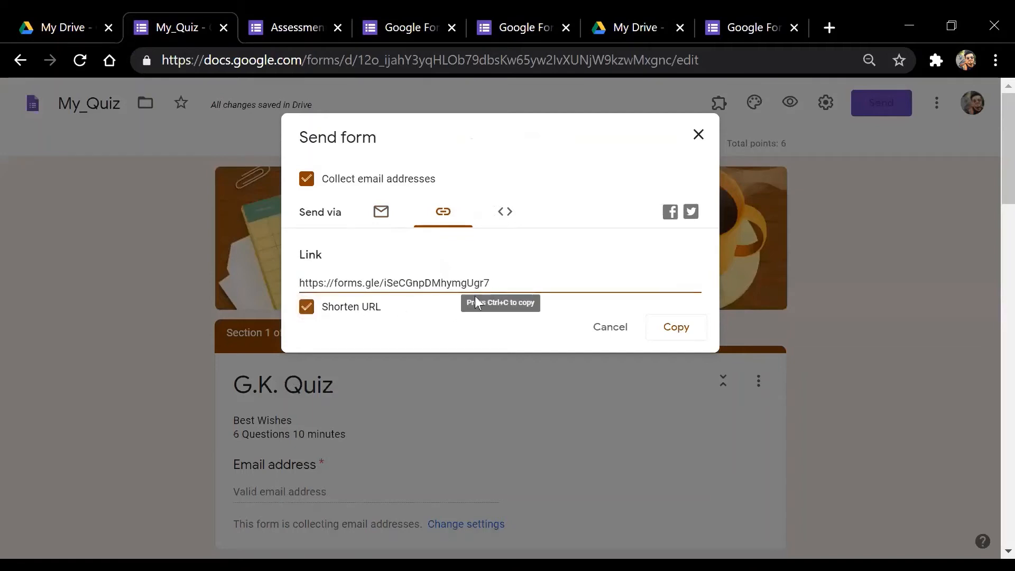
pyautogui.click(311, 312)
pyautogui.click(313, 311)
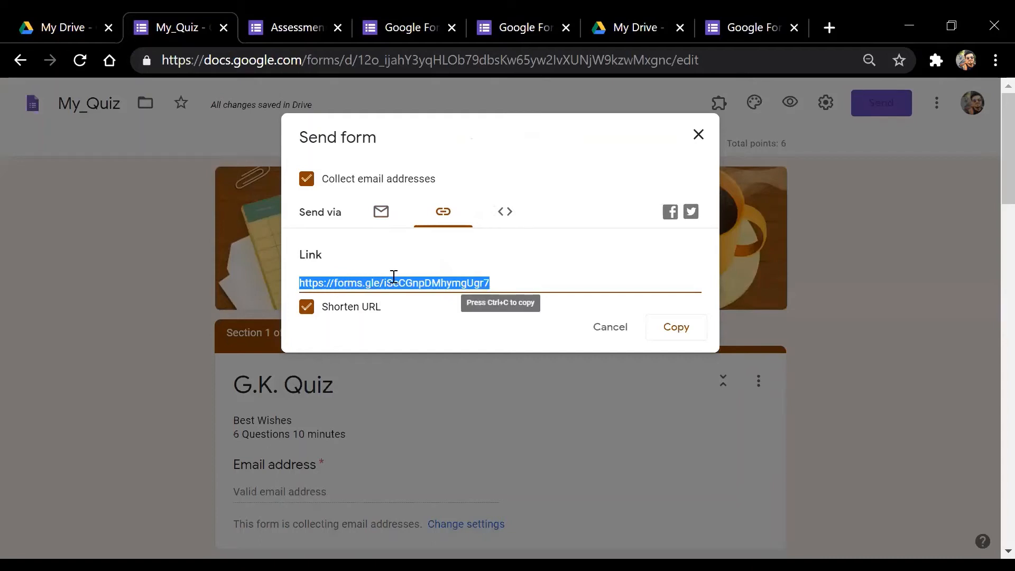
# Copy the shortened forms.gle link to the clipboard
pyautogui.click(686, 333)
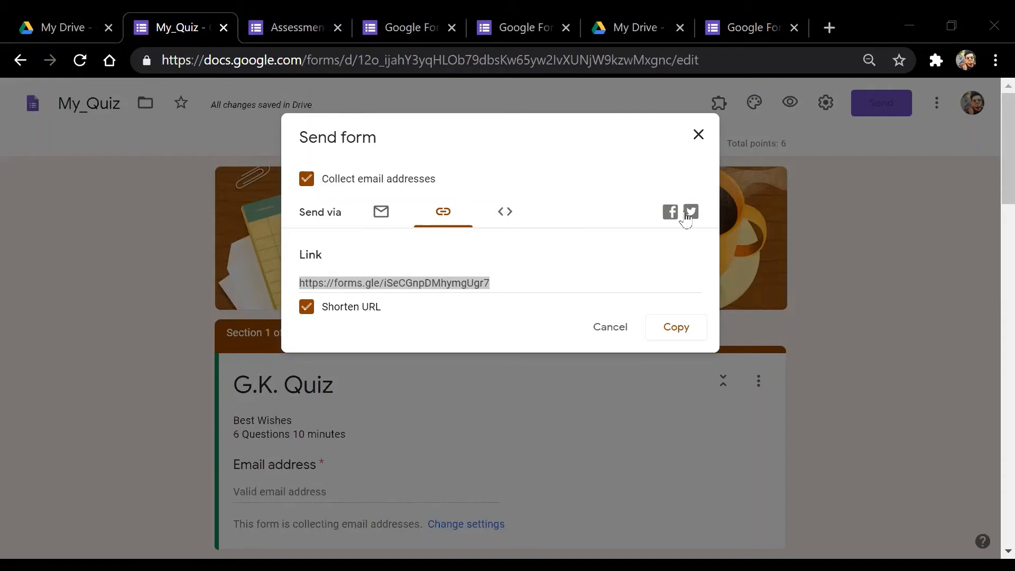
# Close the Send form dialog and view the Responses summary: 1 response, 6 / 6 points
pyautogui.click(698, 135)
pyautogui.click(546, 152)
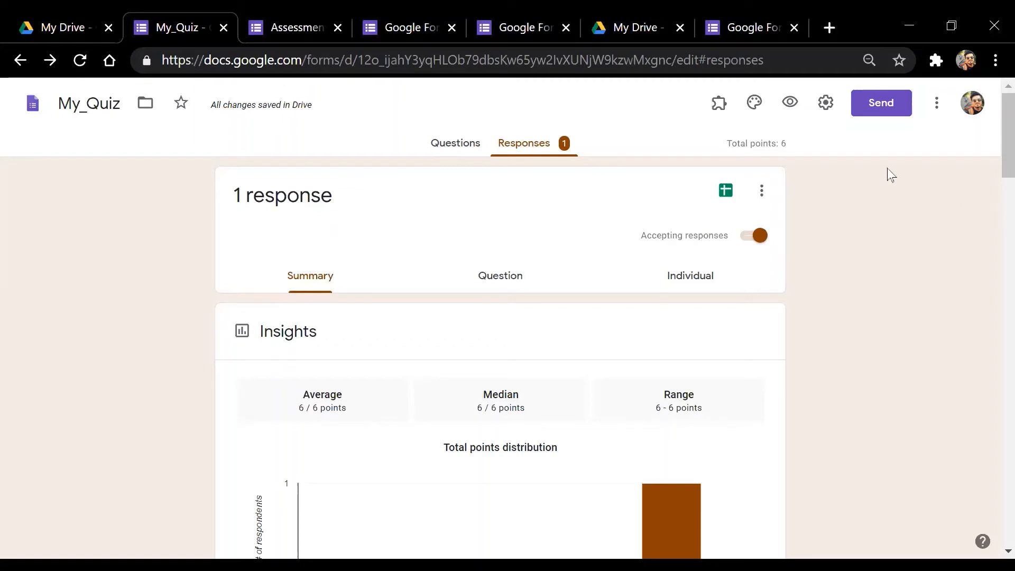
pyautogui.click(826, 102)
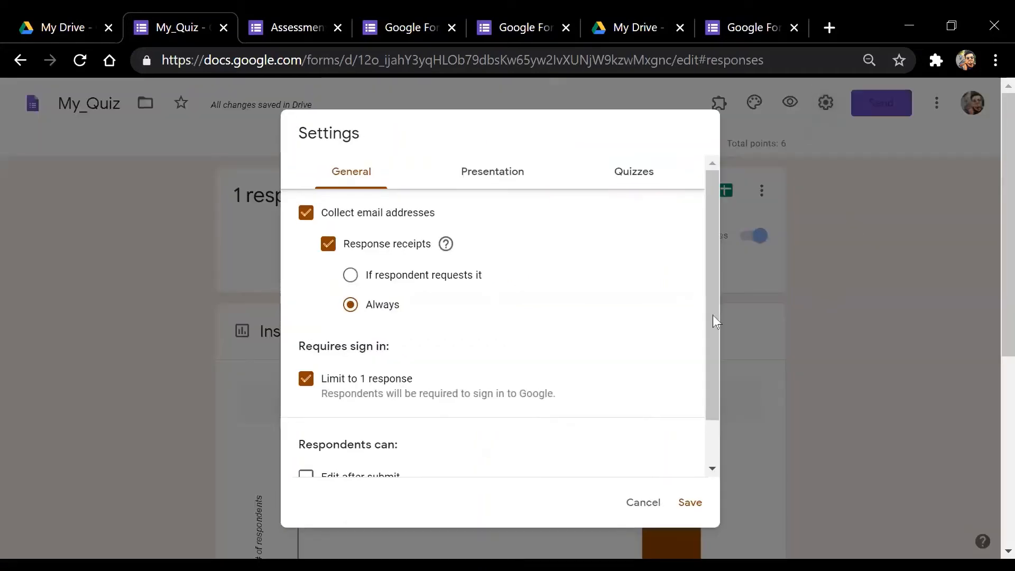
pyautogui.click(691, 505)
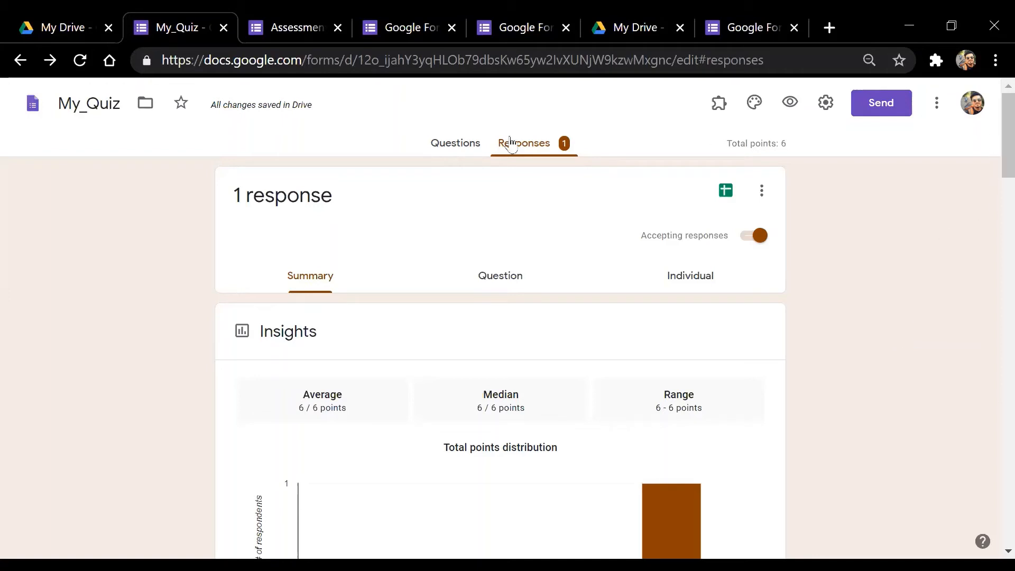
# Switch between the Questions and Responses tabs, ending on section 2 'Quiz' in the editor
pyautogui.click(454, 143)
pyautogui.click(531, 148)
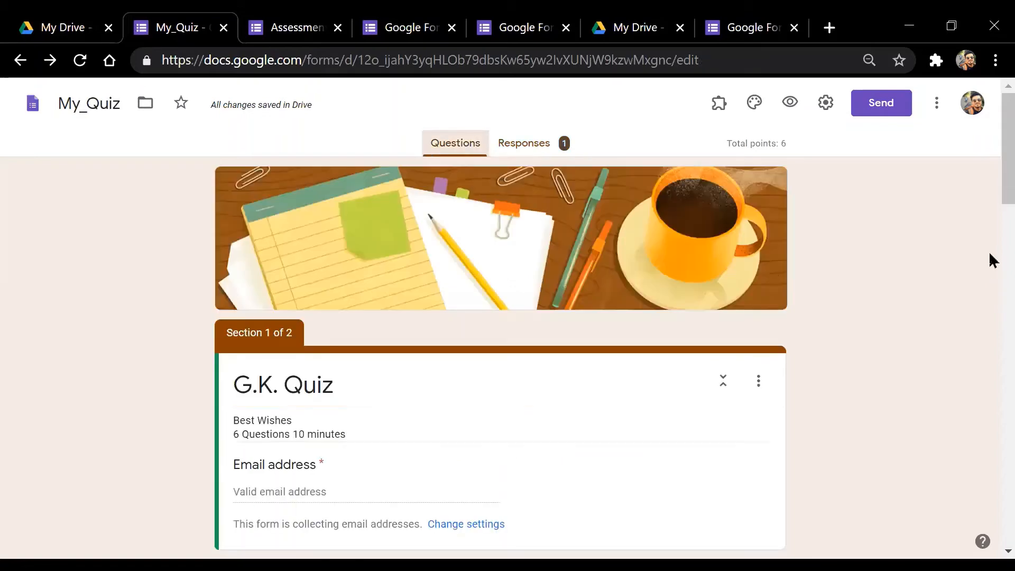
pyautogui.moveTo(1005, 150); pyautogui.dragTo(1005, 269)
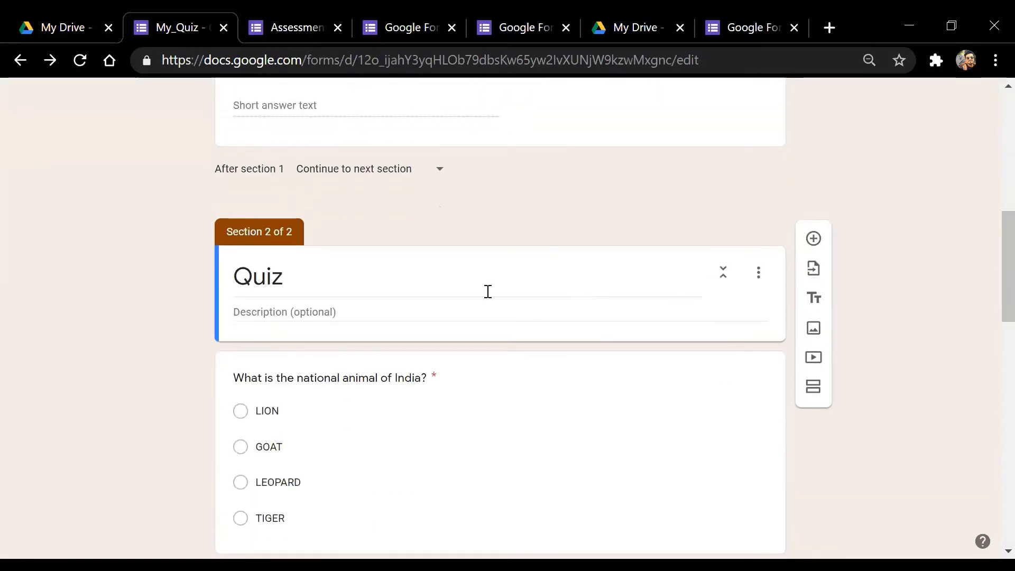
# Keep the second section titled 'Quiz' after the Name question and return to the form's top
pyautogui.doubleClick(251, 295)
pyautogui.click(381, 274)
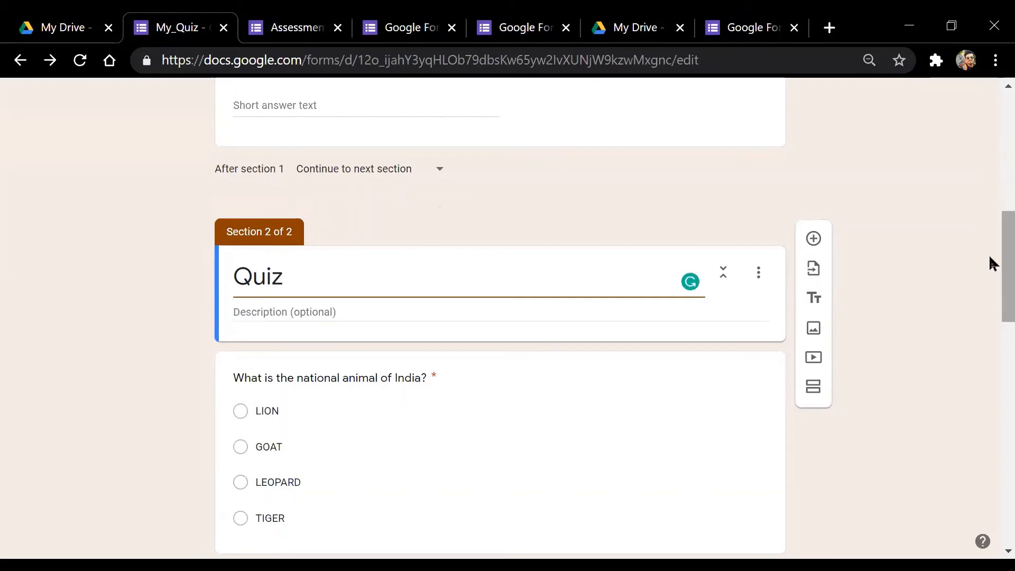
pyautogui.moveTo(992, 263); pyautogui.dragTo(991, 199)
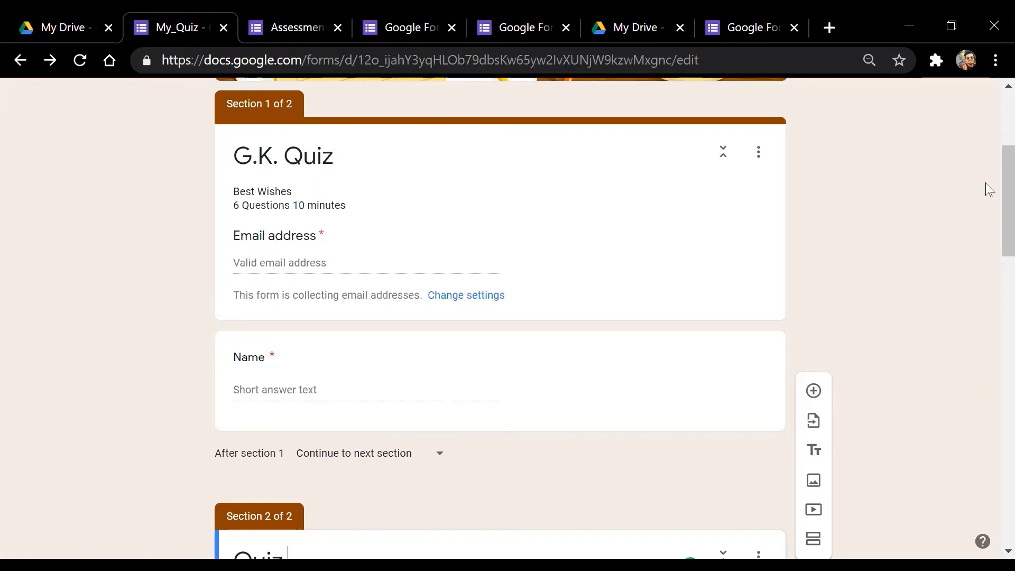
pyautogui.scroll(5, 988, 189)
# View Individual responses and step to response 2 of 2, which scores 6 of 6 points
pyautogui.click(567, 150)
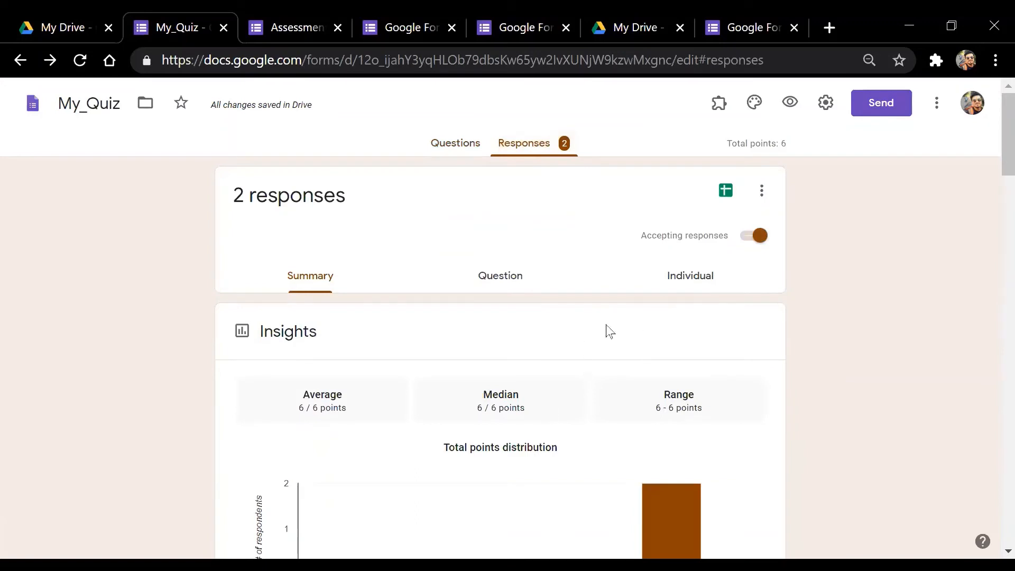
pyautogui.click(690, 296)
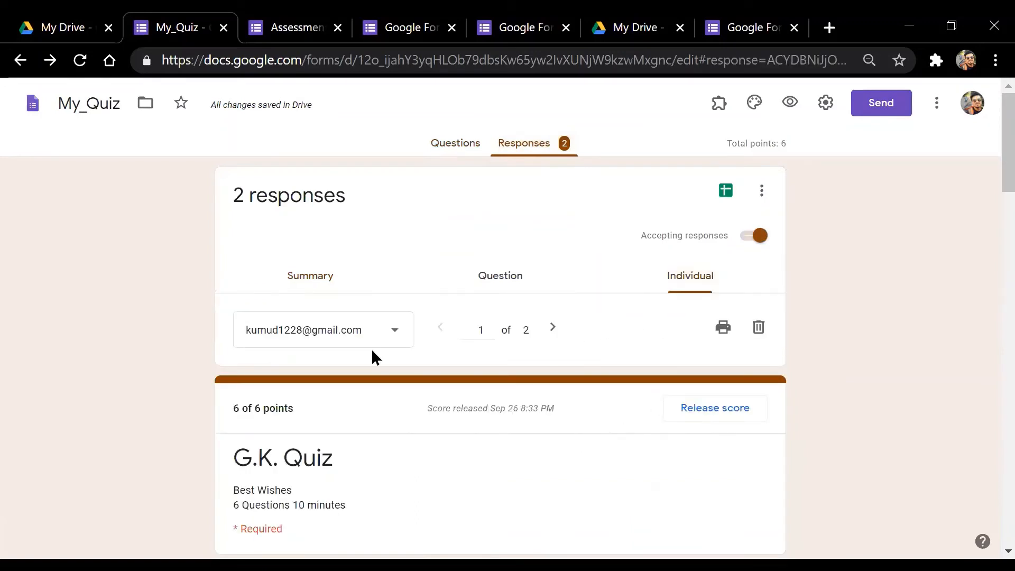
pyautogui.click(554, 328)
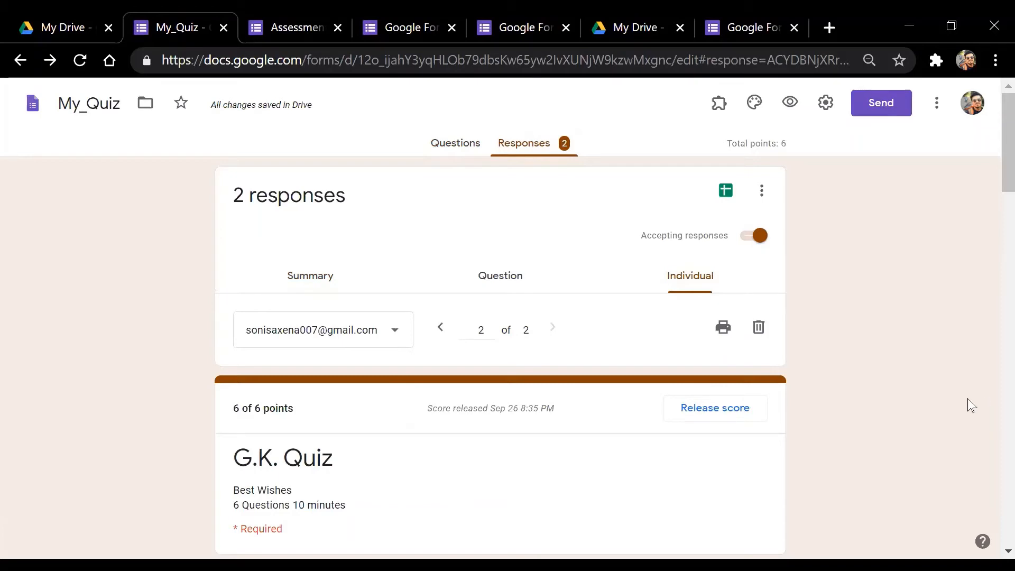
pyautogui.scroll(-10, 819, 368)
pyautogui.scroll(10, 841, 362)
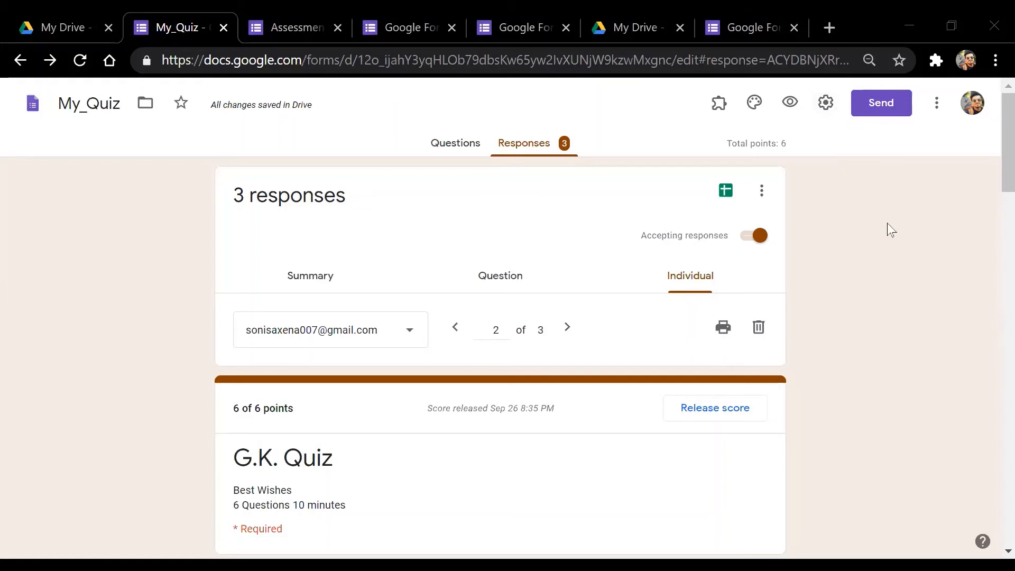
# Show the Quizzes settings: grades released immediately; missed questions, correct answers, point values unchecked
pyautogui.click(825, 114)
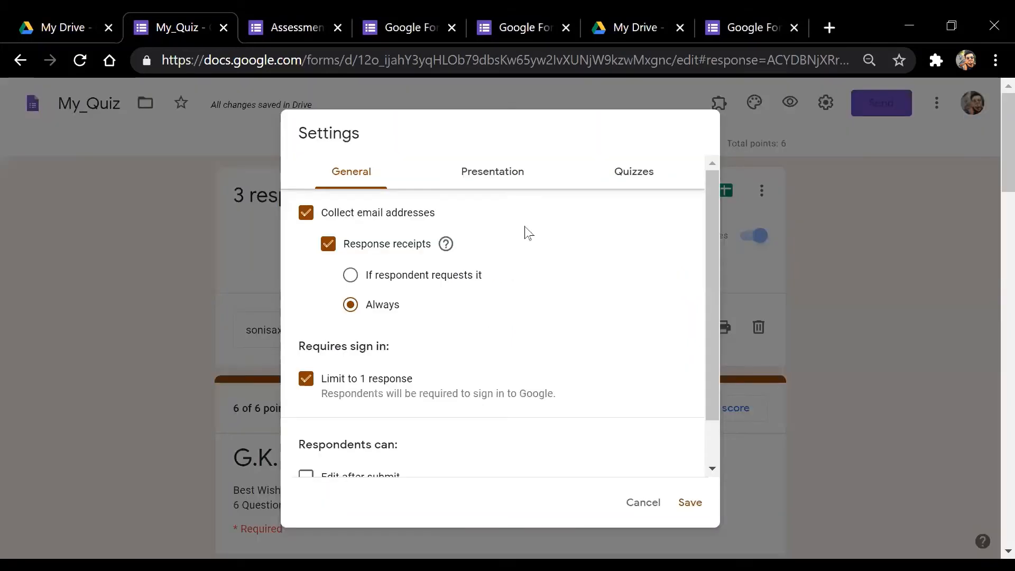
pyautogui.click(629, 175)
pyautogui.scroll(-1, 617, 379)
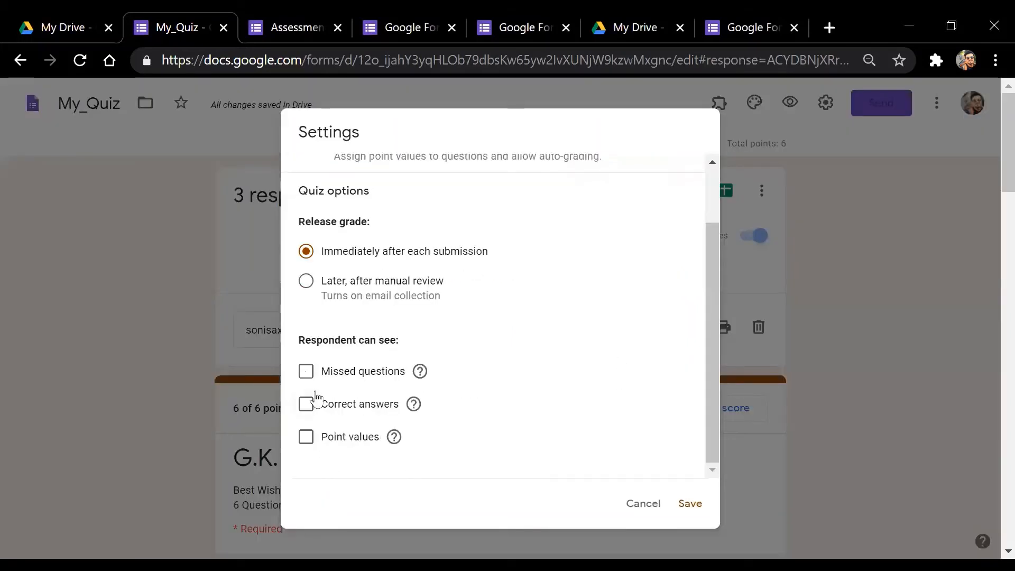
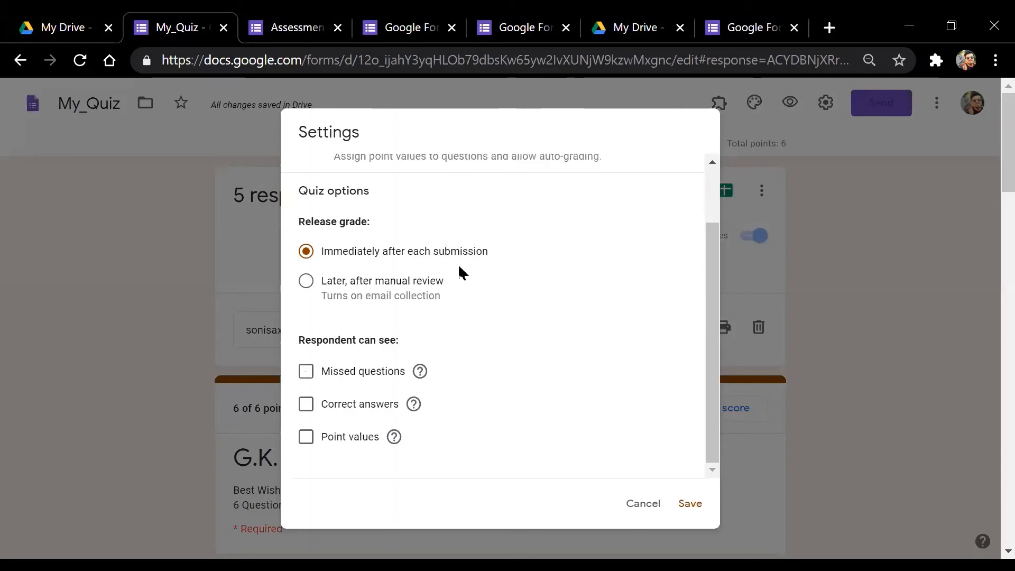
# Keep quiz grades released immediately after each submission
pyautogui.scroll(1, 460, 270)
pyautogui.scroll(-1, 491, 305)
pyautogui.scroll(1, 497, 311)
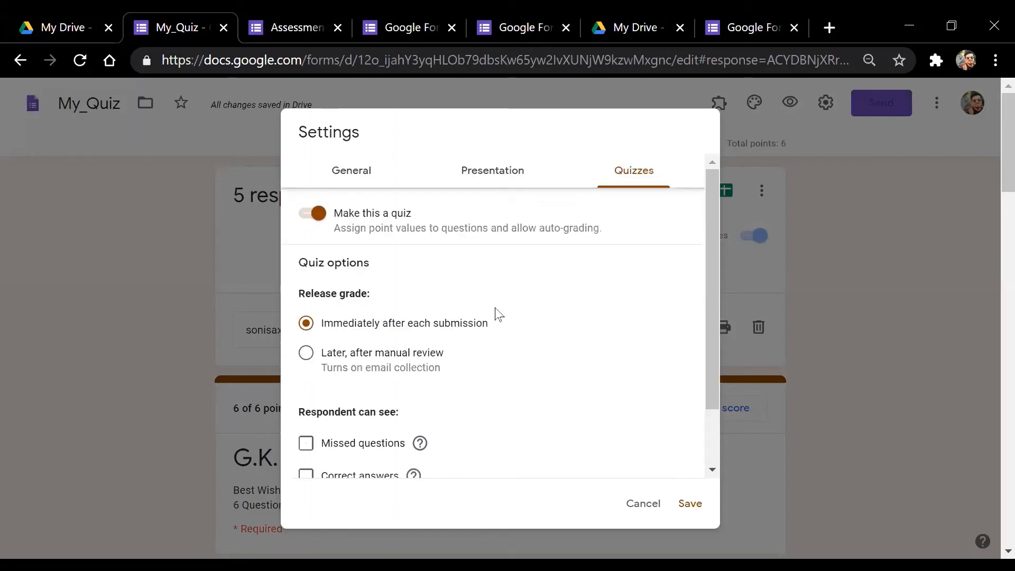
pyautogui.click(517, 169)
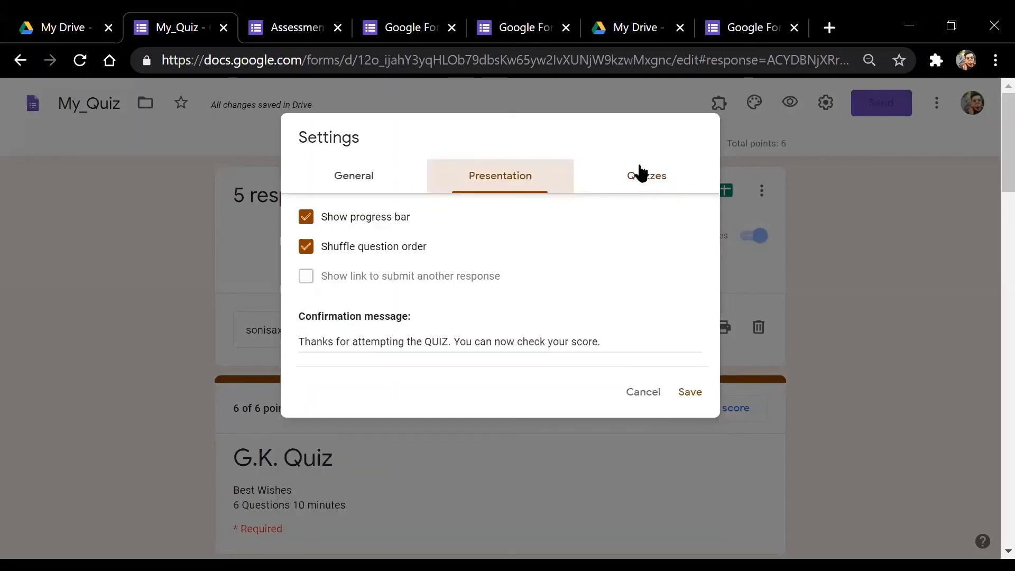
pyautogui.click(641, 170)
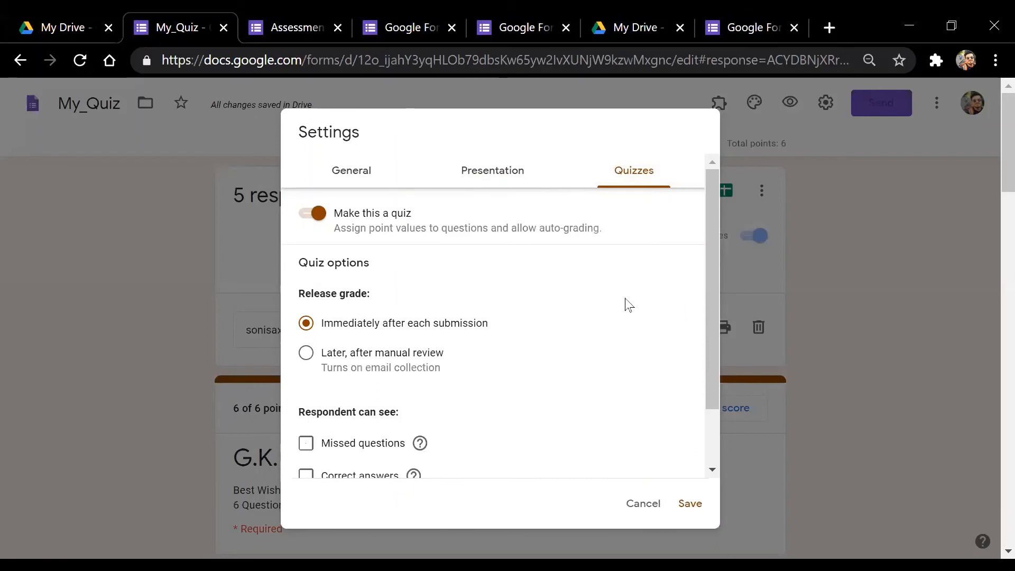
pyautogui.scroll(-1, 625, 301)
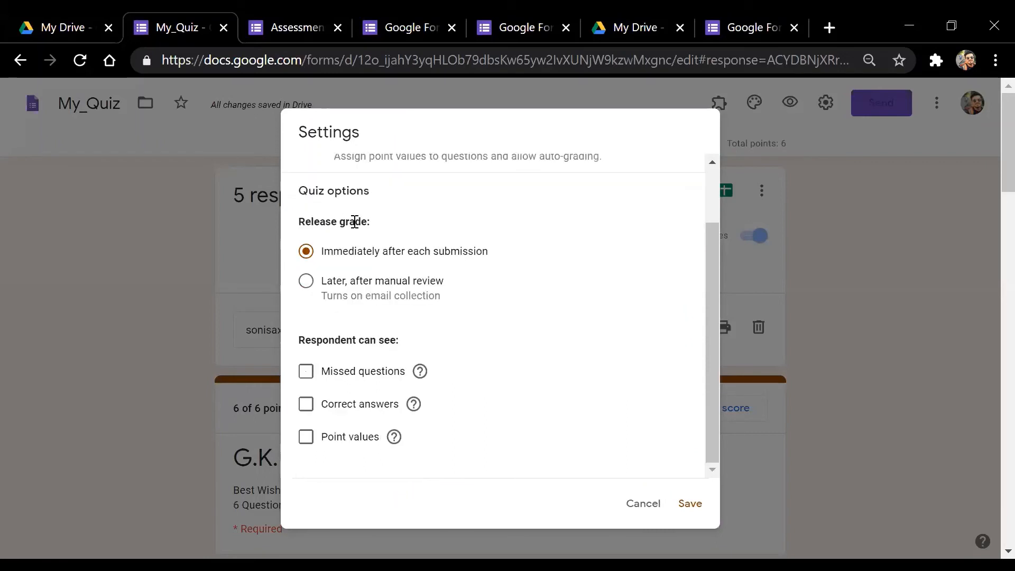
pyautogui.click(312, 282)
pyautogui.click(307, 252)
# Tick Correct answers, Point values and Missed questions, then save the quiz settings
pyautogui.click(305, 407)
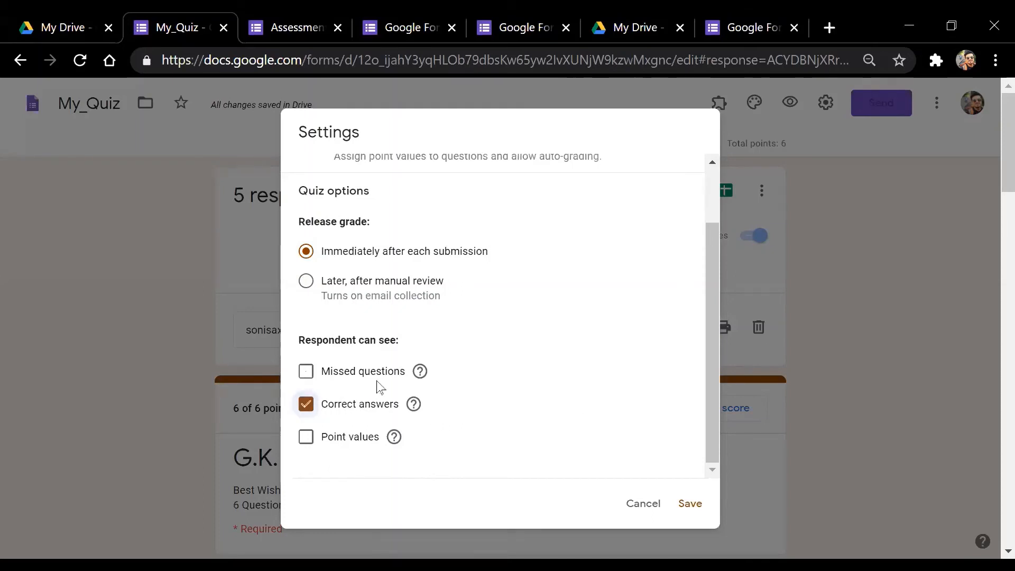
pyautogui.click(306, 438)
pyautogui.scroll(-5, 486, 431)
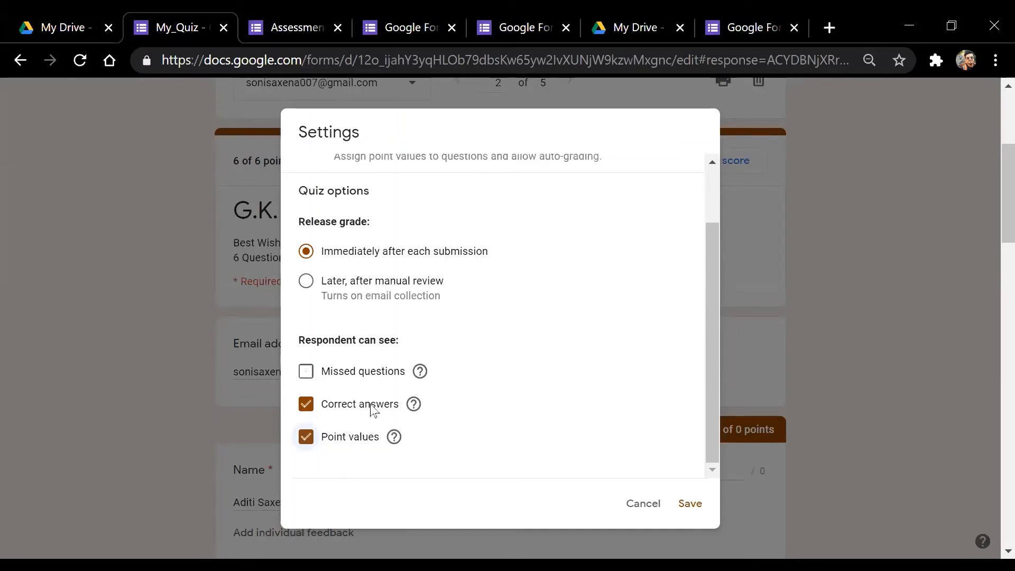
pyautogui.click(307, 373)
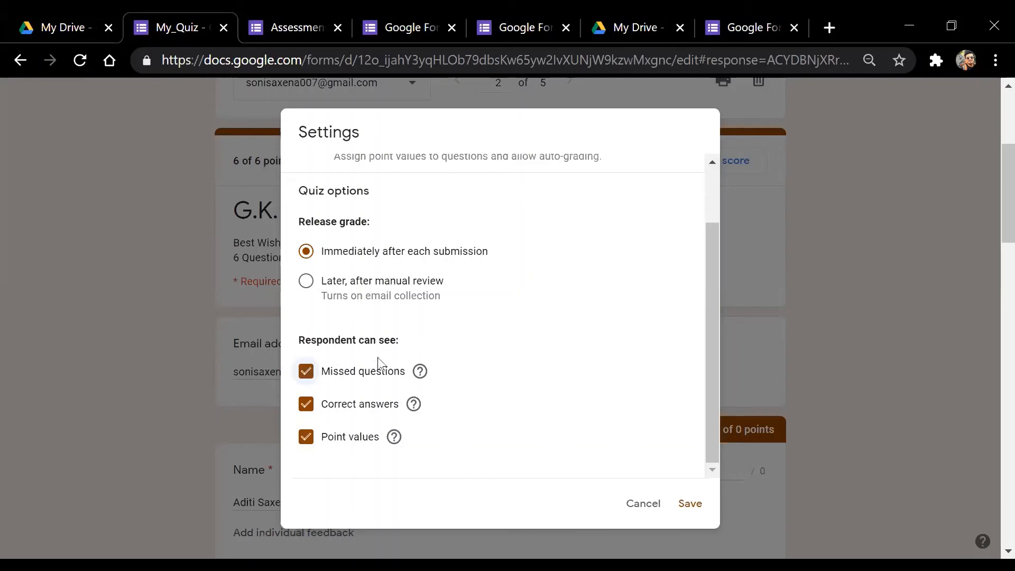
pyautogui.click(317, 372)
pyautogui.click(308, 373)
pyautogui.click(690, 504)
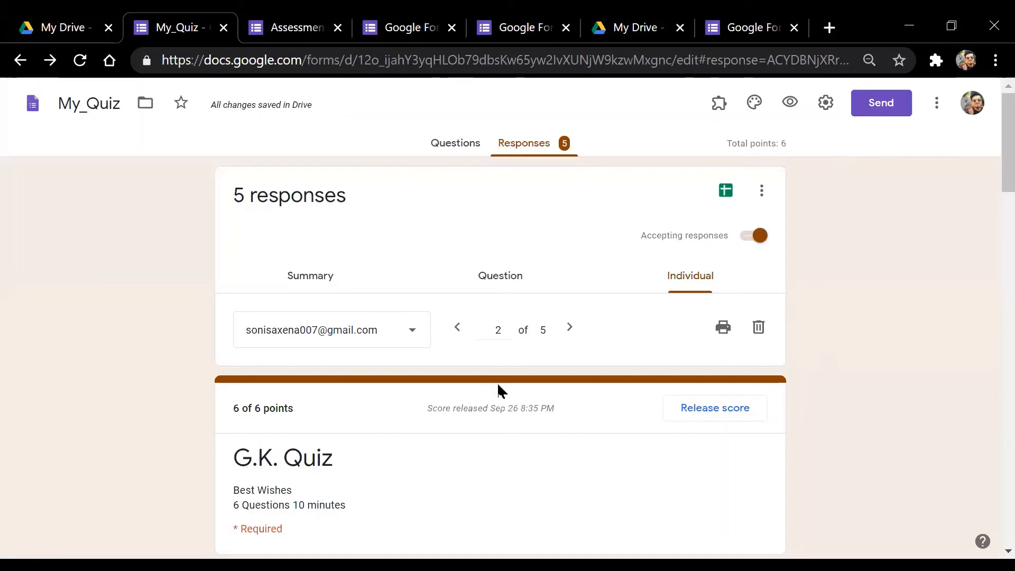
pyautogui.click(454, 147)
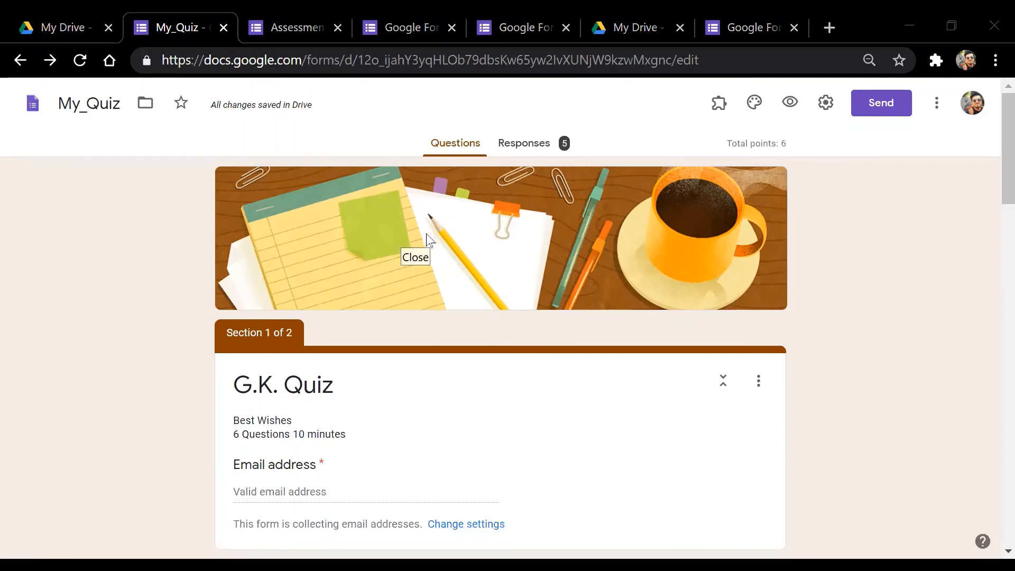
pyautogui.click(544, 153)
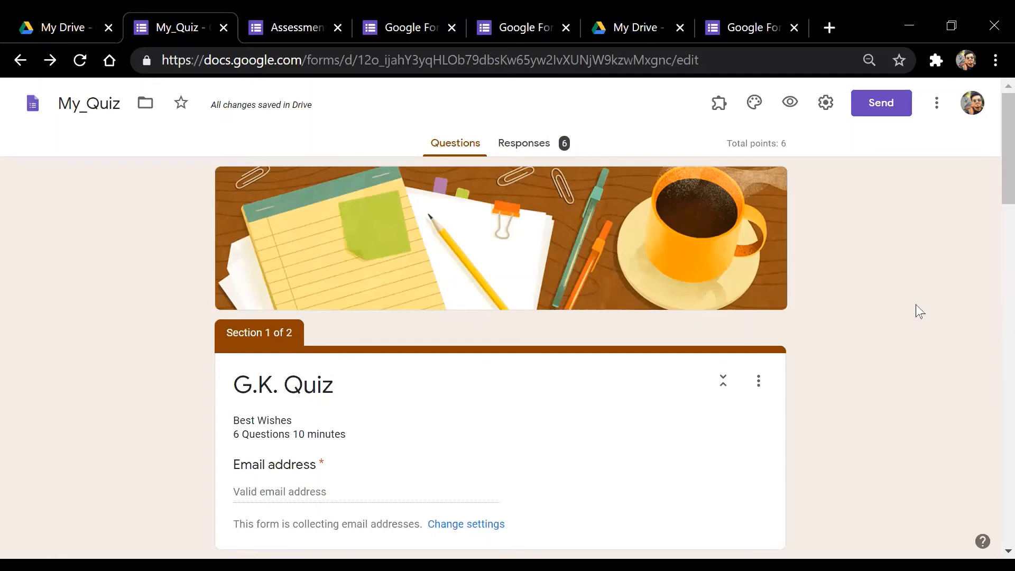
pyautogui.click(518, 142)
pyautogui.click(450, 149)
# Page through the 6 individual responses and settle on response 5 of 6
pyautogui.click(550, 152)
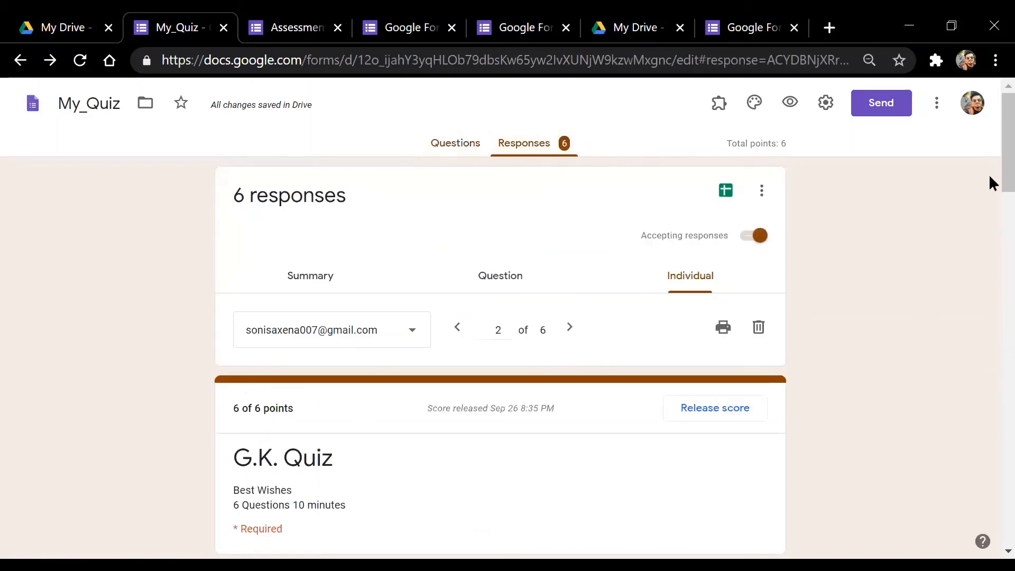
pyautogui.click(456, 328)
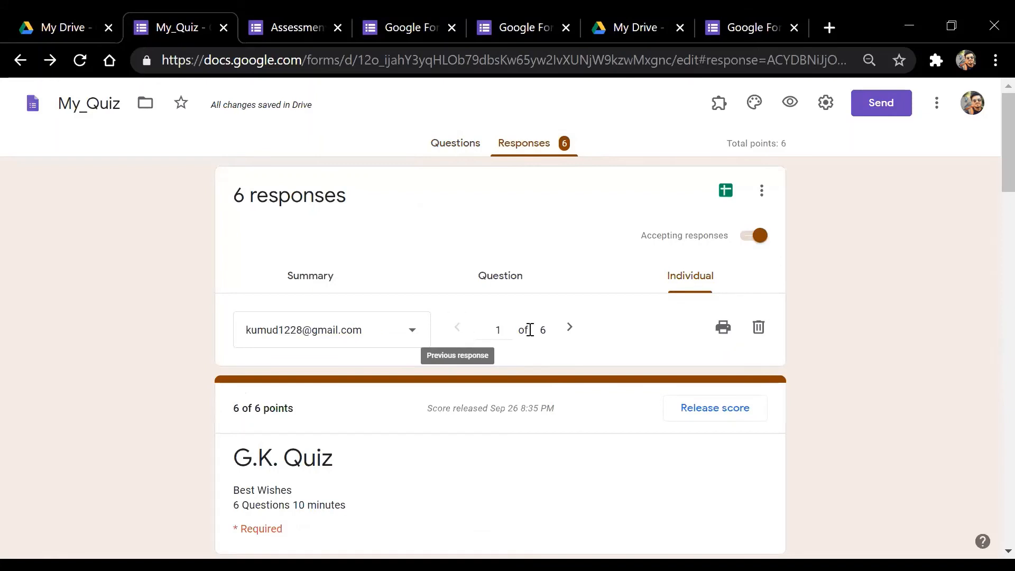
pyautogui.click(572, 329)
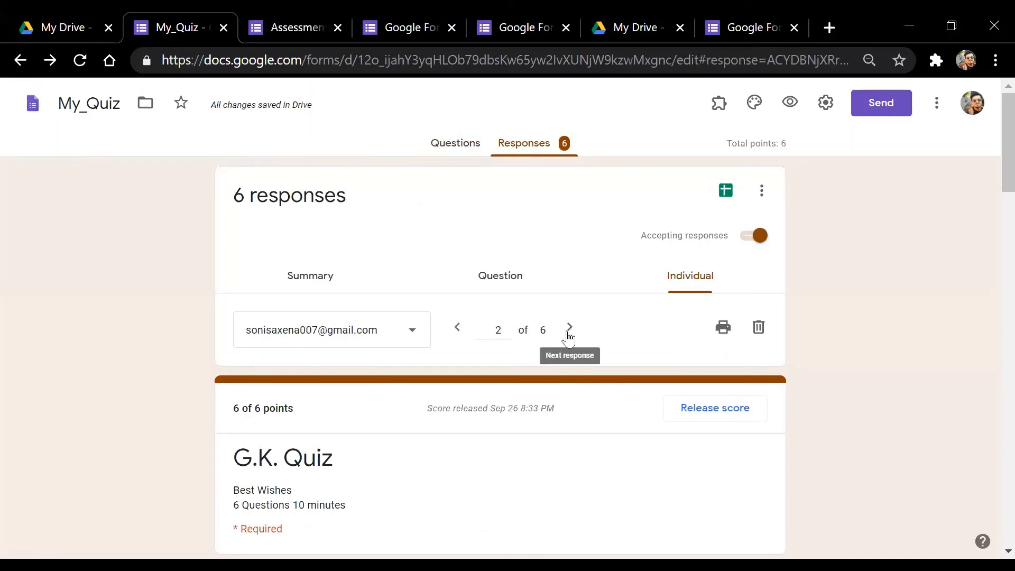
pyautogui.click(568, 328)
pyautogui.click(571, 329)
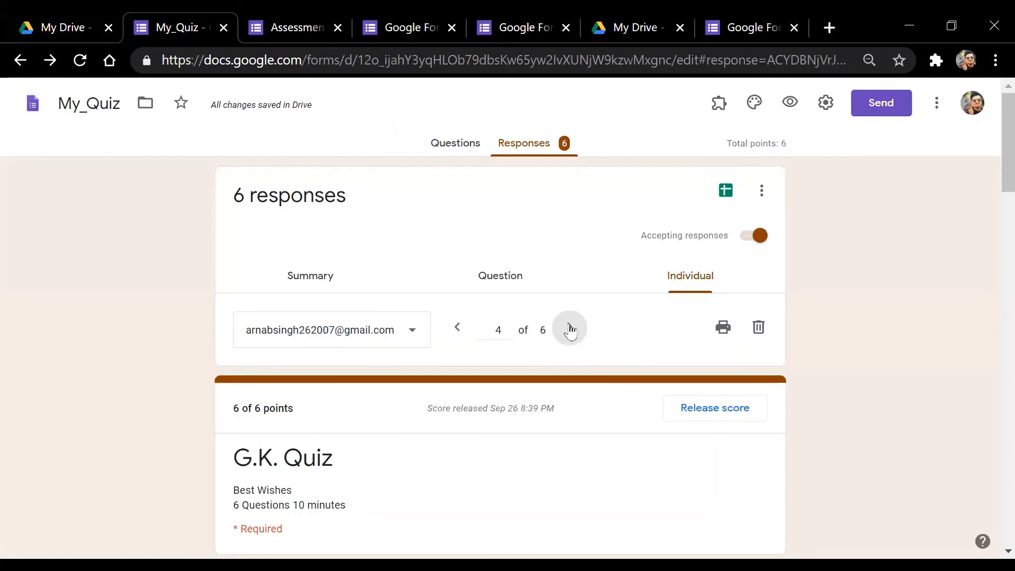
pyautogui.click(572, 331)
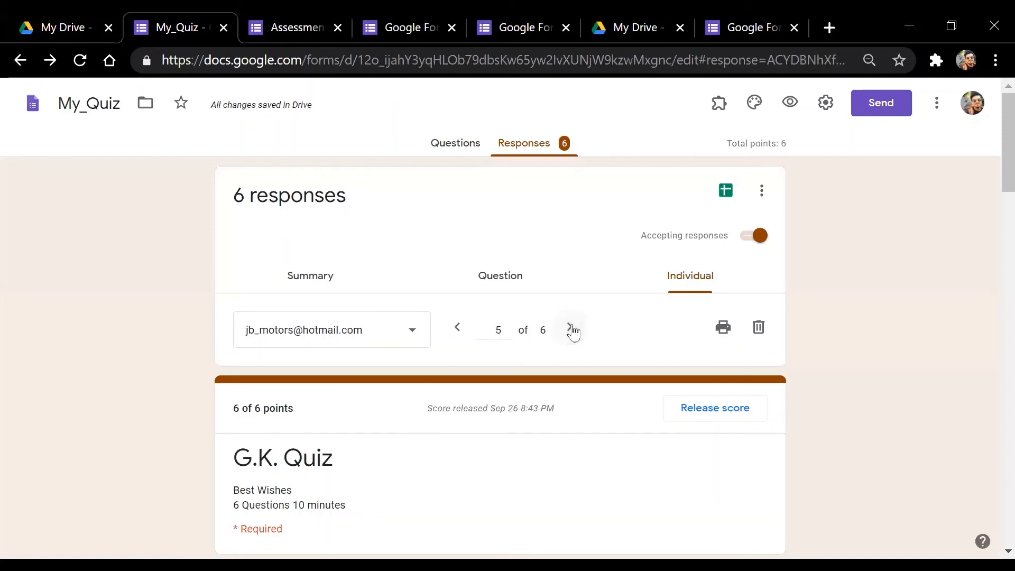
pyautogui.click(572, 329)
pyautogui.click(457, 328)
# Scroll through response 5 to review its 6 of 6 score and released status
pyautogui.scroll(-2, 994, 206)
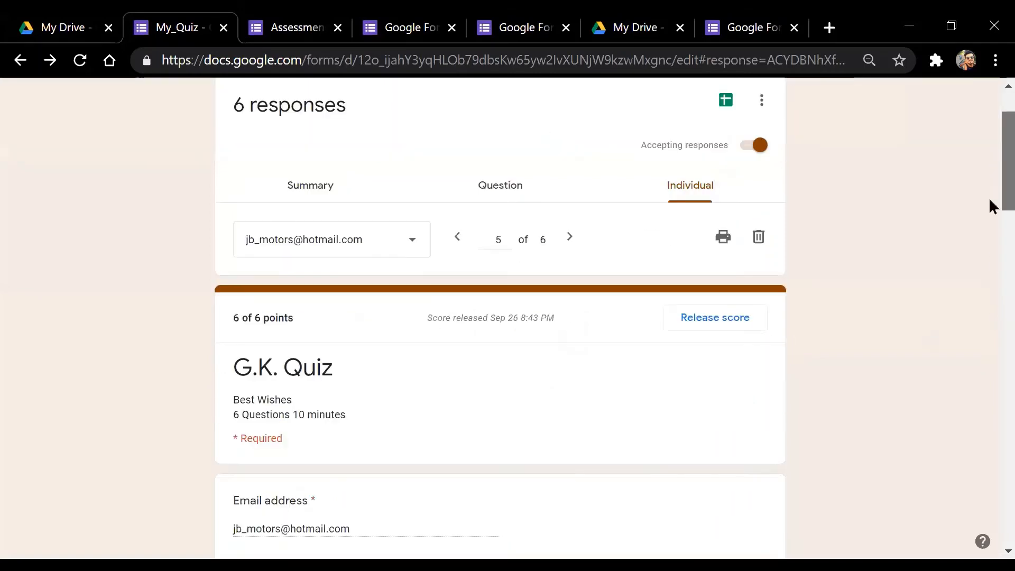
pyautogui.scroll(-5, 993, 206)
pyautogui.scroll(-1, 993, 246)
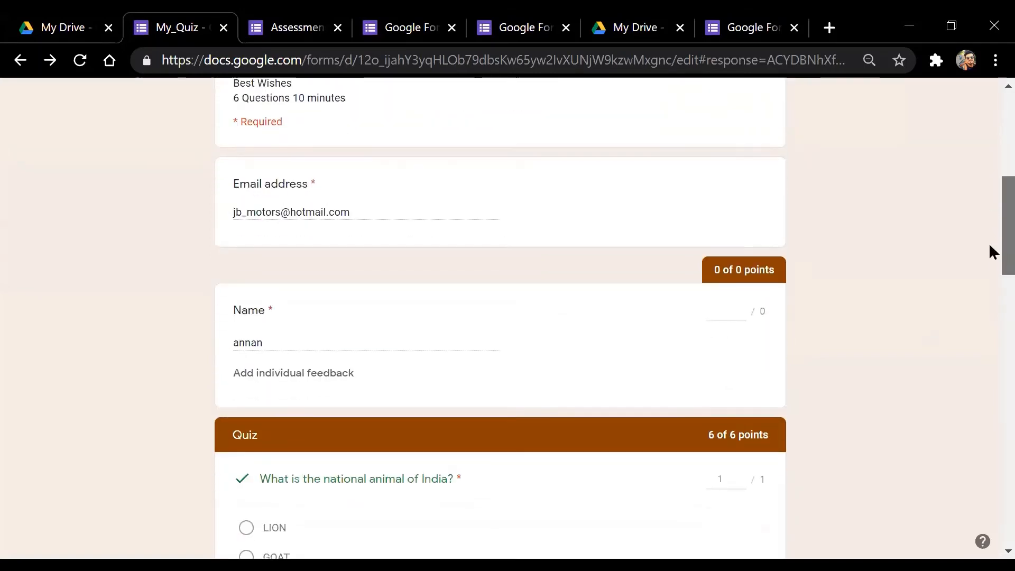
pyautogui.scroll(2, 991, 209)
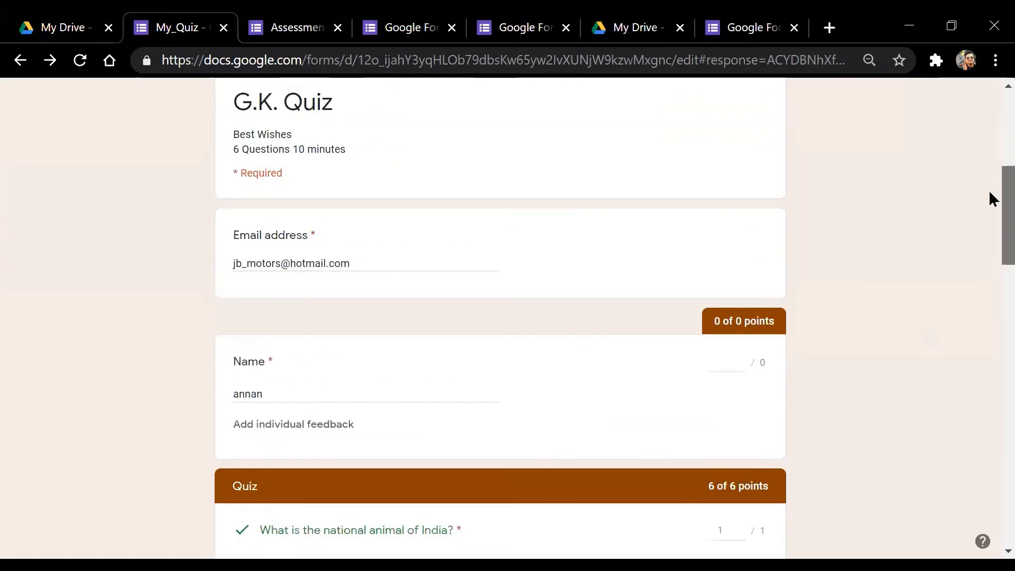
pyautogui.scroll(-3, 992, 238)
pyautogui.scroll(-3, 991, 264)
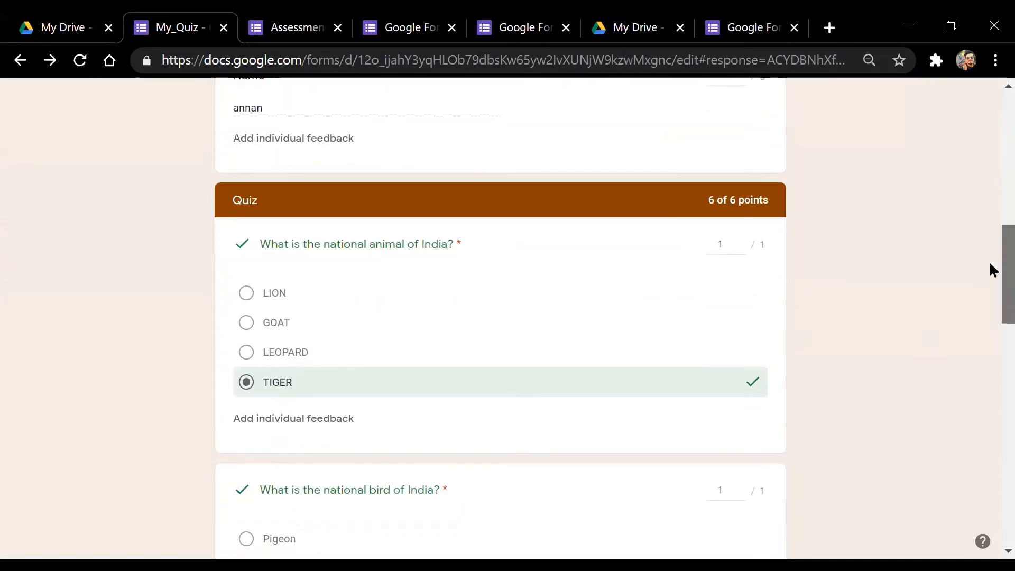
pyautogui.scroll(5, 993, 222)
pyautogui.scroll(3, 992, 185)
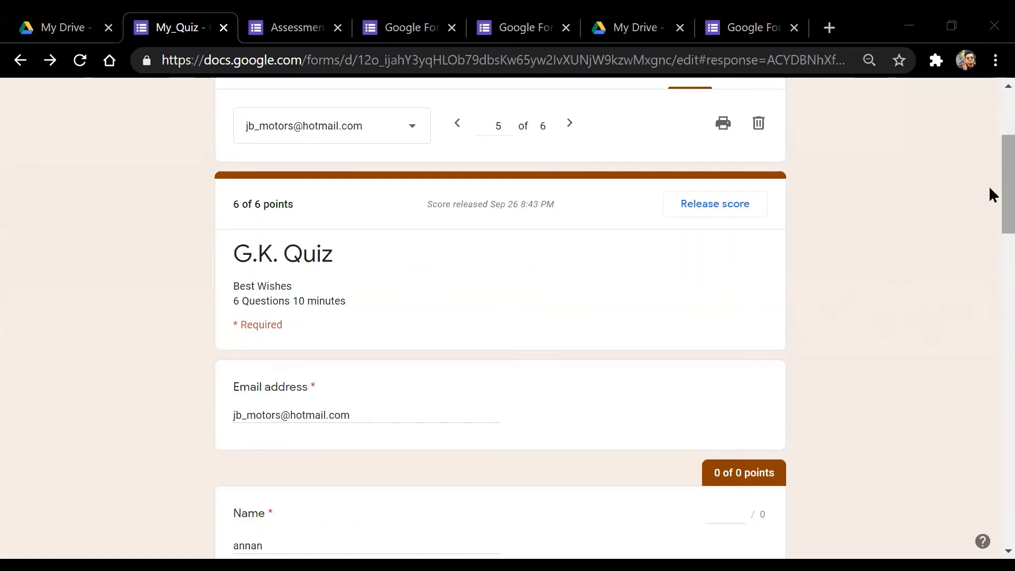
pyautogui.scroll(-2, 992, 207)
pyautogui.moveTo(991, 203); pyautogui.dragTo(991, 206)
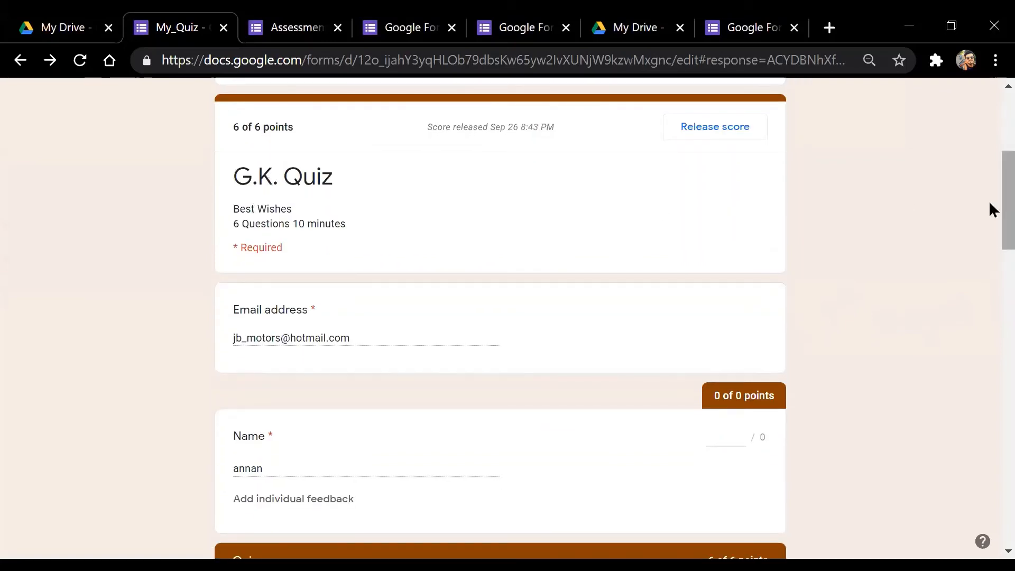
pyautogui.moveTo(991, 192); pyautogui.dragTo(991, 222)
pyautogui.moveTo(992, 280); pyautogui.dragTo(991, 374)
pyautogui.moveTo(991, 308); pyautogui.dragTo(991, 133)
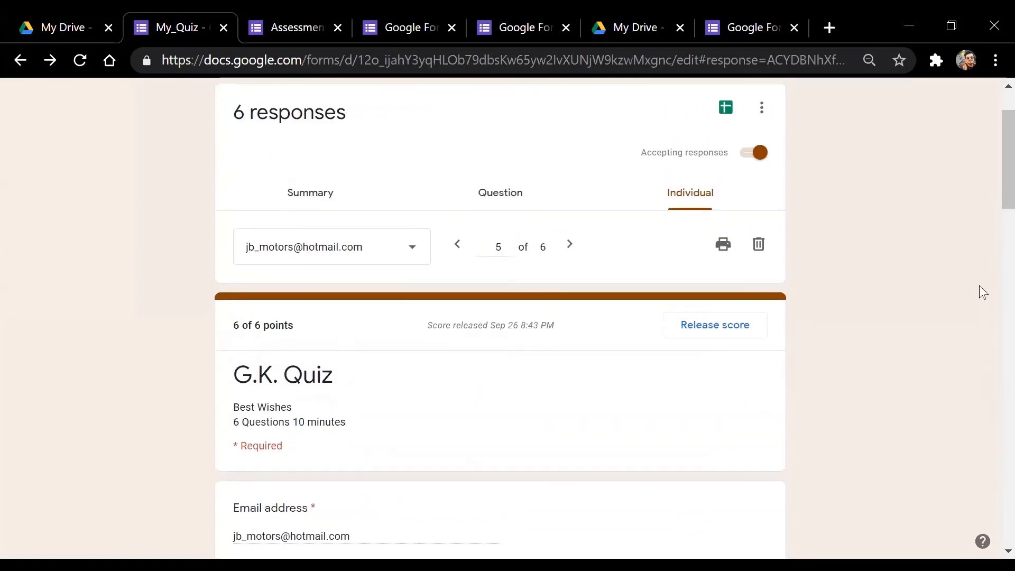
pyautogui.scroll(2, 990, 159)
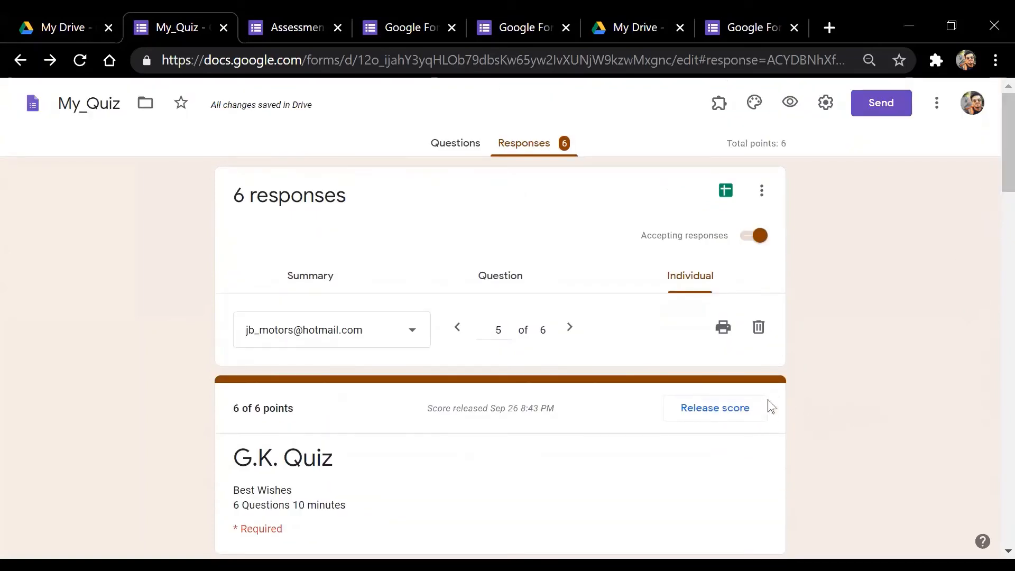
pyautogui.click(826, 102)
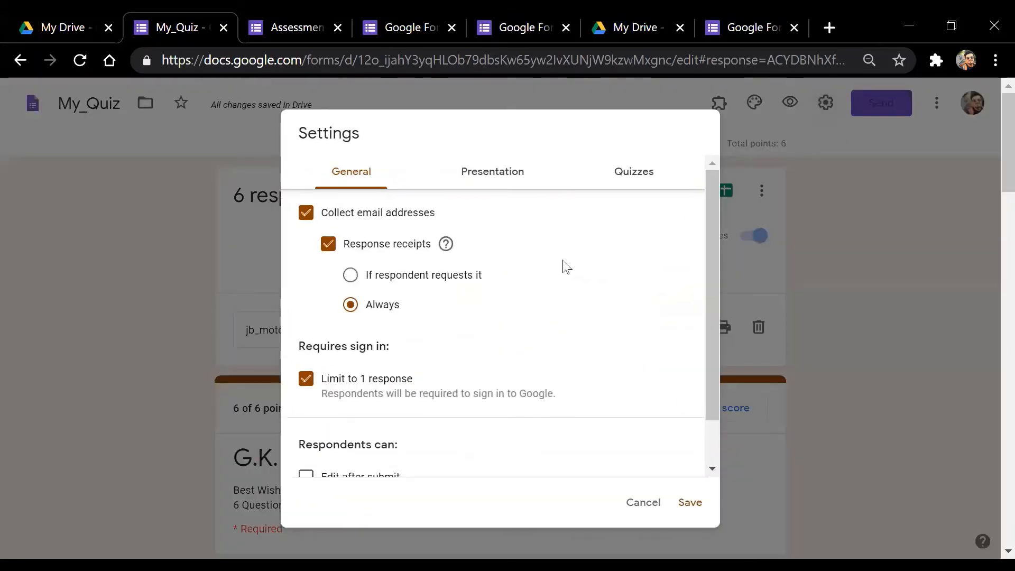
pyautogui.click(488, 169)
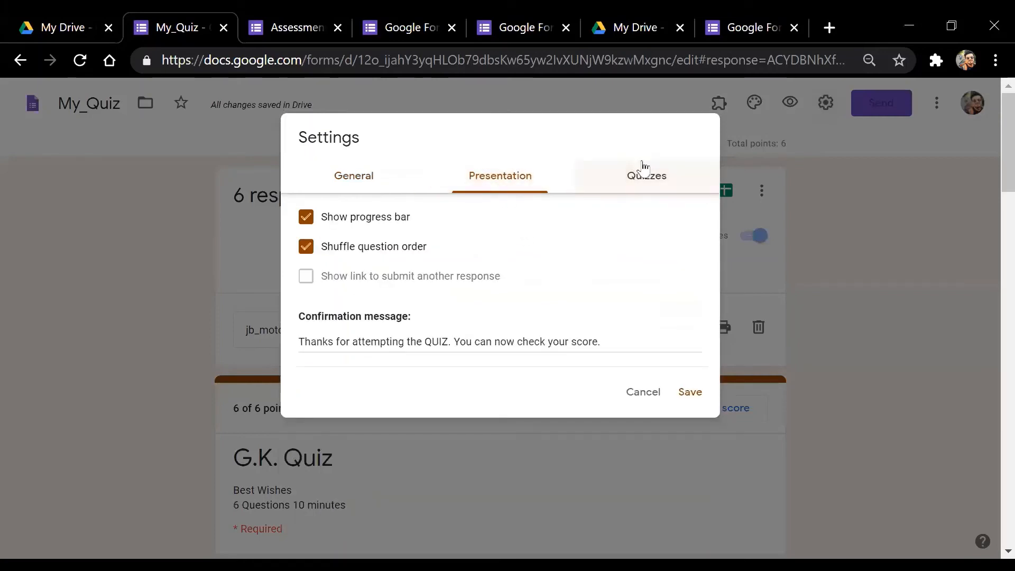
pyautogui.click(647, 177)
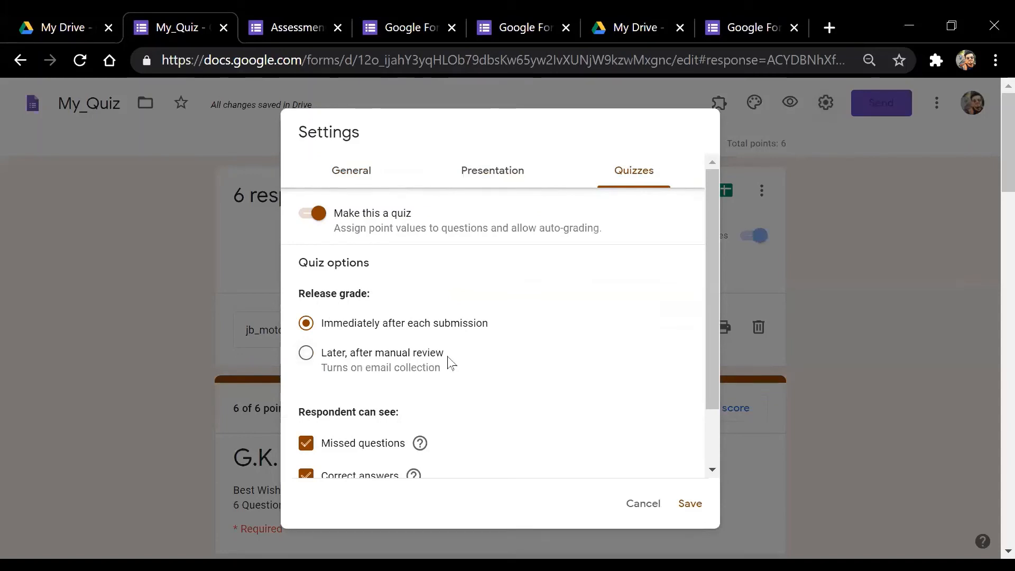
pyautogui.click(687, 503)
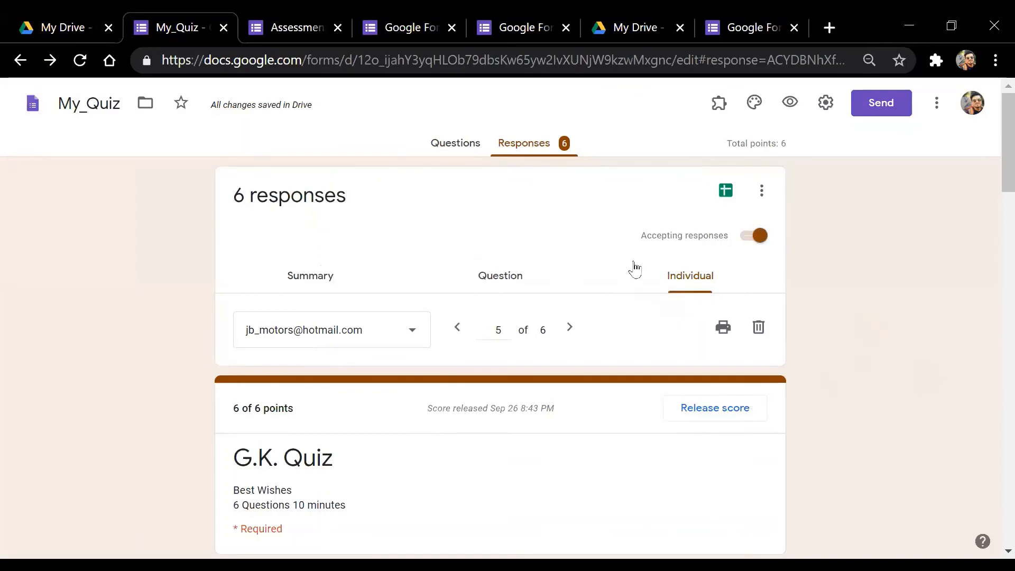
pyautogui.scroll(-1, 952, 212)
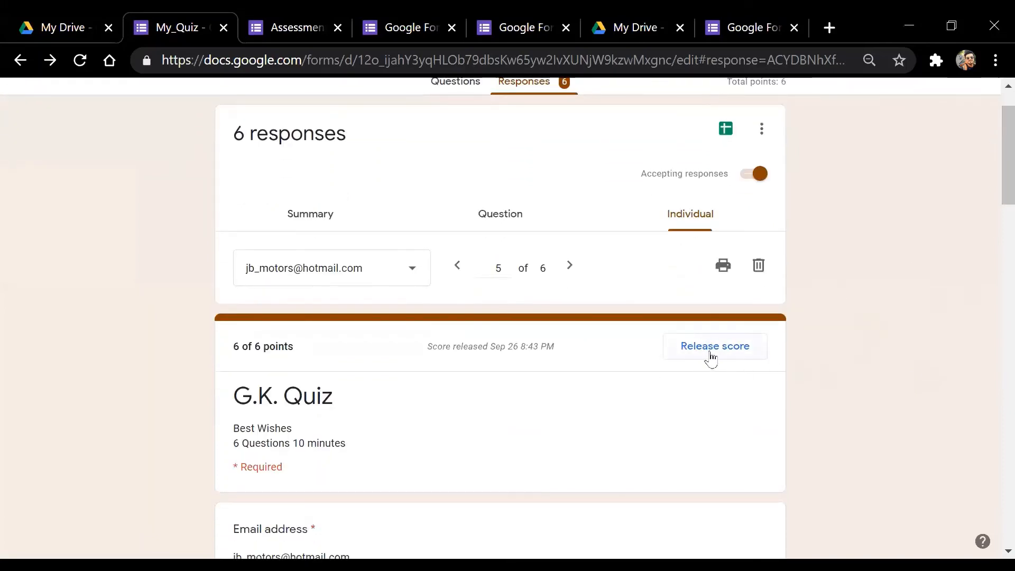
pyautogui.moveTo(993, 172)
pyautogui.mouseDown()
pyautogui.moveTo(990, 268)
pyautogui.moveTo(993, 154)
pyautogui.mouseUp()
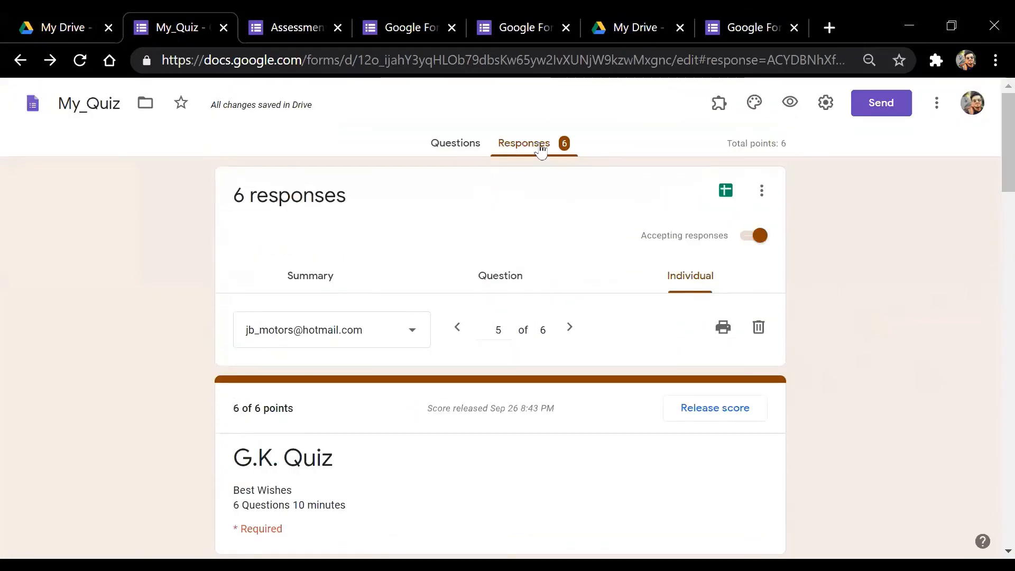
pyautogui.click(463, 151)
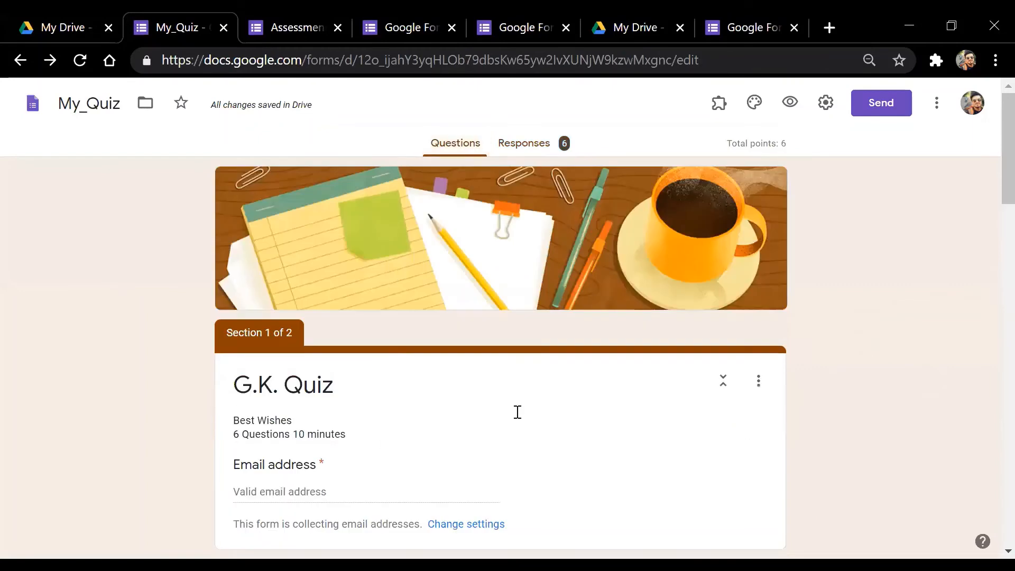
pyautogui.moveTo(991, 162); pyautogui.dragTo(993, 500)
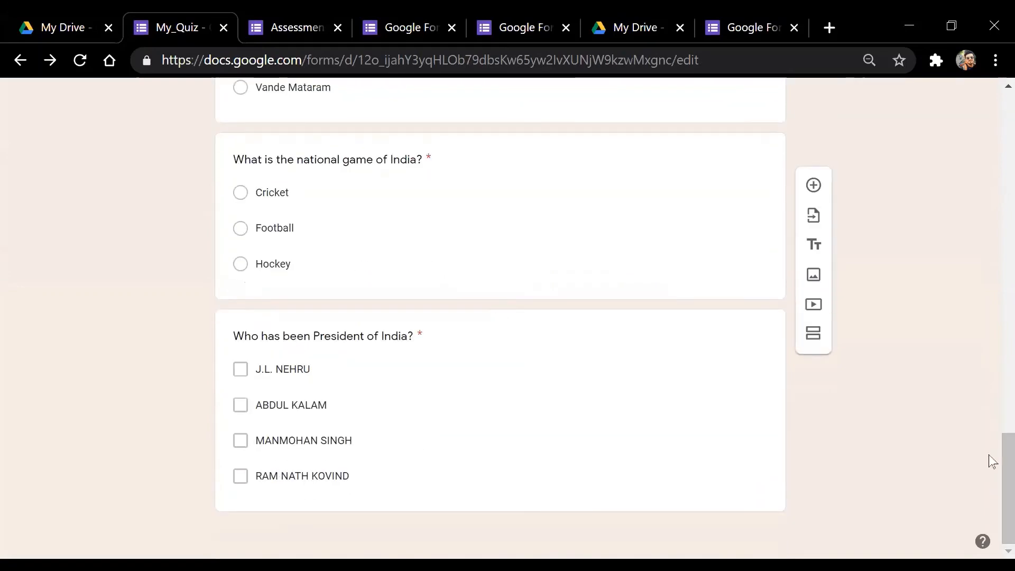
pyautogui.moveTo(990, 460); pyautogui.dragTo(990, 100)
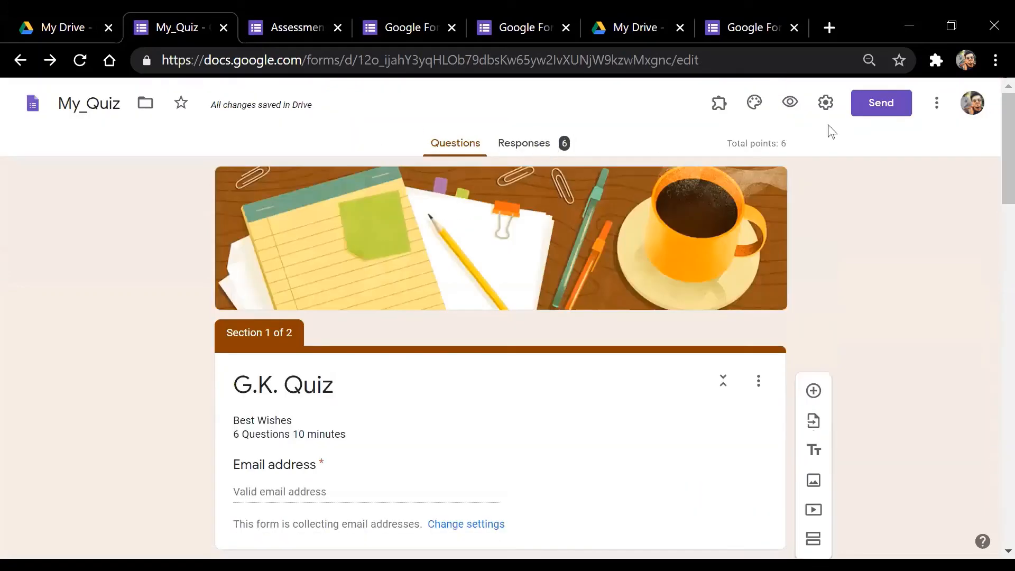
pyautogui.click(546, 149)
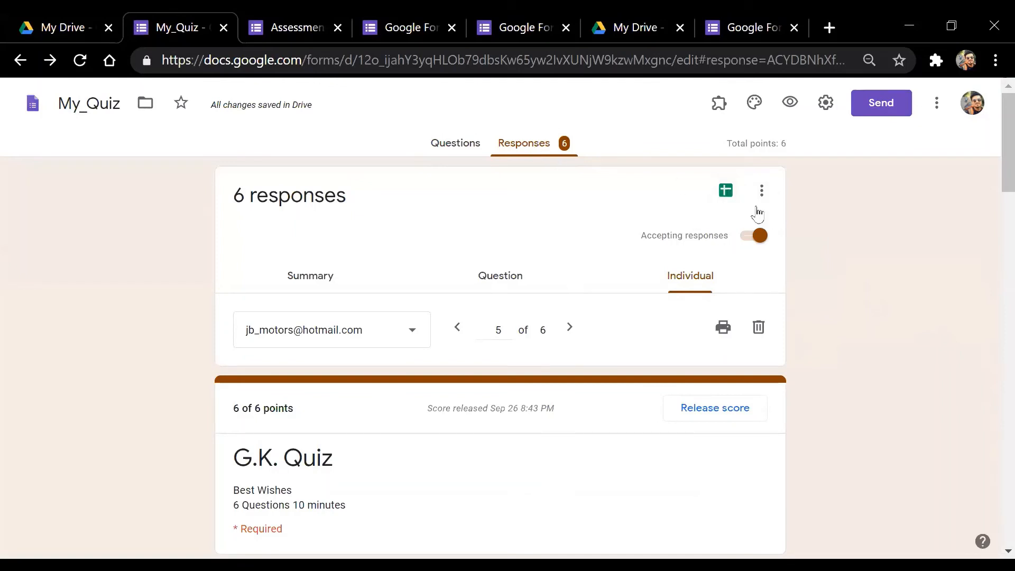
# Create a new linked spreadsheet, My_Quiz (Responses), from the Responses tab
pyautogui.click(726, 193)
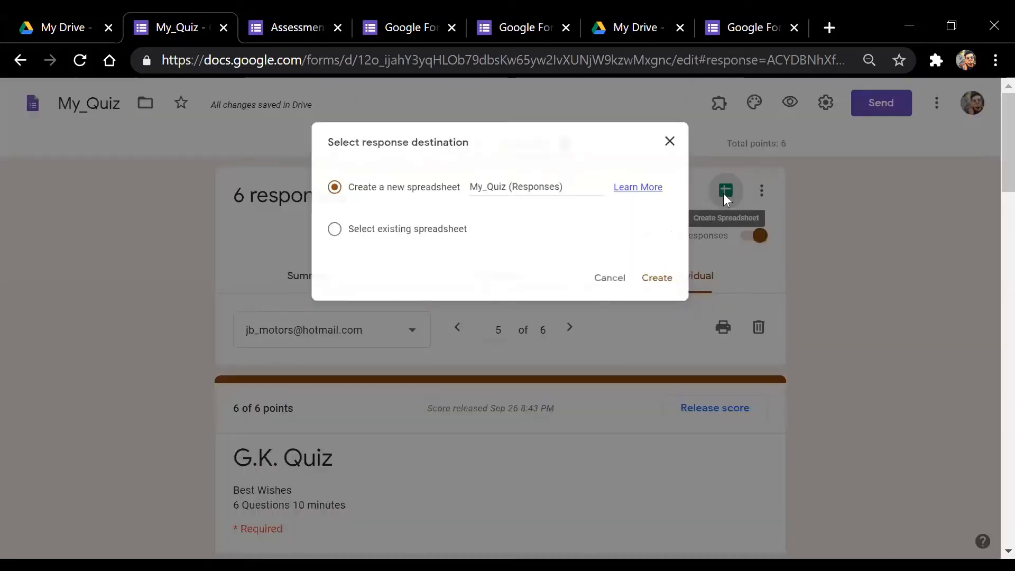
pyautogui.click(660, 280)
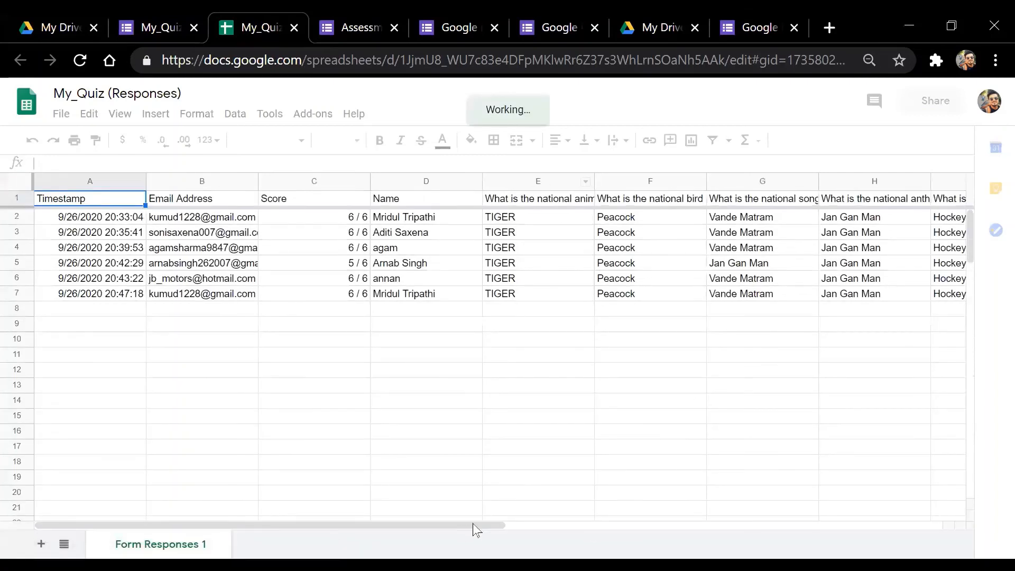
pyautogui.click(768, 340)
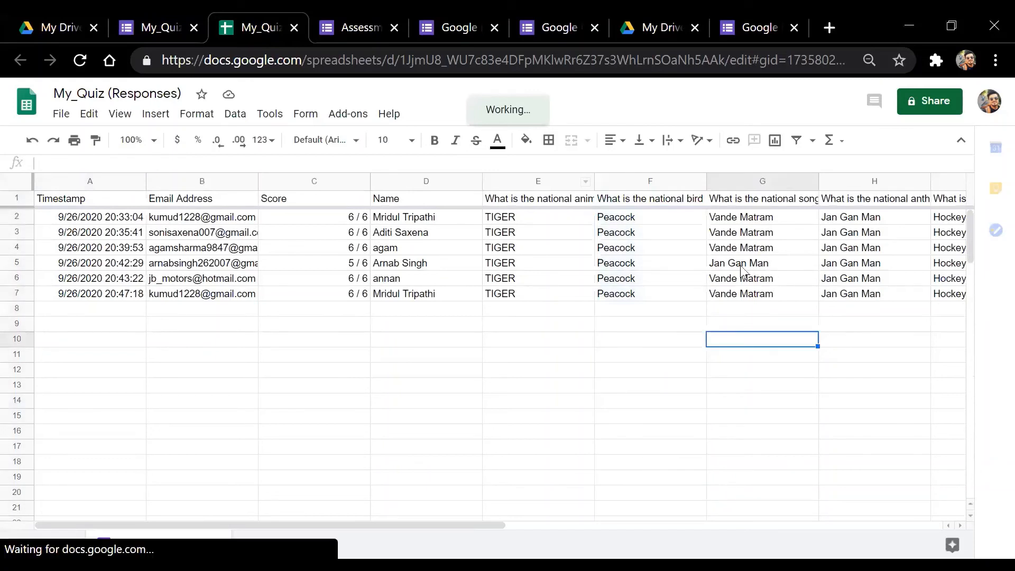
pyautogui.click(742, 264)
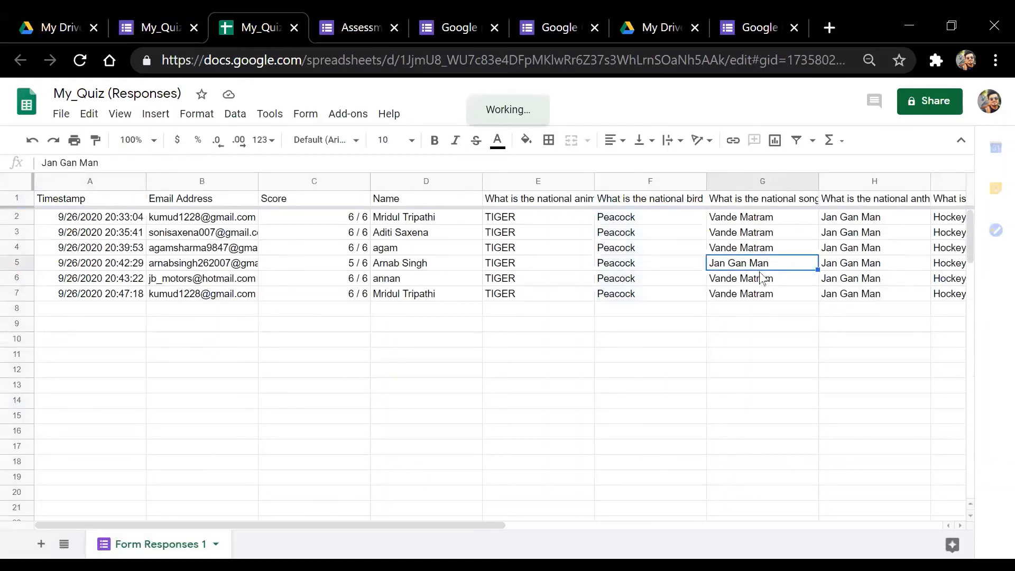
pyautogui.click(527, 526)
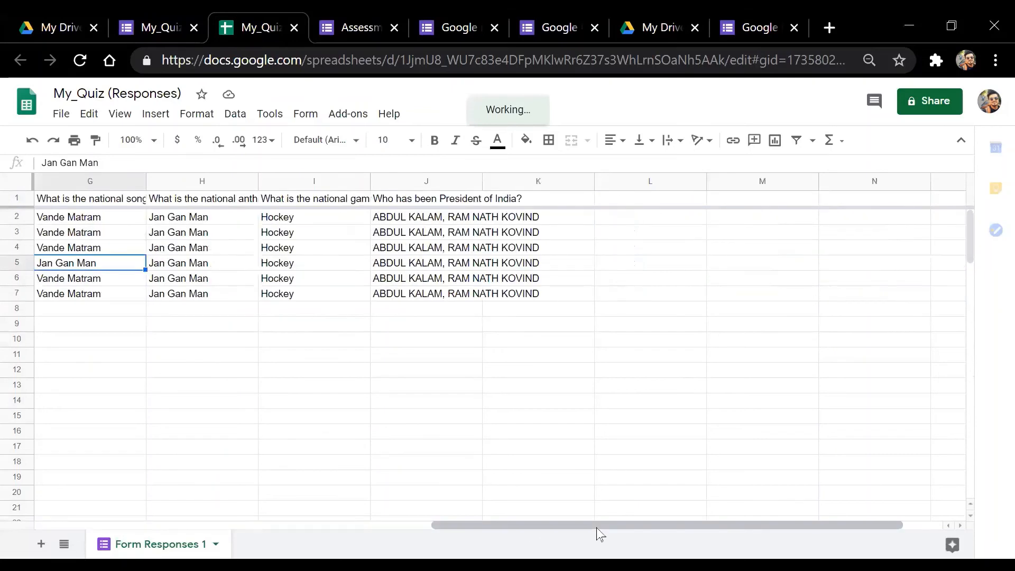
pyautogui.click(423, 233)
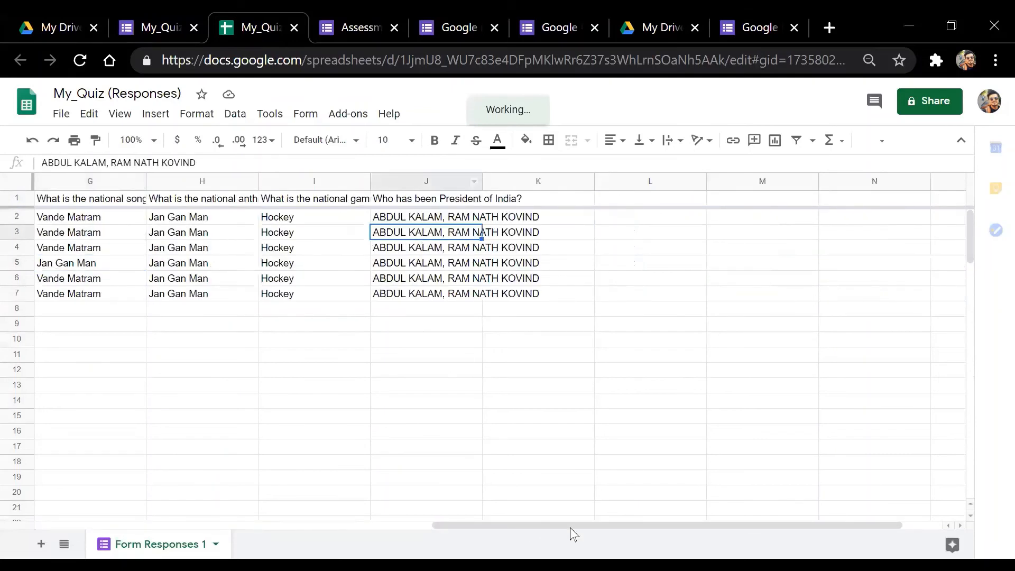
pyautogui.moveTo(493, 524); pyautogui.dragTo(72, 526)
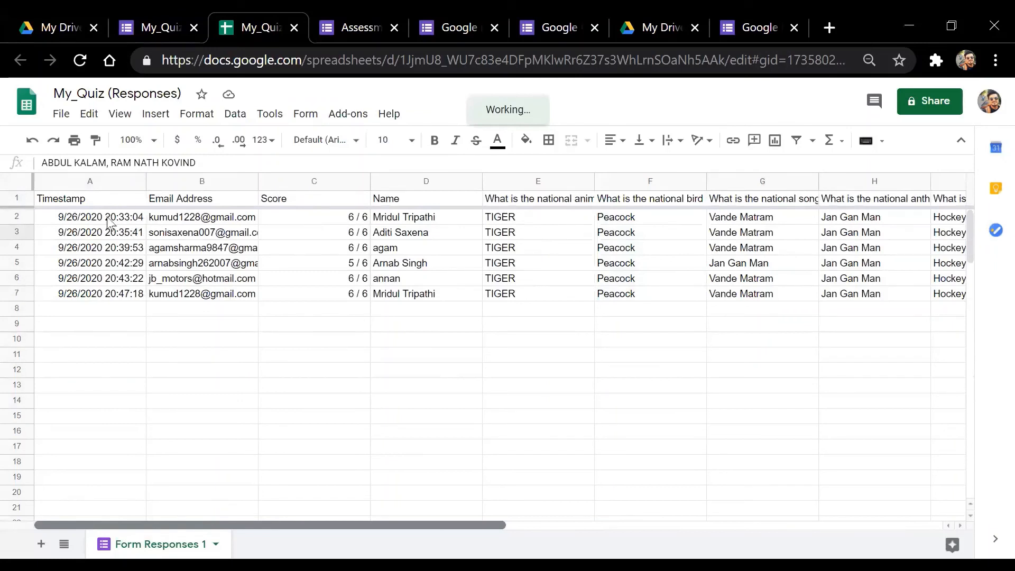
pyautogui.click(127, 222)
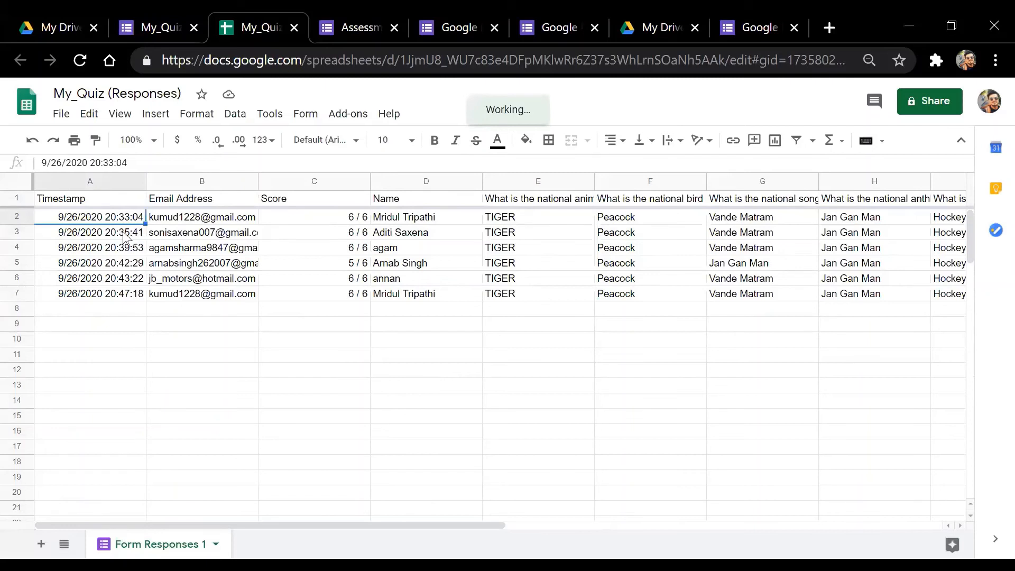
pyautogui.click(127, 235)
pyautogui.click(130, 250)
pyautogui.click(129, 265)
pyautogui.click(130, 279)
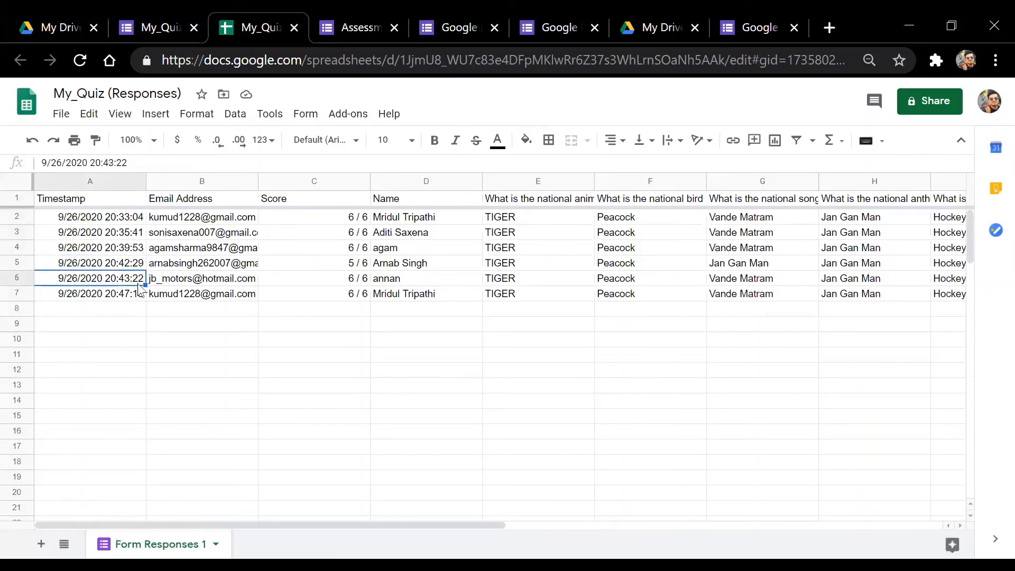
pyautogui.click(119, 296)
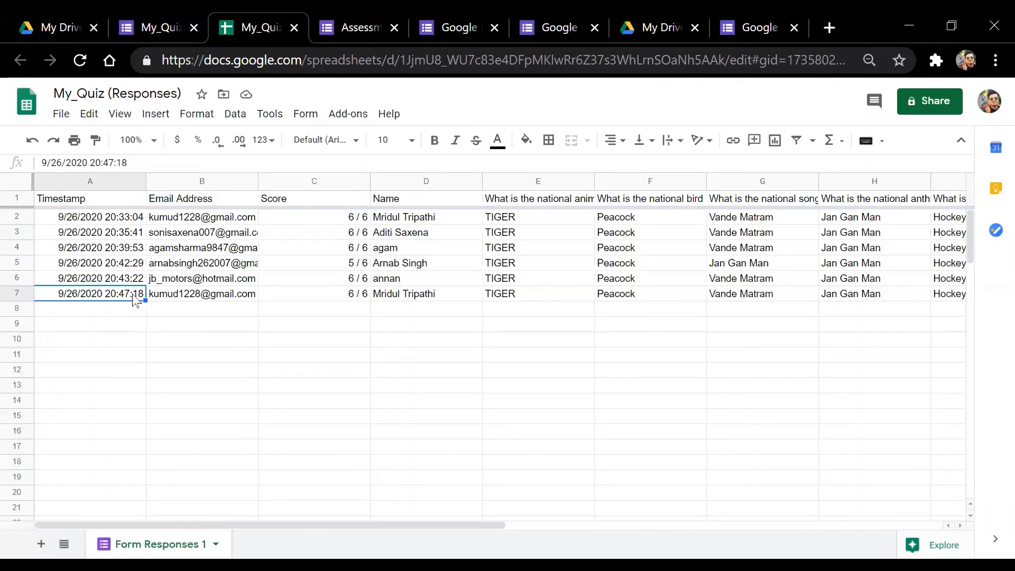
pyautogui.click(123, 309)
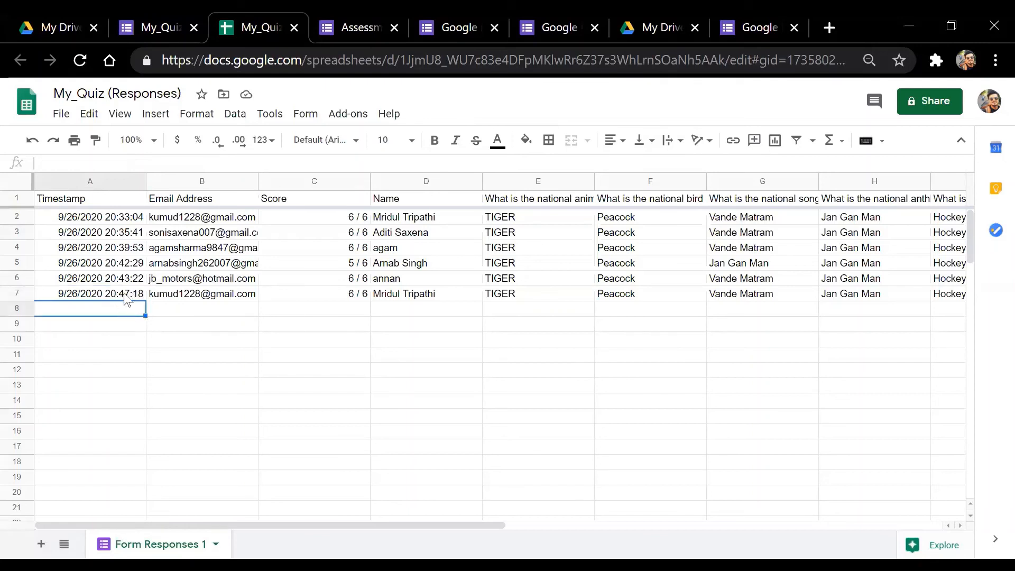
pyautogui.click(125, 295)
pyautogui.click(124, 314)
pyautogui.click(130, 297)
pyautogui.click(124, 311)
pyautogui.click(127, 295)
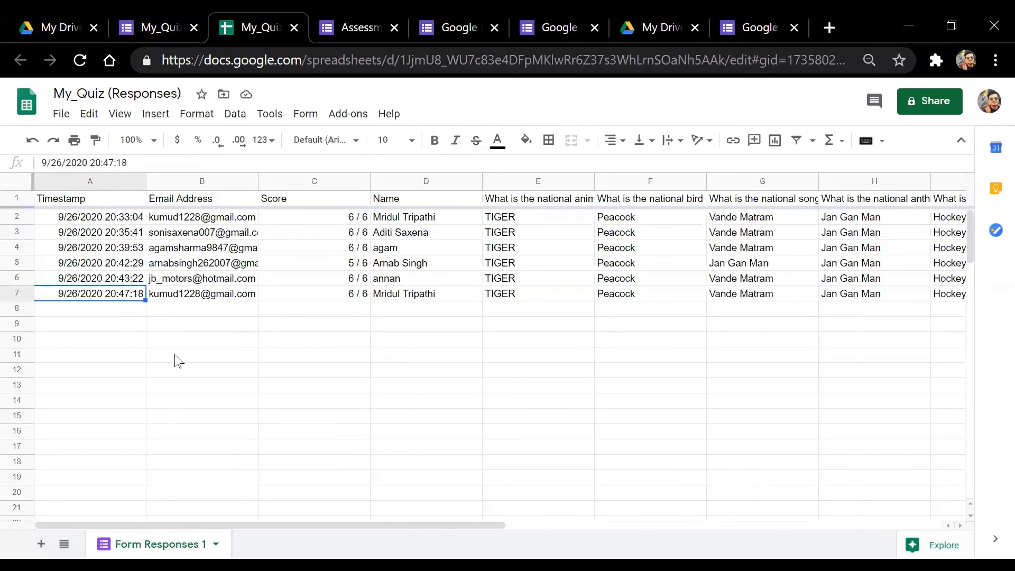
pyautogui.click(329, 181)
pyautogui.click(421, 293)
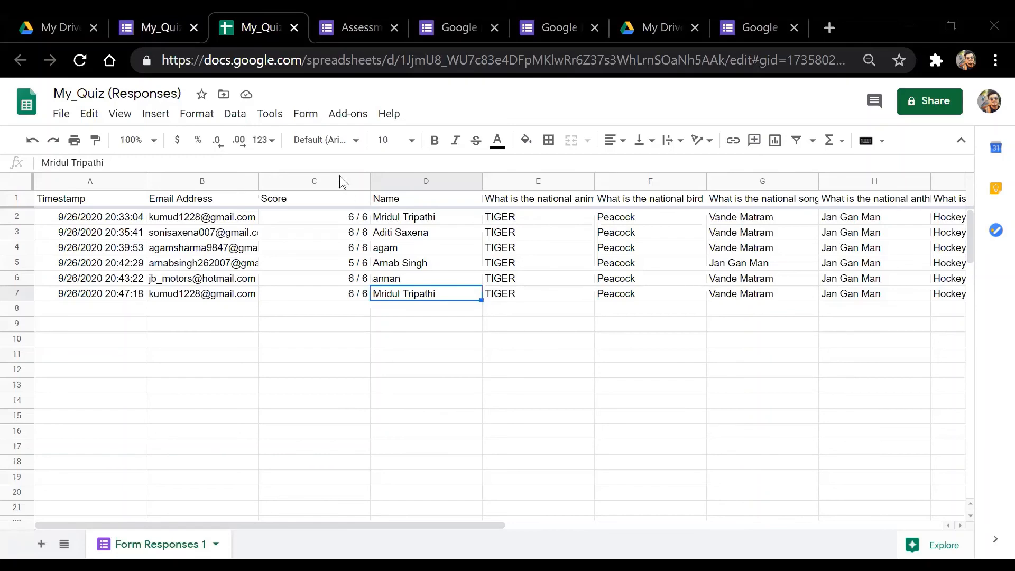
# Return from the spreadsheet to the My_Quiz form's individual responses
pyautogui.click(158, 28)
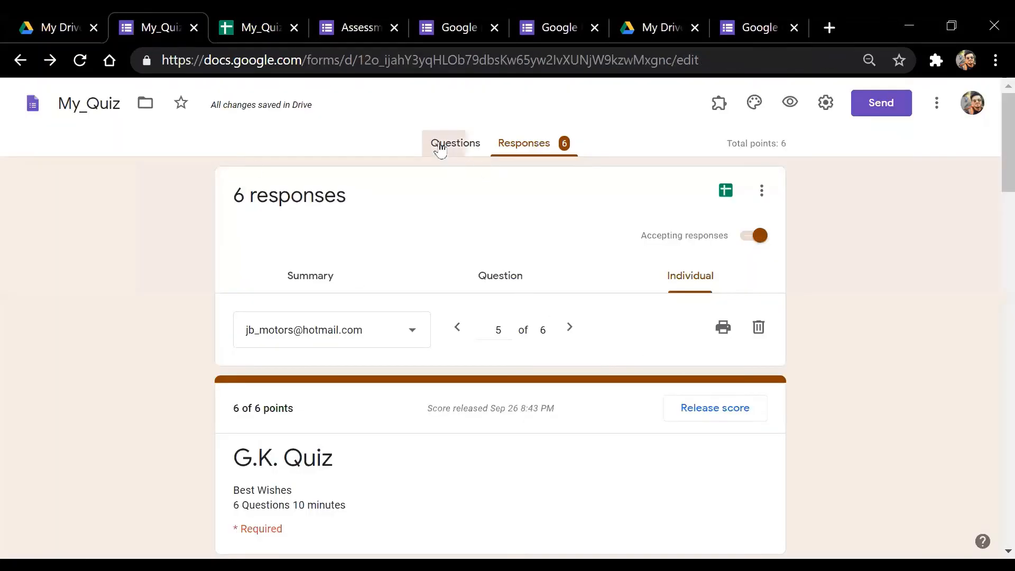
# Open the national animal question's answer key, confirming TIGER correct for 1 point
pyautogui.click(437, 142)
pyautogui.scroll(-7, 992, 280)
pyautogui.moveTo(992, 280)
pyautogui.mouseDown()
pyautogui.moveTo(993, 483)
pyautogui.moveTo(991, 270)
pyautogui.mouseUp()
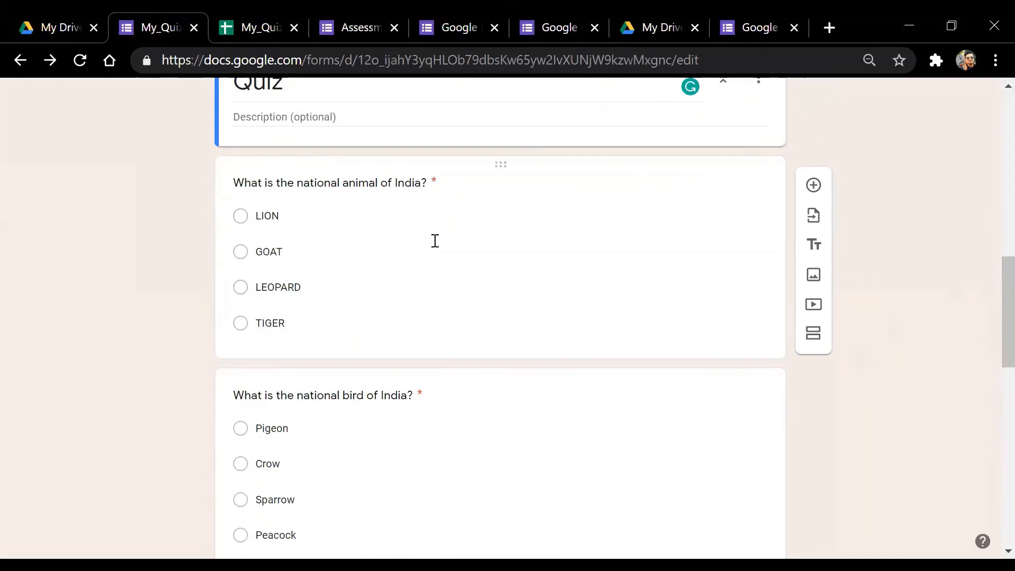
pyautogui.click(453, 226)
pyautogui.click(445, 448)
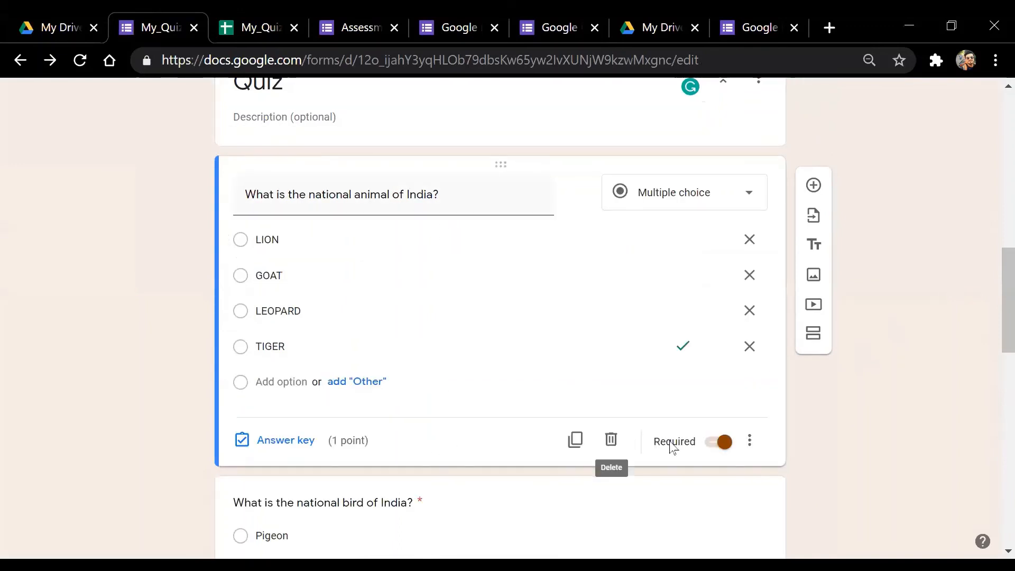
pyautogui.click(274, 447)
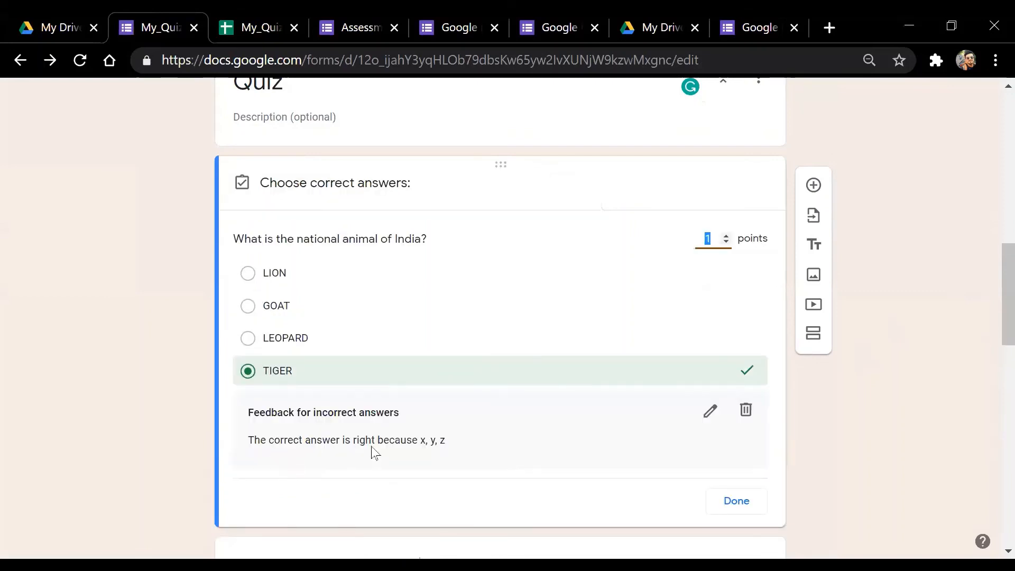
pyautogui.click(453, 446)
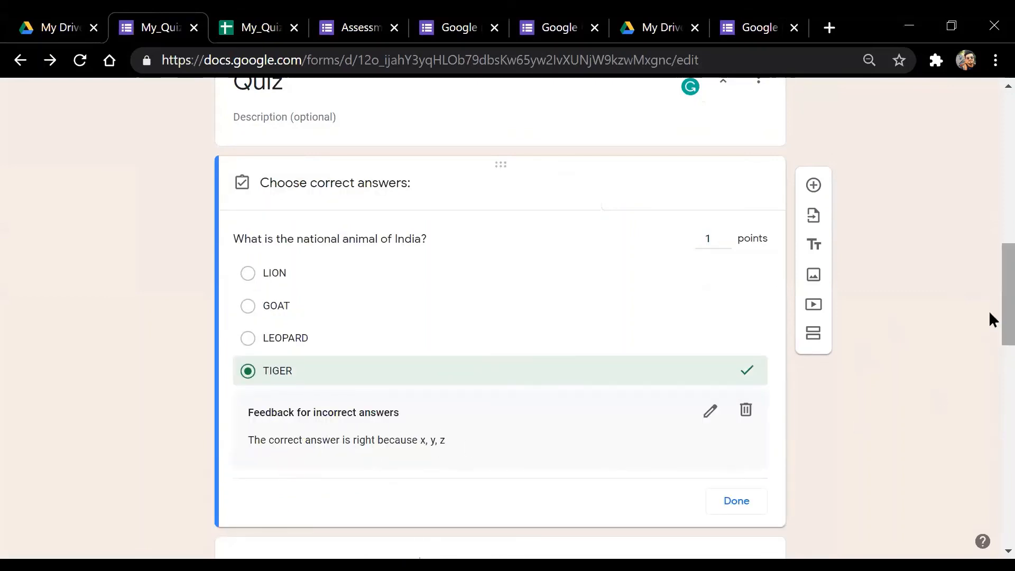
pyautogui.scroll(-1, 990, 317)
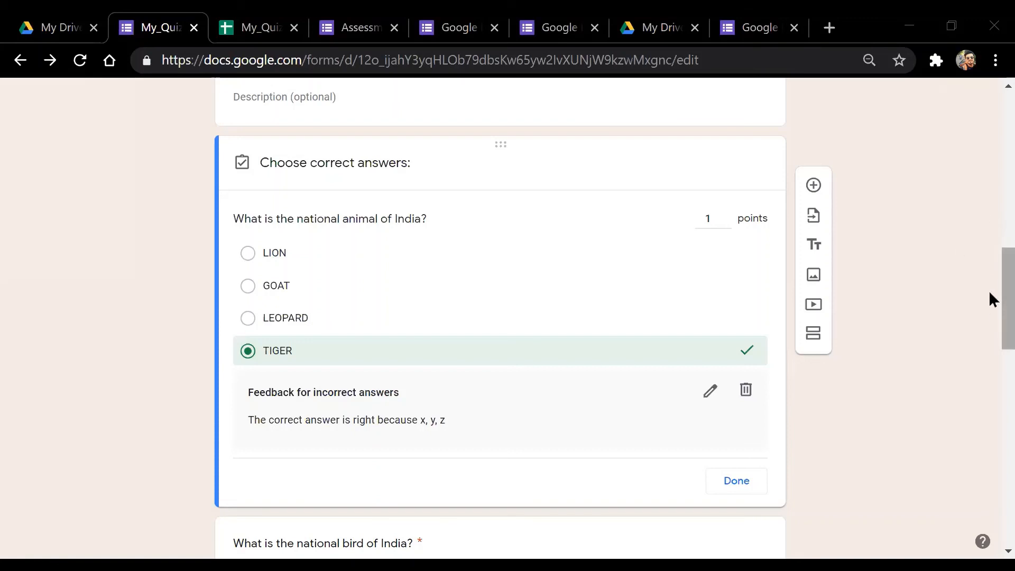
pyautogui.scroll(-1, 992, 297)
pyautogui.scroll(1, 989, 296)
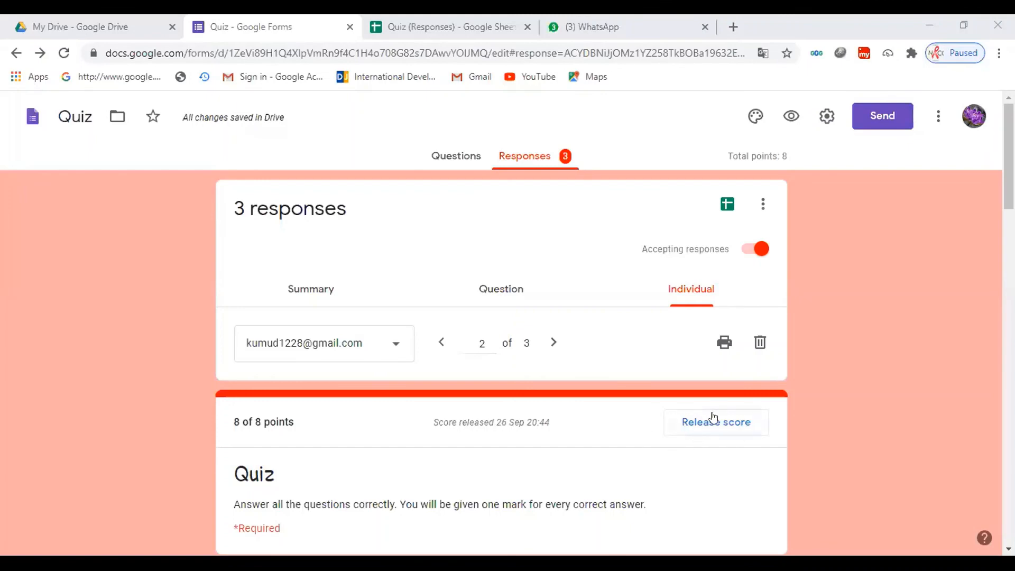
# Release scores to all respondents with the email message 'Your score'
pyautogui.click(669, 421)
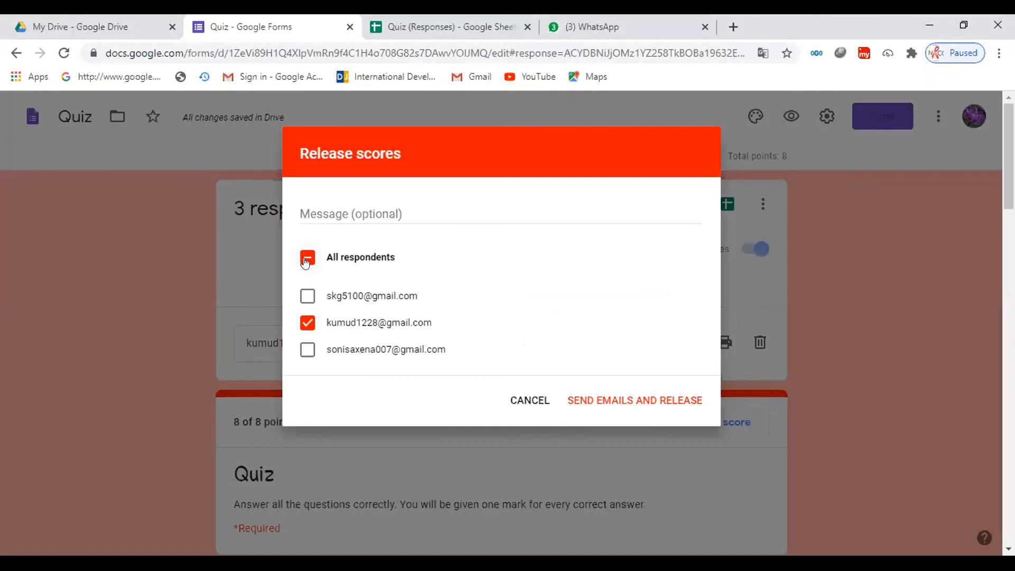
pyautogui.click(308, 259)
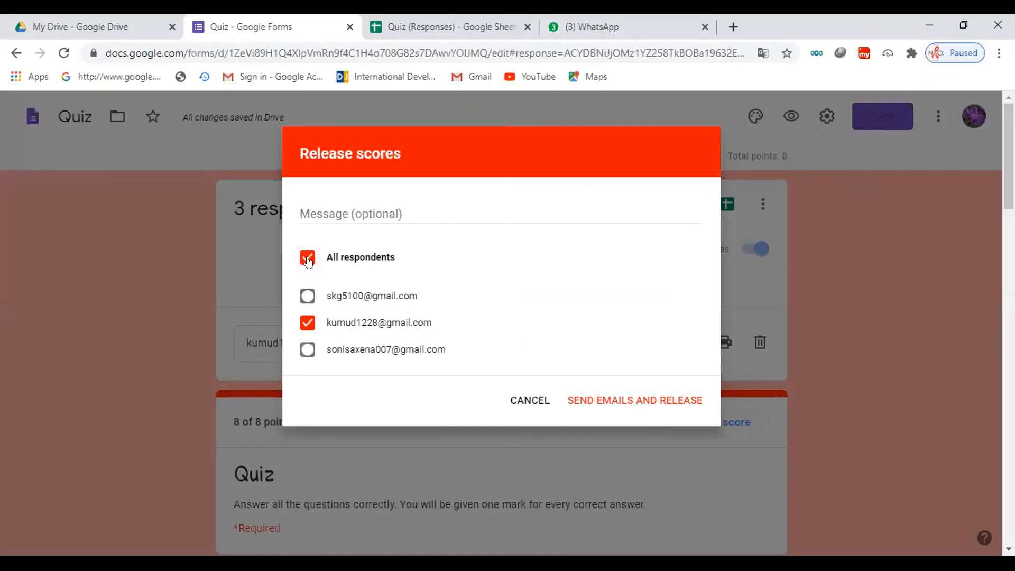
pyautogui.click(380, 212)
pyautogui.write('Your ')
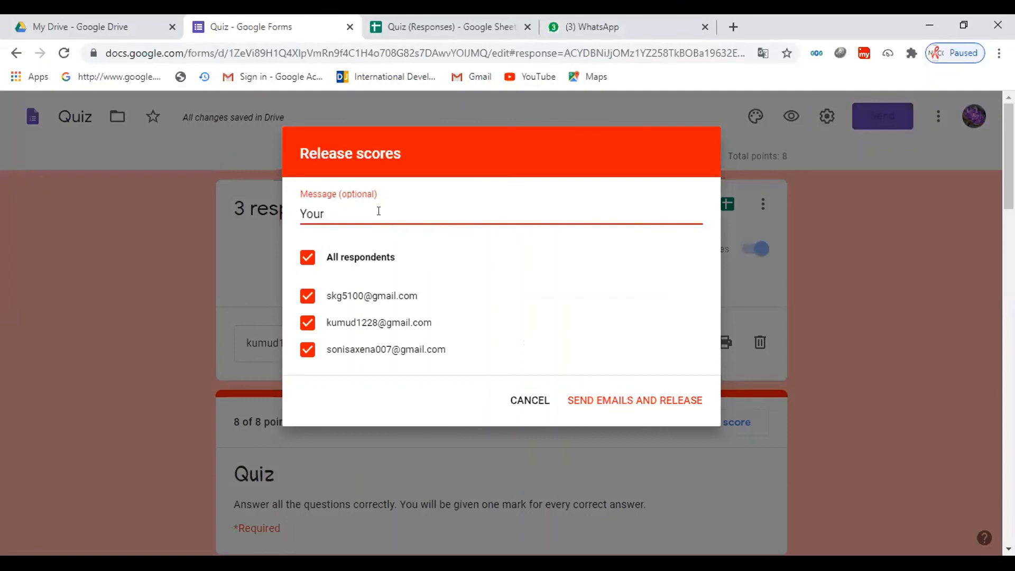
pyautogui.write('scr')
pyautogui.press('BackSpace')
pyautogui.write('ore')
pyautogui.click(624, 403)
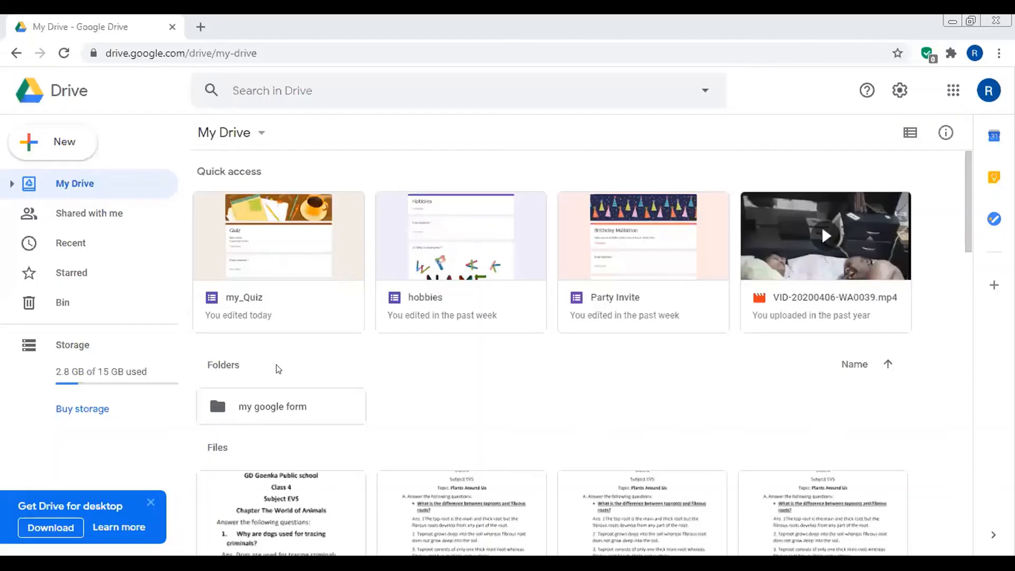
# Open the 'my google form' folder and the my_Quiz form inside it
pyautogui.doubleClick(290, 409)
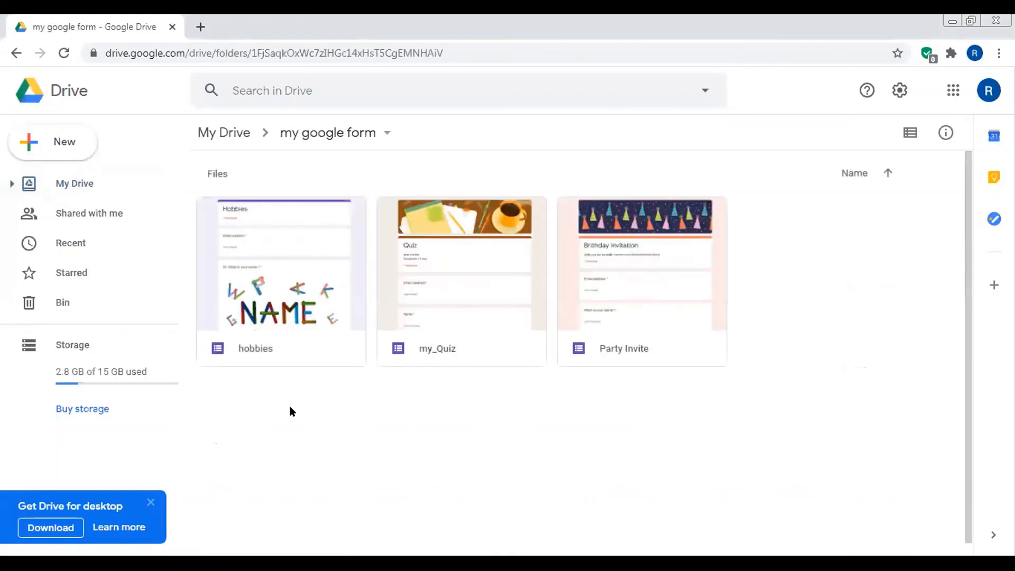
pyautogui.doubleClick(492, 308)
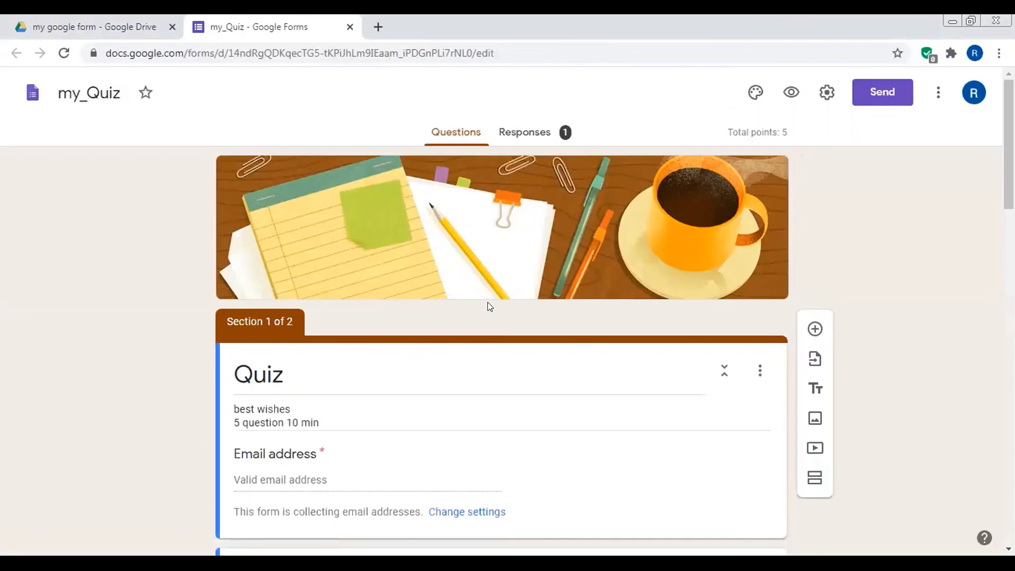
pyautogui.click(535, 143)
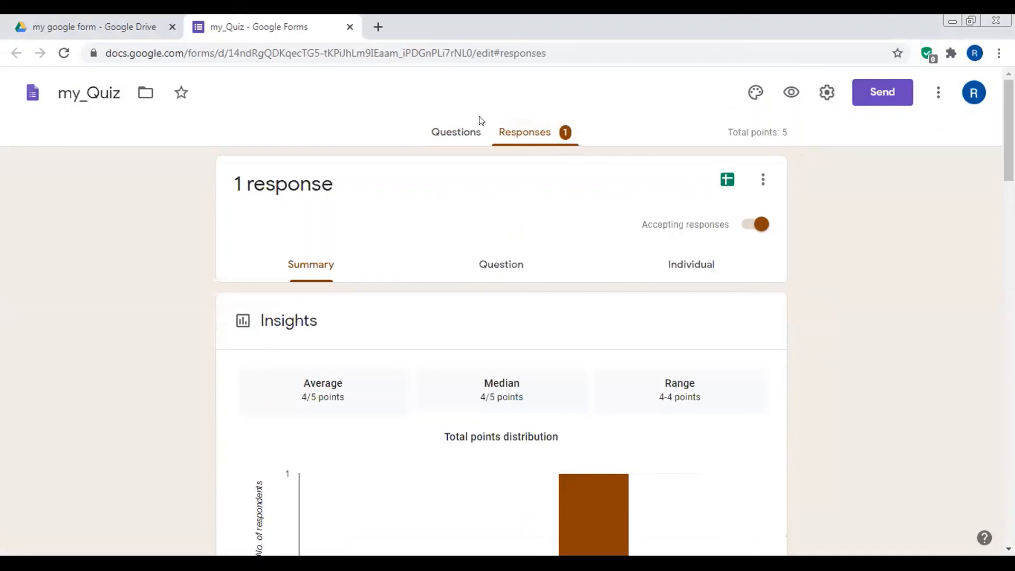
pyautogui.click(447, 134)
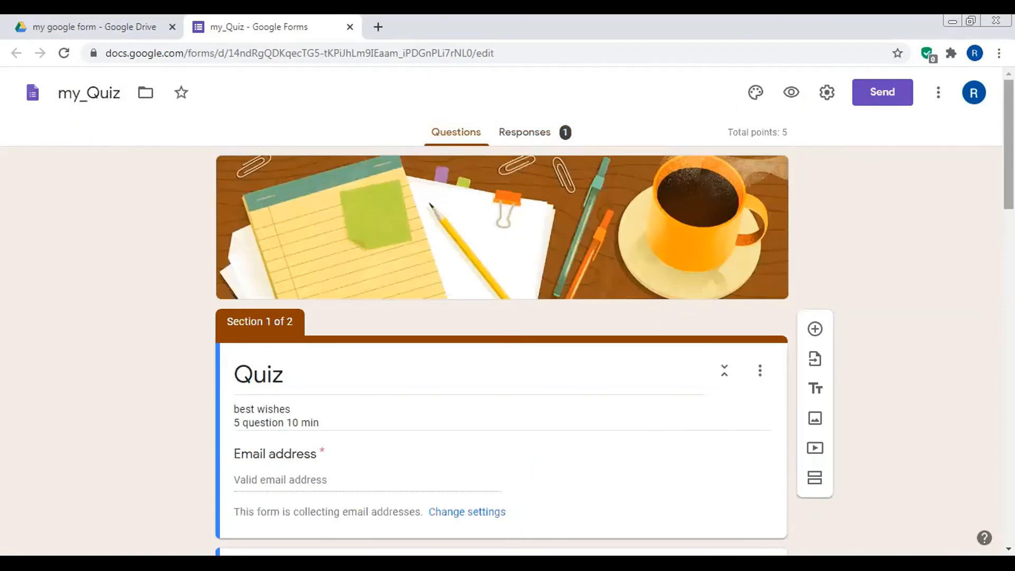
pyautogui.scroll(-10, 502, 349)
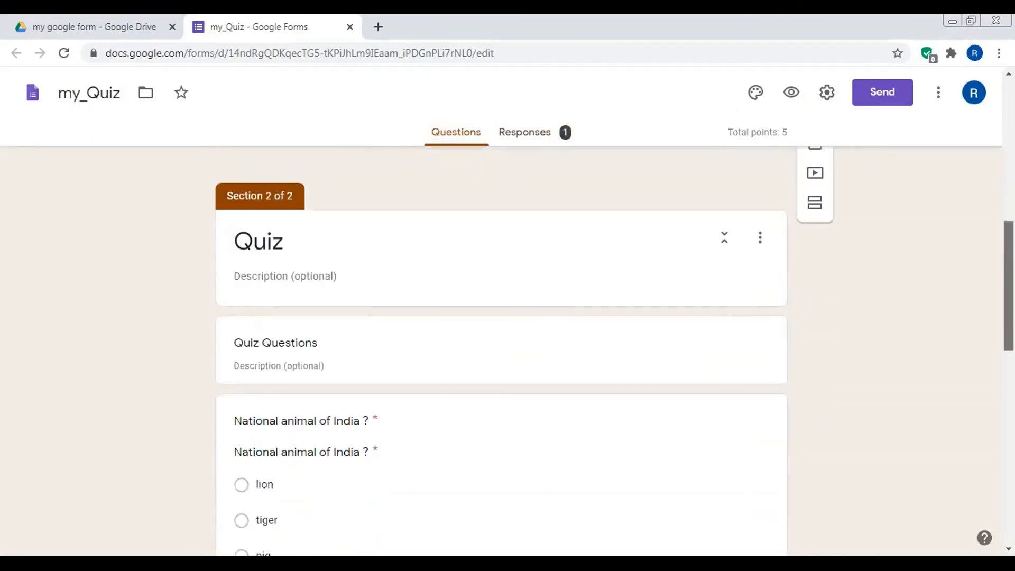
pyautogui.scroll(-5, 501, 349)
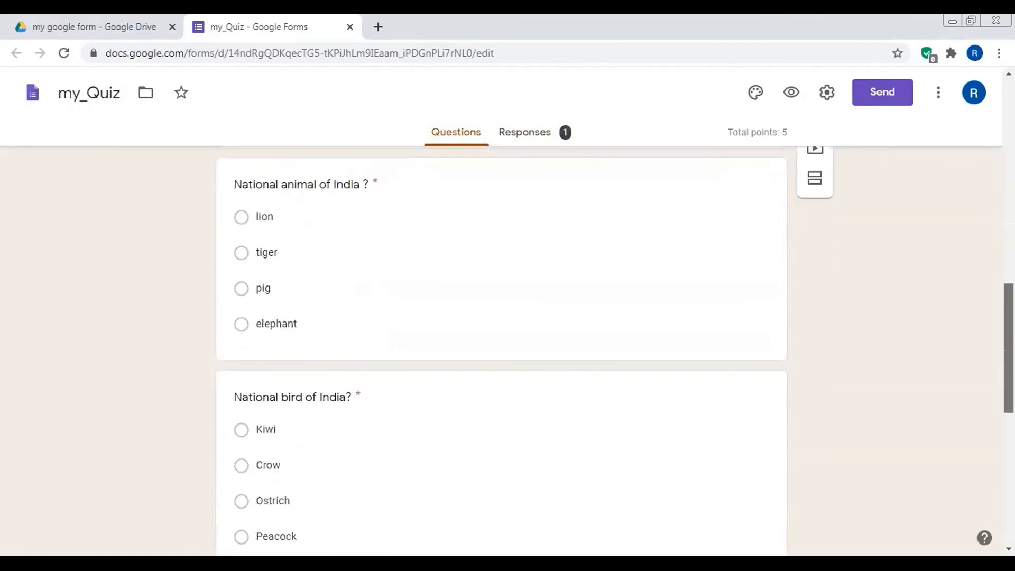
pyautogui.scroll(-8, 501, 349)
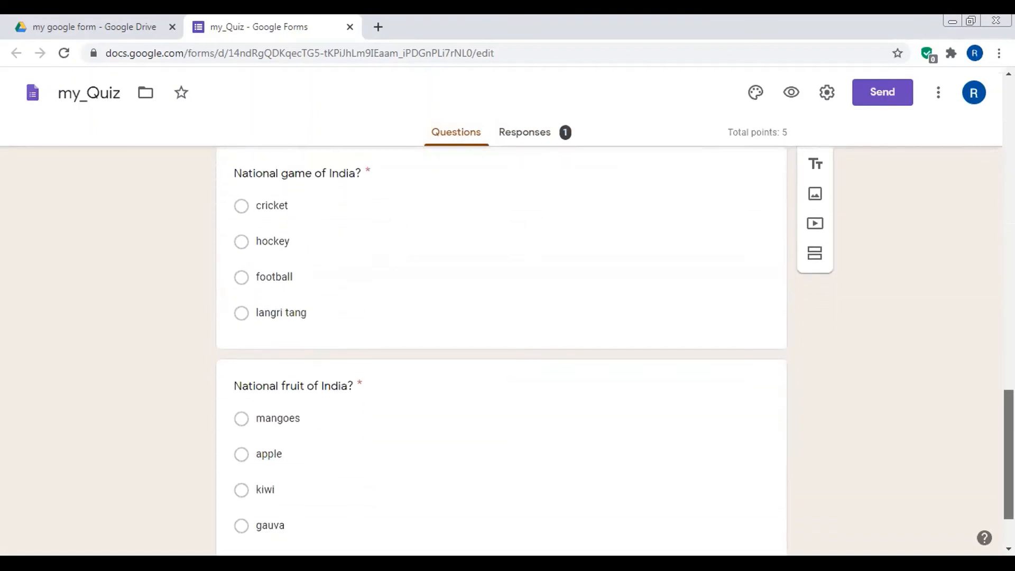
pyautogui.scroll(-1, 502, 349)
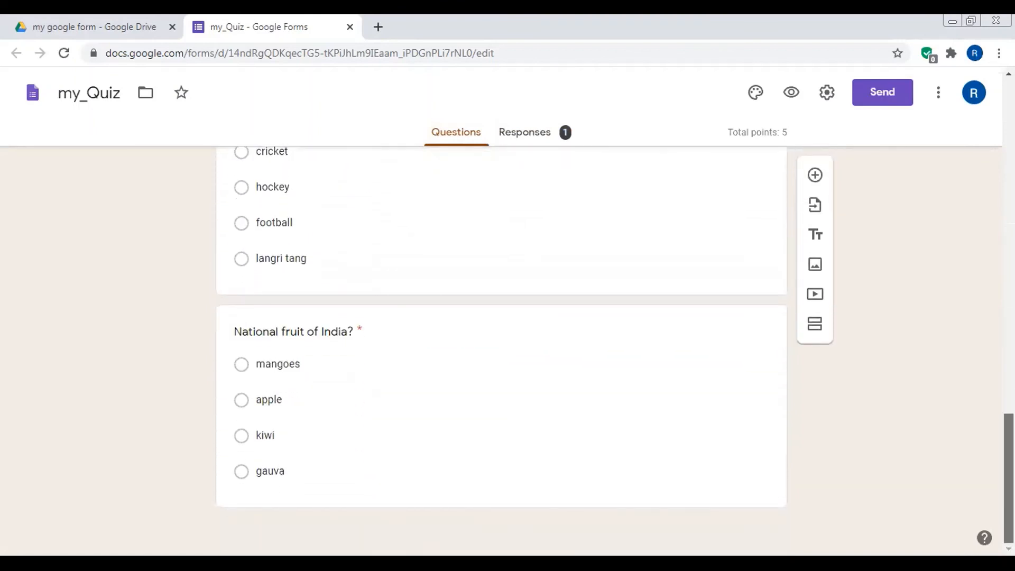
pyautogui.scroll(3, 502, 349)
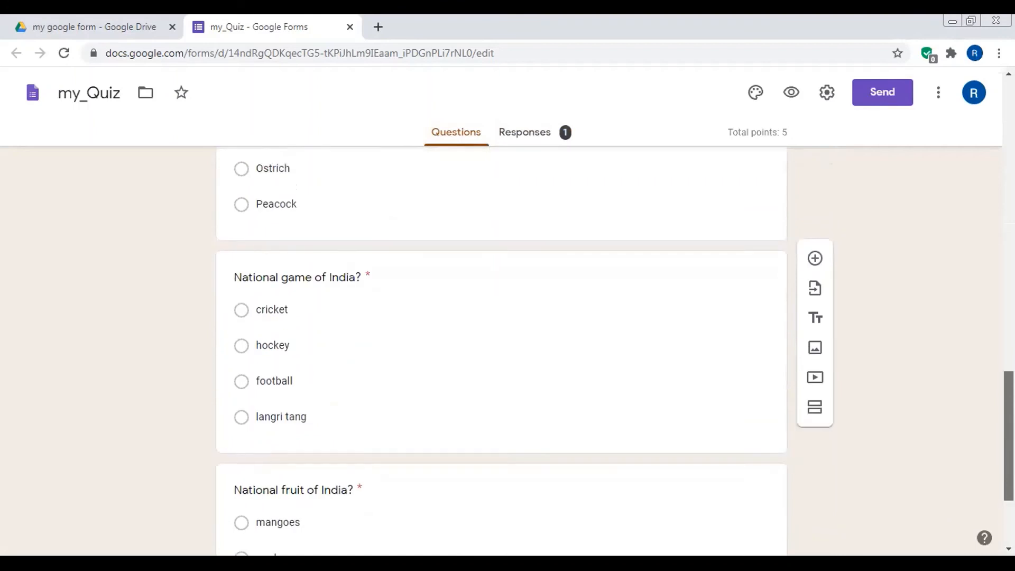
pyautogui.scroll(4, 502, 349)
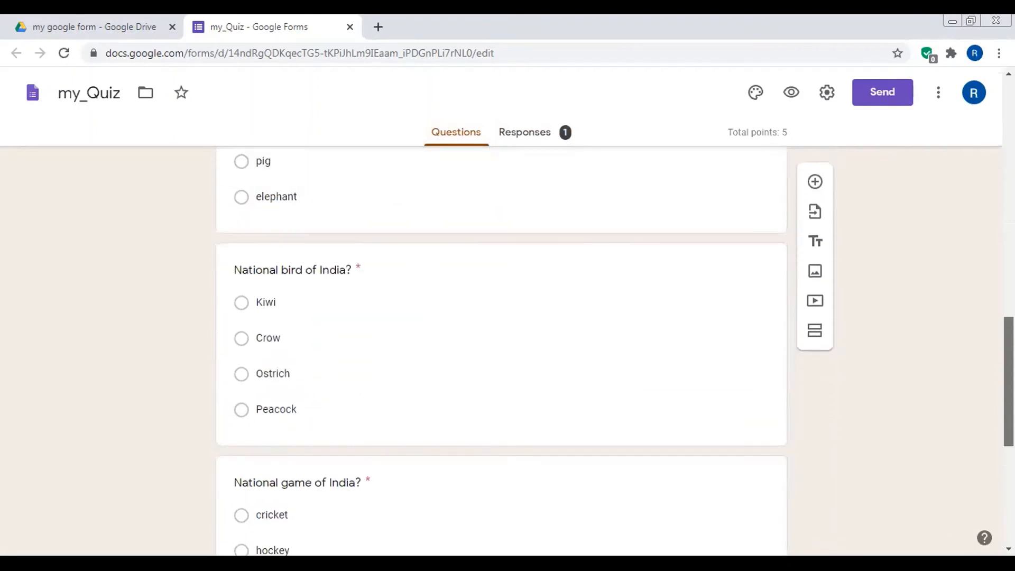
pyautogui.scroll(7, 987, 334)
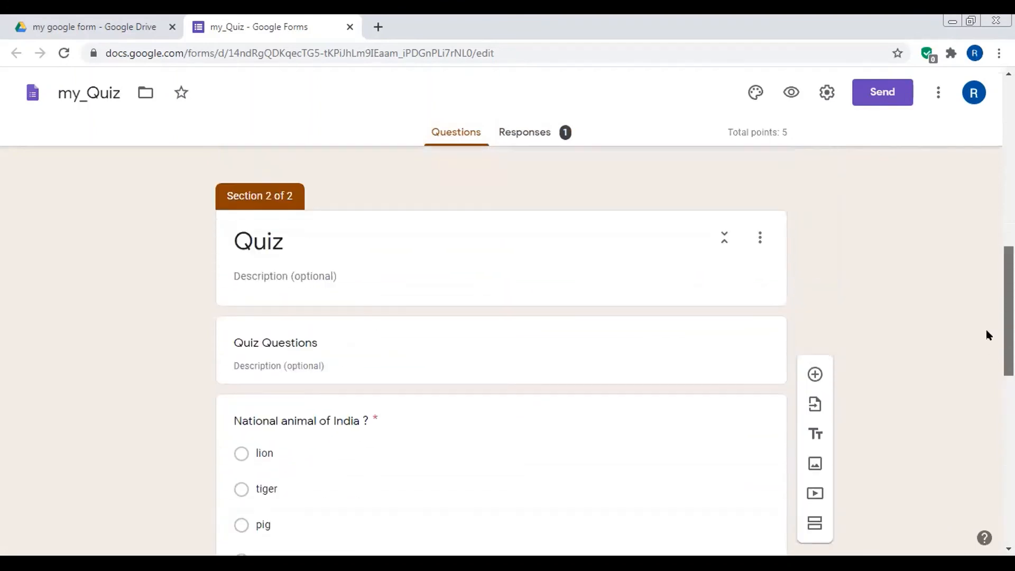
pyautogui.scroll(5, 984, 323)
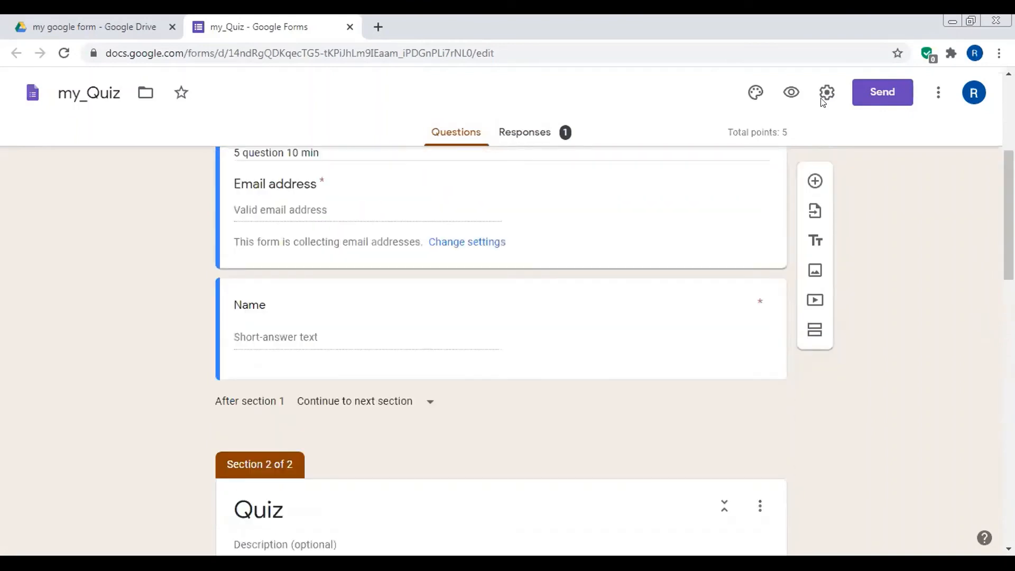